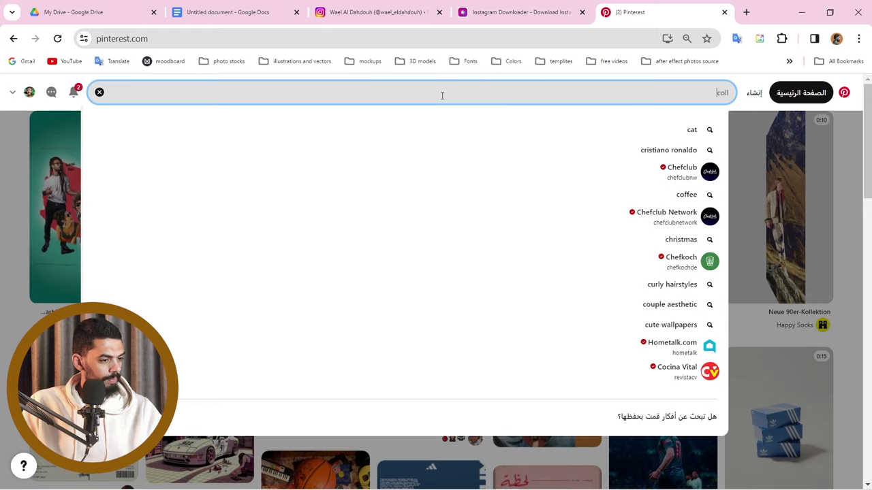
Search Pinterest for "collage poster" and browse the results for design inspiration
key(Return)
scroll(783, 218, down, 5)
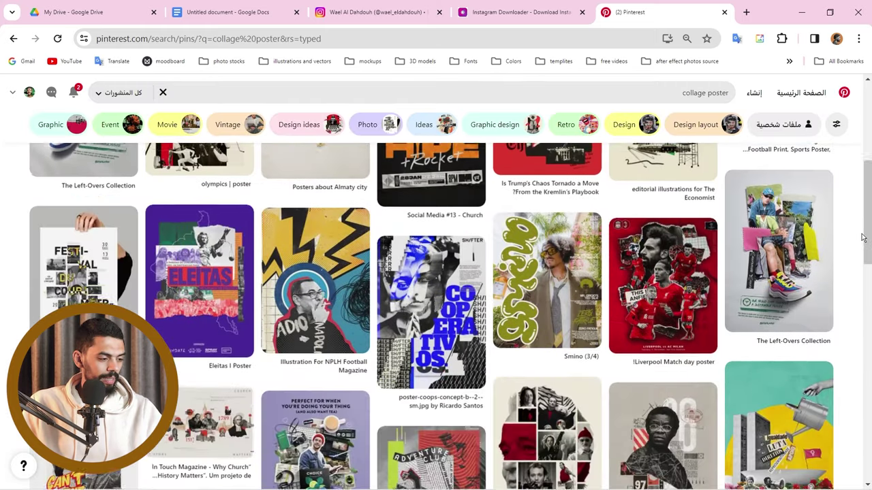
scroll(861, 237, down, 5)
scroll(862, 237, down, 15)
scroll(849, 235, down, 15)
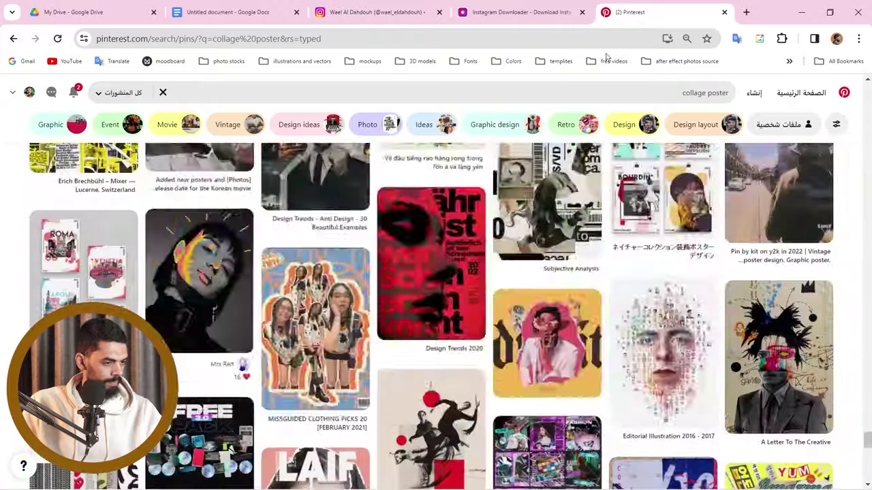
Search Pinterest for "collage poster بالعربي" and open the Arabic Peaky Blinders poster as a reference
click(601, 92)
text(بالعربي)
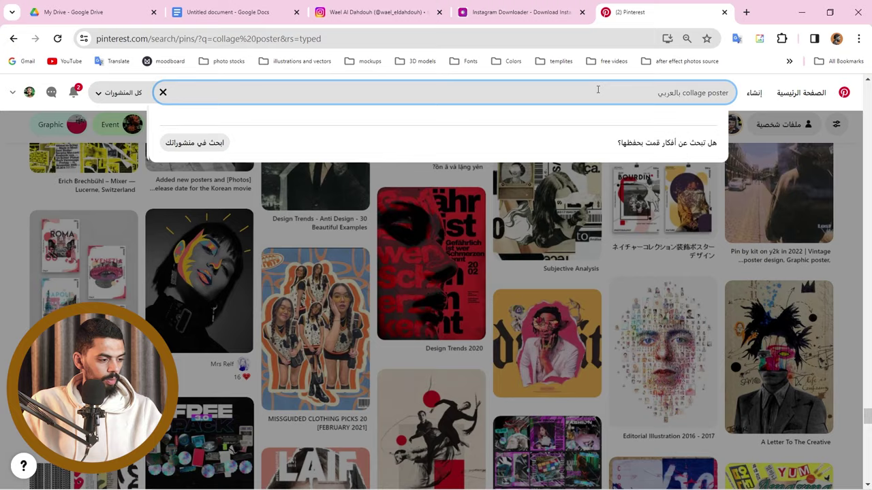
key(Return)
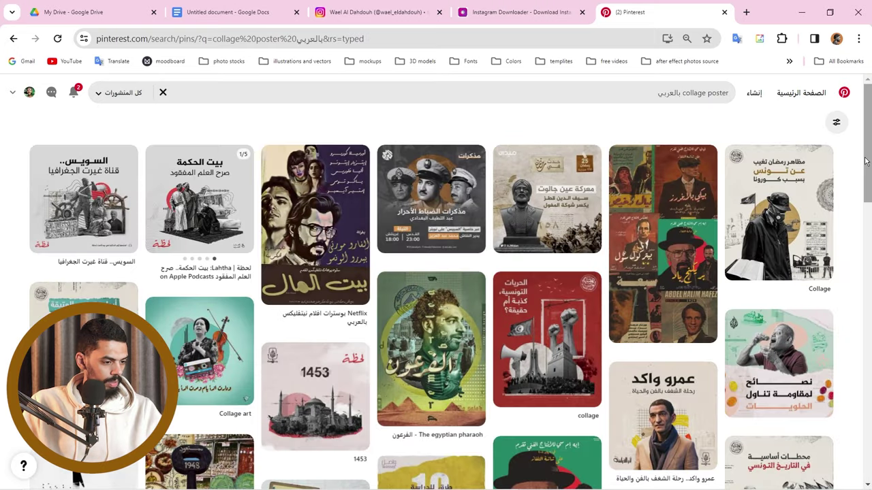
scroll(660, 300, down, 10)
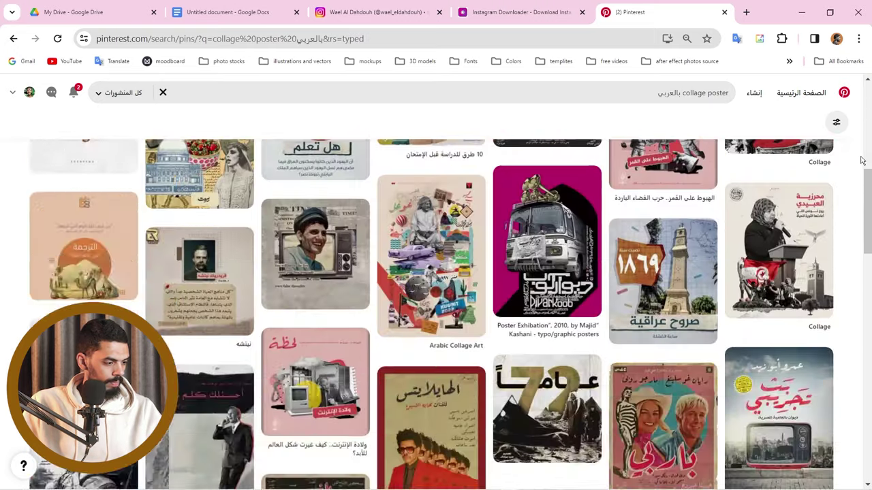
click(659, 300)
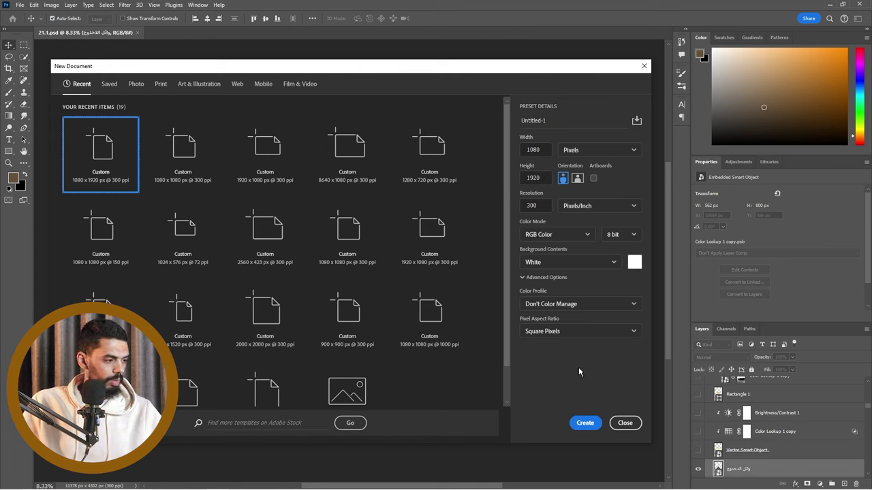
In Photoshop, create a 1080 x 1920 px document at 300 ppi with a white background, named with the poster subject's full name
click(545, 120)
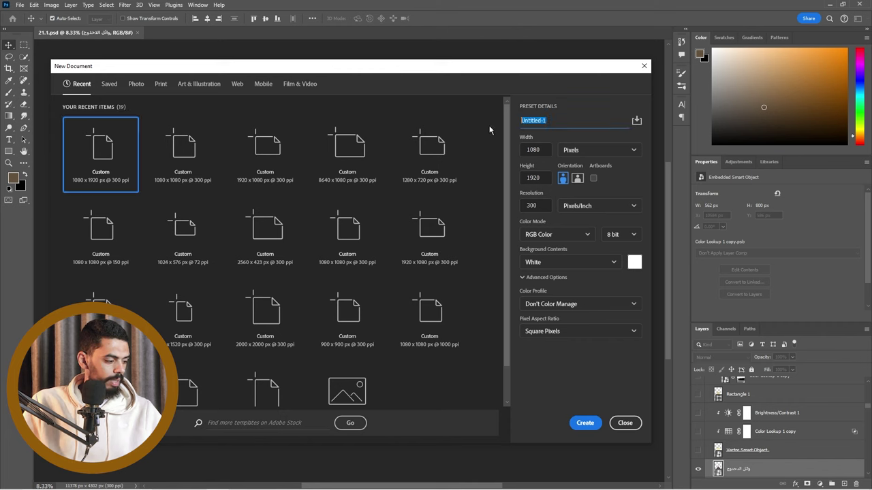
text(w)
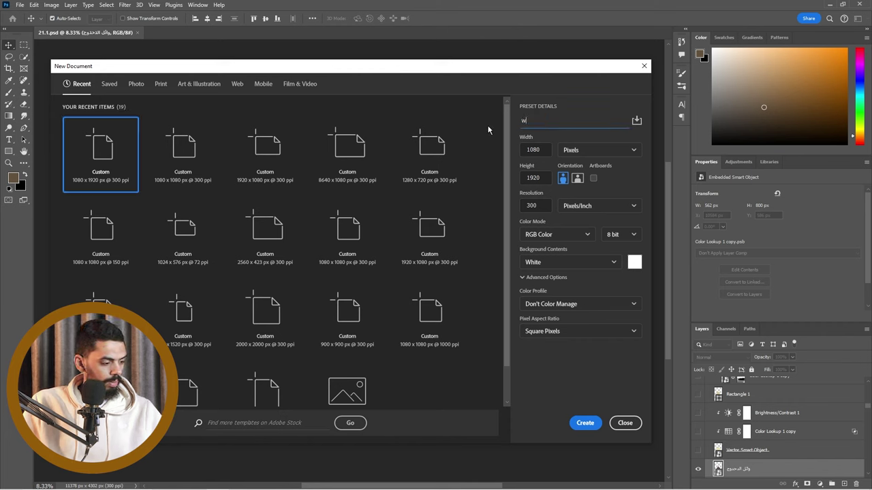
text(ael hg)
key(BackSpace)
key(BackSpace)
text(el)
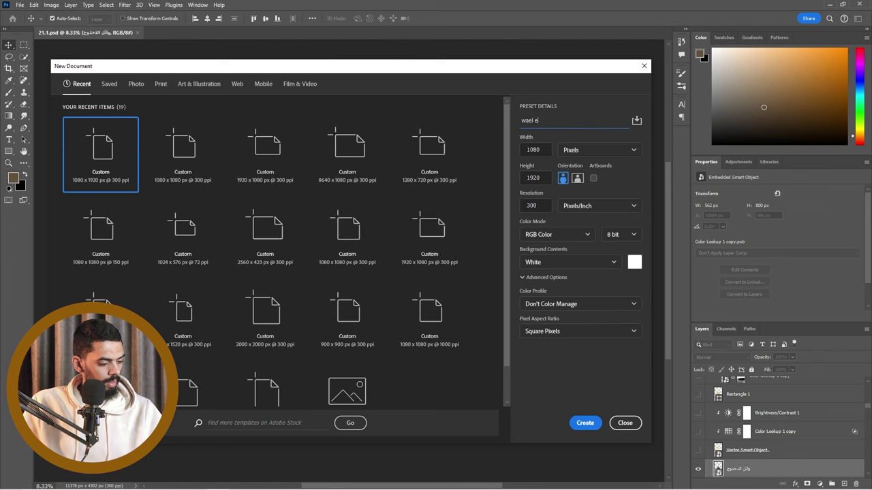
text(dahdo)
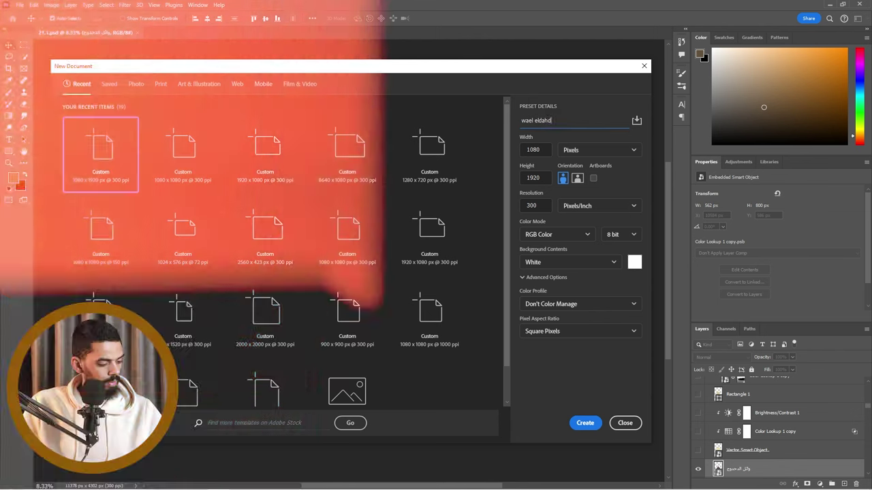
text(uh)
click(585, 423)
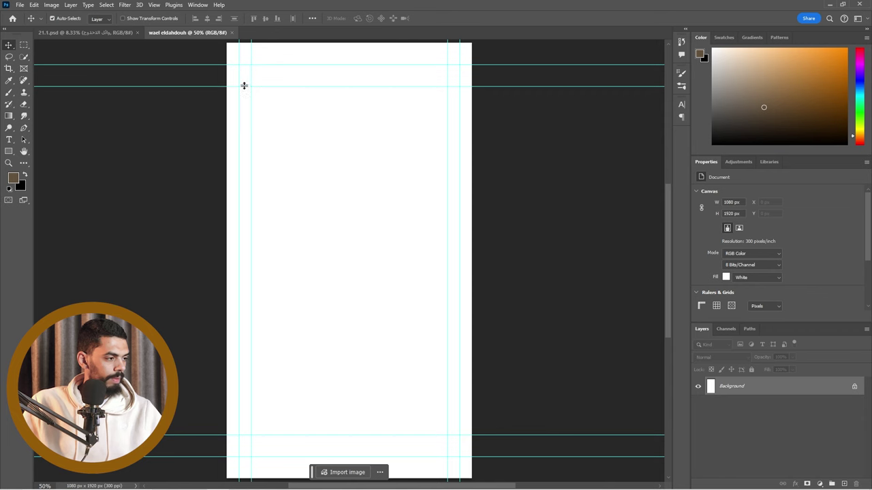
Create another 1080 x 1920 px document with artboards enabled, named with the poster subject's full name in capitalised form
scroll(395, 166, down, 2)
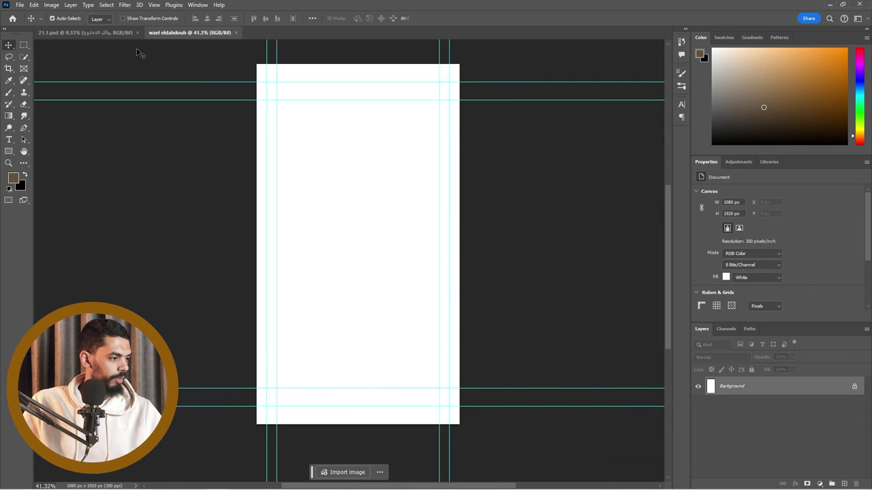
click(20, 5)
click(35, 15)
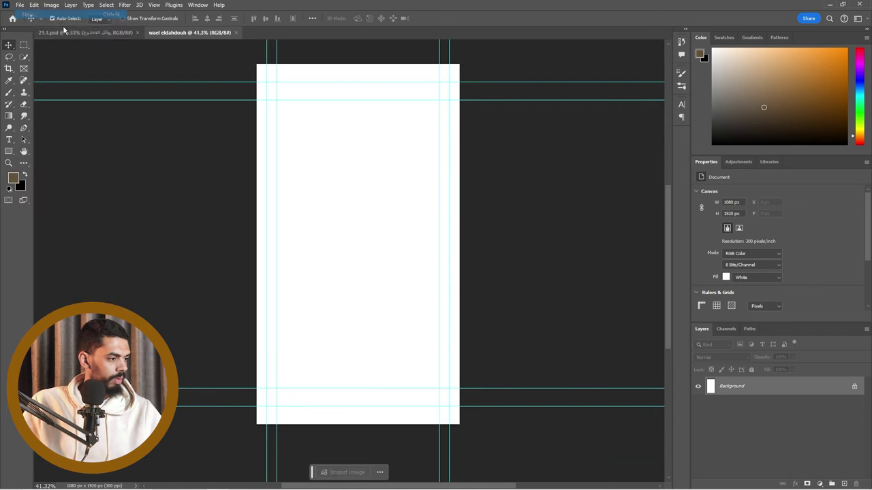
triple_click(553, 120)
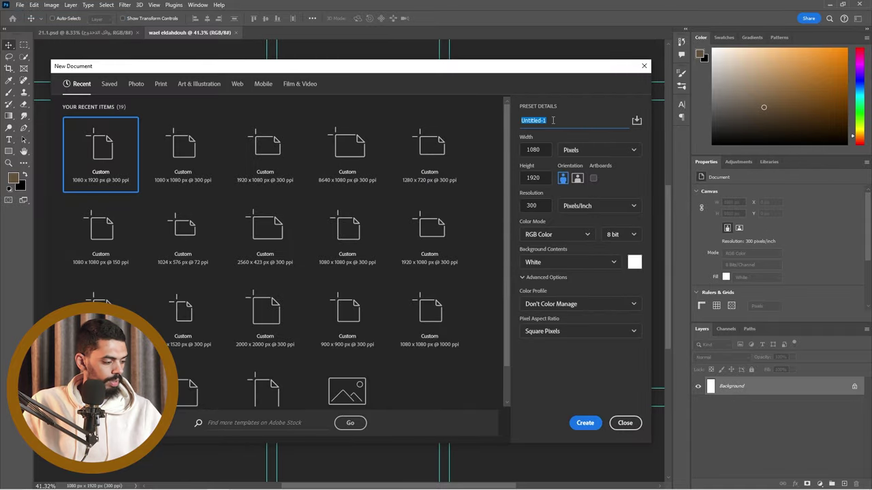
text(wael El)
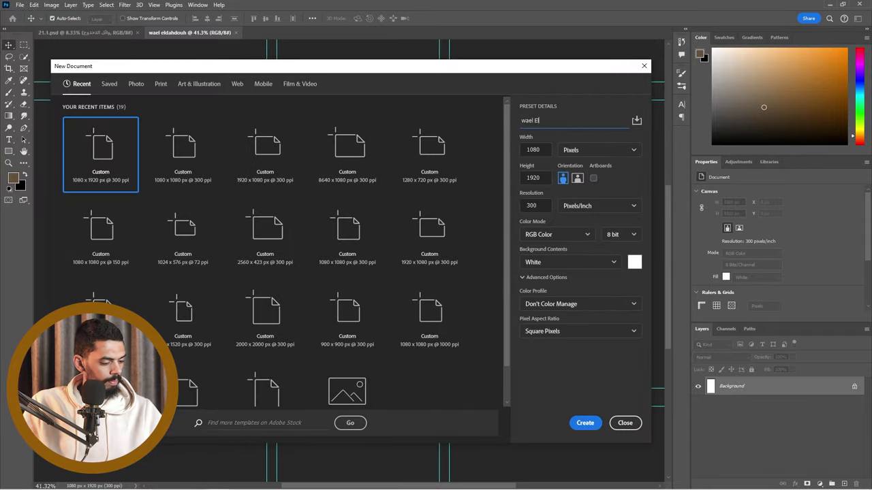
text(dahdouh)
key(Home)
key(Delete)
text(W)
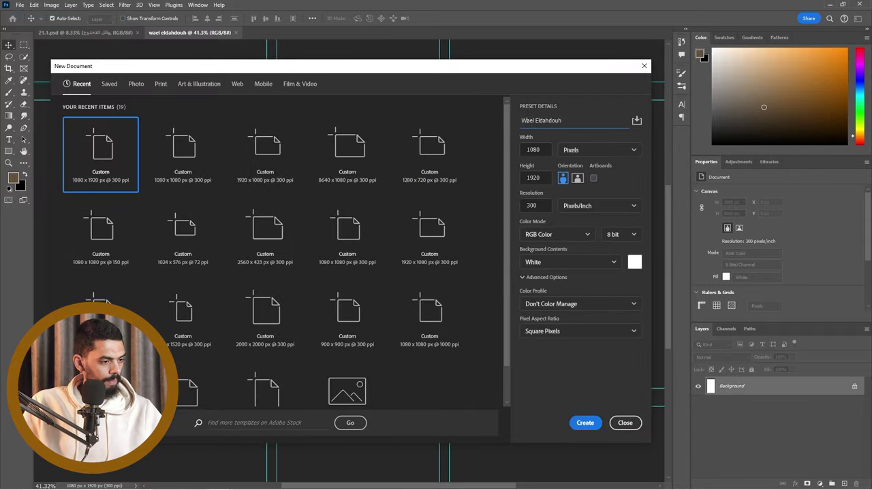
click(593, 178)
key(Return)
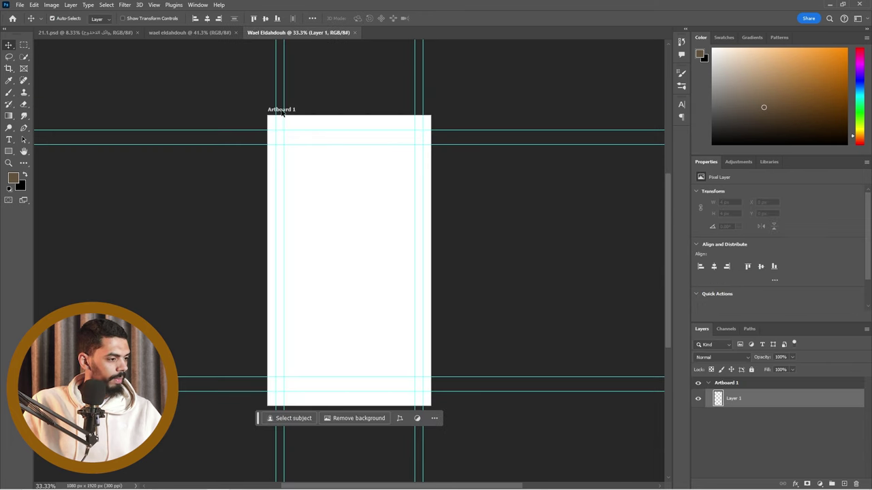
Add three more artboards of the same size in a row to the right of Artboard 1 and return to the Move tool
right_click(8, 45)
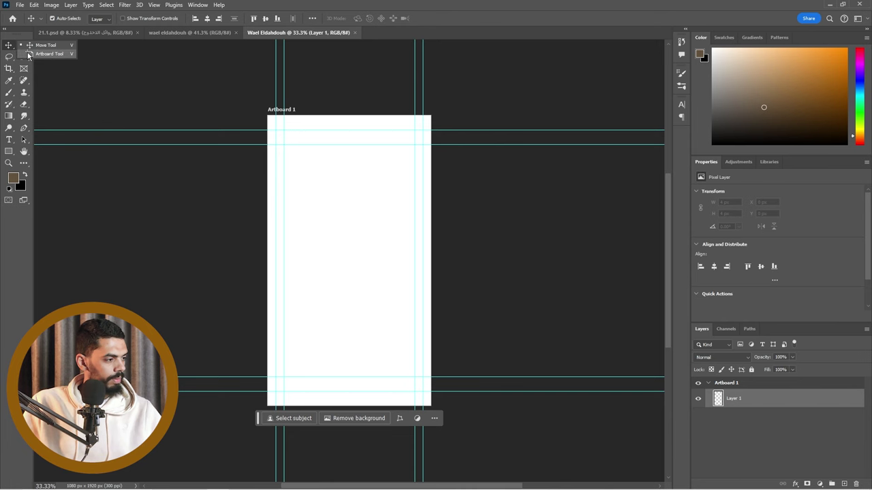
click(47, 54)
click(299, 111)
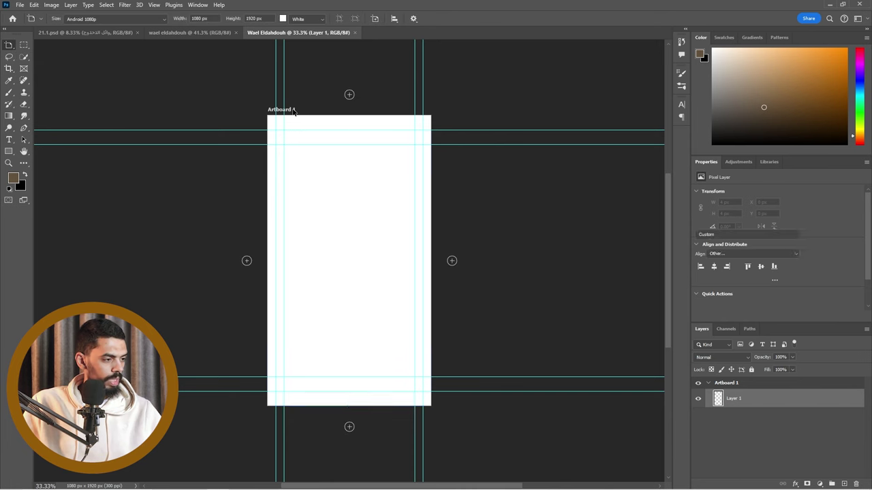
scroll(253, 113, down, 1)
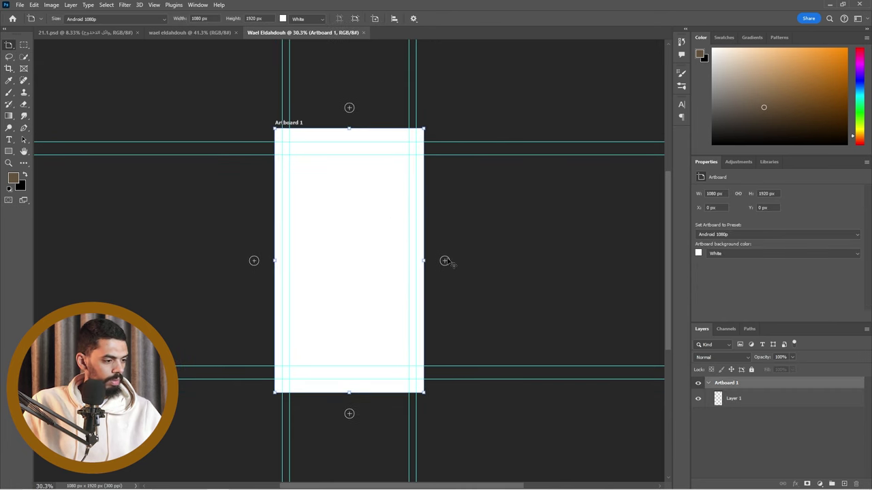
click(444, 261)
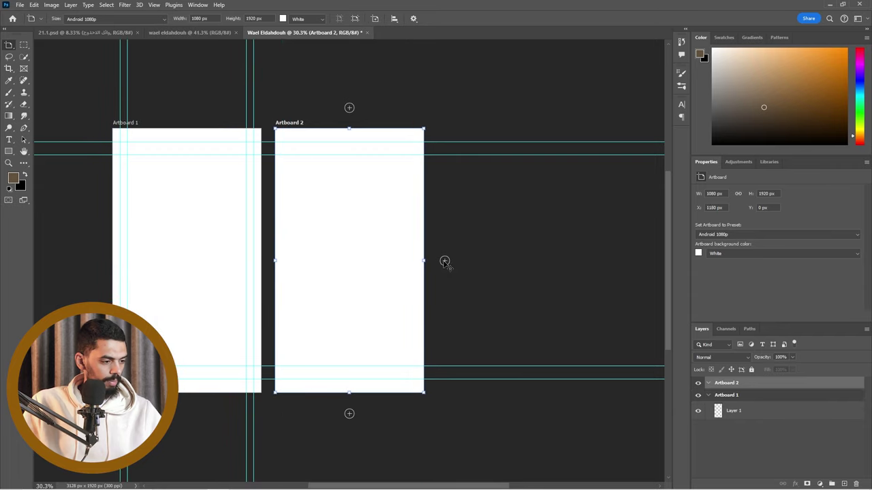
click(444, 261)
click(444, 261)
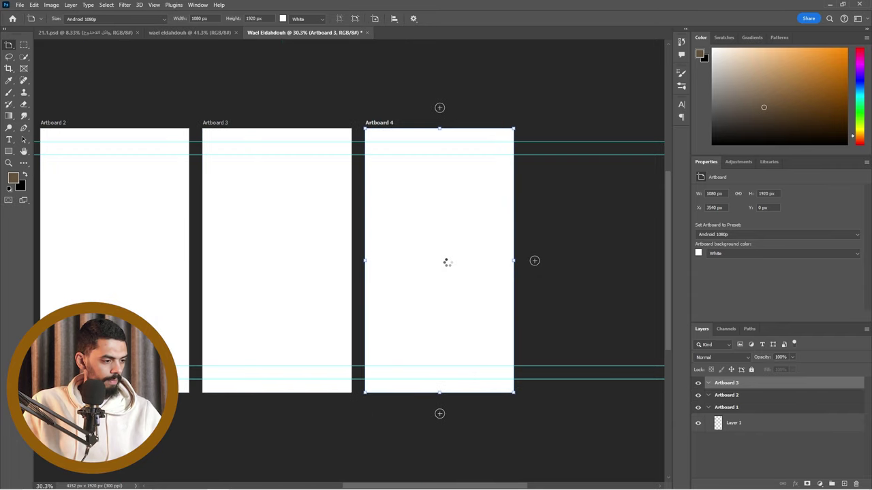
right_click(9, 45)
click(41, 46)
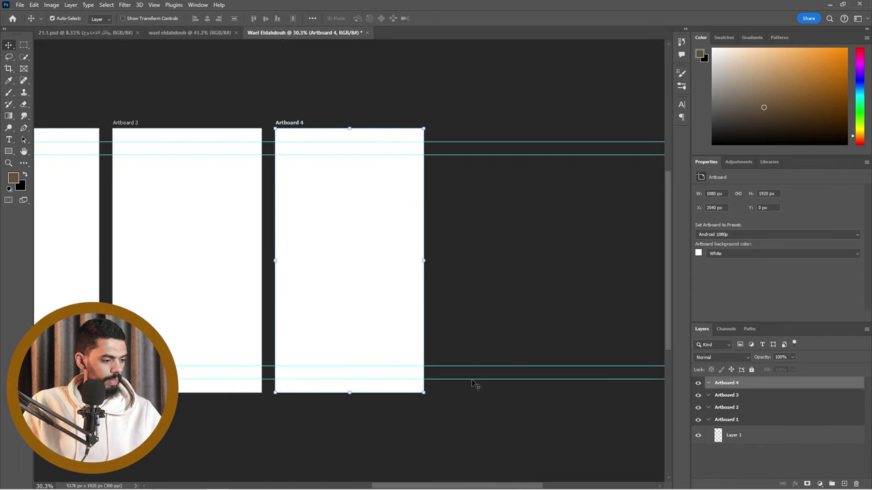
Check the reference poster in the browser, and add an olive green (#5d633d) Solid Color fill layer to Artboard 1 in Photoshop
drag(418, 487, 296, 233)
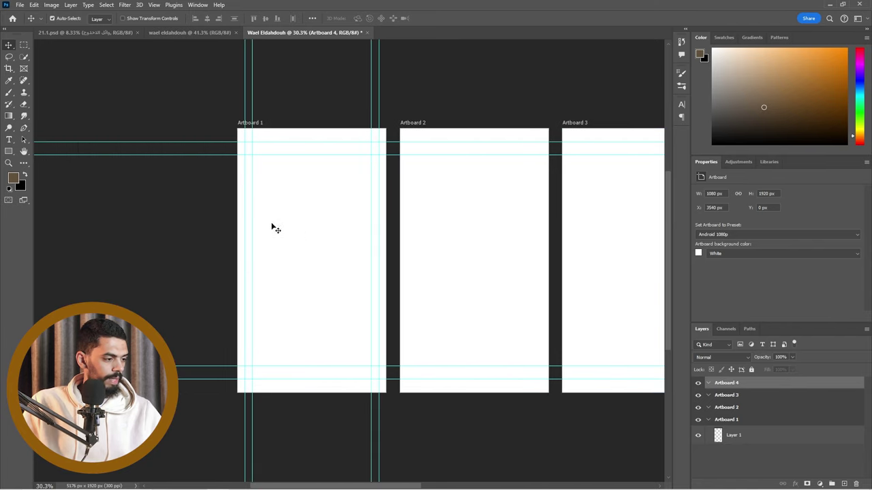
scroll(255, 227, up, 1)
key(alt+Tab)
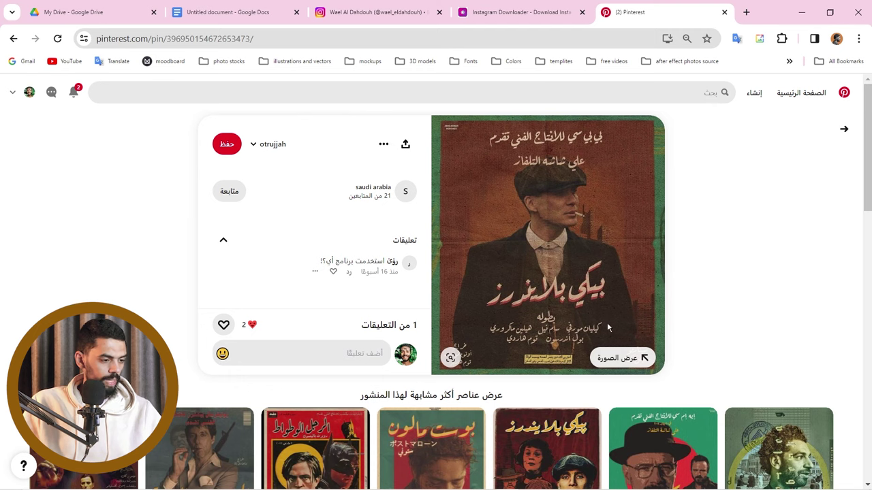
key(alt+Tab)
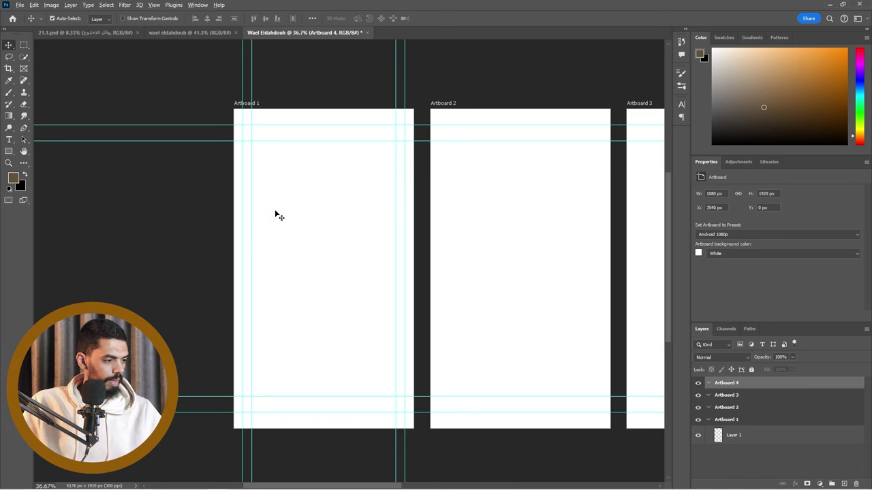
key(alt+Tab)
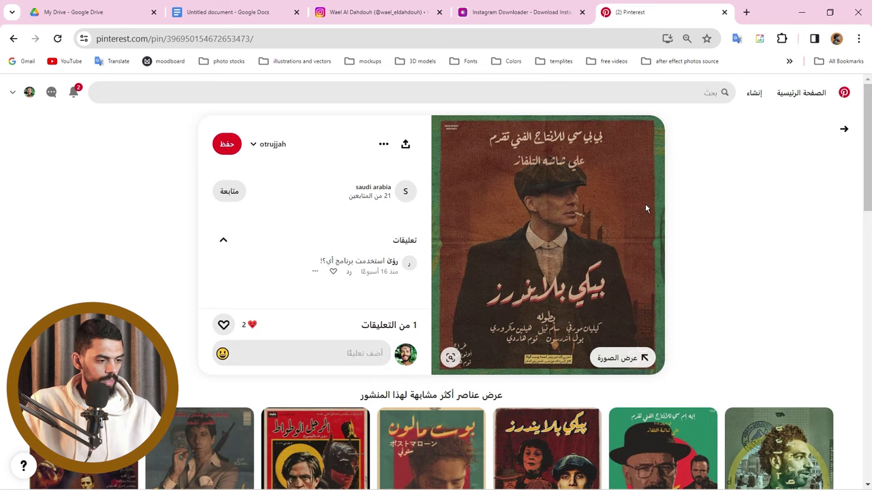
key(alt+Tab)
click(749, 419)
click(819, 484)
click(811, 328)
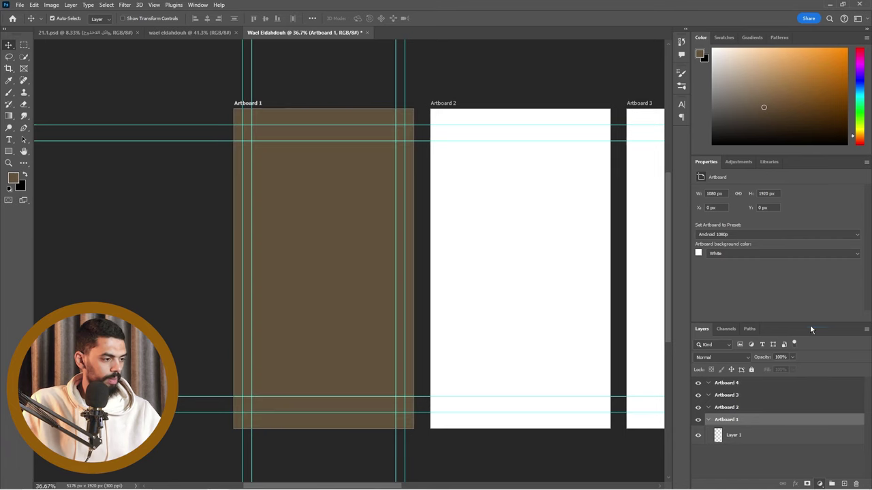
mouse_move(742, 312)
mouse_down()
mouse_move(747, 297)
mouse_move(748, 306)
mouse_up()
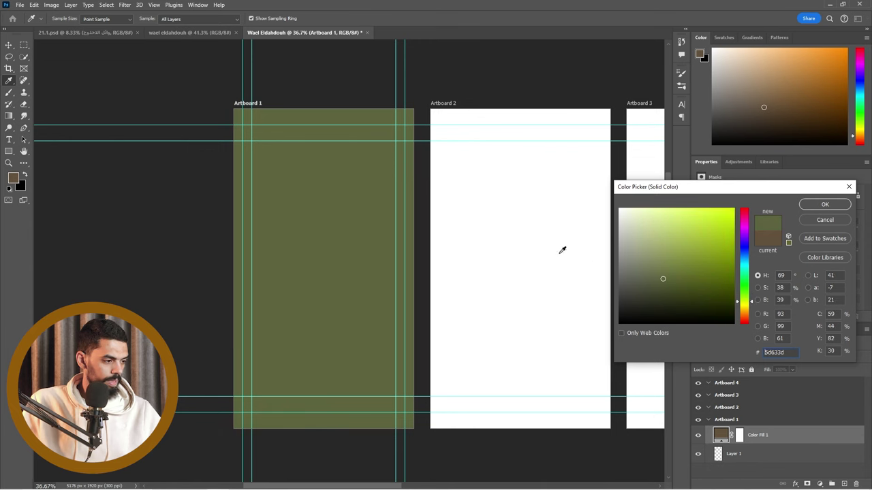
click(824, 204)
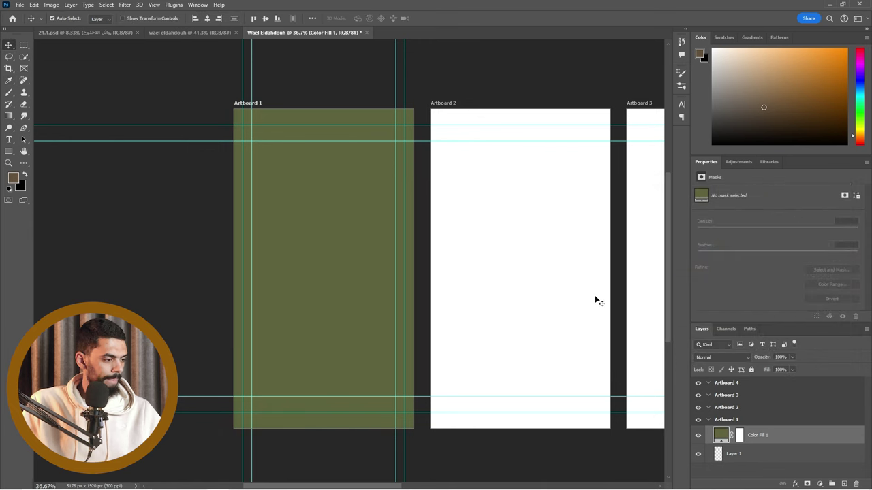
Switch to the browser, open unsplash.com in a new tab, and search it for "background texture"
key(alt+Tab)
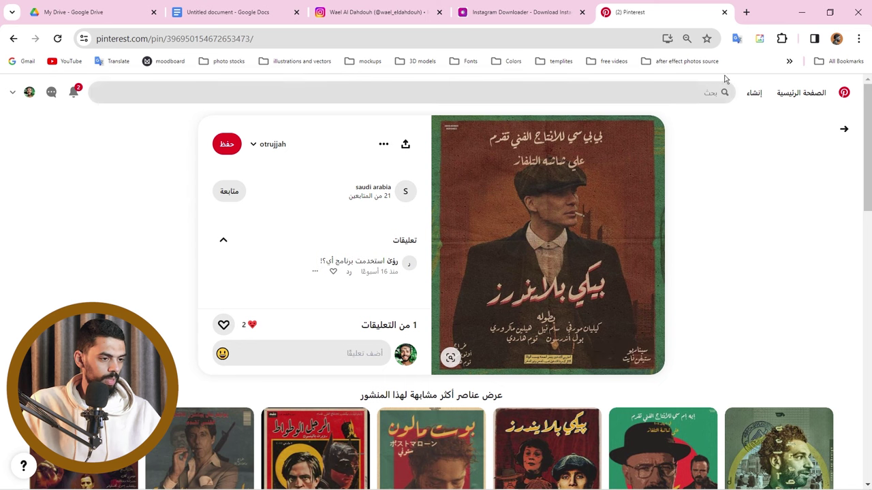
click(746, 12)
text(unsplash.com)
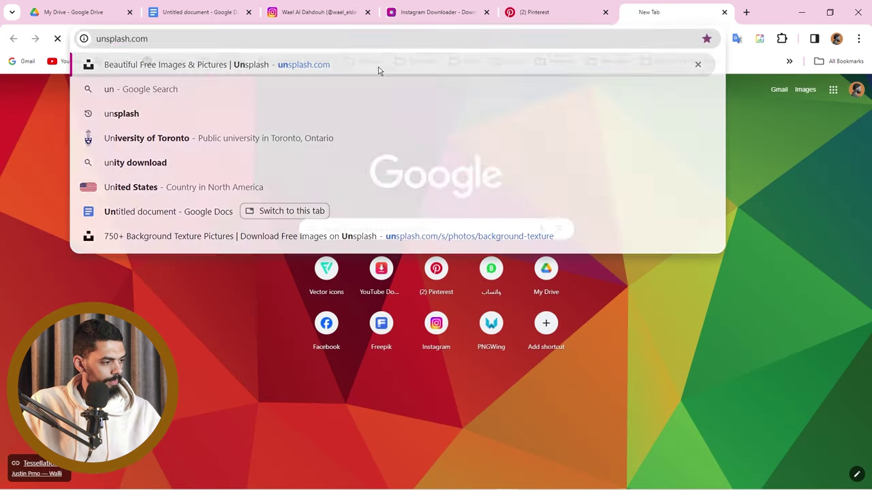
click(384, 69)
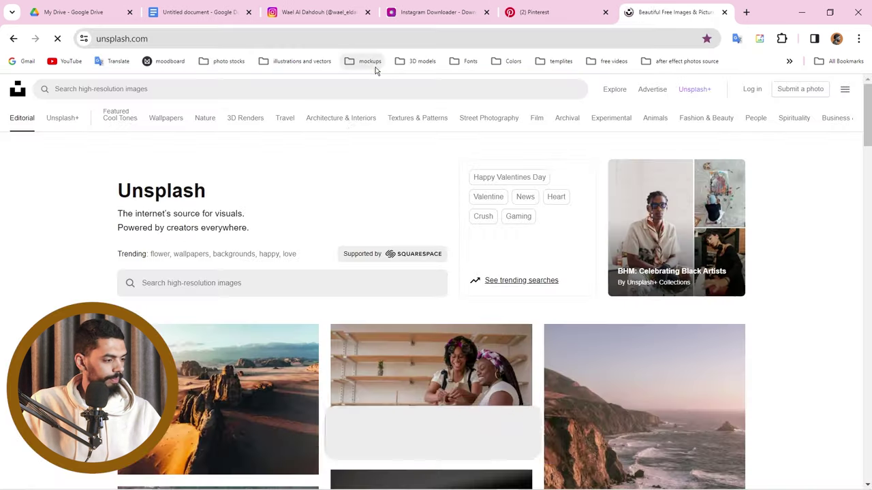
click(301, 83)
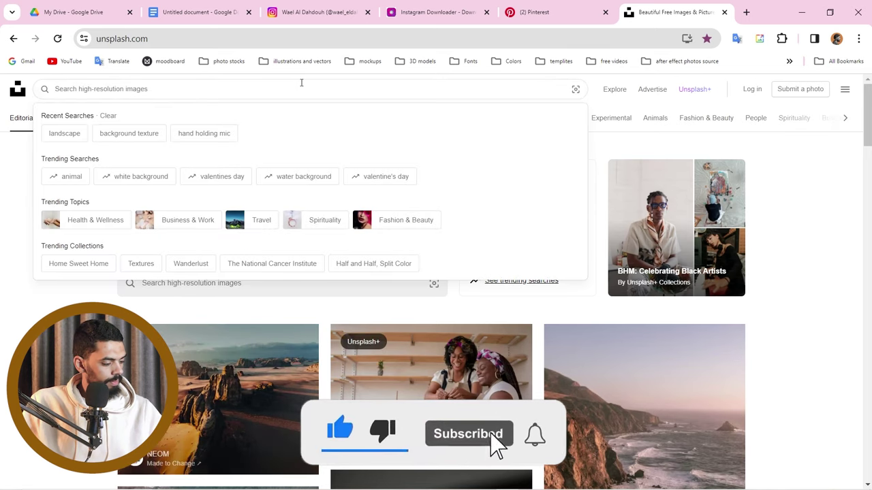
text(backg)
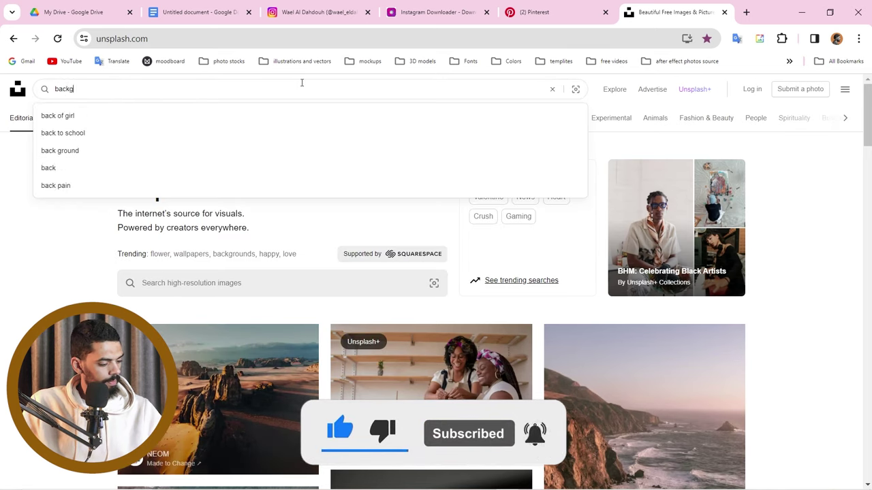
text(round texture)
key(Return)
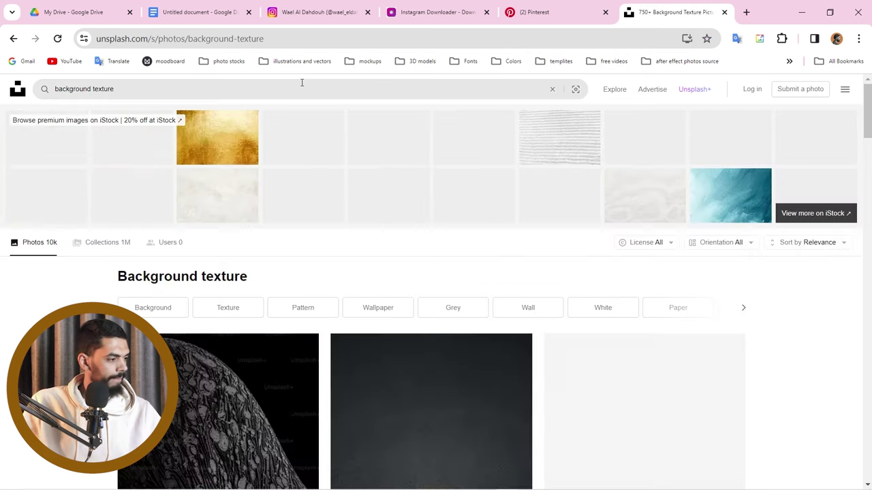
Browse the texture results and open the crumpled beige paper, dark red rough paper and weathered grey-green images in separate tabs
scroll(338, 184, down, 10)
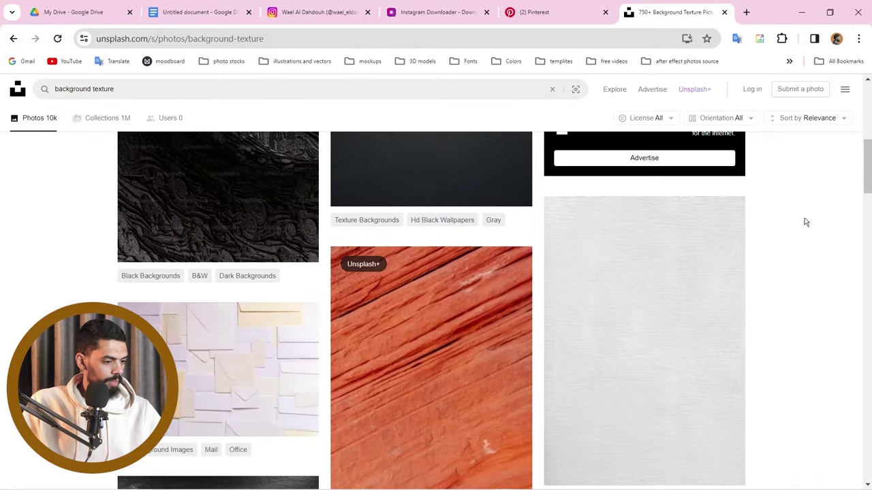
scroll(801, 224, down, 8)
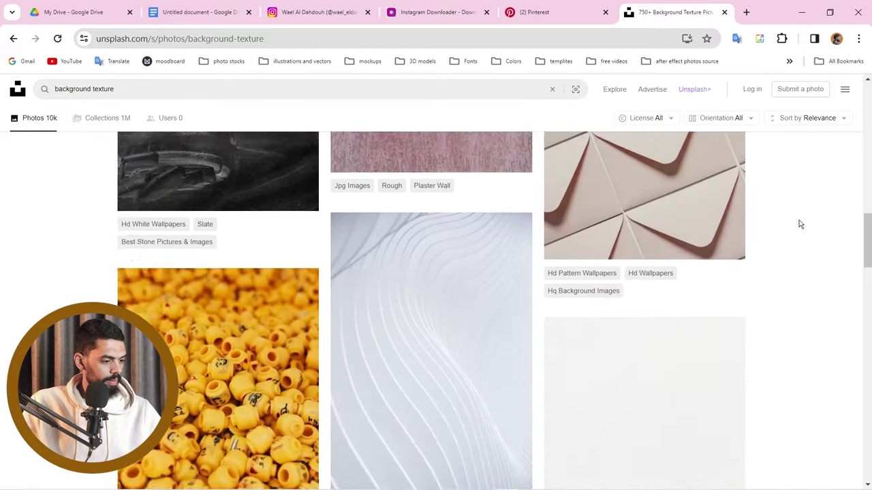
scroll(800, 224, down, 5)
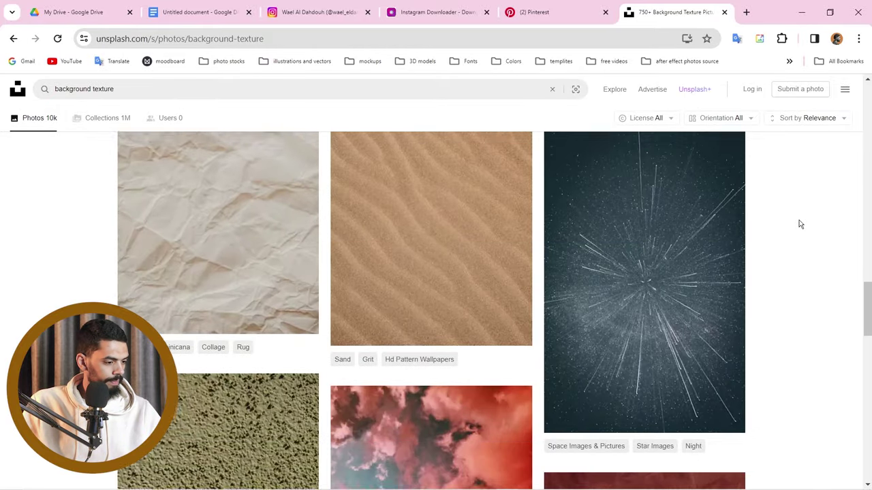
scroll(798, 224, up, 2)
middle_click(264, 218)
scroll(718, 224, down, 6)
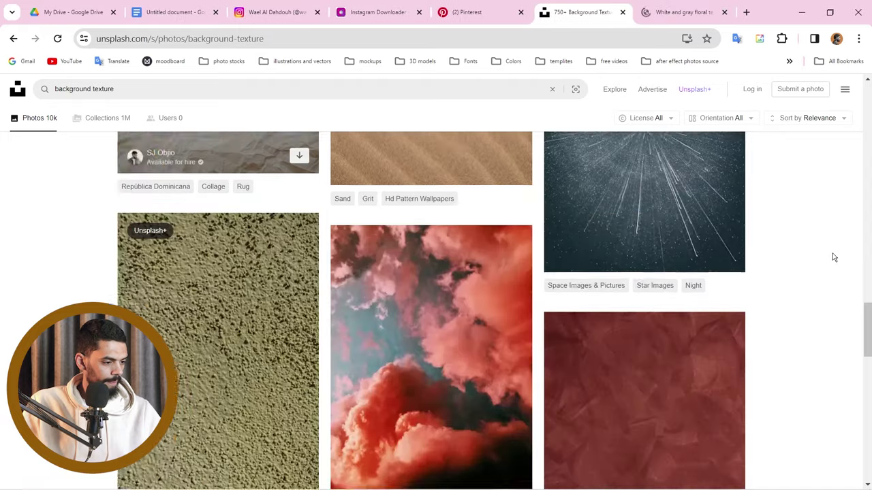
scroll(826, 254, down, 2)
middle_click(722, 252)
scroll(803, 249, down, 2)
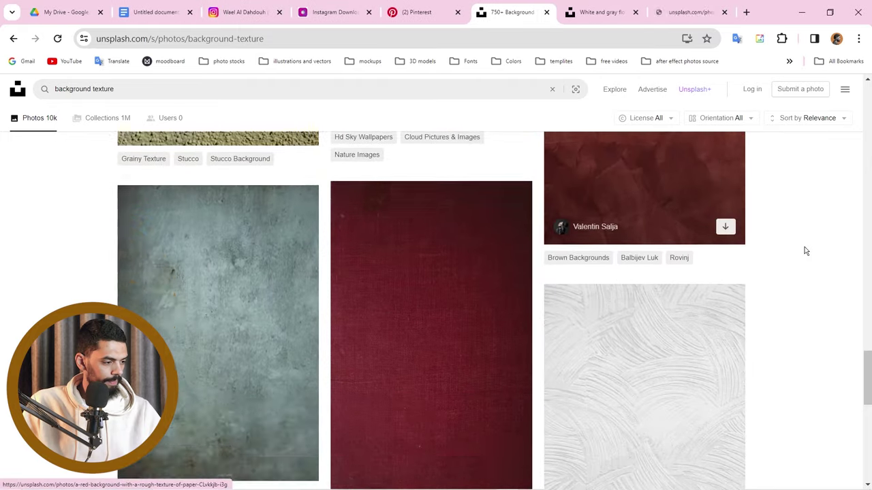
middle_click(212, 286)
Browse further for textures, open the red-and-black gradient image, and compare it with the weathered grey-green one
scroll(592, 292, down, 1)
scroll(811, 288, down, 4)
click(526, 321)
scroll(800, 252, down, 10)
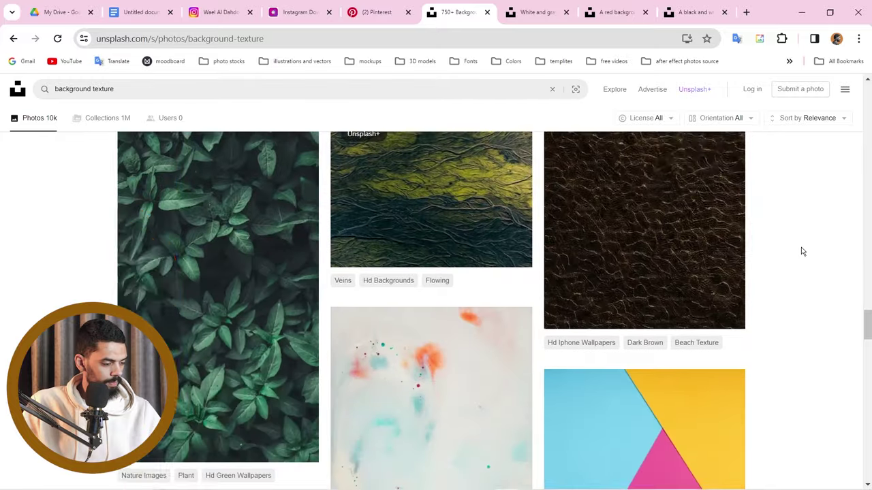
scroll(802, 251, down, 7)
middle_click(504, 253)
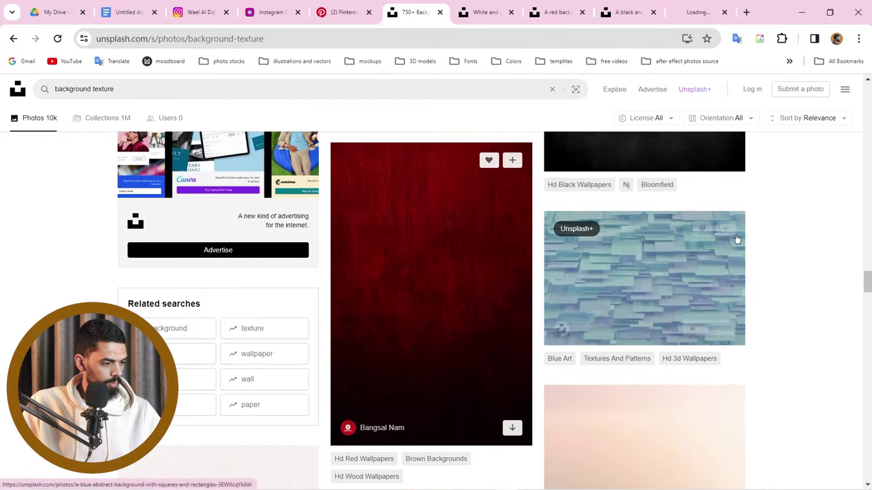
scroll(799, 250, down, 6)
scroll(797, 250, down, 5)
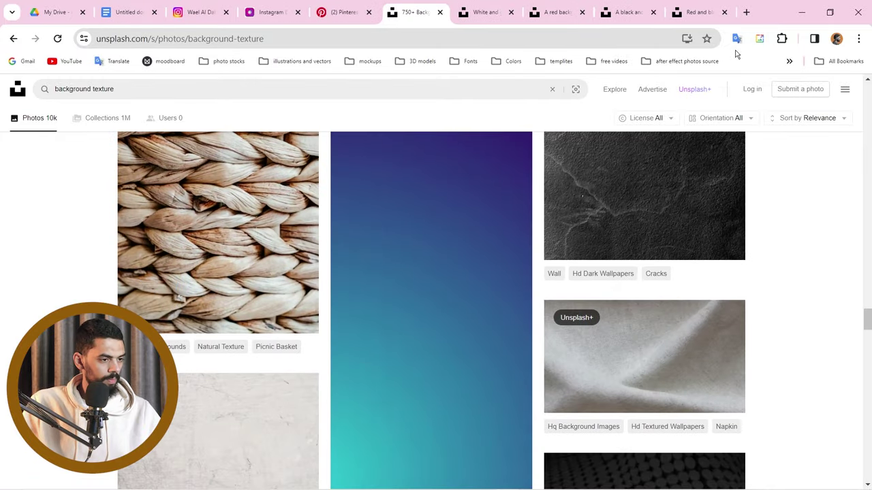
click(696, 12)
click(628, 12)
click(698, 11)
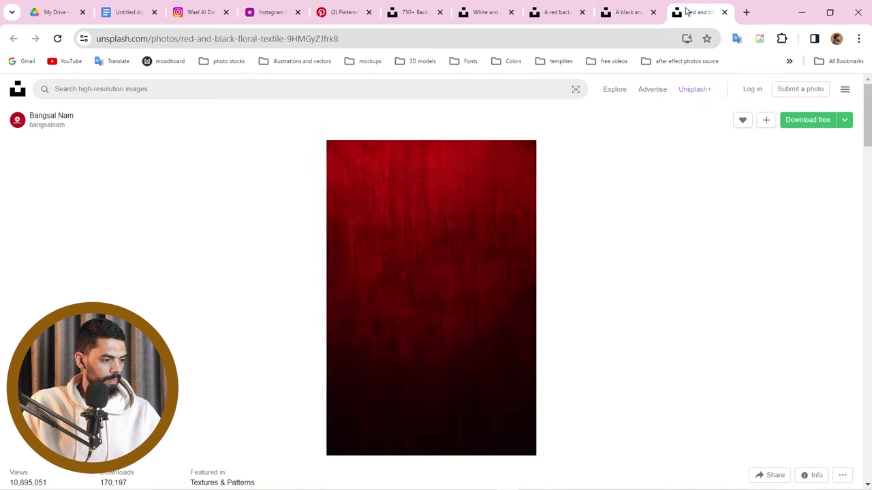
click(628, 11)
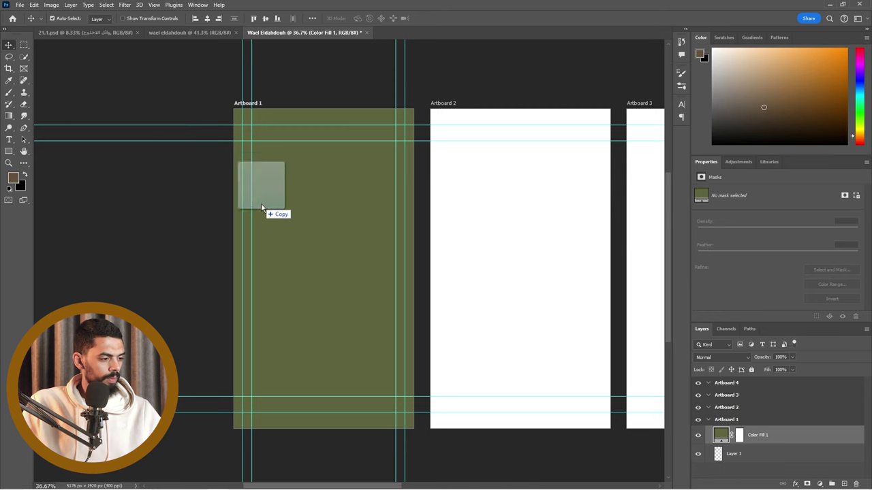
In Photoshop, place the downloaded grey-green grunge texture on Artboard 1 and enlarge it to 1430 x 2102 px, covering the artboard
drag(261, 203, 300, 231)
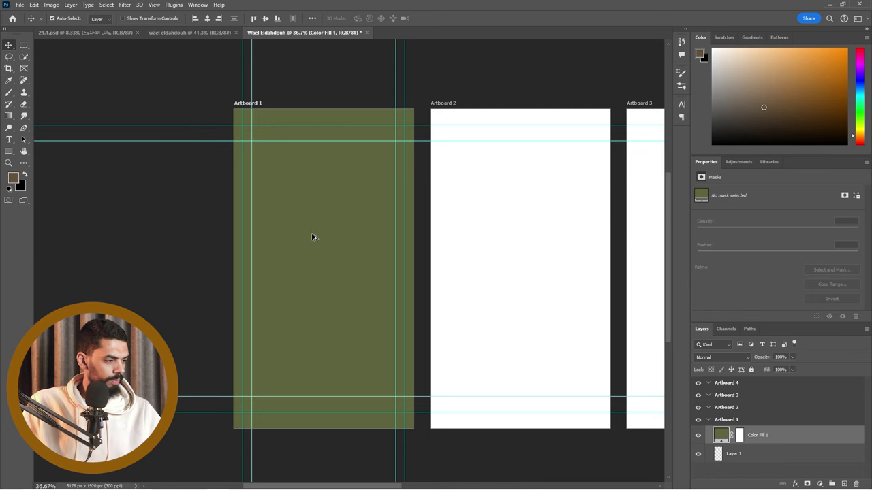
drag(415, 401, 442, 443)
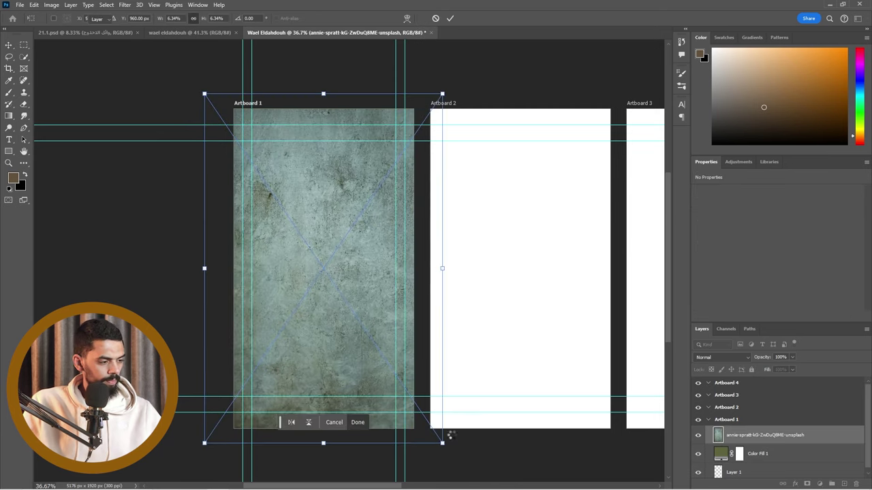
key(Return)
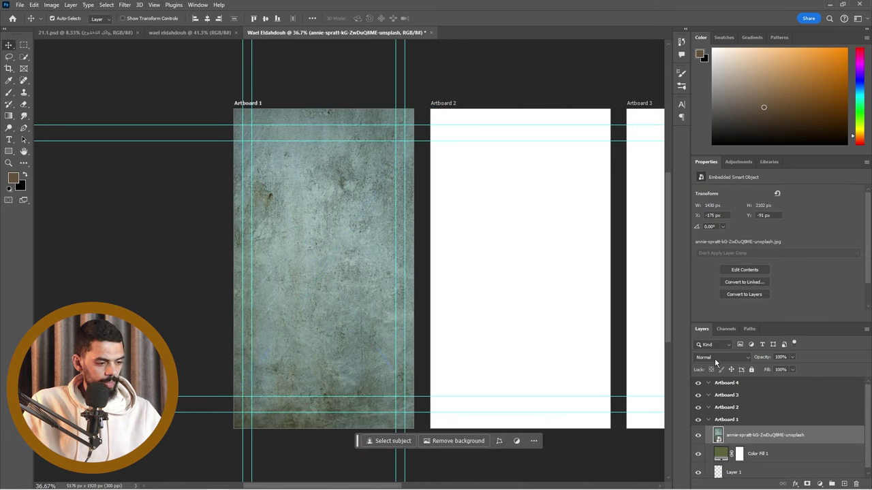
Set the grunge texture layer's blend mode to Soft Light over the olive fill on Artboard 1
click(717, 358)
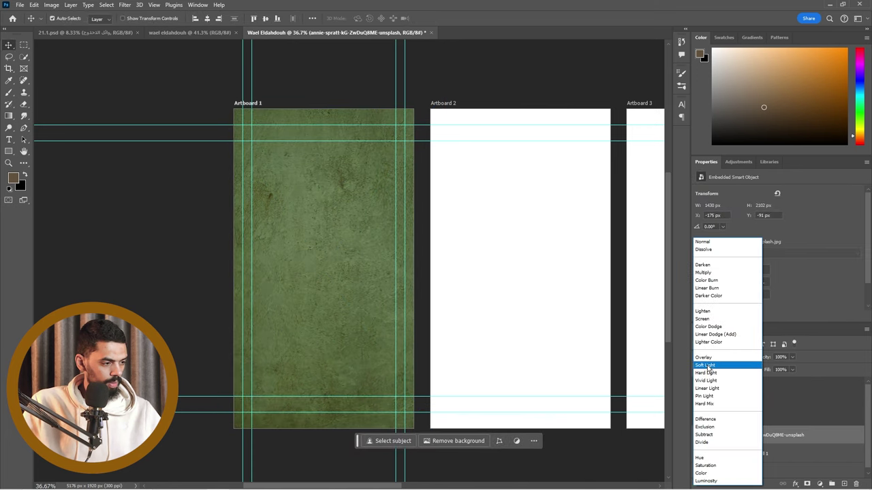
click(707, 365)
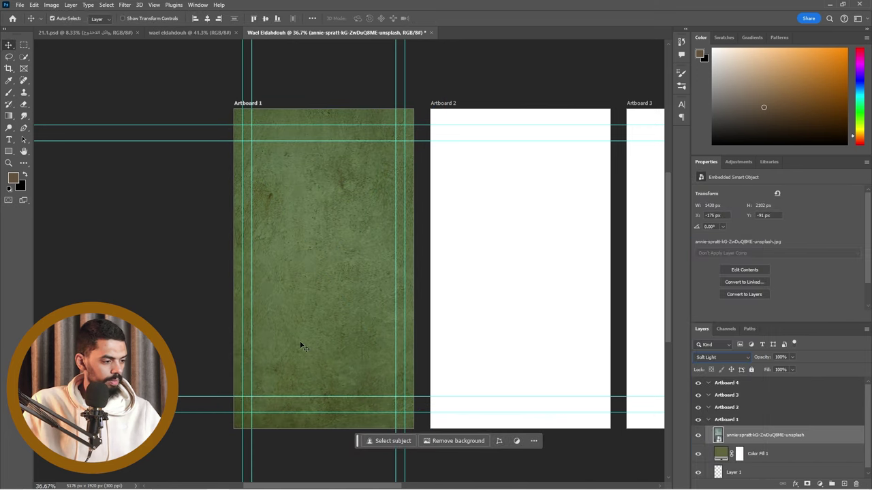
click(210, 321)
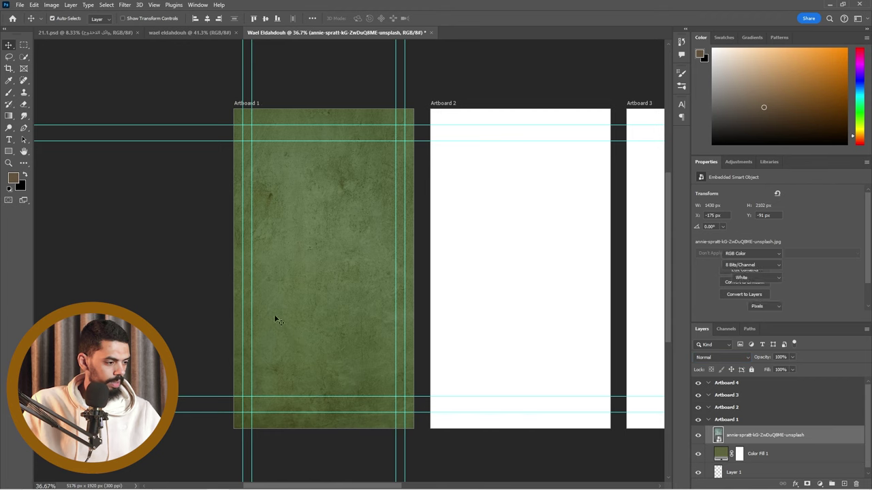
scroll(266, 317, up, 3)
scroll(273, 315, down, 2)
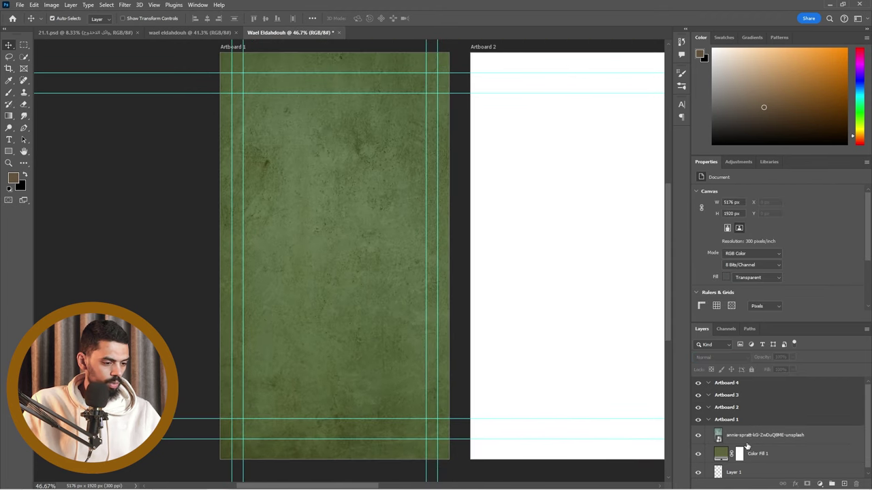
Darken the Solid Color fill layer beneath the texture to a deeper olive green, about #464b2a
click(720, 454)
double_click(721, 455)
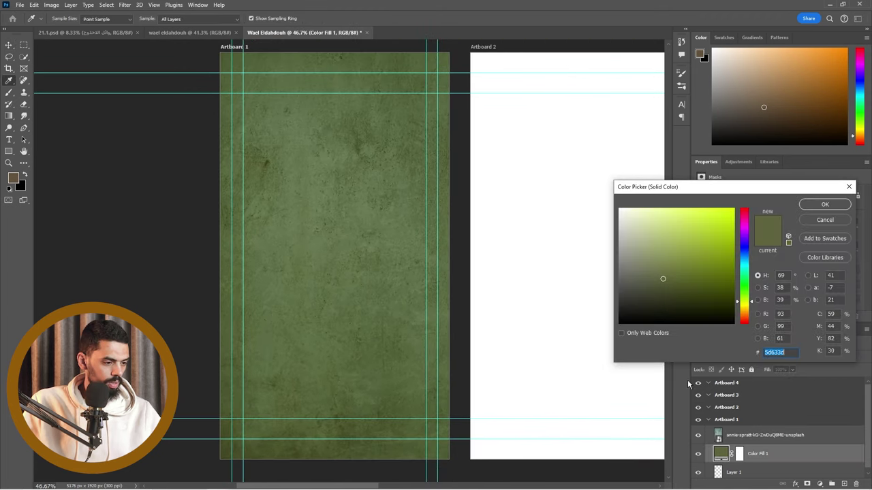
mouse_move(680, 292)
mouse_down()
mouse_move(699, 289)
mouse_move(685, 279)
mouse_move(664, 292)
mouse_up()
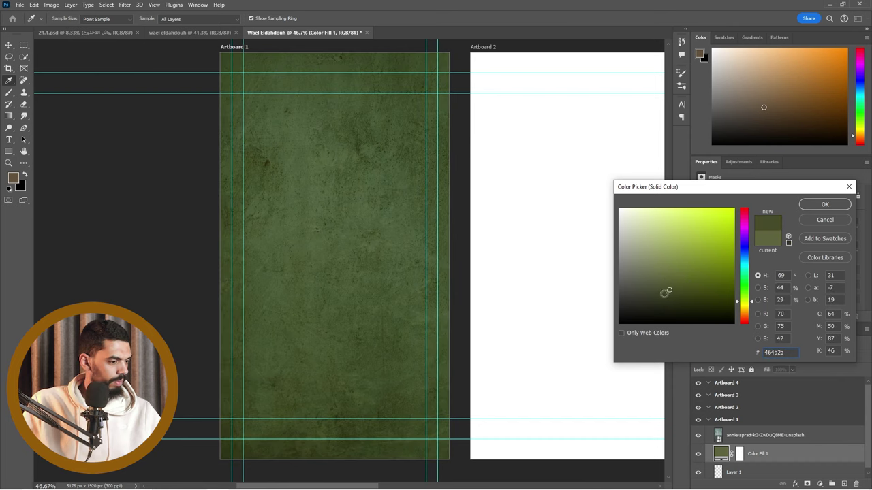
click(824, 204)
scroll(289, 230, down, 2)
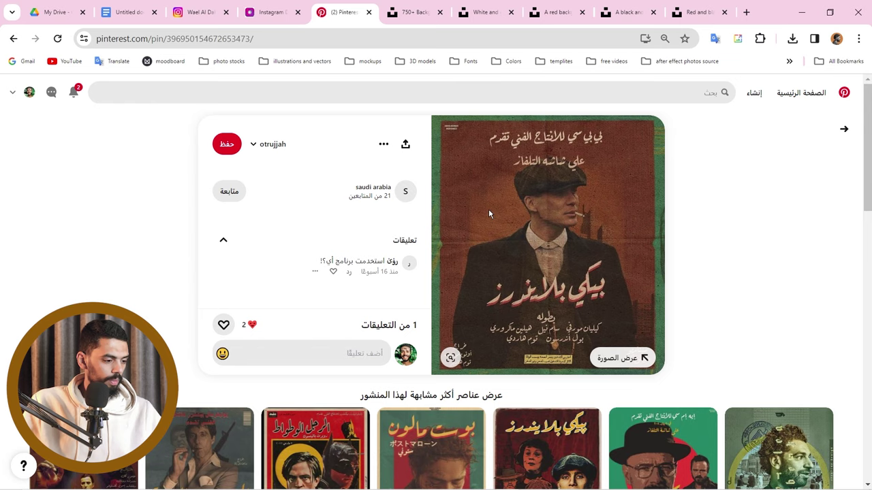
Return from the reference poster to Photoshop and draw a circle about 664 px in diameter on Artboard 1 with the Ellipse tool
key(alt+Tab)
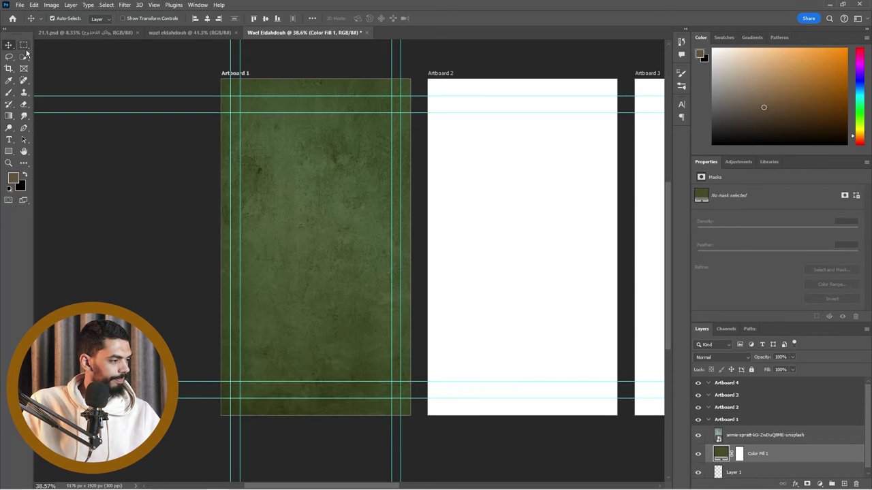
click(8, 152)
click(45, 160)
alt+click(331, 257)
drag(305, 227, 362, 299)
key(v)
drag(322, 266, 336, 295)
key(ctrl+z)
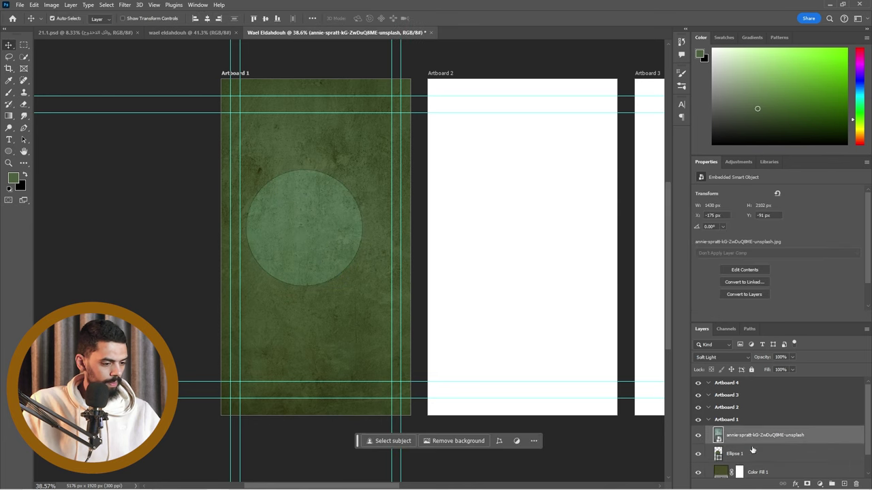
Move the circle layer above the texture layer, and clip the texture to the Color Fill layer
drag(743, 454, 739, 430)
alt+click(728, 461)
Reposition the circle slightly lower on Artboard 1, to about X 183 px and Y 663 px
key(ctrl+t)
drag(306, 239, 311, 260)
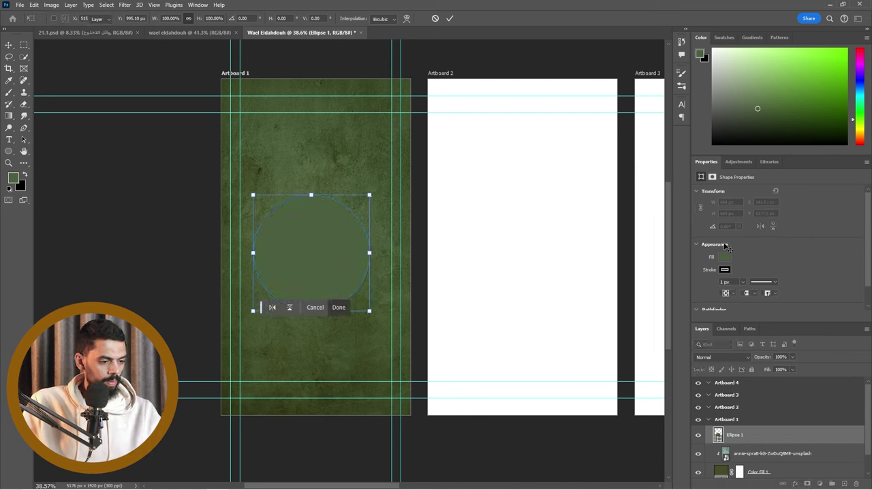
key(Return)
Remove the circle's stroke and fill it with the recently used dark red
click(725, 270)
click(706, 288)
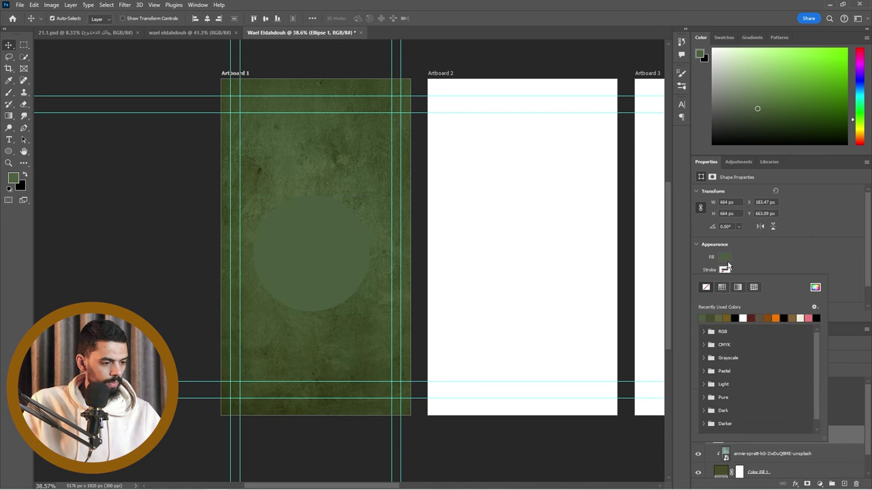
click(722, 259)
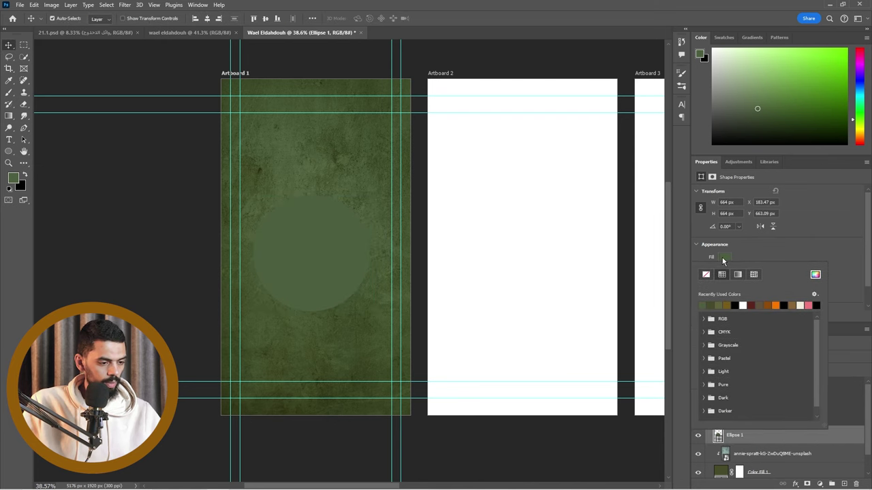
click(750, 305)
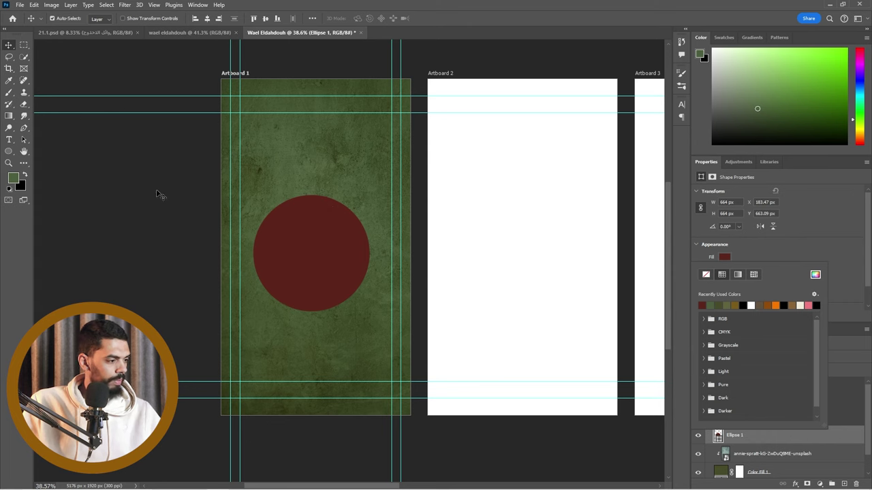
Check the reference poster in the browser, and draw an orange-to-transparent linear gradient fill upward from the red circle's centre in Photoshop
key(alt+Tab)
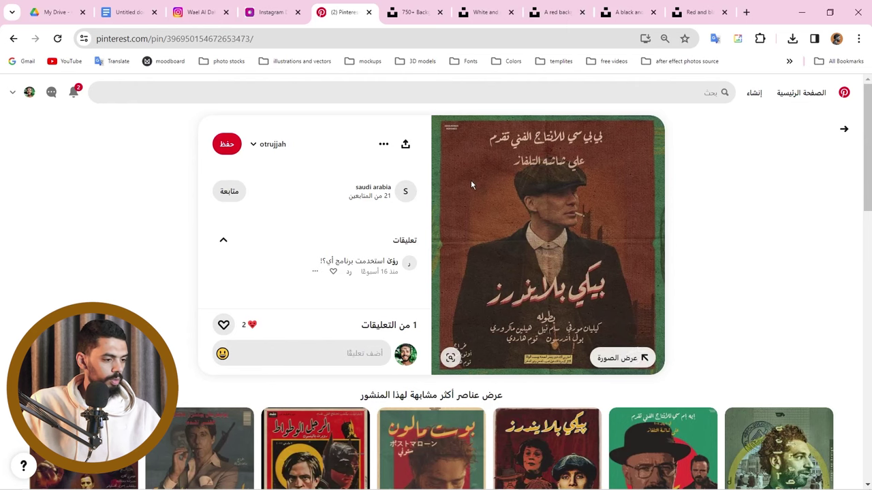
key(alt+Tab)
scroll(280, 286, up, 3)
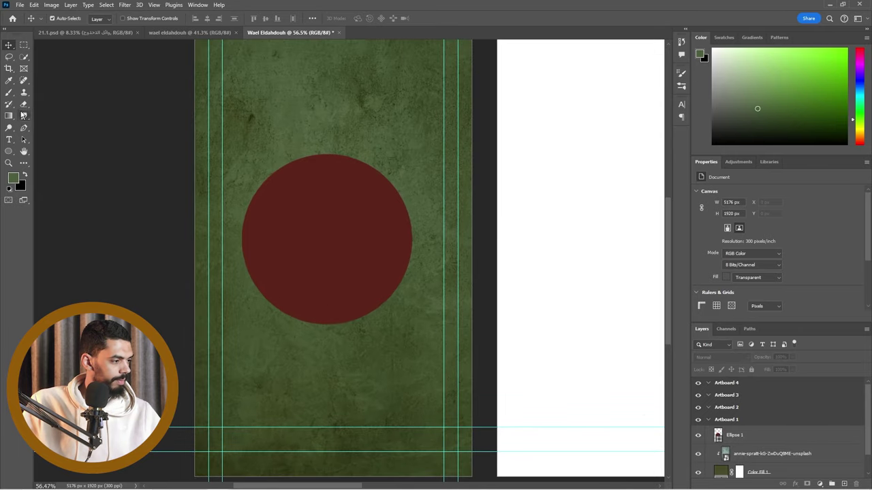
click(9, 116)
drag(322, 249, 323, 144)
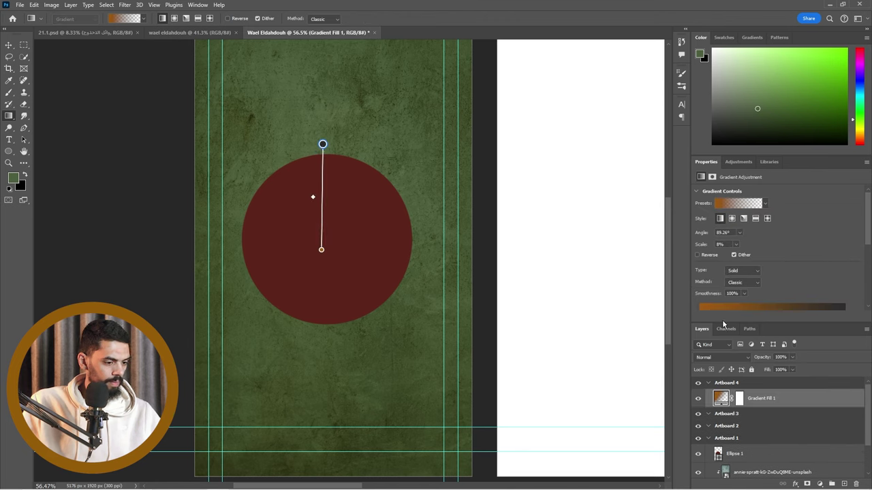
Move the gradient fill layer above the circle in Artboard 1, and make it a radial gradient centred on the red circle
drag(756, 403, 755, 447)
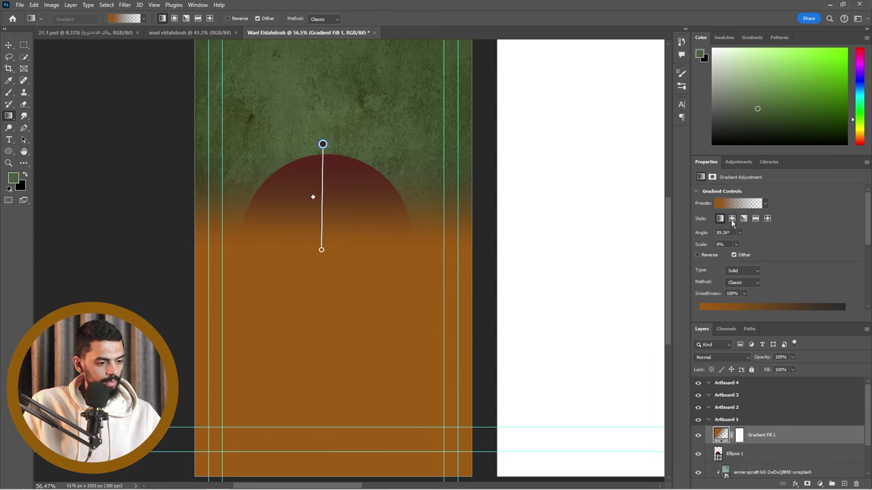
click(732, 219)
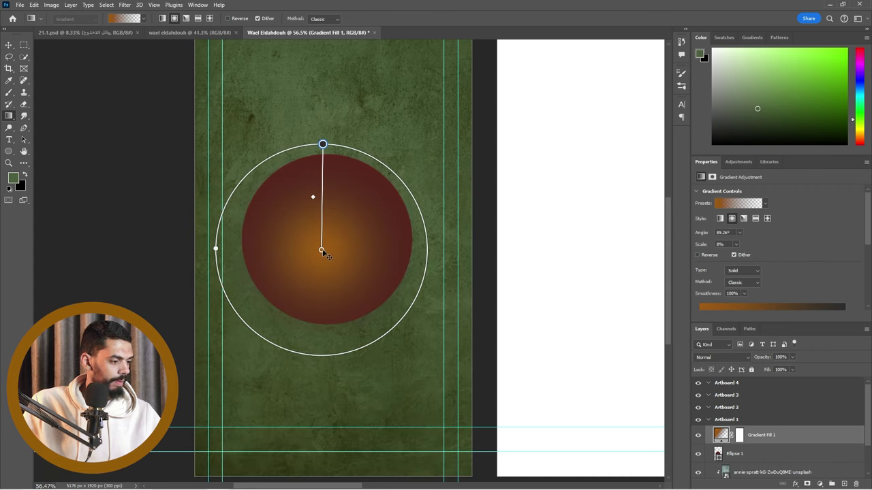
drag(321, 250, 327, 240)
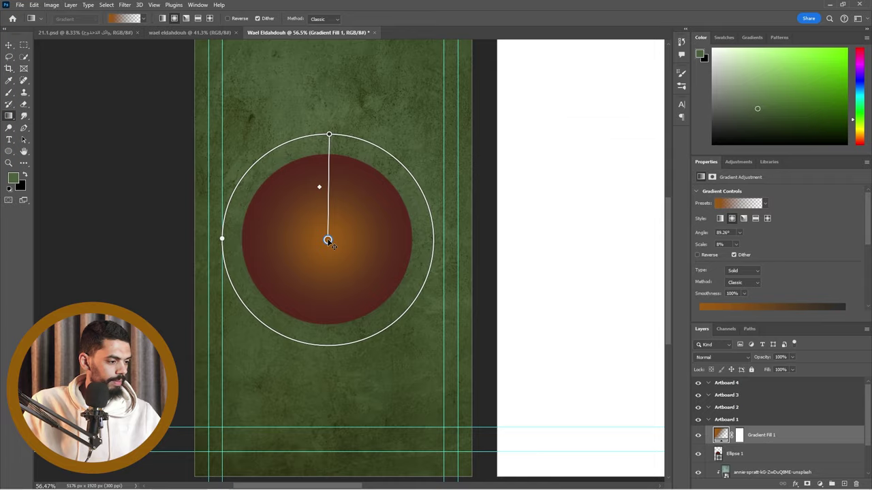
key(alt+Tab)
key(alt+Tab)
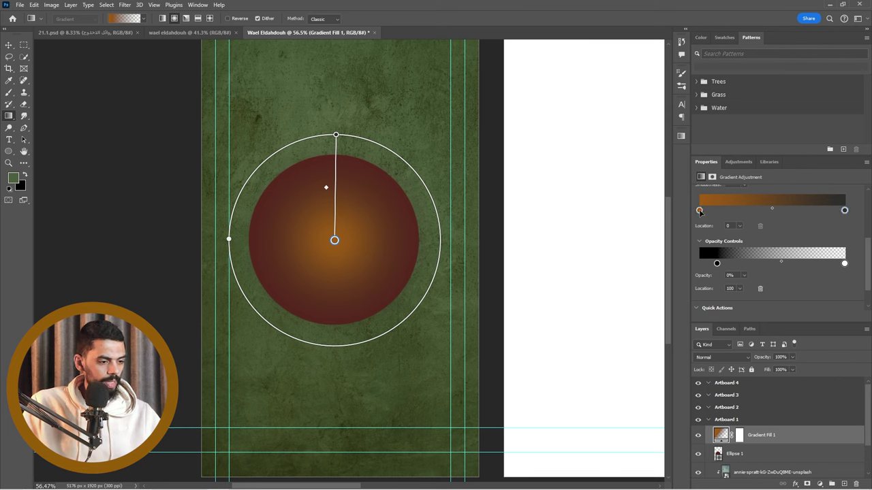
Set the gradient's end colour stop to white (ffffff) and shift the colour midpoint to location 95
click(845, 211)
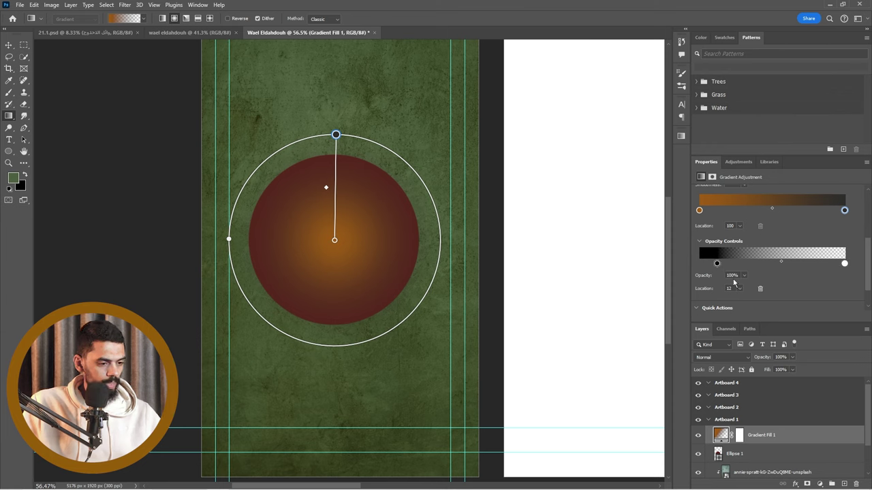
click(844, 264)
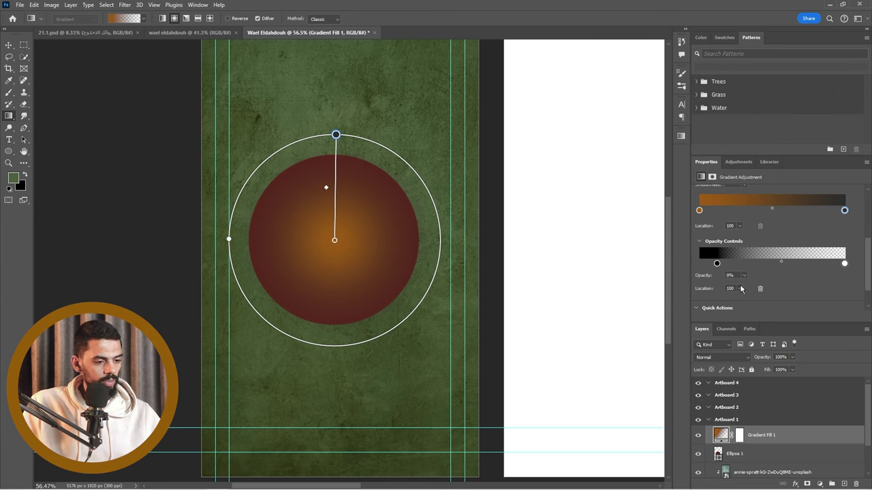
double_click(844, 211)
text(ffffff)
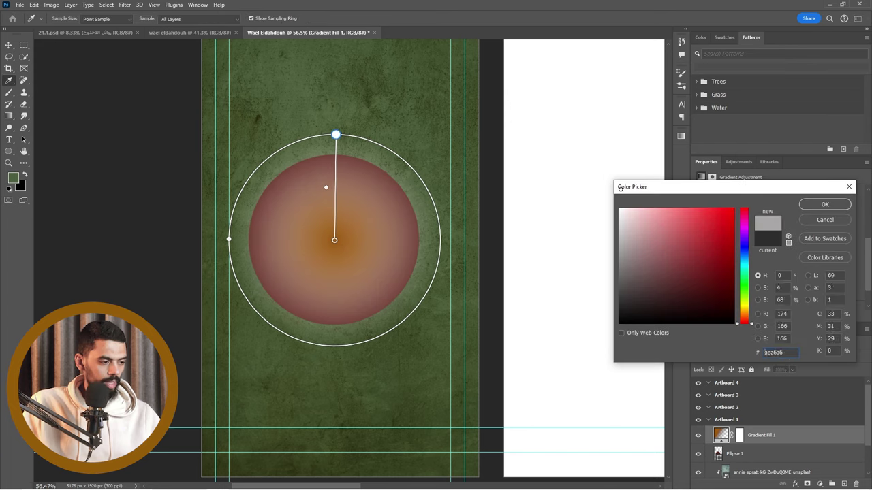
click(824, 204)
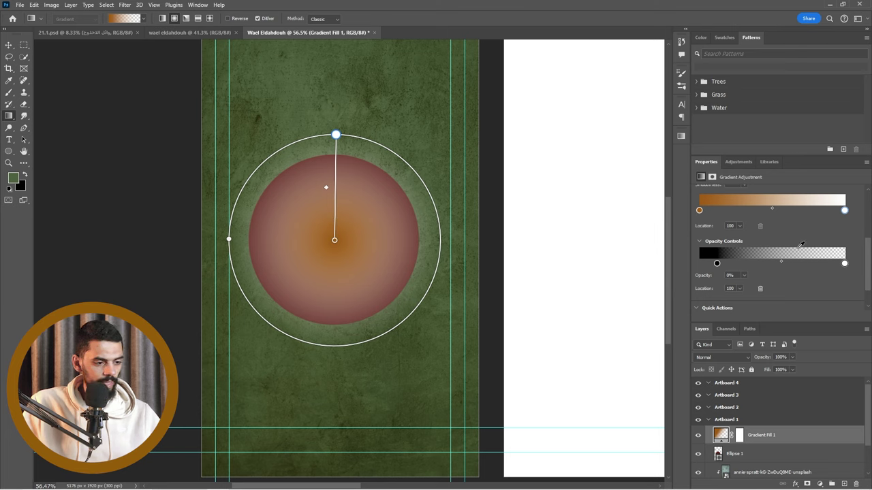
drag(808, 210, 844, 203)
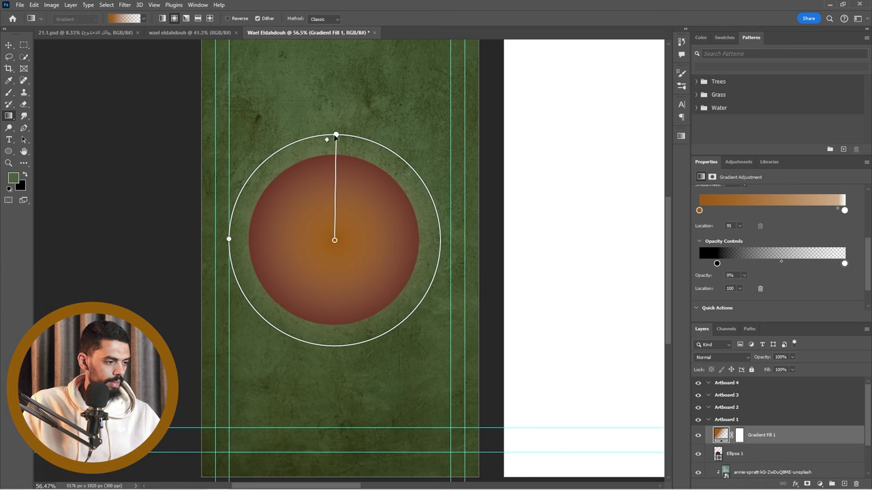
Shrink the radial gradient to just inside the red circle's edge, and return its colour midpoint to the middle
drag(335, 137, 331, 165)
click(699, 210)
click(794, 211)
drag(788, 215, 574, 226)
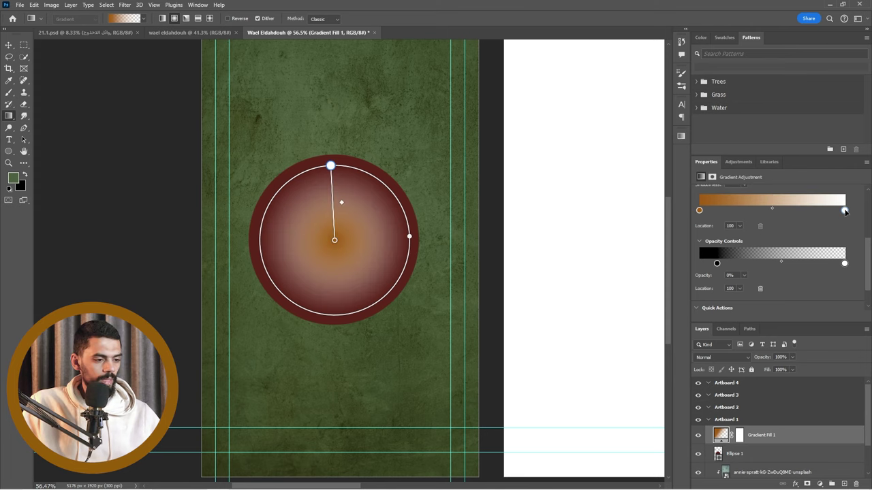
Recolour the gradient's end stop black and shift the colour midpoint to location 95
double_click(844, 212)
drag(666, 295, 572, 352)
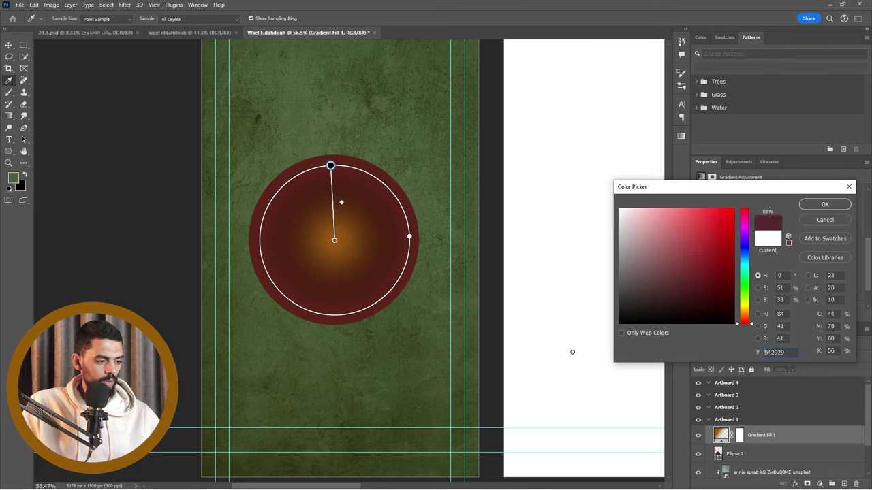
click(826, 207)
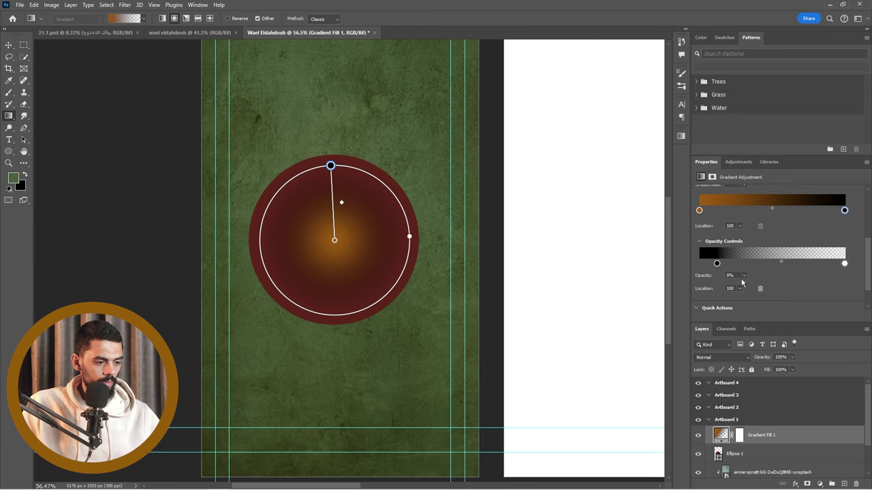
drag(772, 208, 842, 211)
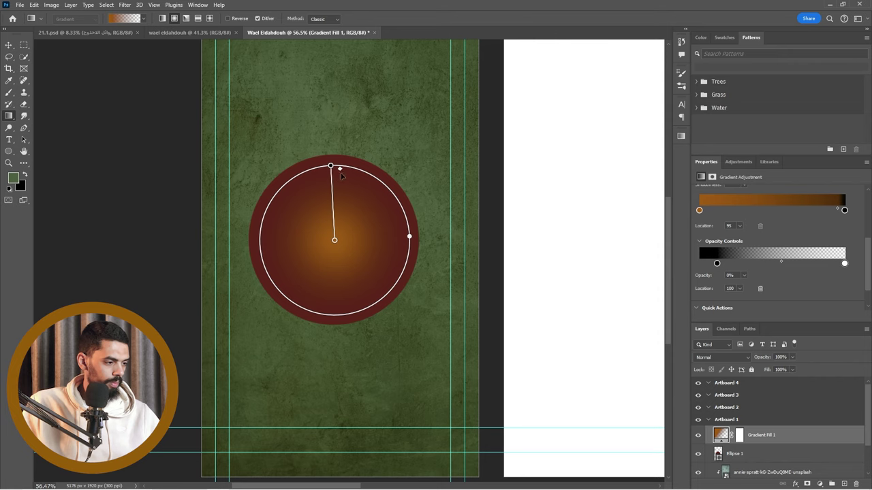
key(v)
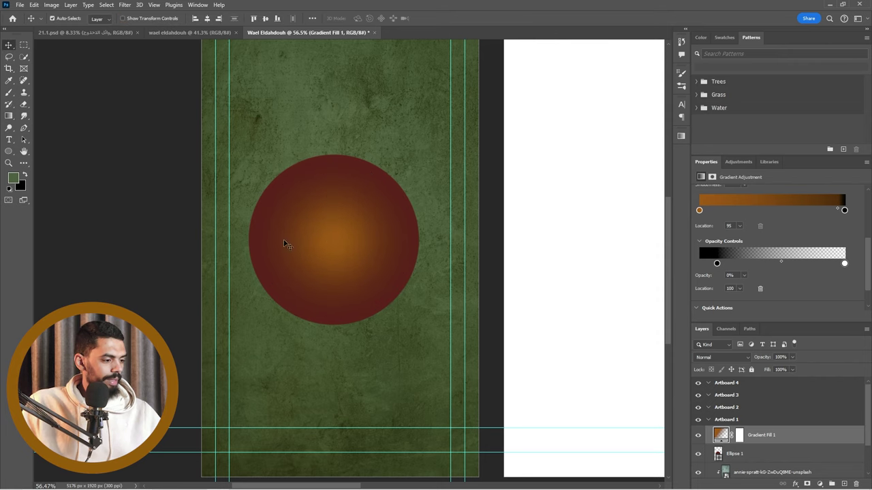
scroll(272, 253, up, 2)
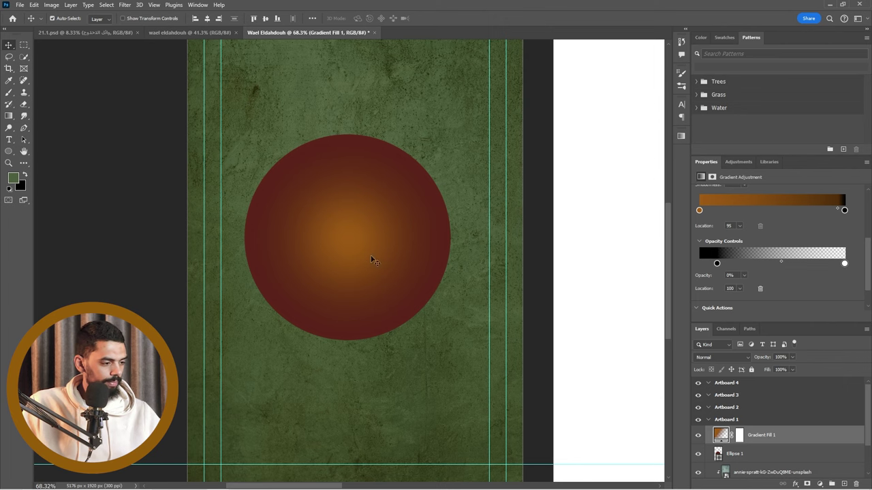
Switch to the browser's Unsplash pages and bring the red background texture photo into Artboard 1 above the gradient fill layer
key(alt+Tab)
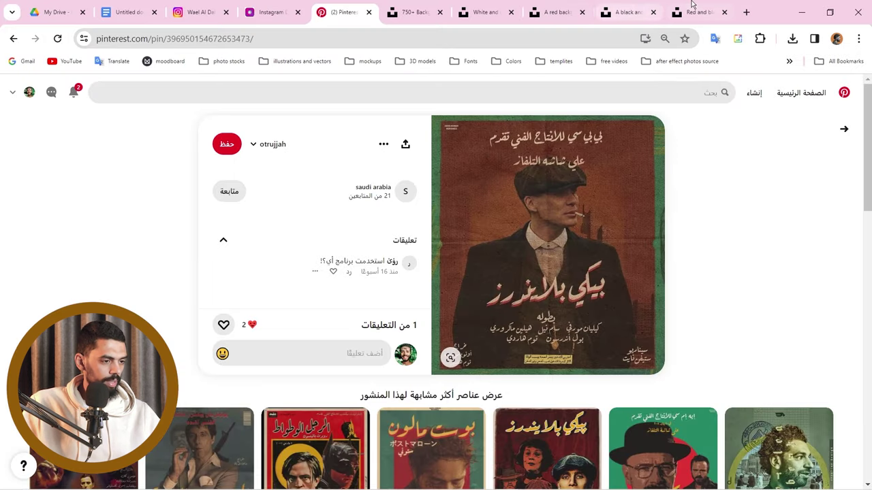
click(694, 12)
click(623, 12)
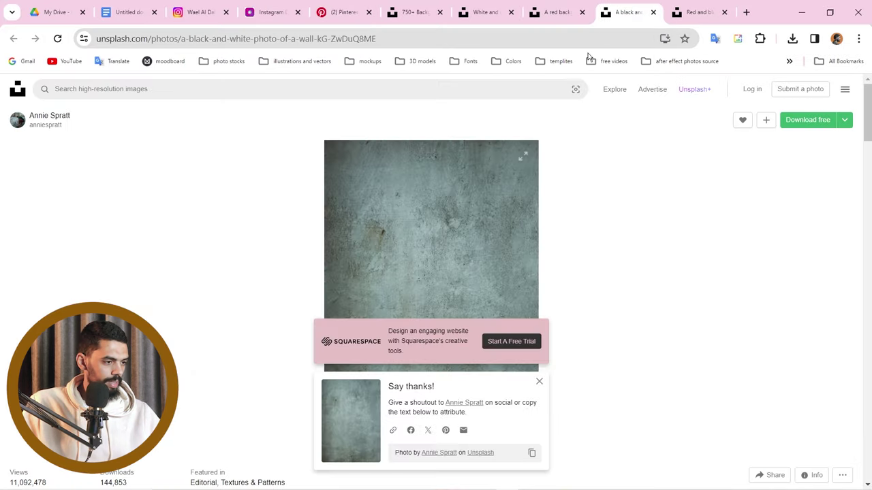
click(541, 12)
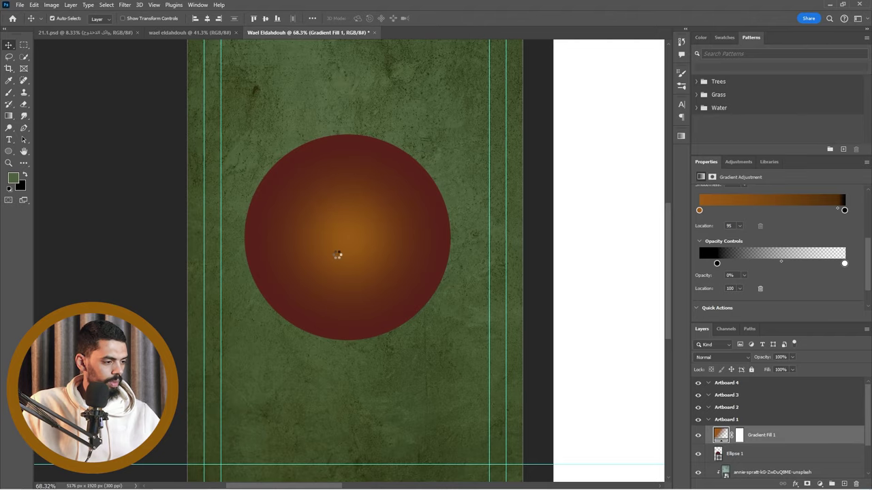
key(ctrl+t)
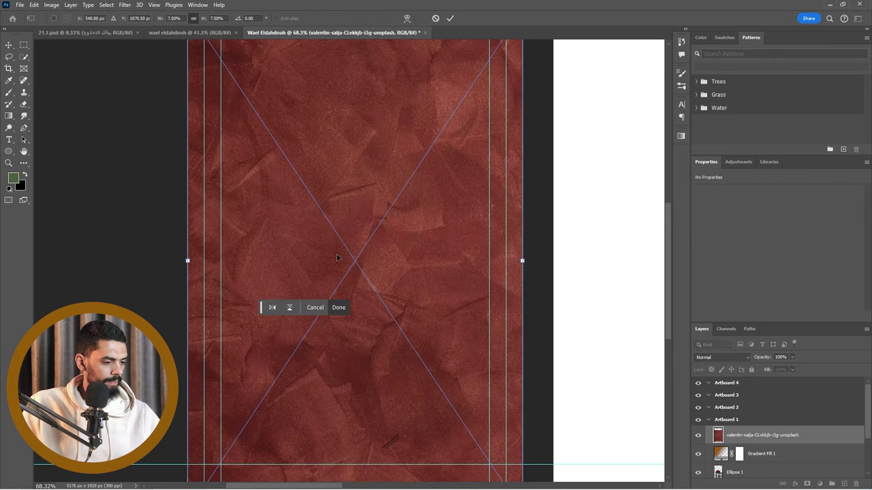
Convert the Gradient Fill 1 and Ellipse 1 layers together into one smart object
scroll(781, 446, down, 1)
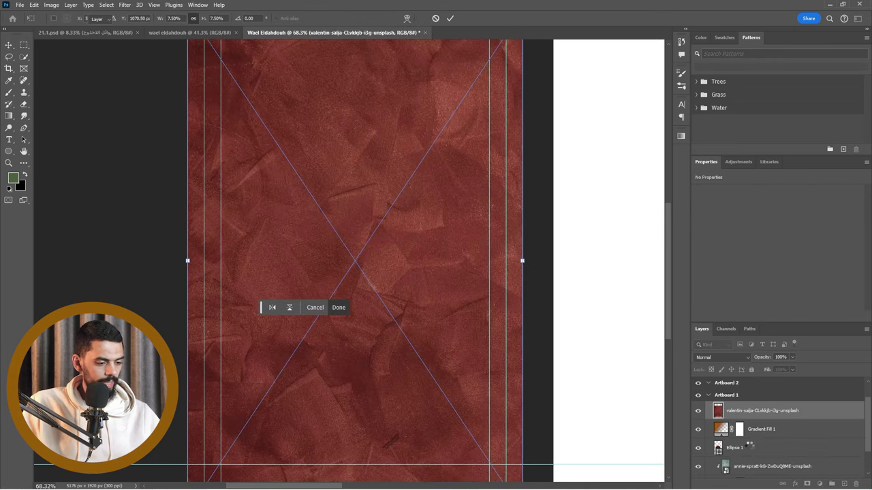
click(770, 434)
click(756, 450)
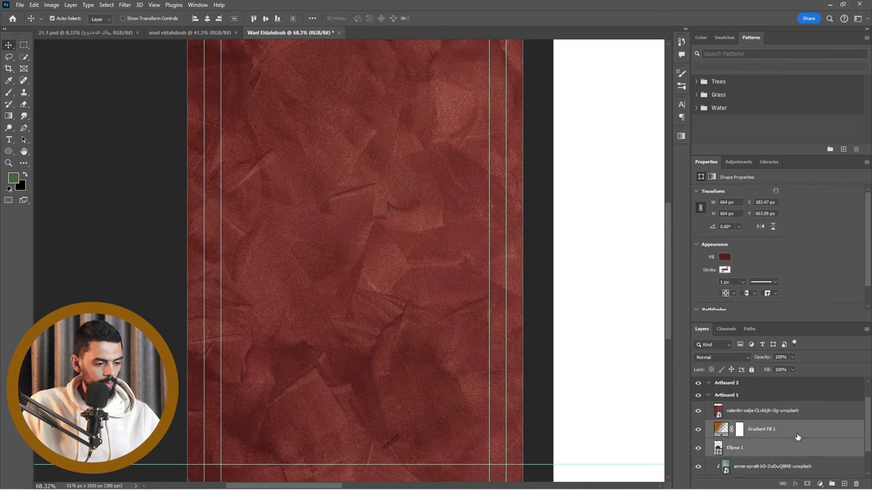
right_click(783, 442)
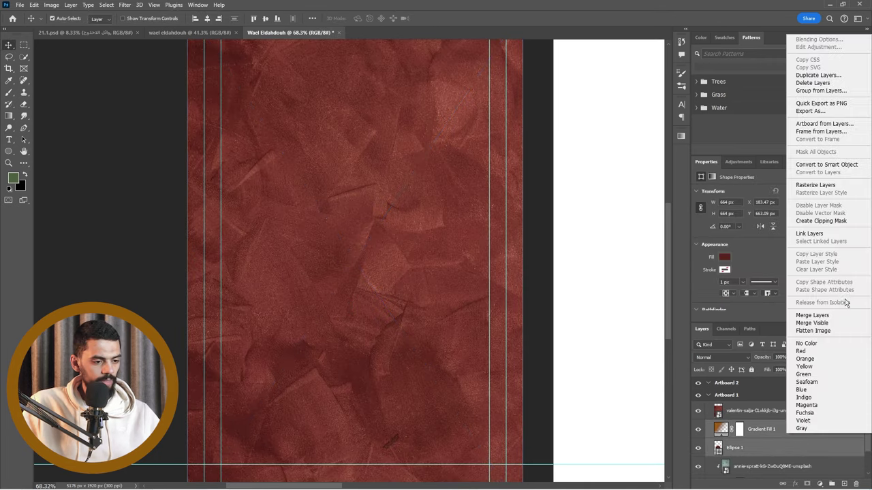
click(826, 165)
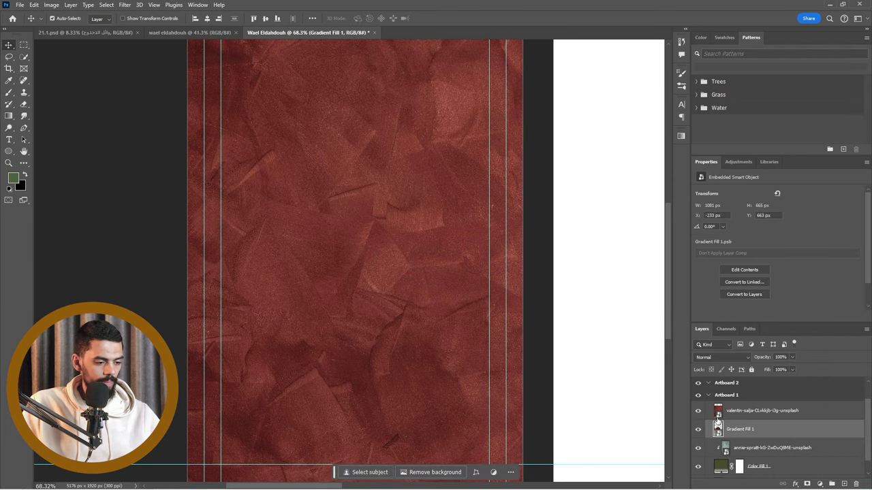
Clip the red texture layer to the Gradient Fill 1 smart object
click(748, 416)
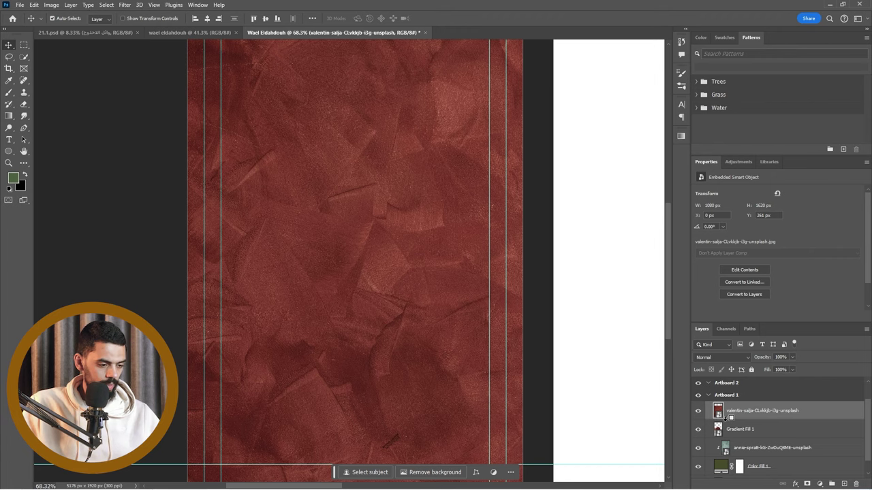
alt+click(725, 420)
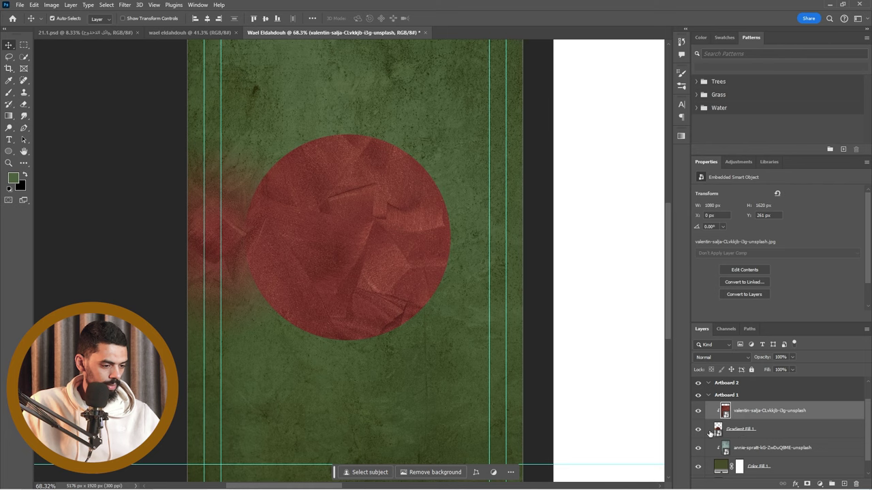
In the smart object's contents, convert the gradient to its own smart object, centre it on the circle, and save back to the poster
double_click(717, 431)
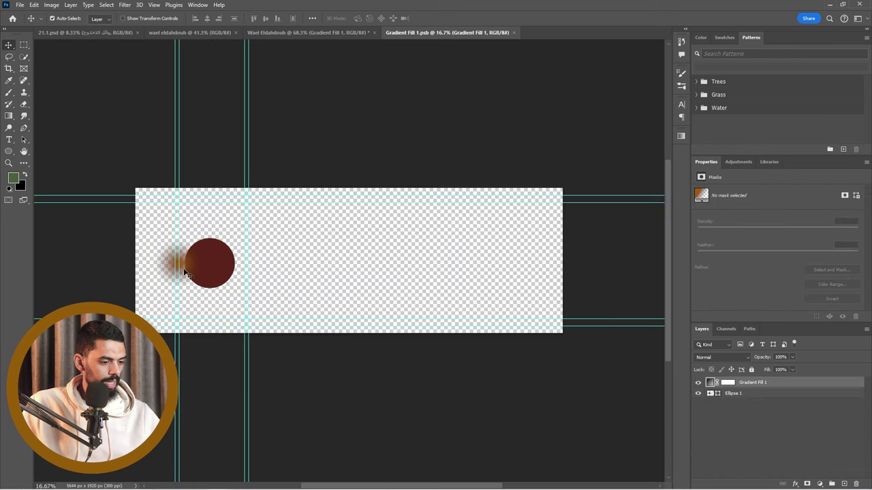
scroll(157, 273, up, 5)
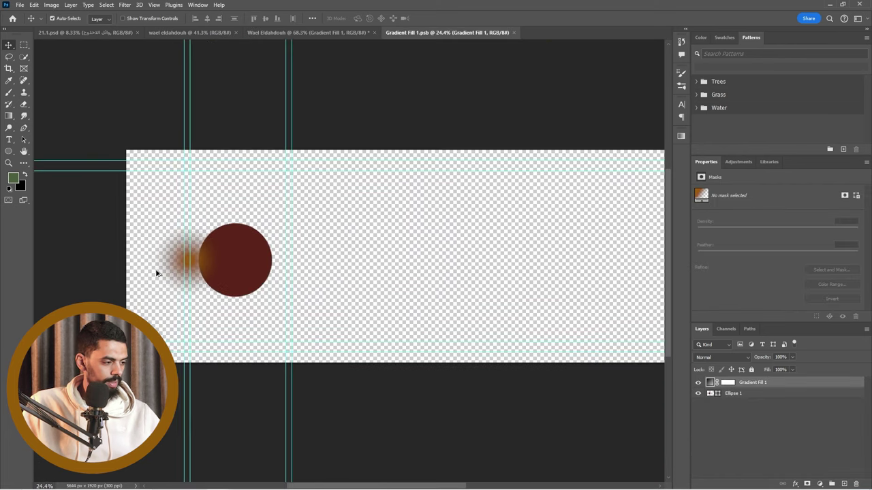
right_click(763, 383)
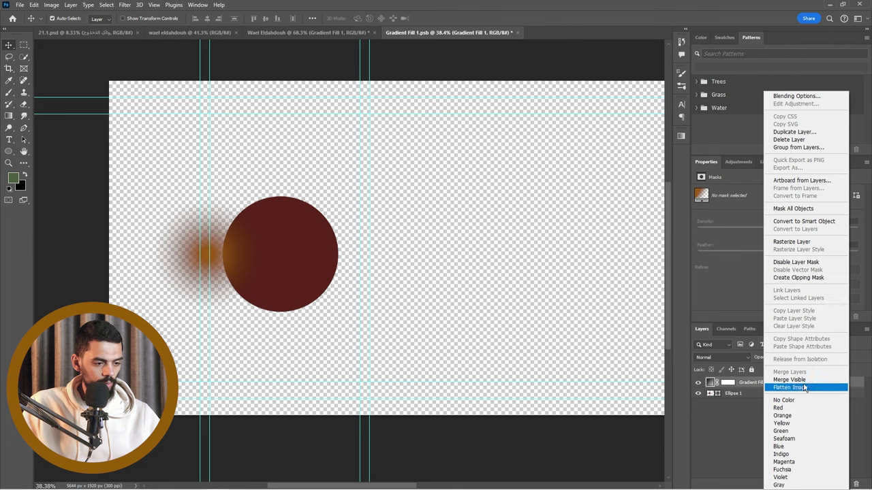
click(807, 222)
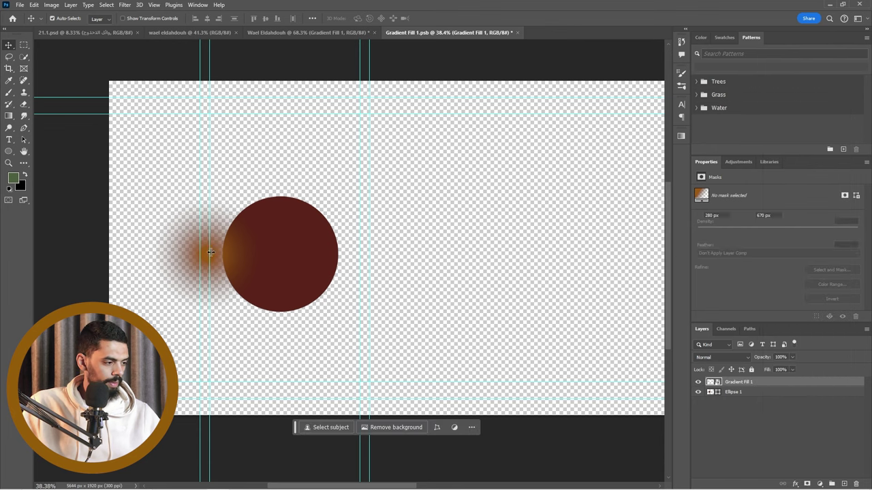
drag(206, 261, 269, 258)
key(ctrl+s)
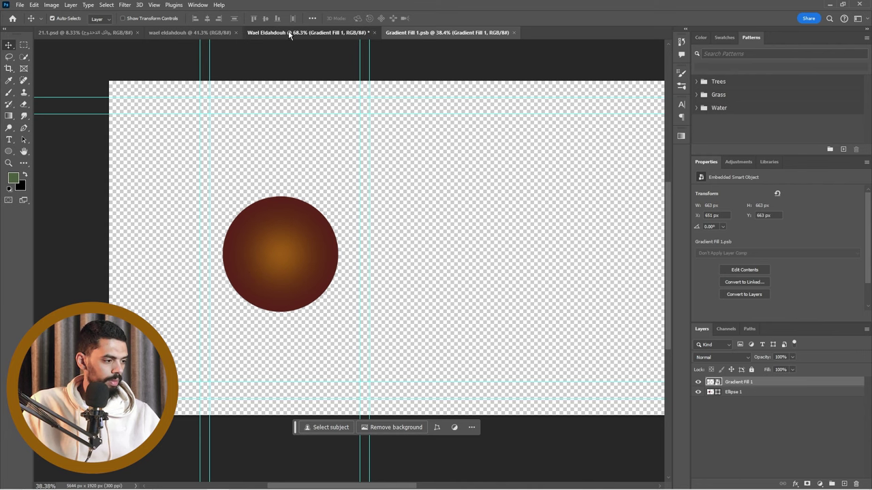
click(288, 32)
Try blend modes such as Vivid Light on the red texture layer
scroll(209, 171, down, 1)
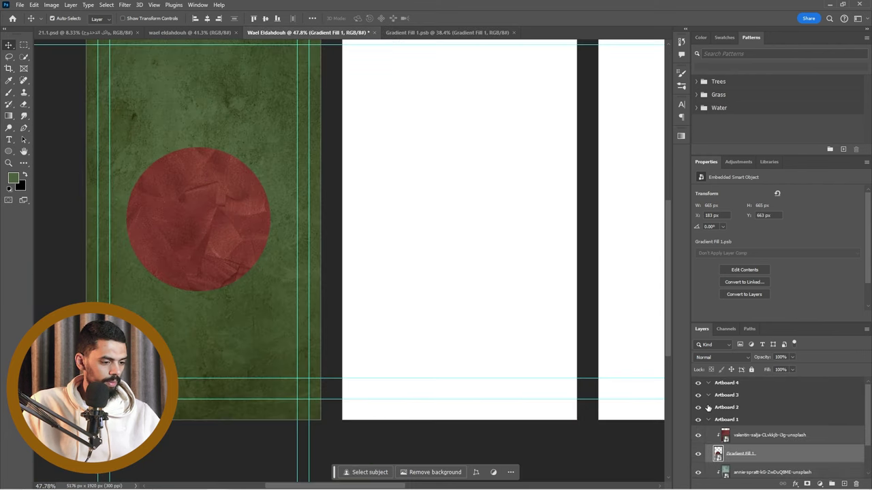
click(751, 438)
click(714, 357)
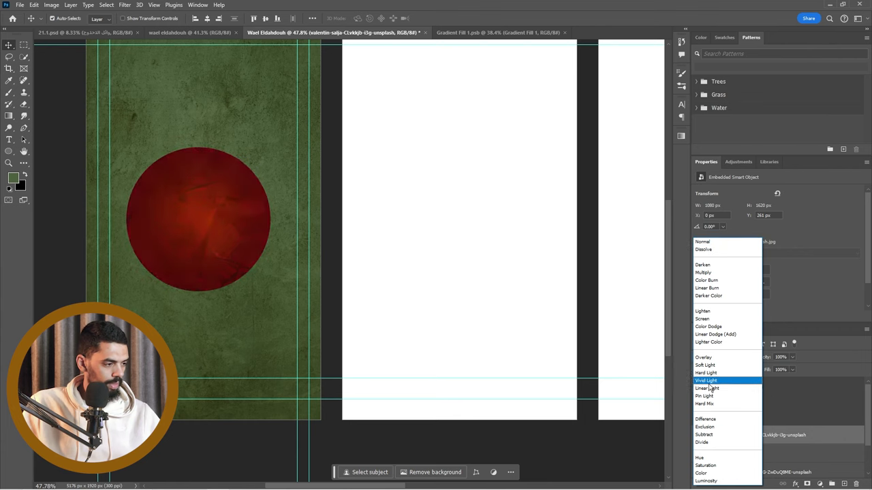
click(805, 444)
Try a Hue/Saturation adjustment clipped over the red texture, and delete both the adjustment and the texture layer
click(819, 483)
click(823, 396)
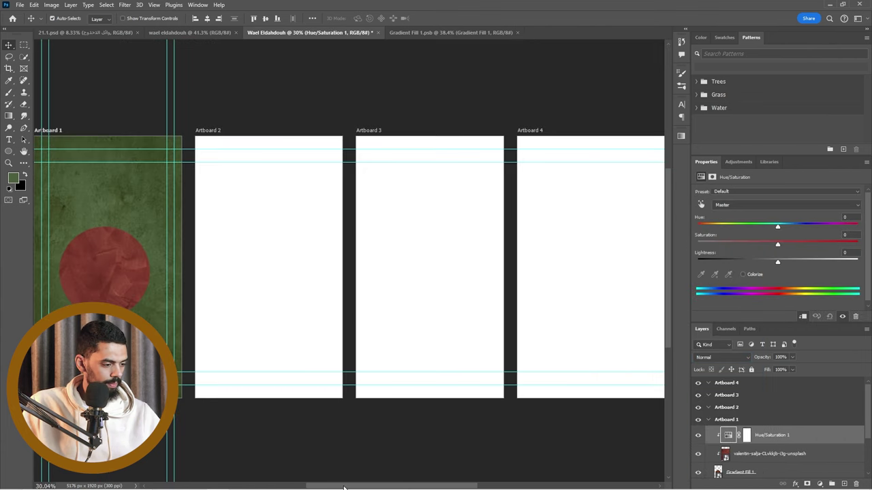
scroll(238, 301, up, 5)
key(Delete)
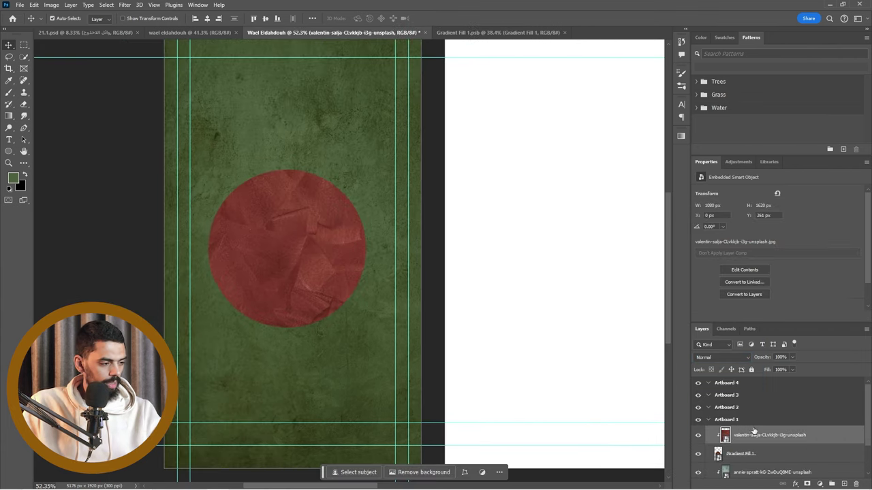
key(Delete)
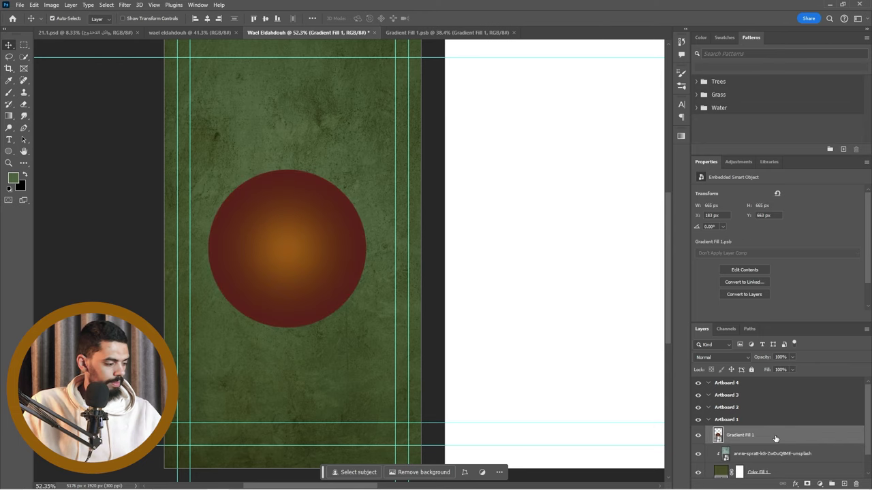
Switch to the browser and download the crumpled beige paper texture from Unsplash into the project's New folder
key(alt+Tab)
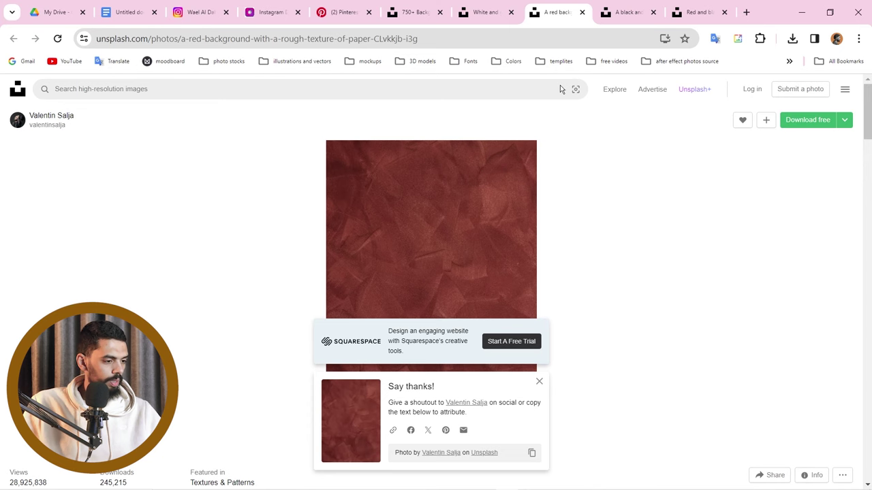
click(504, 7)
click(801, 126)
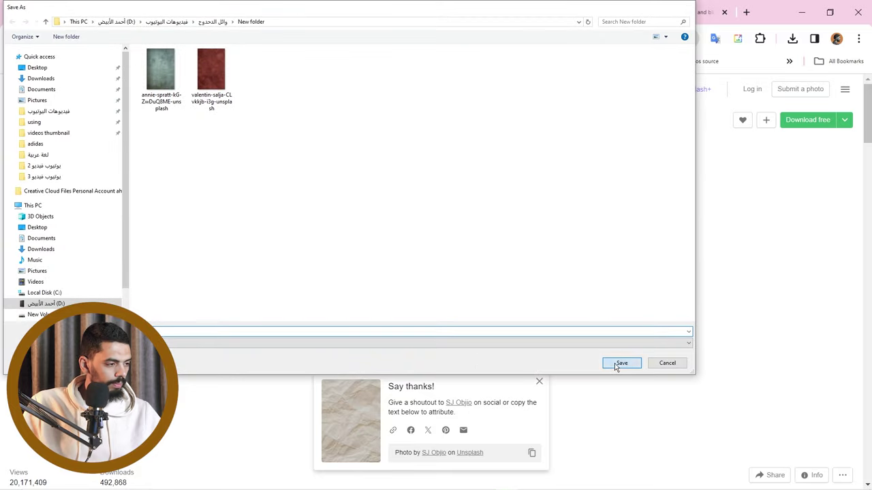
click(618, 362)
Place the downloaded crumpled paper image on Artboard 1 in Photoshop, above the Gradient Fill 1 layer
key(alt+Tab)
click(218, 123)
key(alt+Tab)
drag(208, 75, 317, 245)
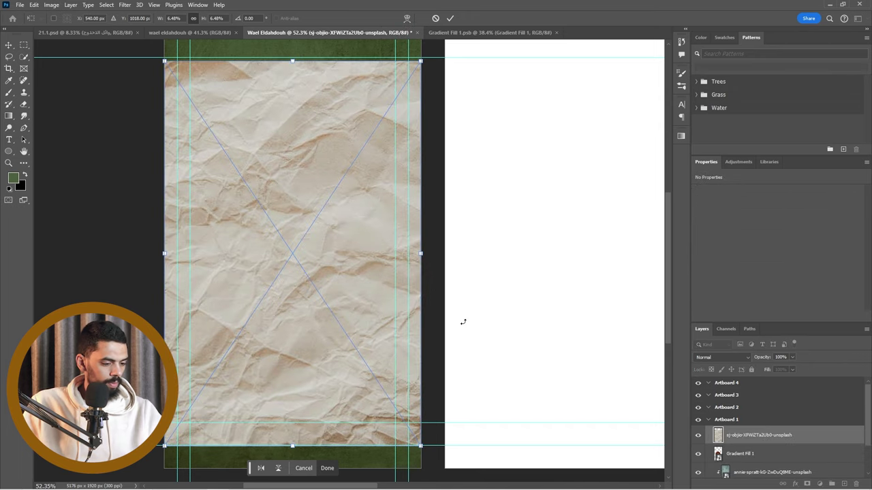
key(Return)
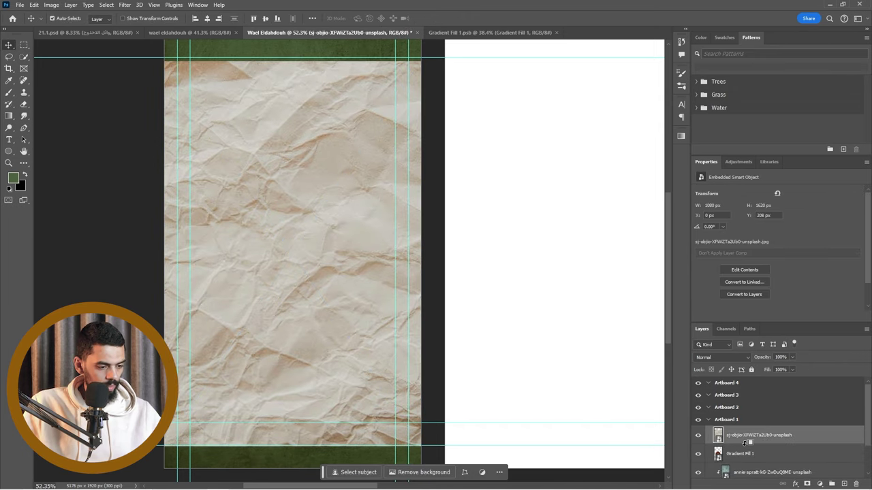
Clip the crumpled paper layer to the Gradient Fill 1 circle and set its blend mode to Soft Light
alt+click(747, 444)
click(719, 357)
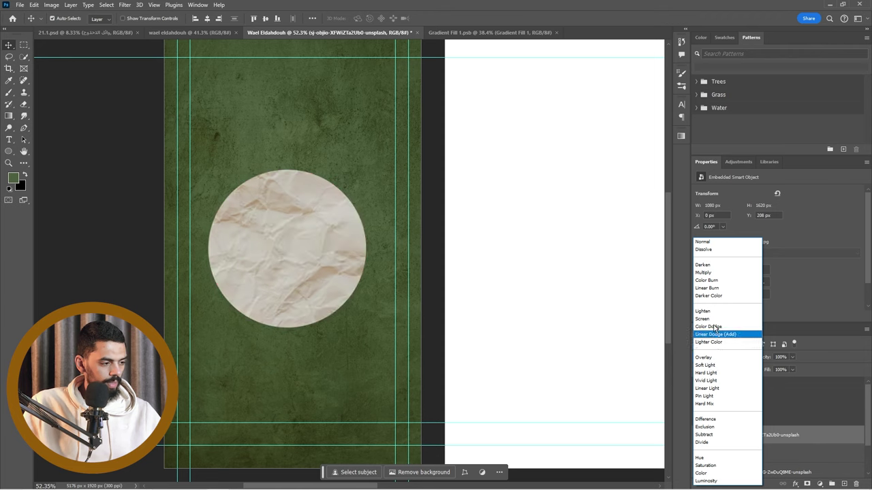
click(715, 366)
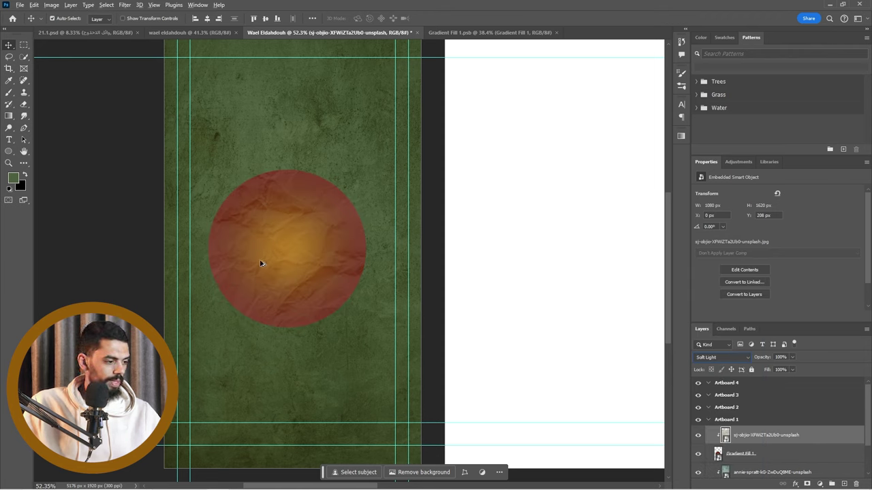
In the Gradient Fill 1 smart object, lower the gradient layer's opacity to 58%, save it, and return to the poster
scroll(810, 463, down, 1)
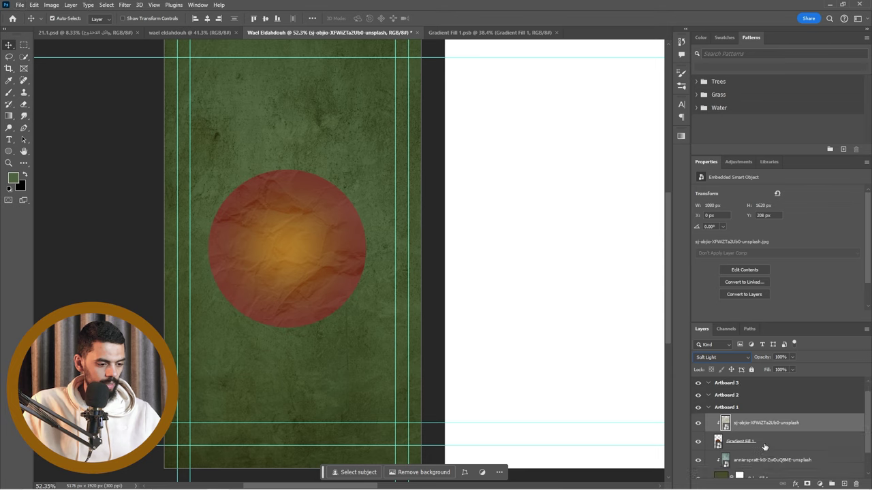
click(713, 448)
double_click(717, 444)
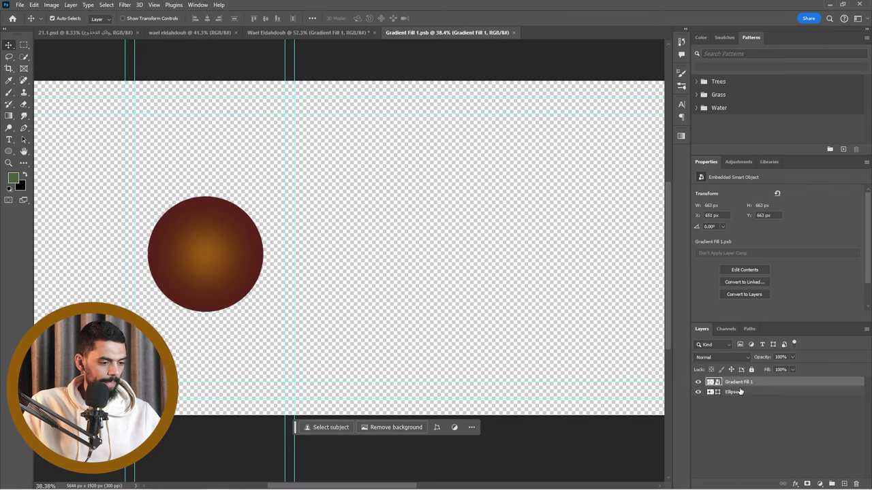
click(775, 369)
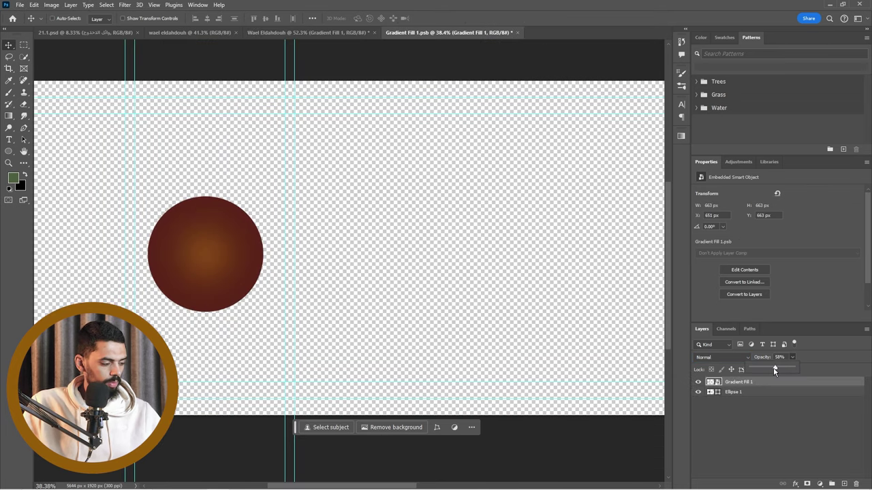
key(ctrl+s)
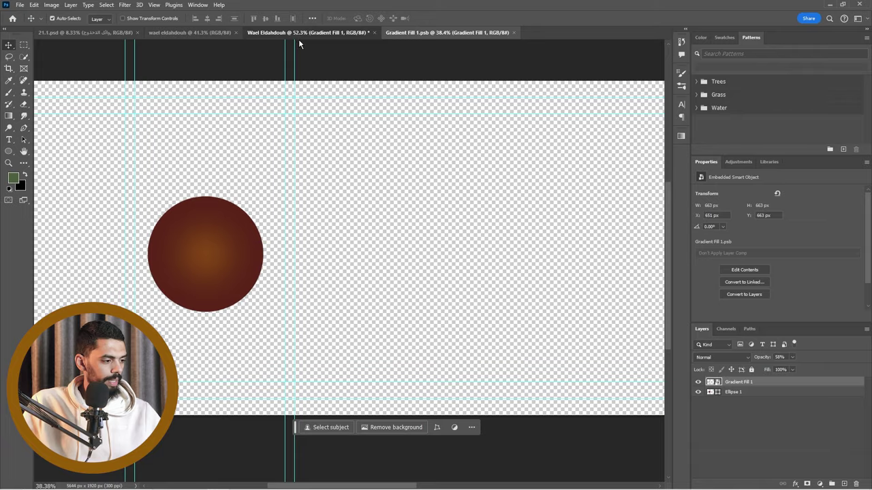
click(298, 35)
scroll(168, 265, down, 3)
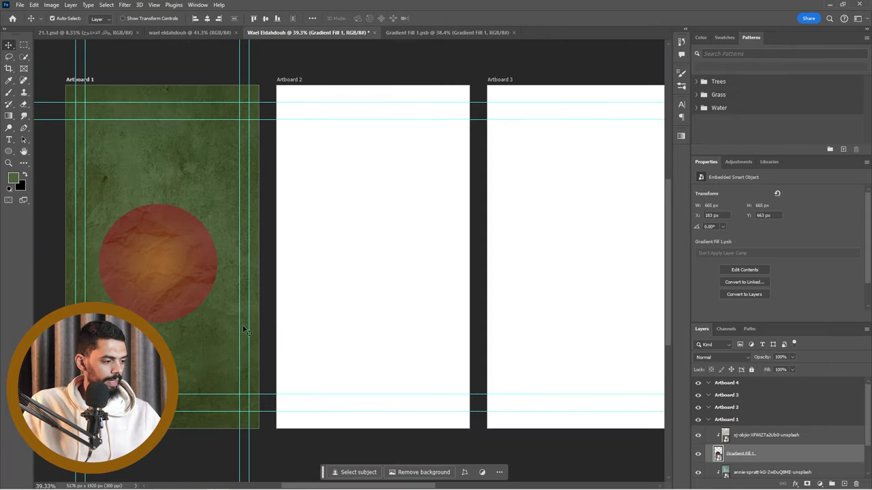
key(ctrl+0)
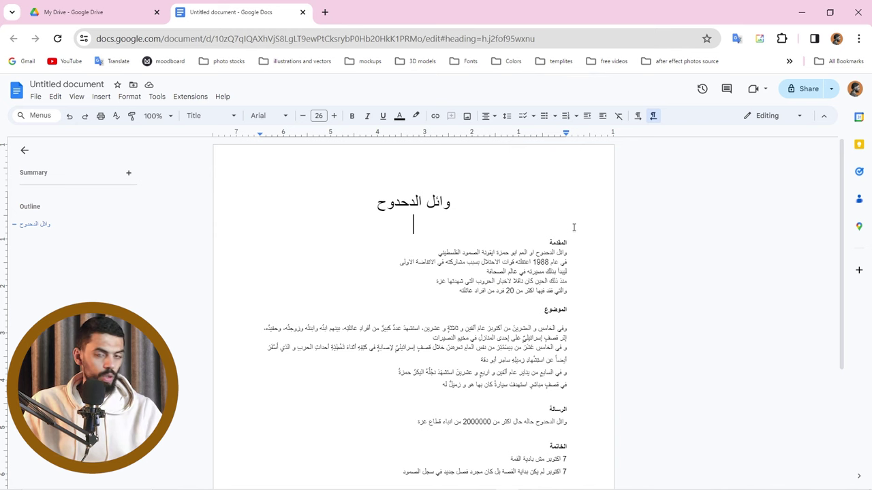
Review the introduction of the Arabic poster script in the Google Docs document
scroll(573, 226, down, 1)
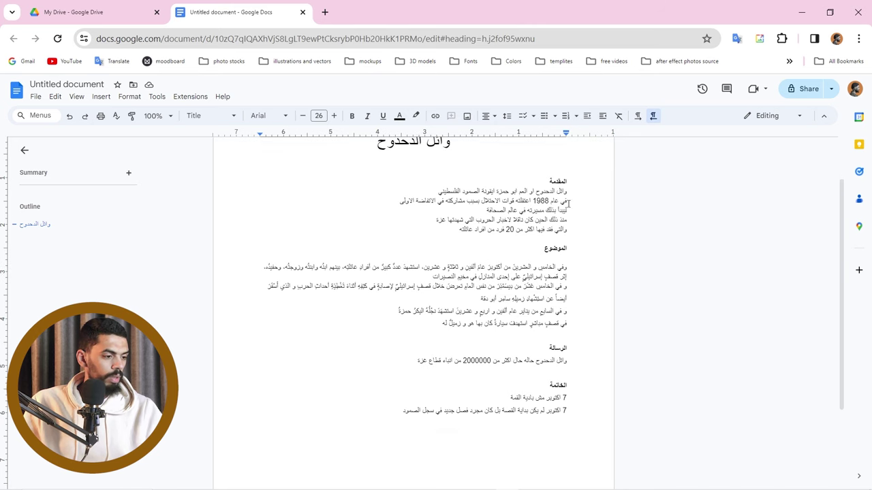
scroll(572, 225, up, 1)
drag(578, 255, 440, 255)
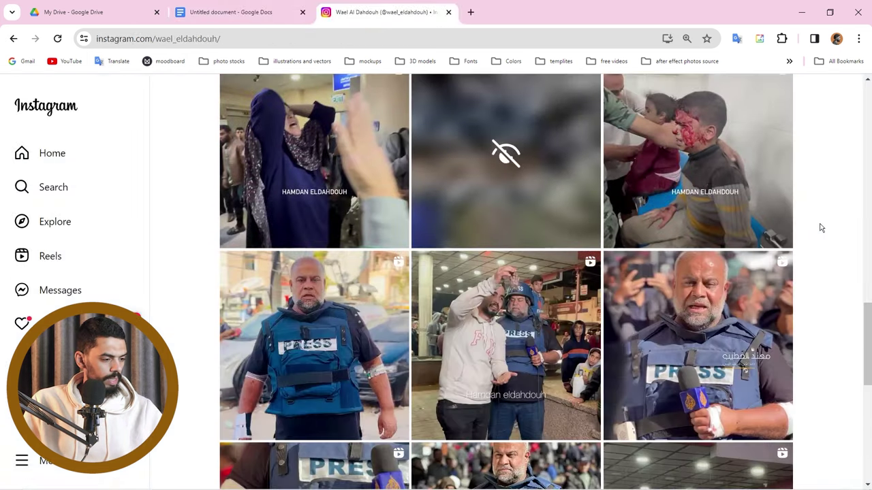
Browse the journalist's Instagram profile and open the post showing him standing in a PRESS helmet and vest
scroll(820, 228, down, 9)
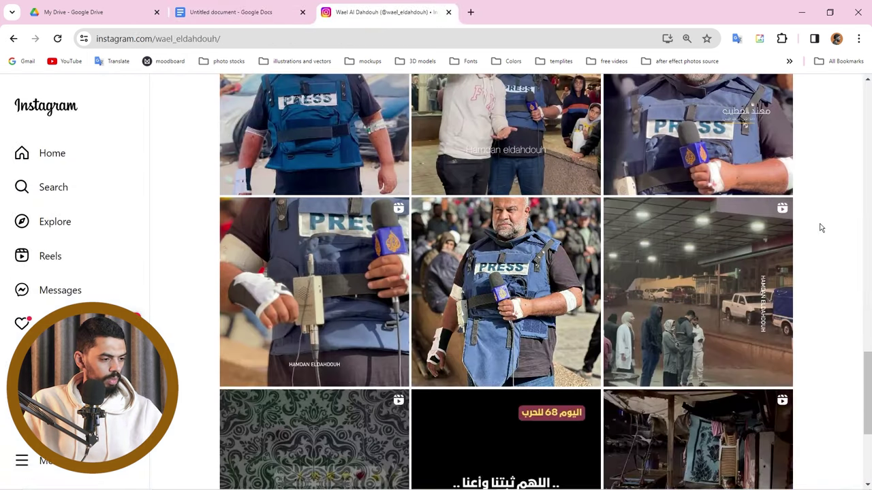
scroll(820, 228, down, 10)
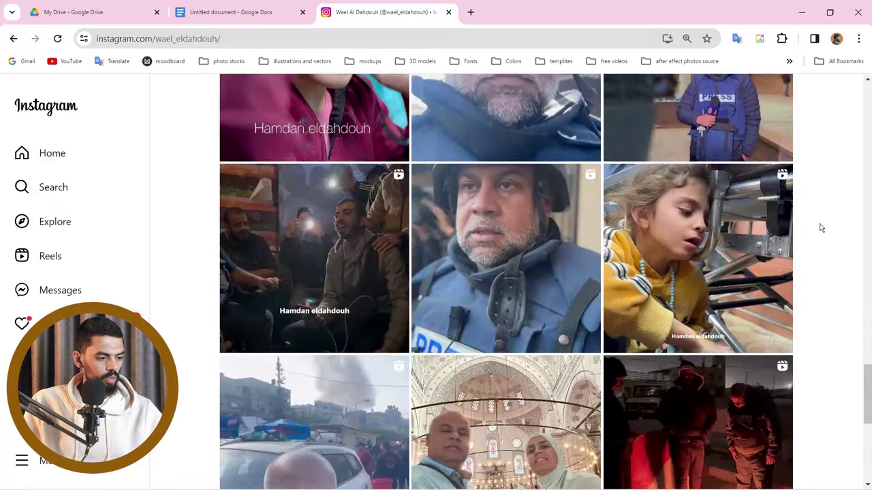
scroll(821, 228, down, 6)
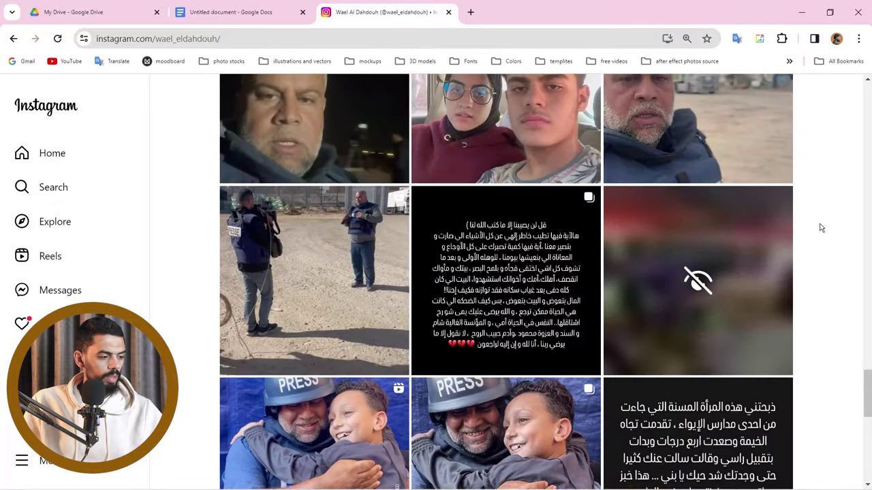
scroll(821, 228, down, 10)
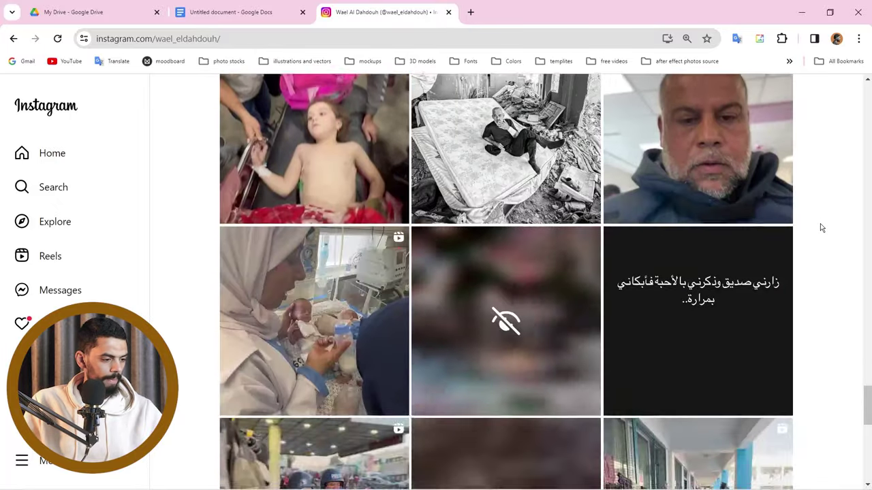
scroll(821, 228, down, 8)
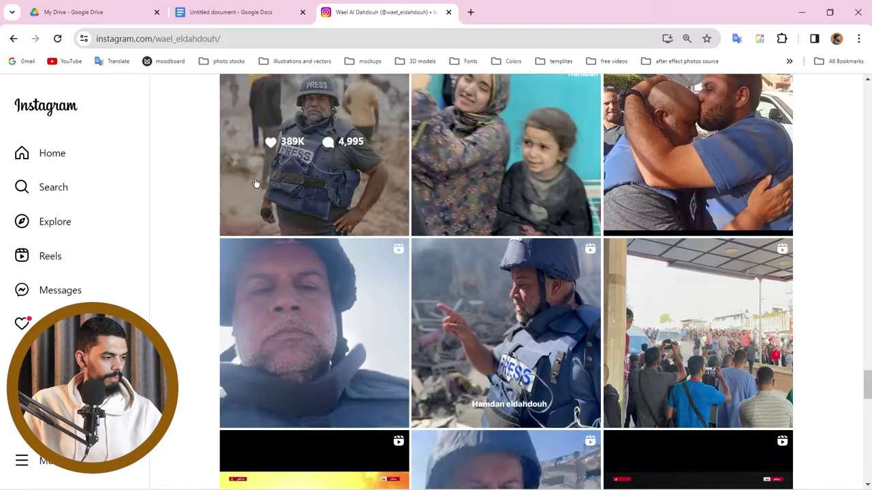
click(222, 228)
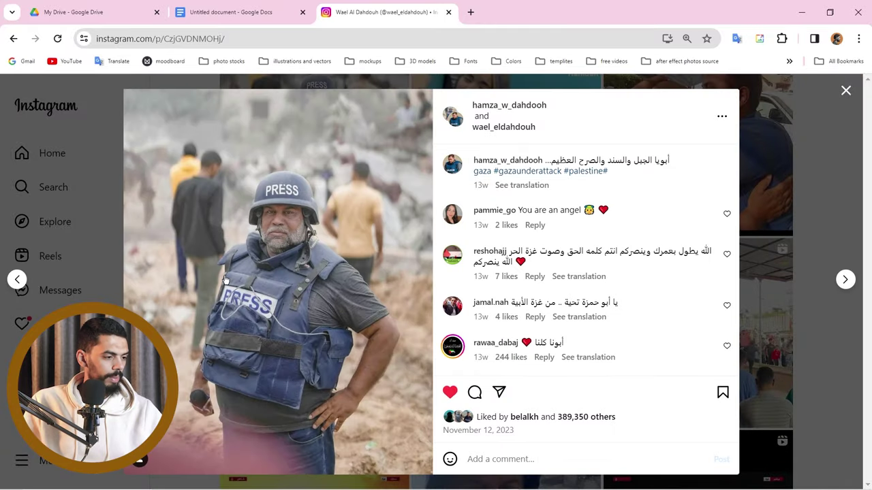
Search Google for "download from instagram" in a new browser tab and open the Snapinsta site
key(ctrl+t)
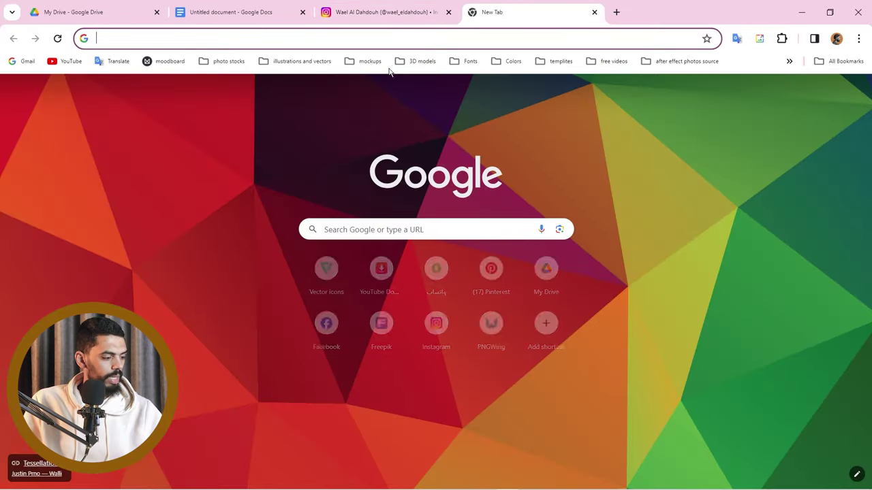
text(downl)
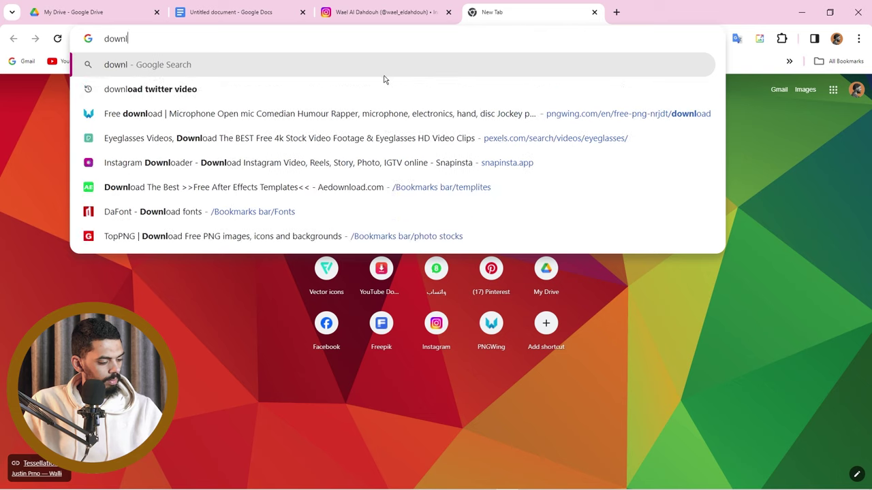
text(oad from in)
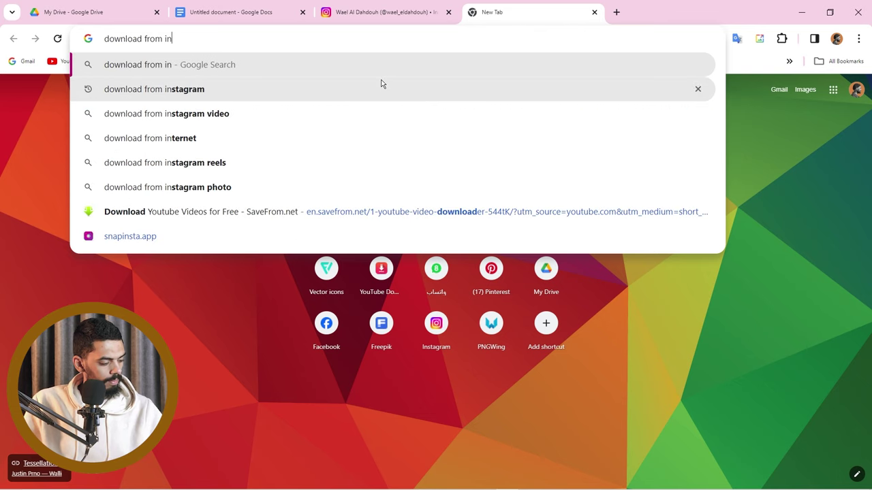
text(stagram)
click(286, 65)
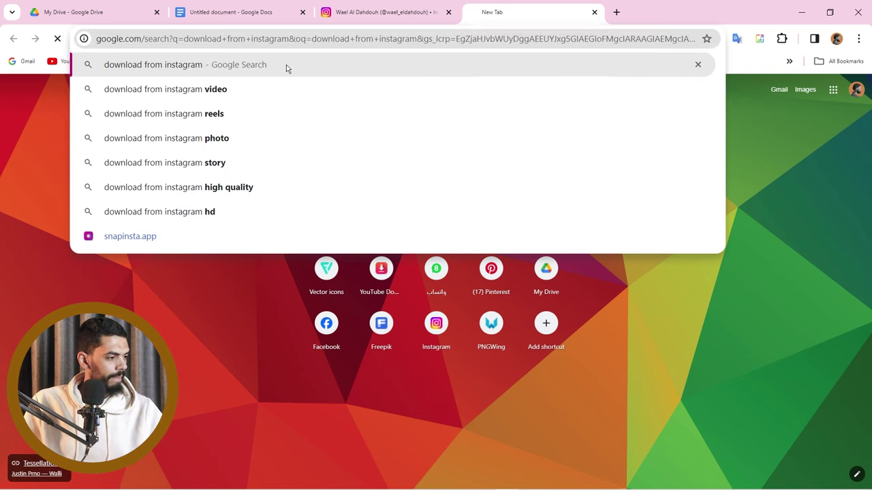
click(152, 200)
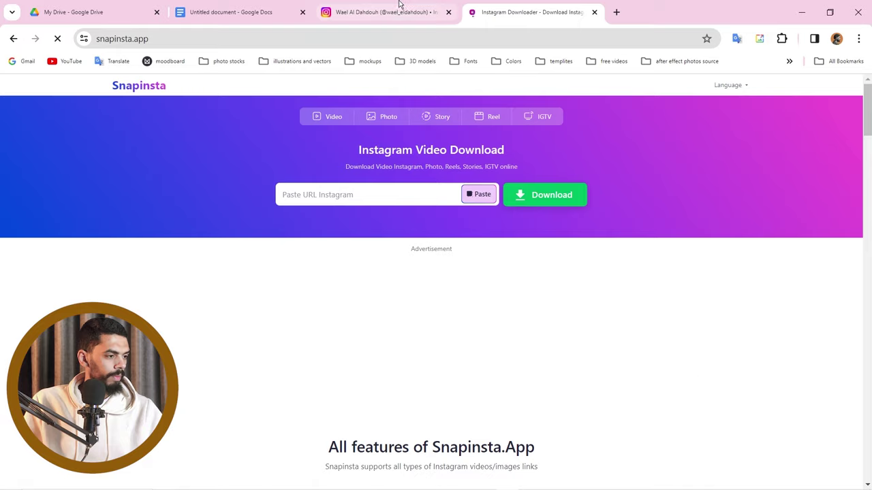
Copy the Instagram post's link into Snapinsta and download the journalist's photo
click(385, 12)
click(136, 39)
key(ctrl+c)
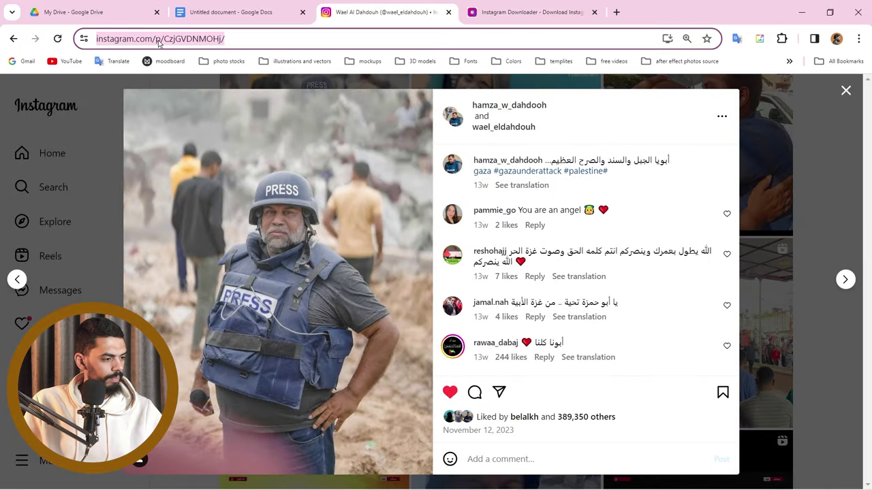
click(487, 12)
click(313, 197)
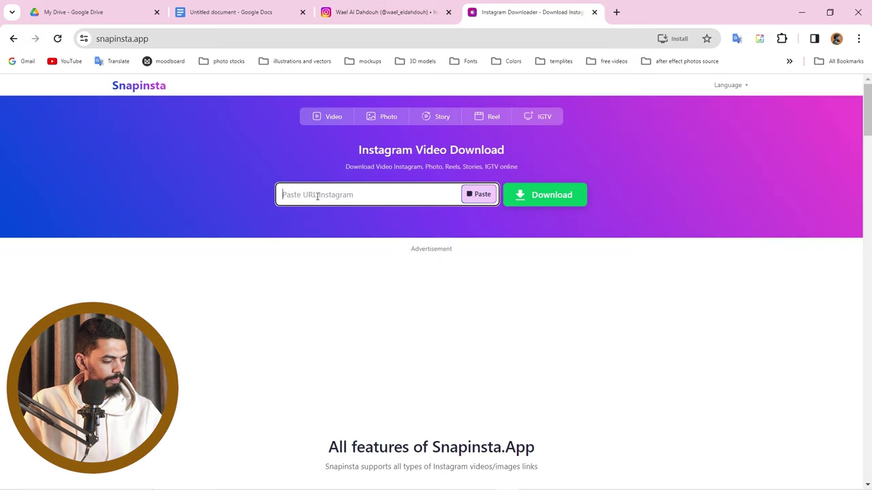
key(ctrl+v)
scroll(123, 286, up, 1)
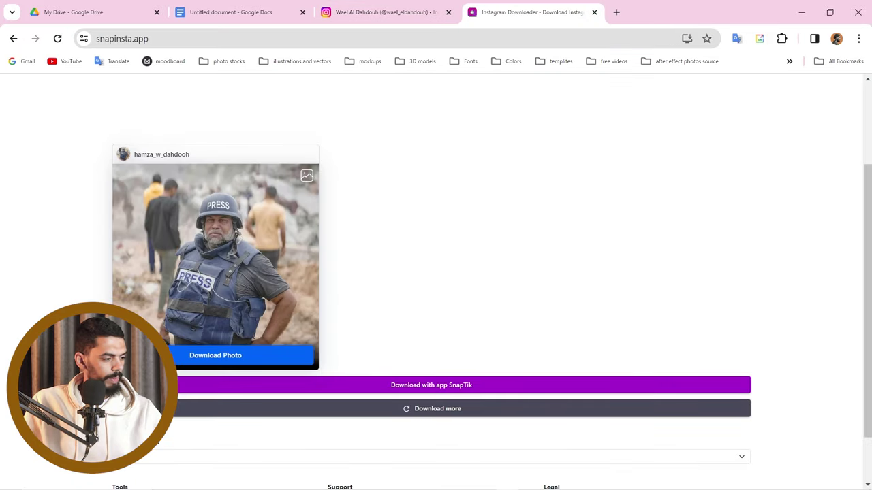
click(123, 354)
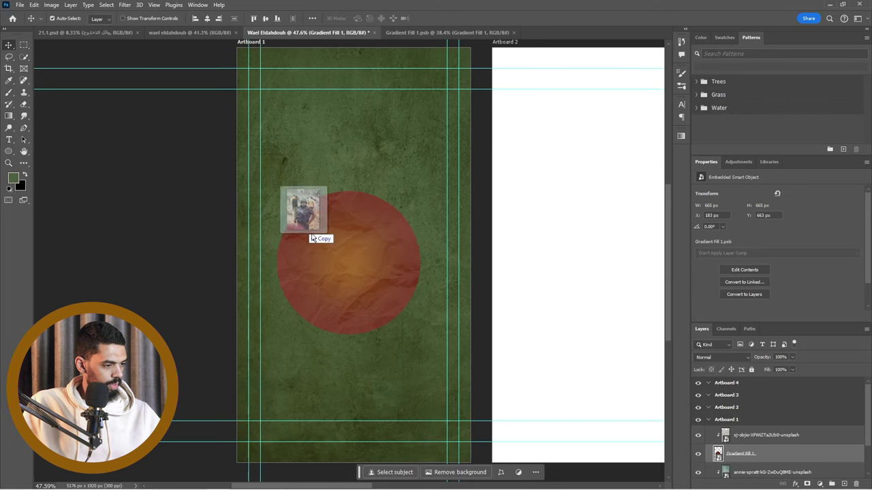
Place the downloaded journalist photo on Artboard 1, convert it to a smart object, and open its contents
drag(312, 238, 370, 270)
right_click(783, 434)
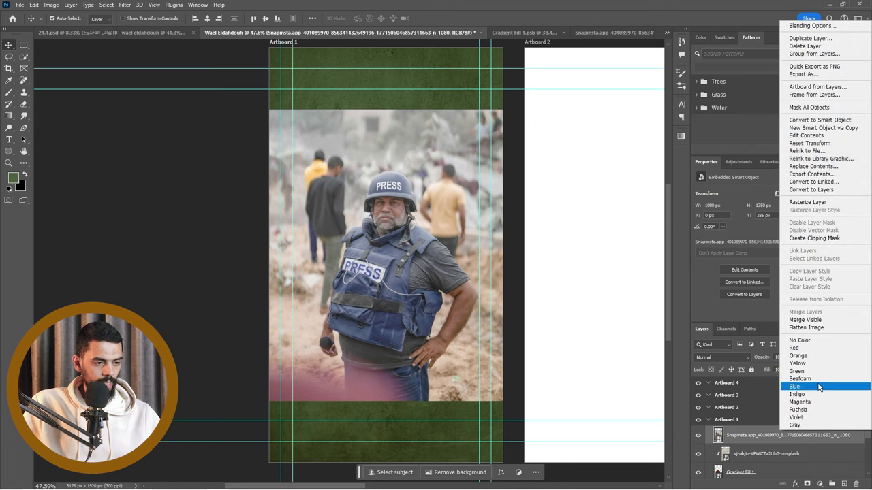
click(823, 120)
double_click(718, 442)
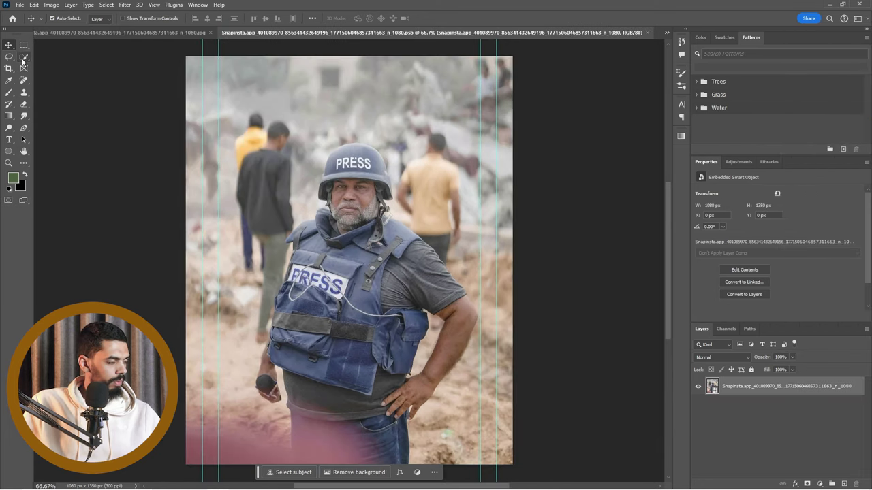
Cut the journalist out of the background using Select Subject and a layer mask, and check the cutout's edges
click(24, 59)
click(257, 18)
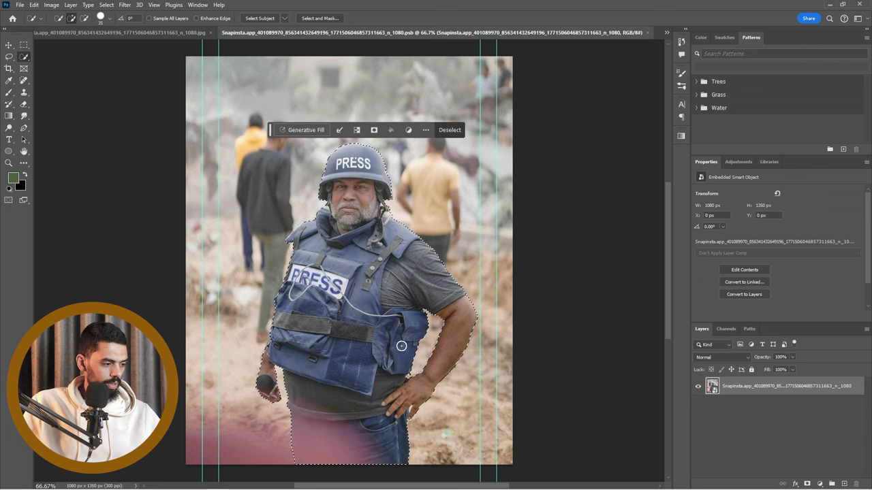
click(807, 484)
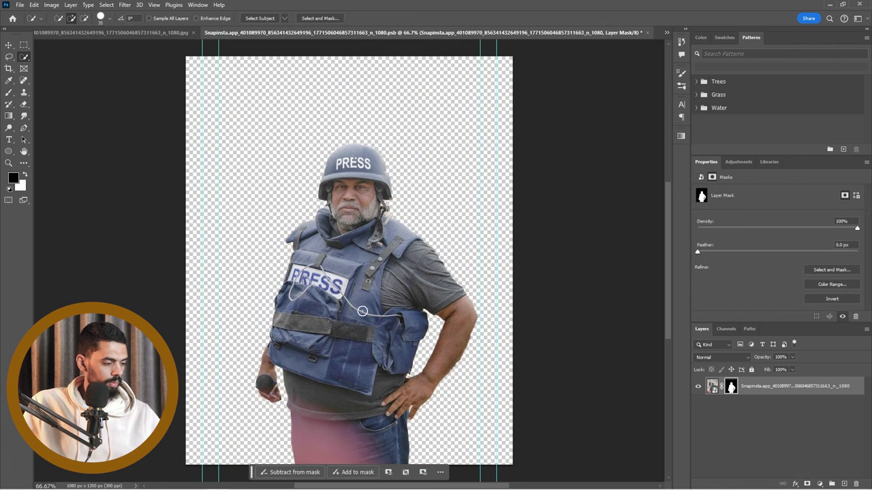
scroll(301, 300, up, 5)
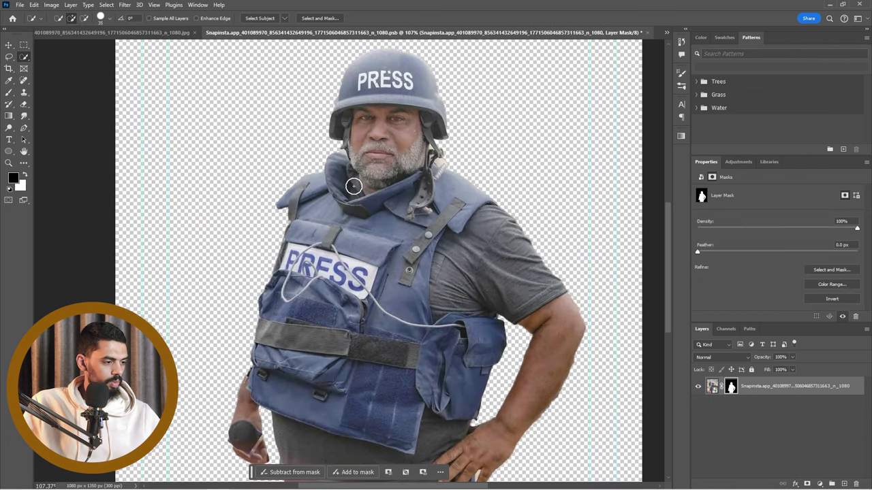
scroll(351, 186, down, 6)
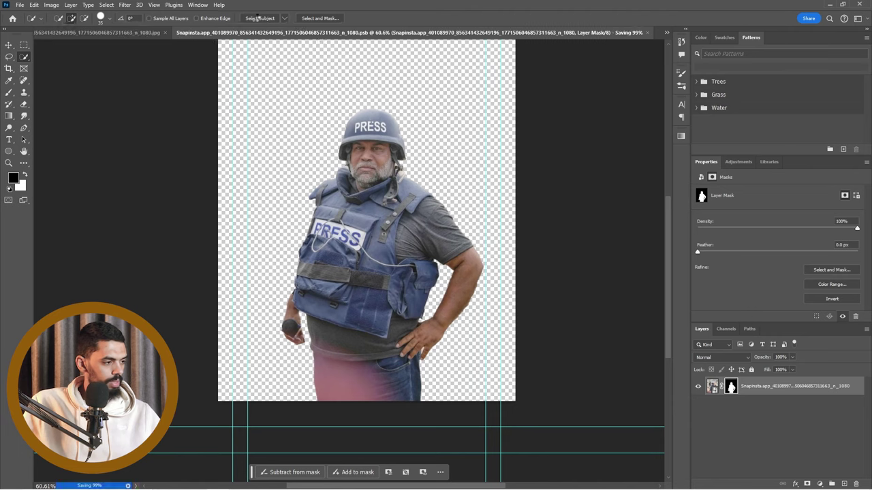
Close the gradient smart object and the downloaded photo documents, and return to the poster document
click(122, 33)
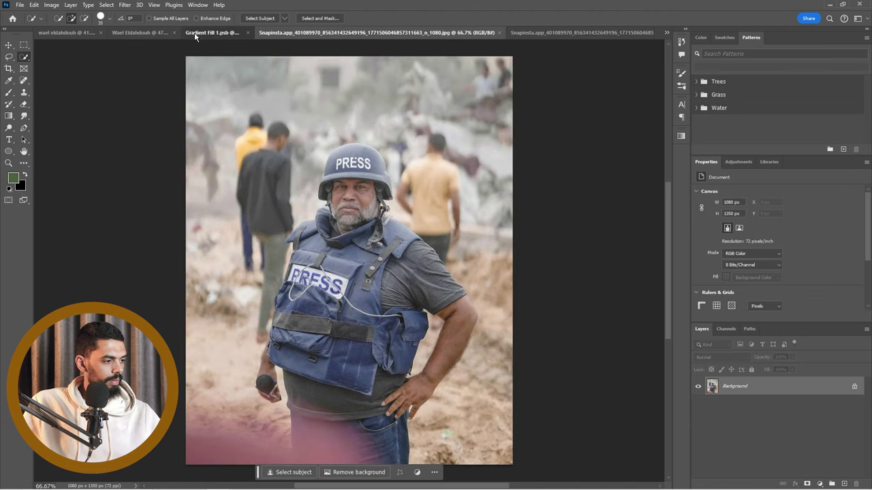
click(207, 32)
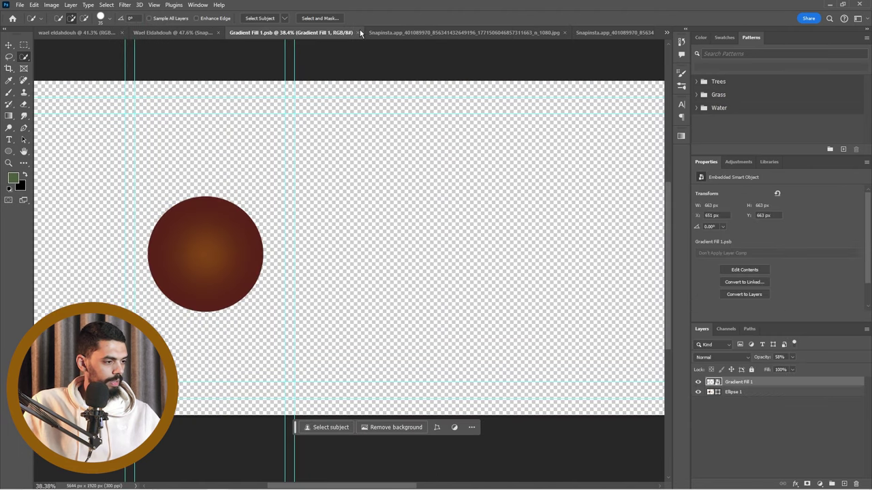
click(359, 32)
click(463, 32)
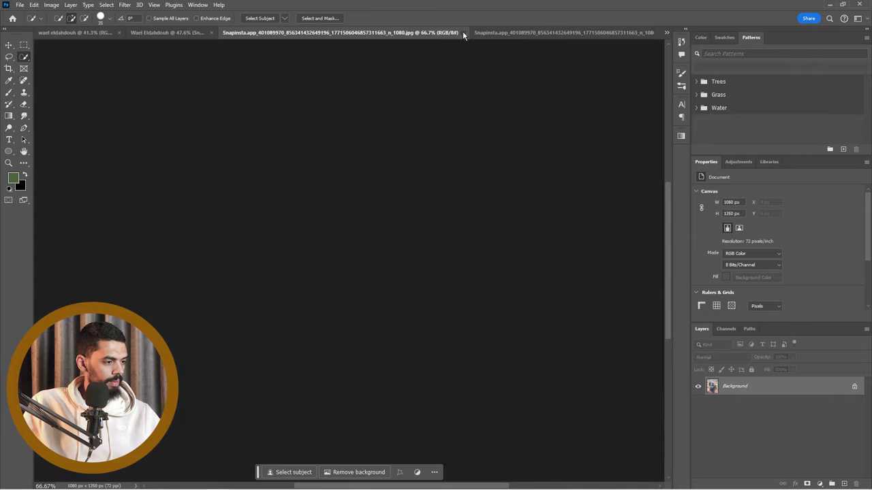
click(171, 34)
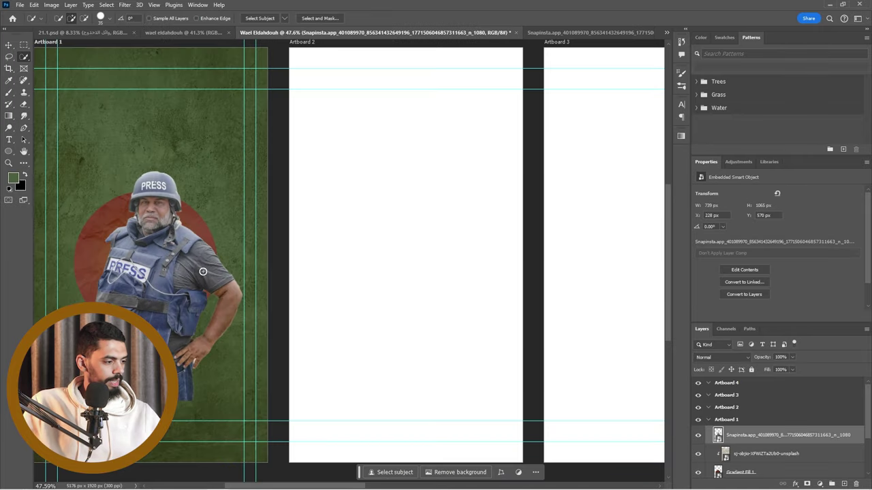
Move the journalist cutout slightly up on Artboard 1 to X 233 px, Y 503 px, over the red circle
mouse_move(235, 487)
mouse_down()
mouse_move(225, 485)
mouse_move(235, 482)
mouse_up()
scroll(353, 355, up, 2)
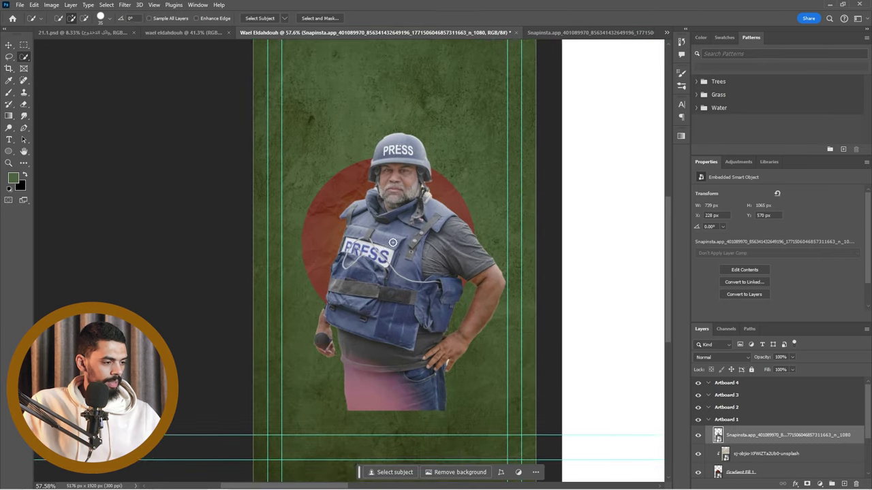
scroll(393, 213, down, 2)
scroll(411, 218, up, 3)
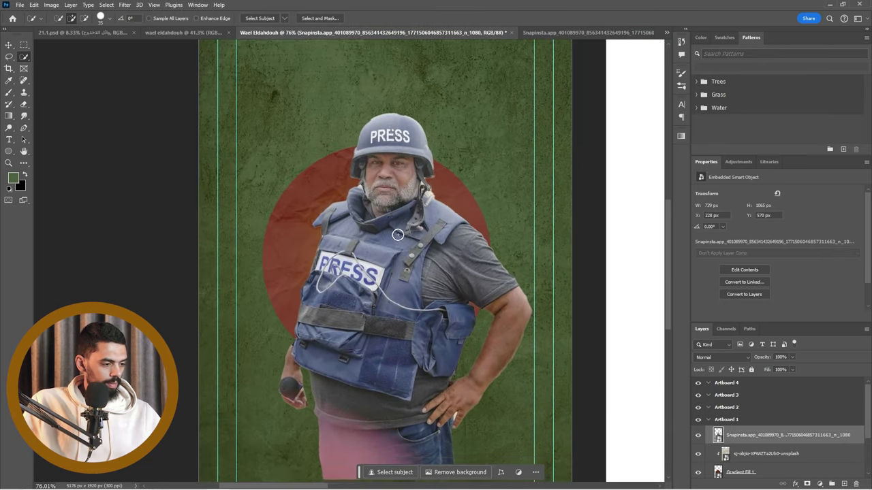
scroll(380, 292, down, 2)
key(v)
drag(398, 289, 401, 273)
Add a Color Lookup adjustment above the journalist and try the filmstock_50, FallColors, EdgyAmber and DropBlues 3D LUTs
click(820, 484)
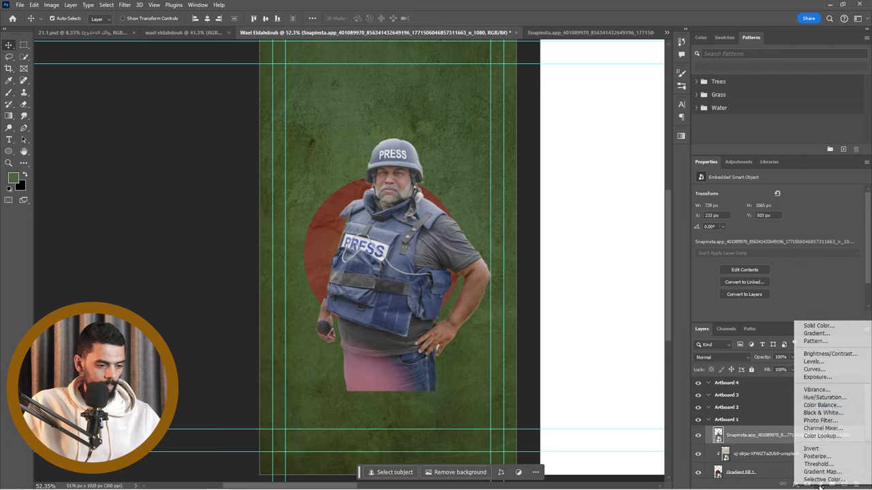
click(822, 436)
click(772, 194)
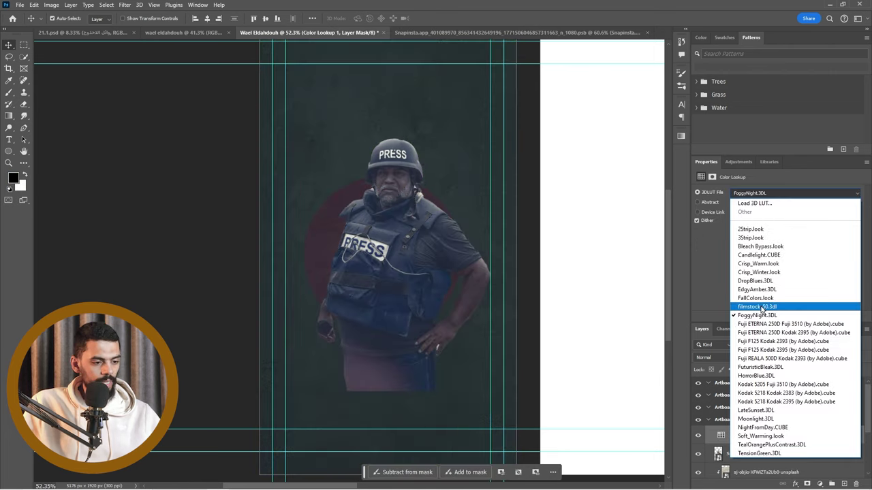
click(761, 307)
click(766, 194)
click(761, 297)
click(754, 194)
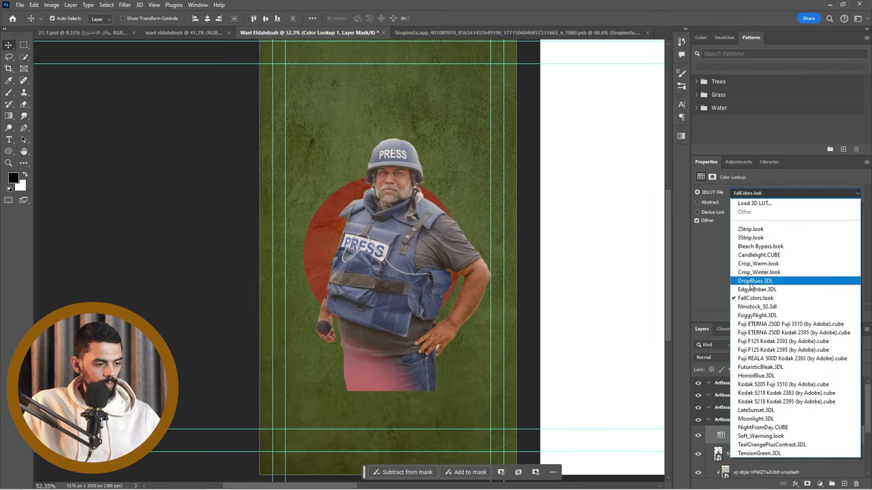
click(749, 290)
click(762, 194)
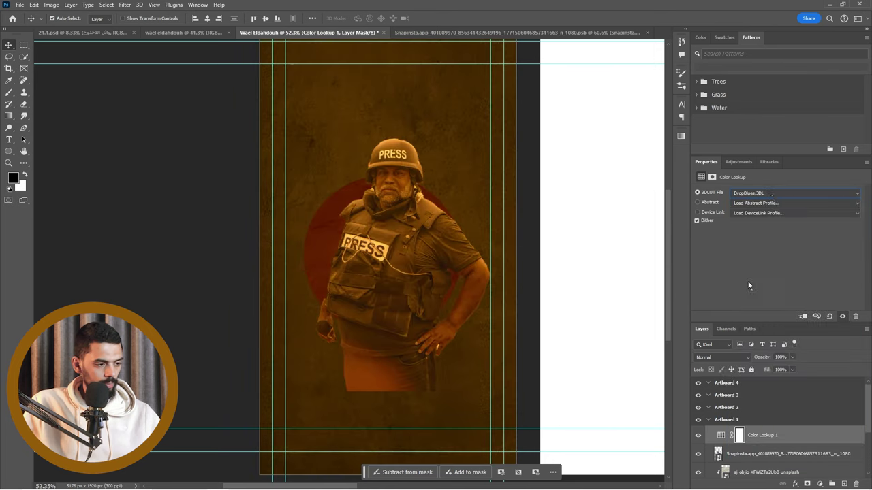
click(753, 281)
Try the Fuji and Crisp_Winter LUTs on the Color Lookup layer, and settle on Candlelight.CUBE
click(774, 195)
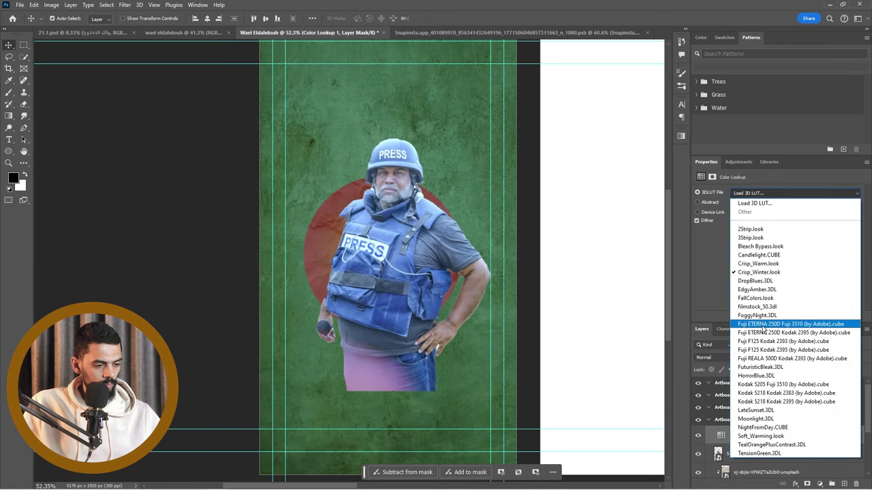
click(756, 332)
click(771, 195)
click(777, 342)
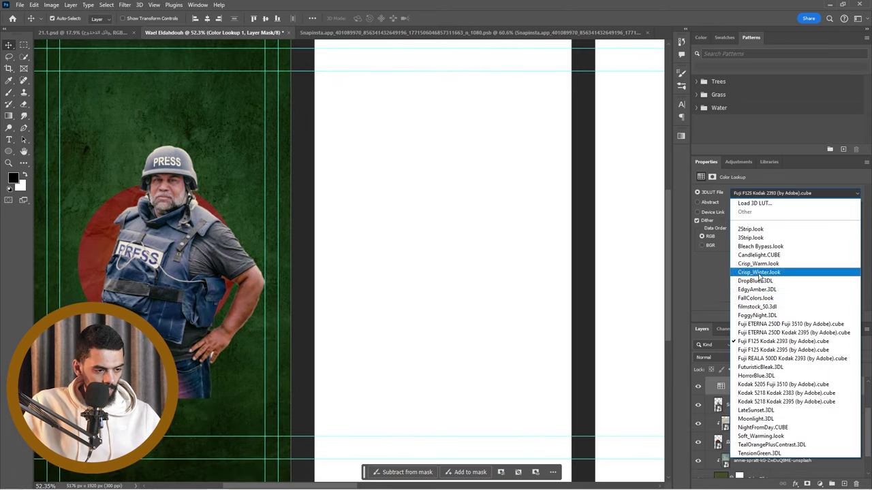
click(759, 272)
click(764, 196)
click(763, 254)
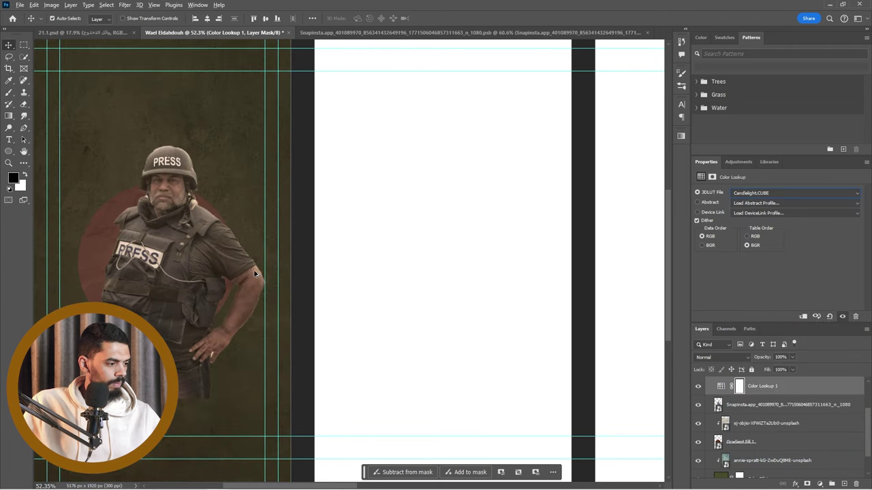
Inspect the Candlelight grade across Artboard 1, trying a lower opacity for the Color Lookup layer and restoring it to 100%
click(220, 280)
scroll(220, 279, down, 5)
scroll(320, 382, up, 5)
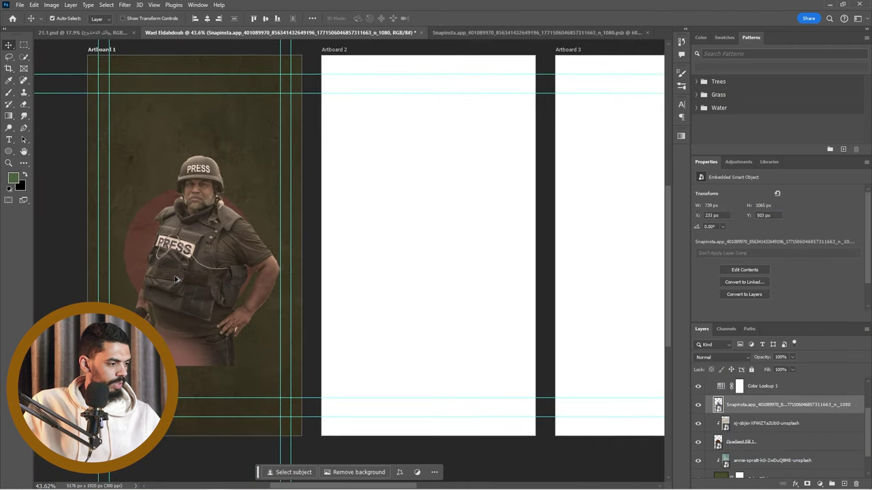
scroll(302, 421, left, 4)
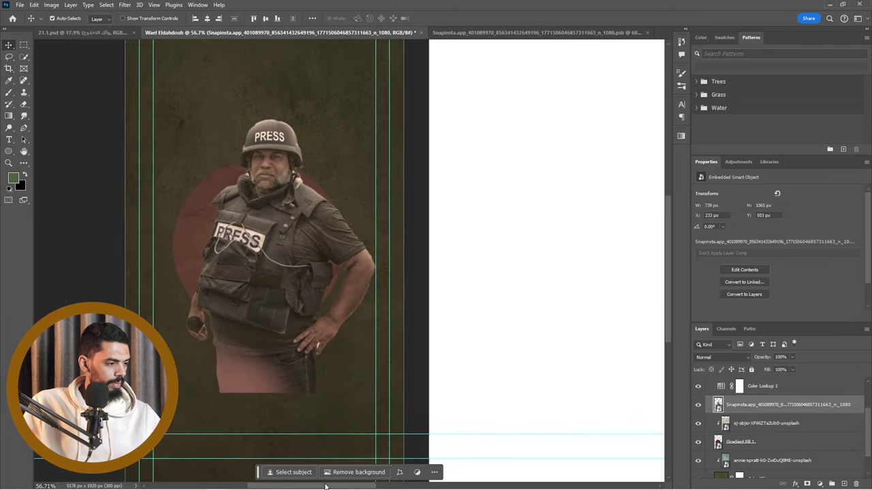
scroll(297, 372, down, 2)
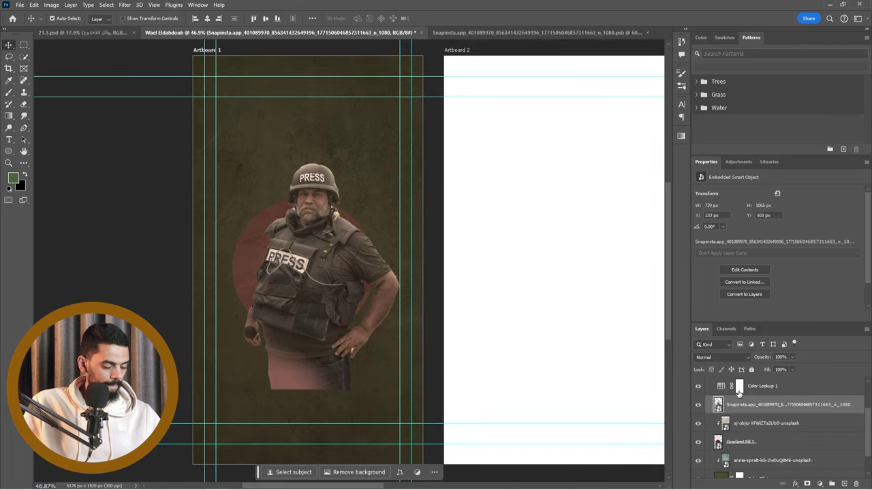
click(752, 390)
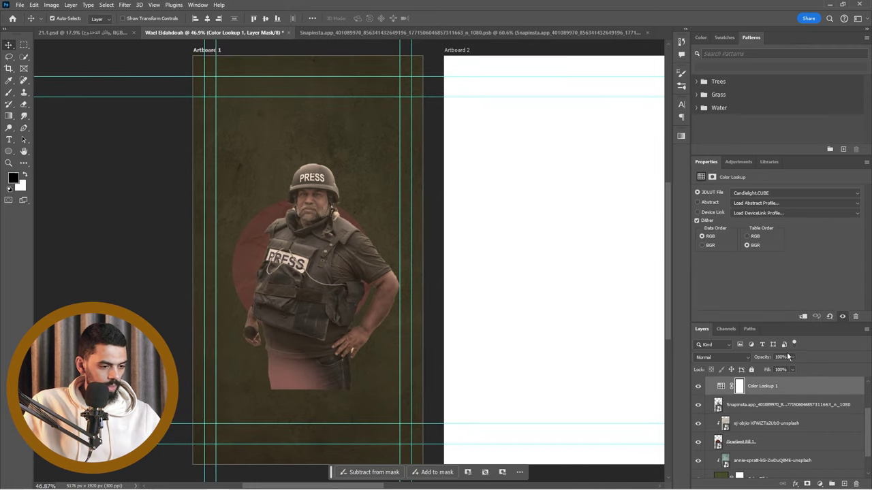
click(791, 357)
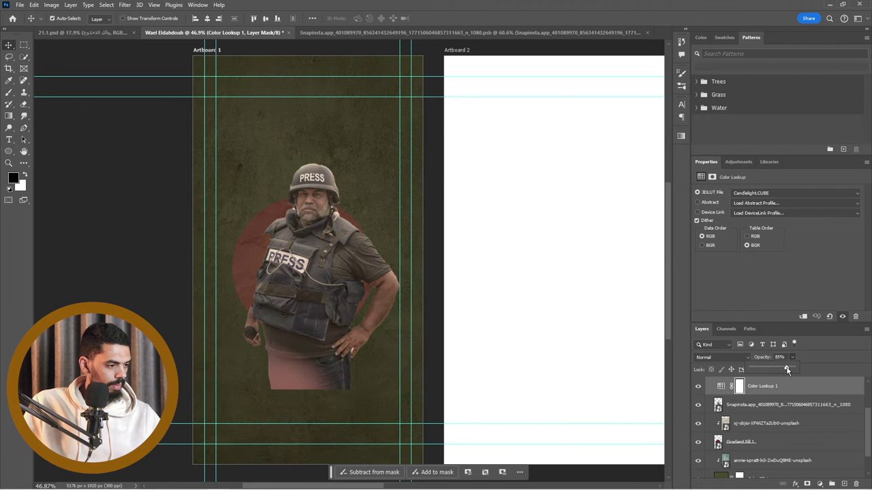
drag(786, 370, 792, 368)
scroll(332, 263, up, 1)
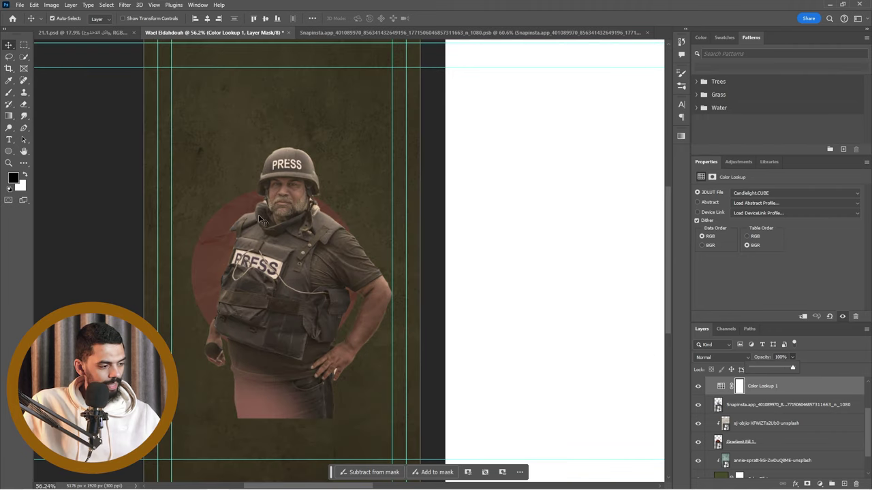
scroll(259, 219, down, 3)
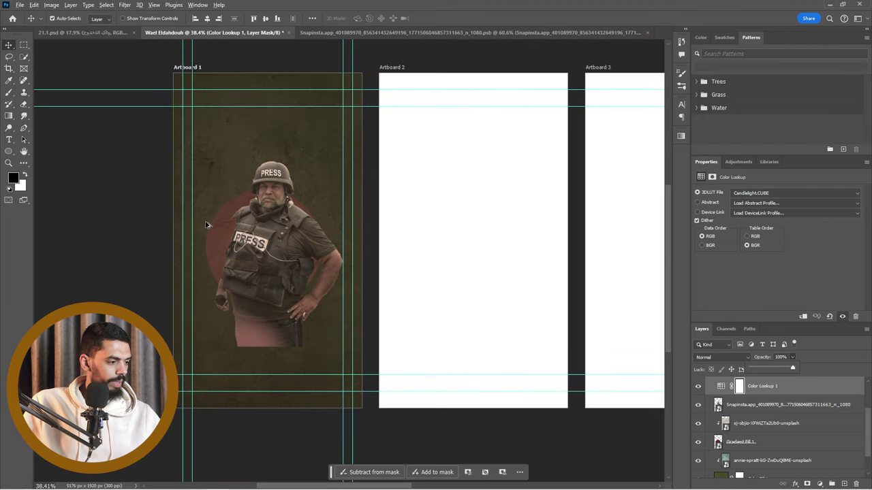
scroll(206, 225, up, 4)
scroll(237, 181, down, 3)
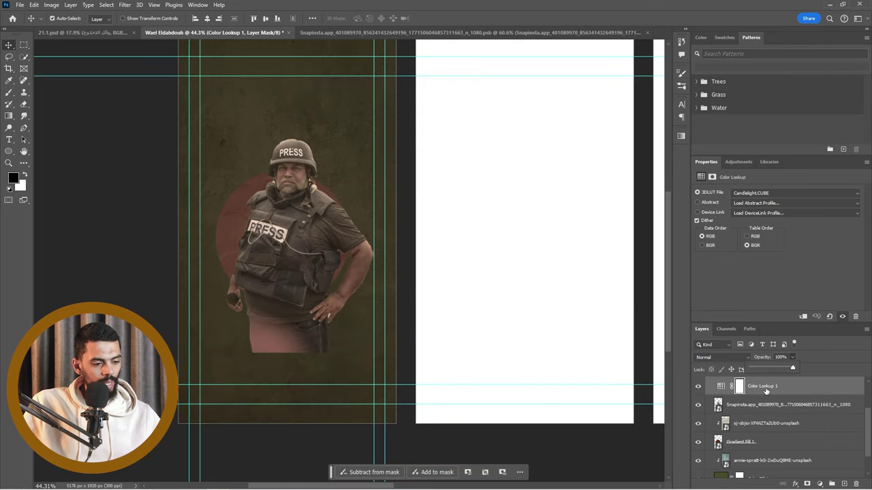
Copy the Candlelight Color Lookup layer above the cutout inside the journalist's smart object, save it, and return to the poster
click(721, 386)
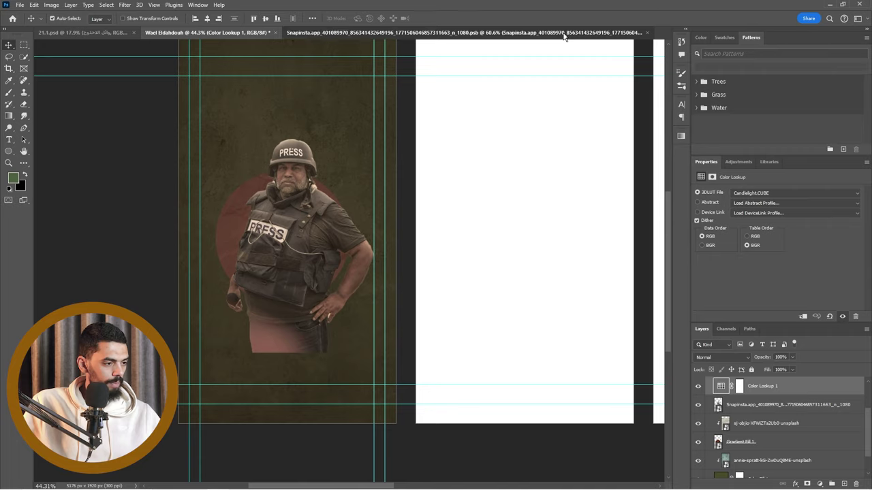
click(564, 33)
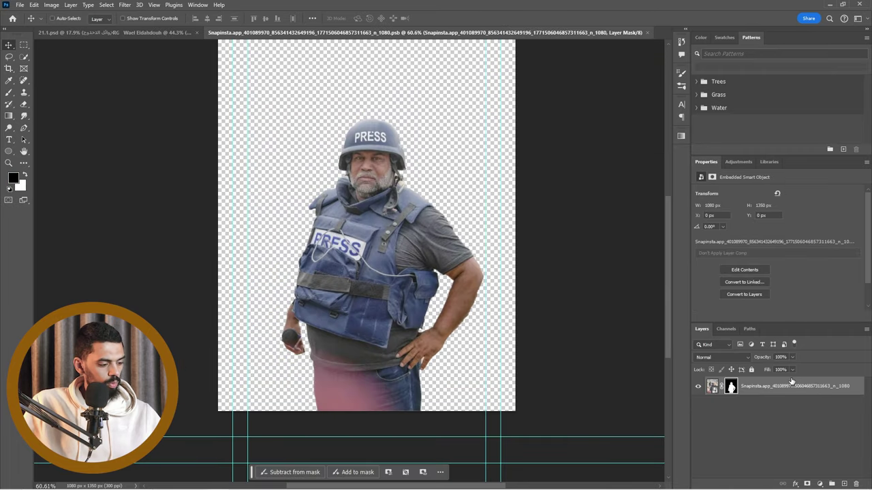
drag(792, 381, 789, 382)
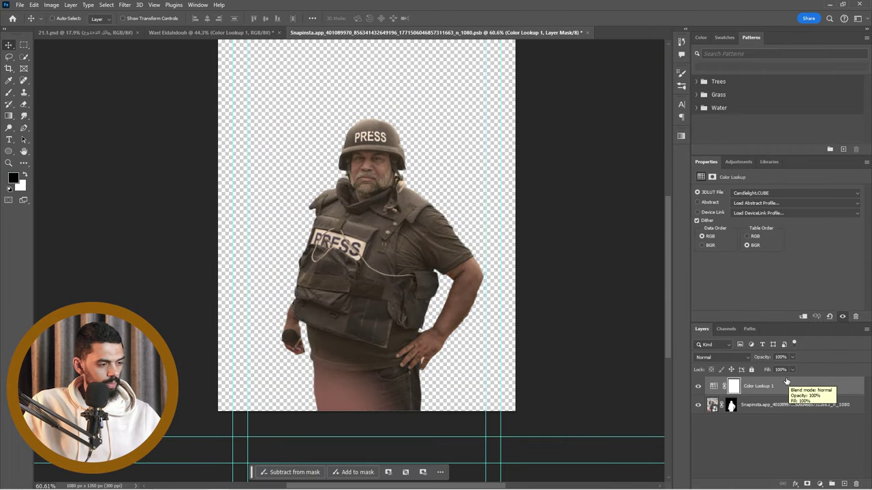
click(164, 32)
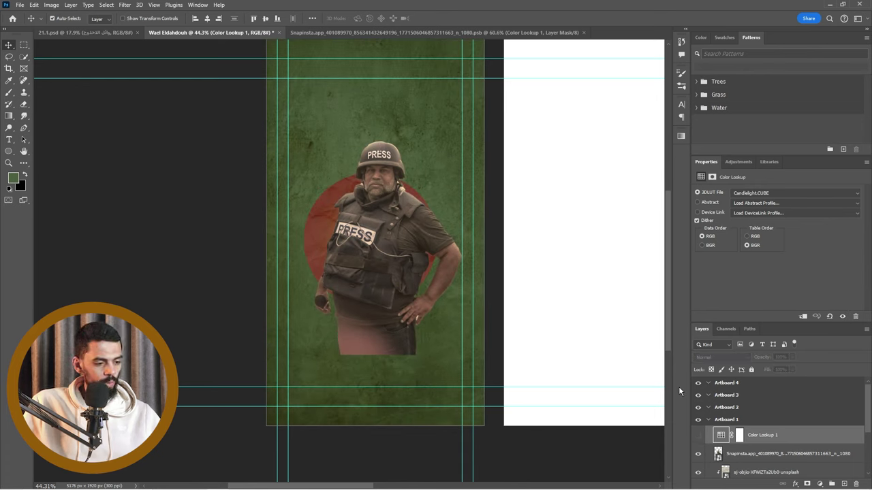
Show the poster's Color Lookup layer, move it beneath the circle directly above the background texture, and set its opacity to 48%
click(697, 435)
scroll(775, 437, down, 2)
drag(778, 405, 763, 449)
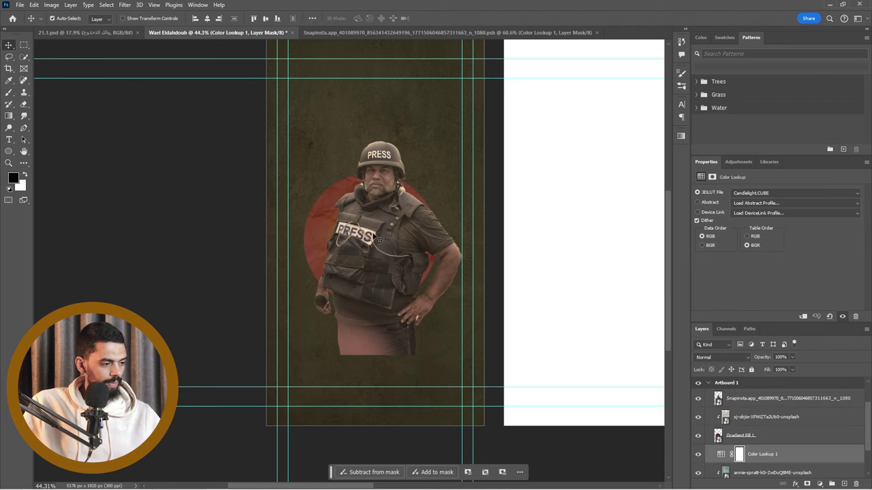
scroll(329, 192, down, 3)
scroll(292, 184, up, 6)
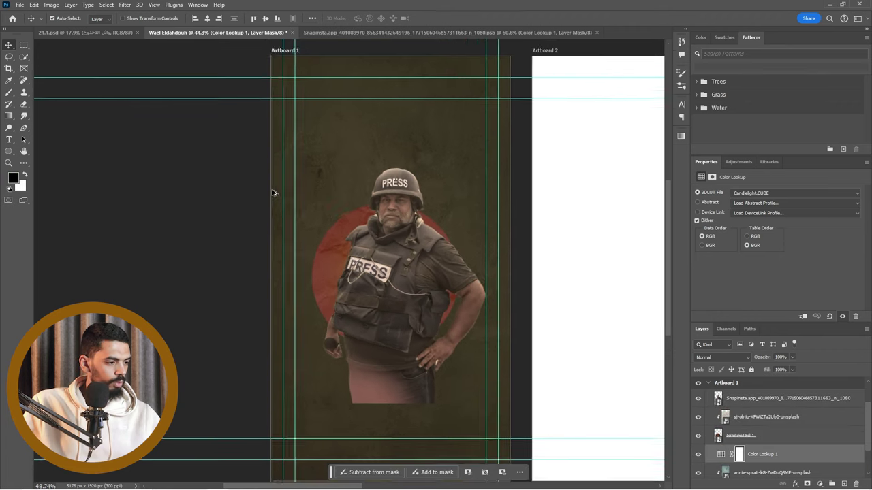
drag(792, 359, 781, 370)
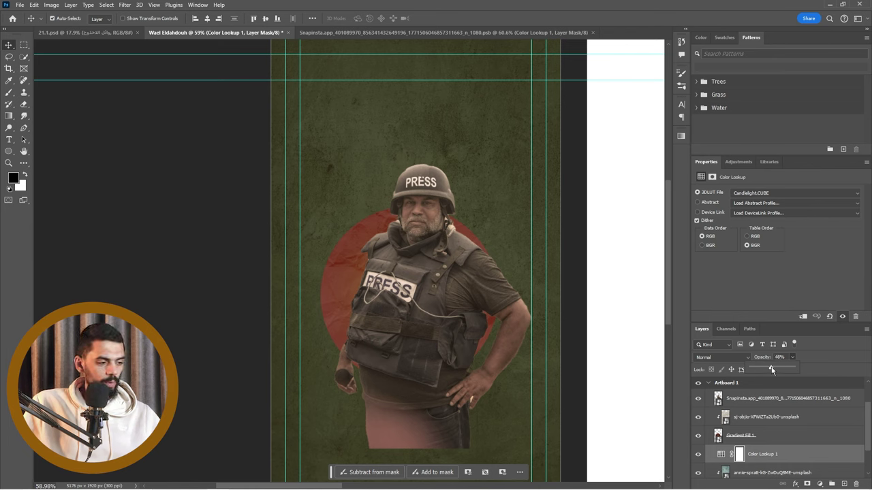
Group the Color Lookup, background texture and green color fill layers, and name the group الخلفية
scroll(721, 418, down, 2)
click(721, 418)
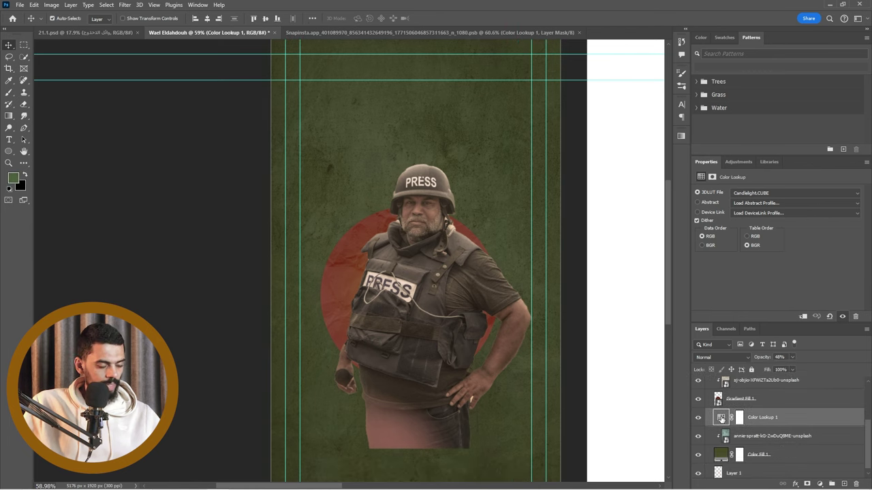
shift+click(795, 458)
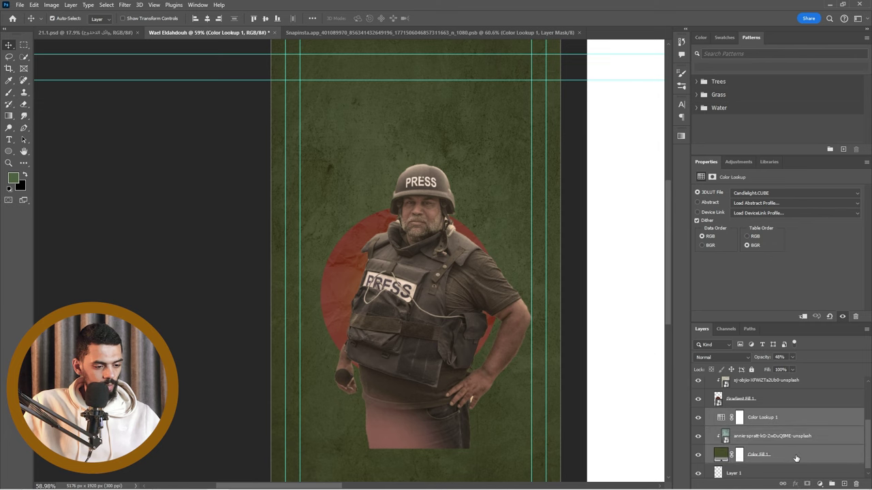
key(ctrl+g)
double_click(737, 454)
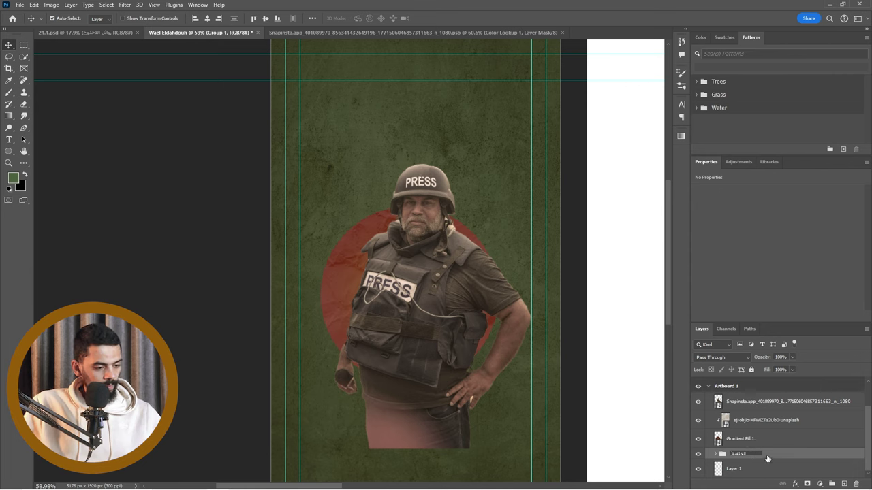
key(Return)
click(772, 444)
Duplicate the background's Color Lookup layer above the circle's paper texture and clip it to the circle
click(715, 454)
drag(774, 471, 773, 416)
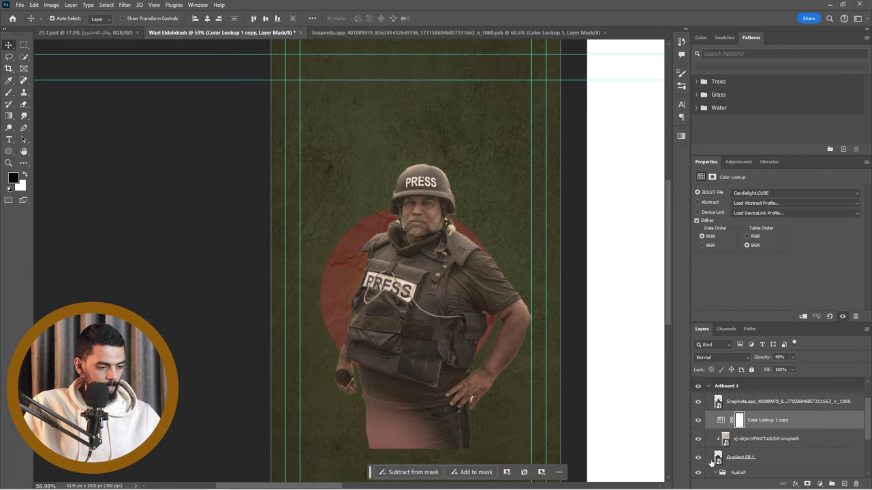
scroll(723, 463, down, 1)
click(716, 463)
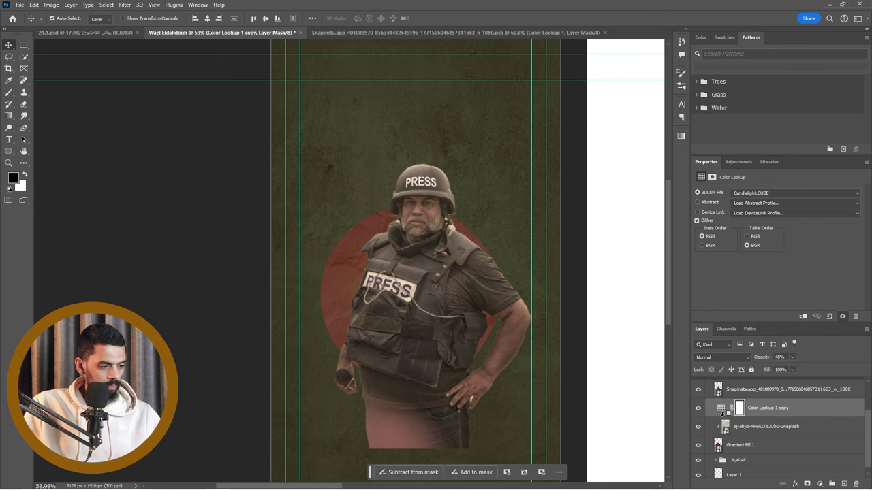
alt+click(725, 416)
Group the circle's gradient, paper texture and clipped Color Lookup layers
shift+click(783, 442)
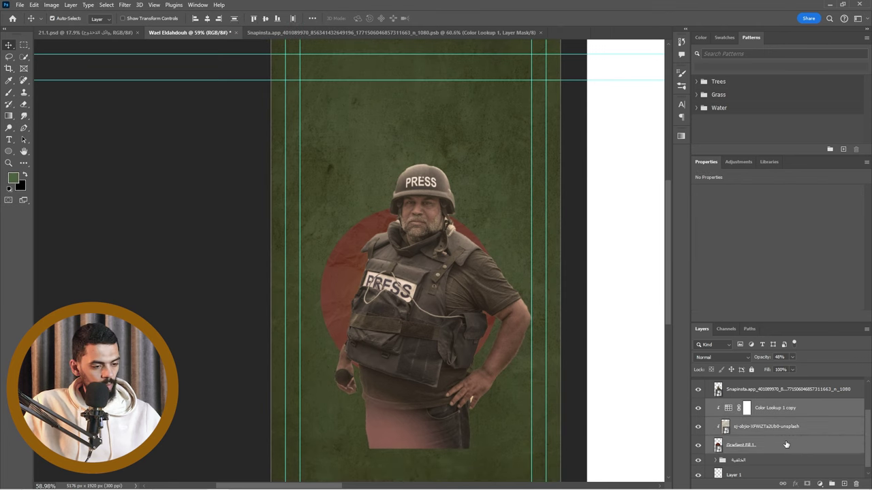
key(ctrl+g)
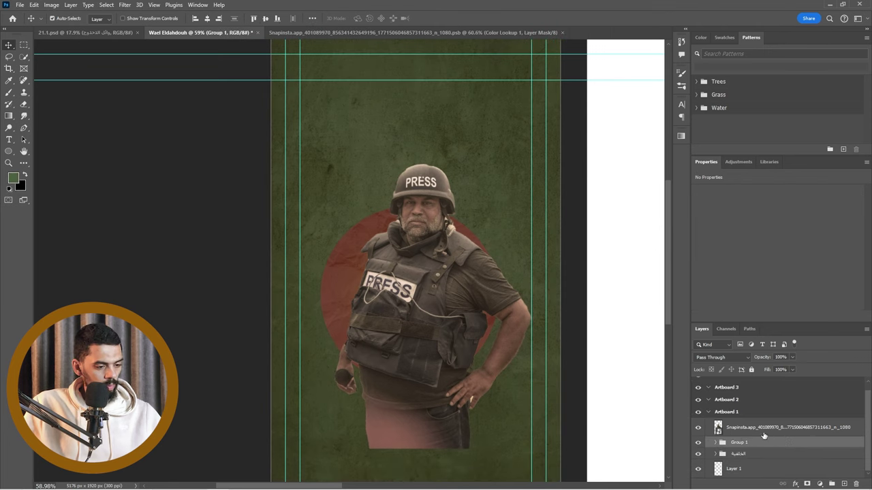
Rename the circle's group as الدائرة and delete the empty layer beneath the background group
double_click(741, 443)
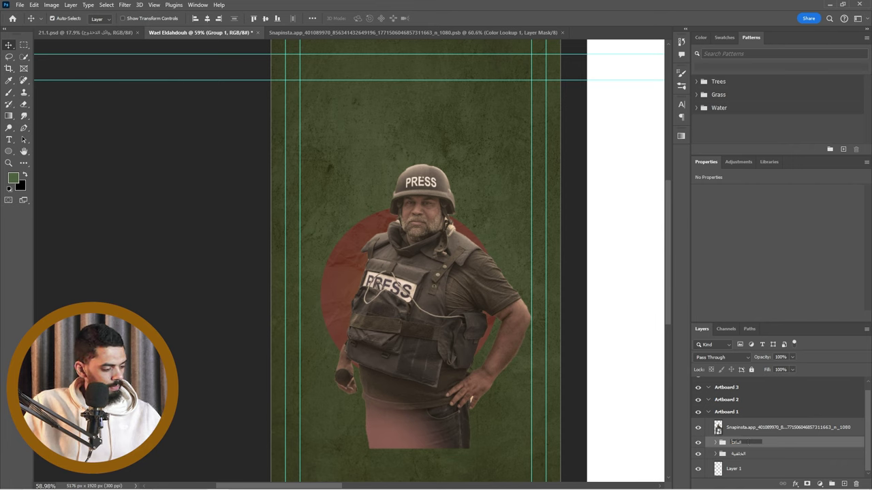
key(Return)
click(776, 469)
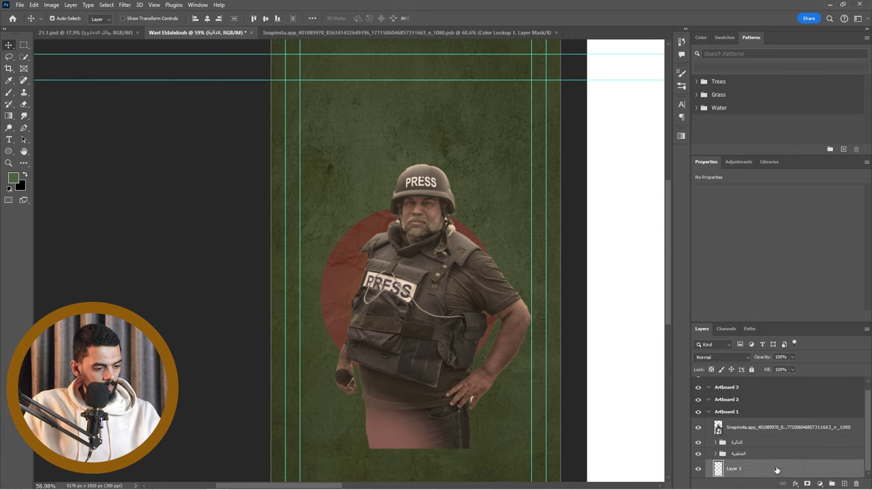
key(Delete)
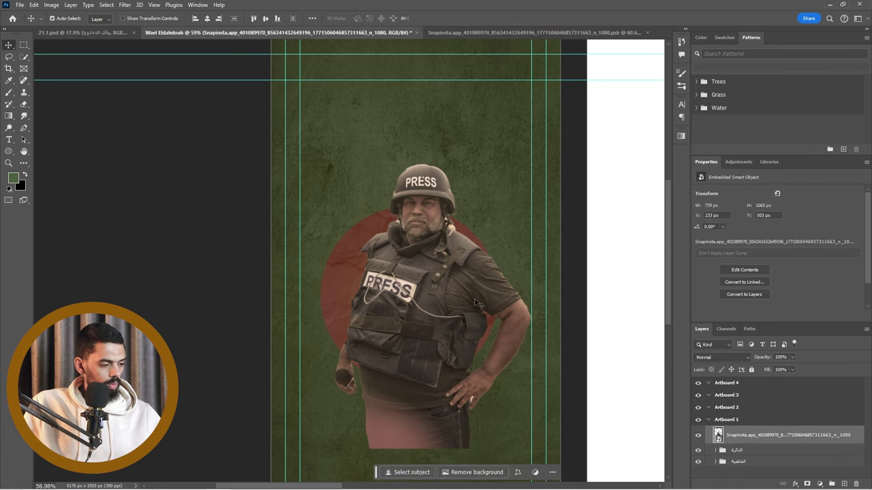
Move the cut-out portrait up and to the left on the first artboard, to X 171 px, Y 411 px
scroll(481, 306, down, 3)
scroll(463, 293, up, 2)
scroll(423, 297, down, 1)
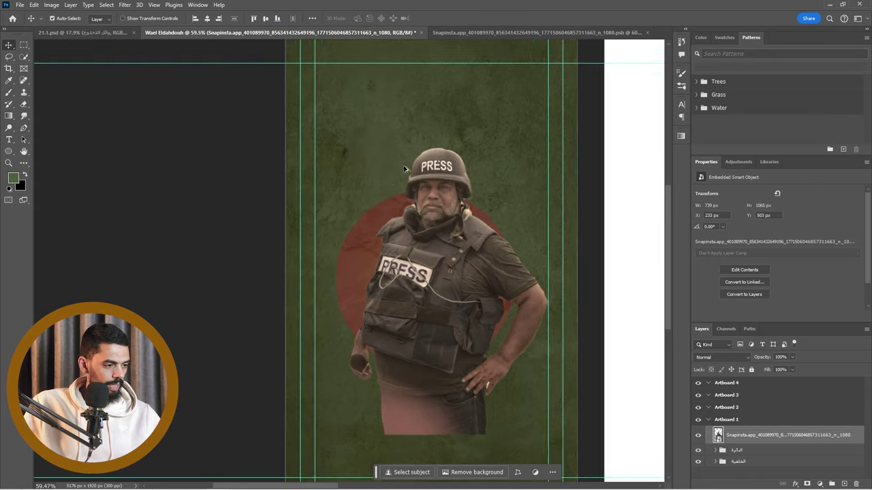
scroll(409, 170, up, 7)
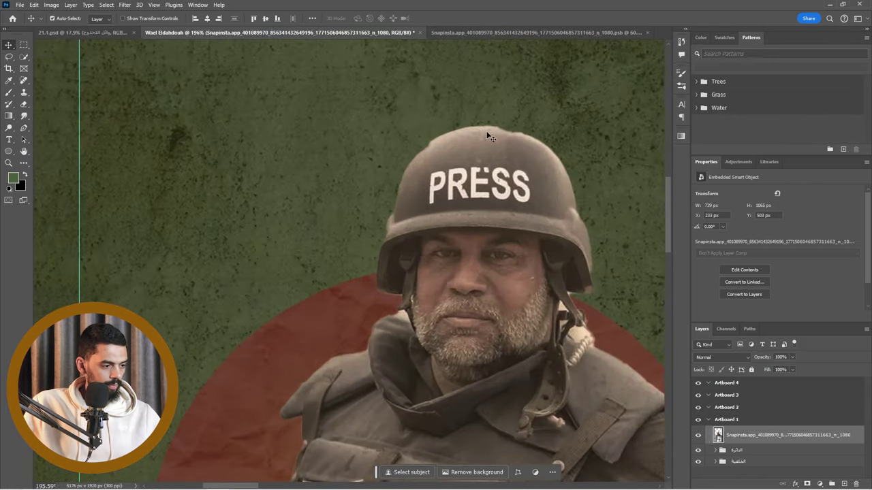
scroll(571, 344, down, 5)
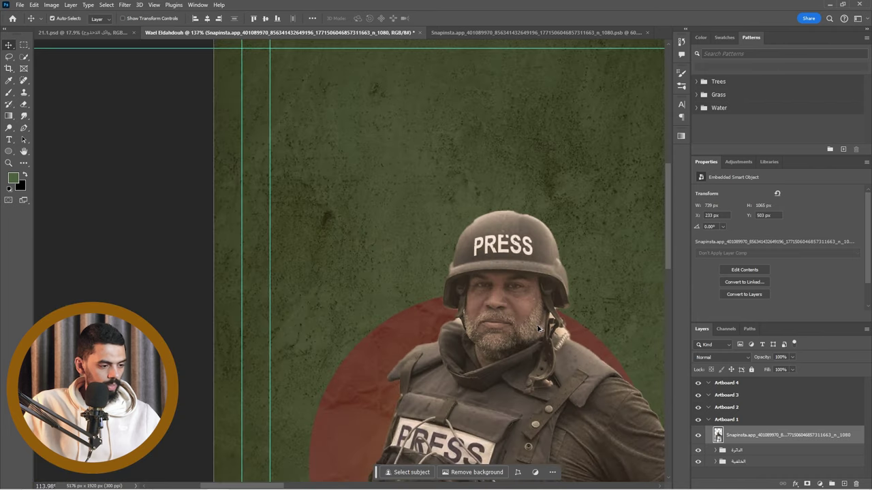
drag(557, 393, 535, 355)
scroll(538, 361, down, 1)
scroll(596, 372, down, 1)
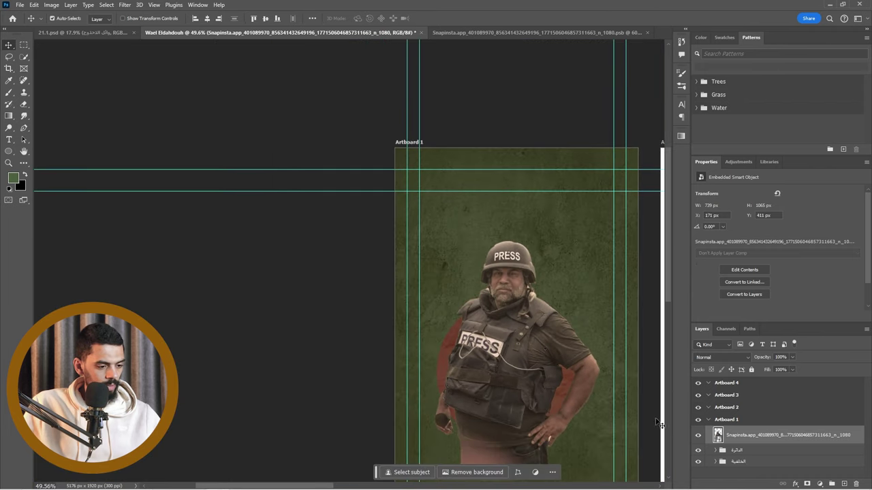
Open the portrait smart object's contents and add a green solid color fill layer beneath the cut-out
double_click(719, 436)
scroll(330, 149, up, 2)
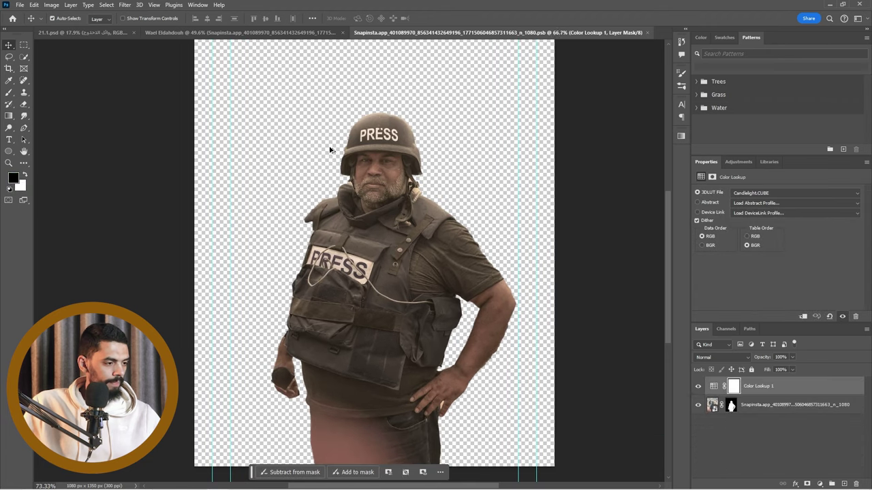
click(758, 407)
click(819, 483)
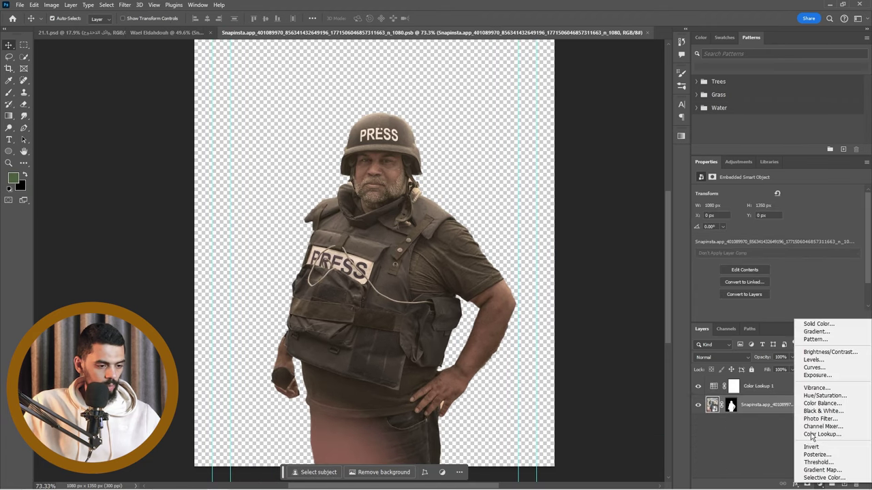
click(756, 324)
key(Return)
key(ctrl+bracketleft)
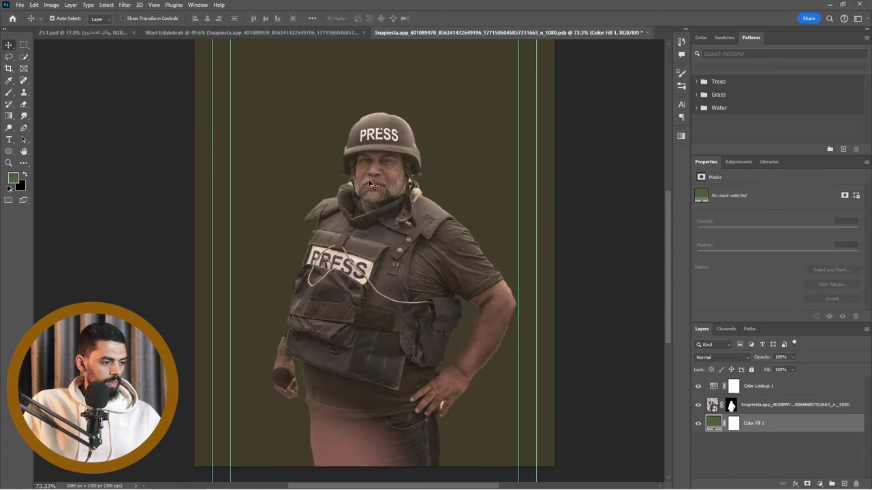
scroll(374, 145, up, 3)
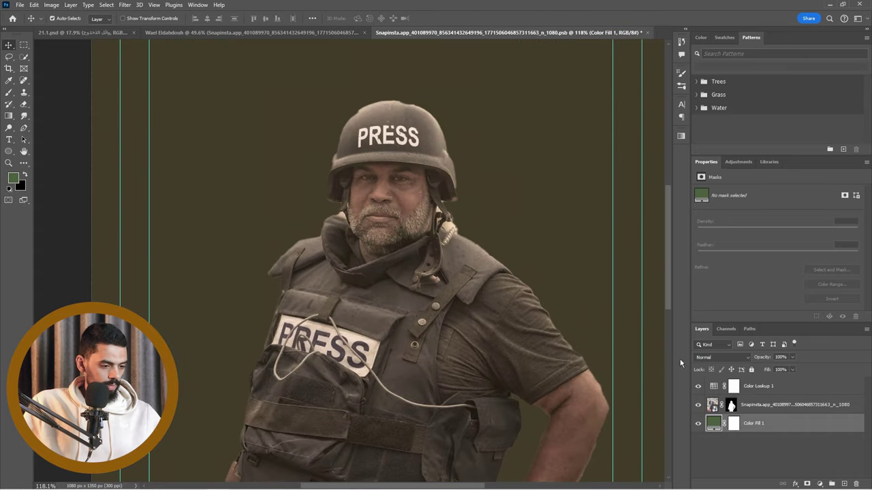
Add an empty layer directly above the portrait and clip it to the portrait
click(767, 408)
scroll(433, 234, up, 2)
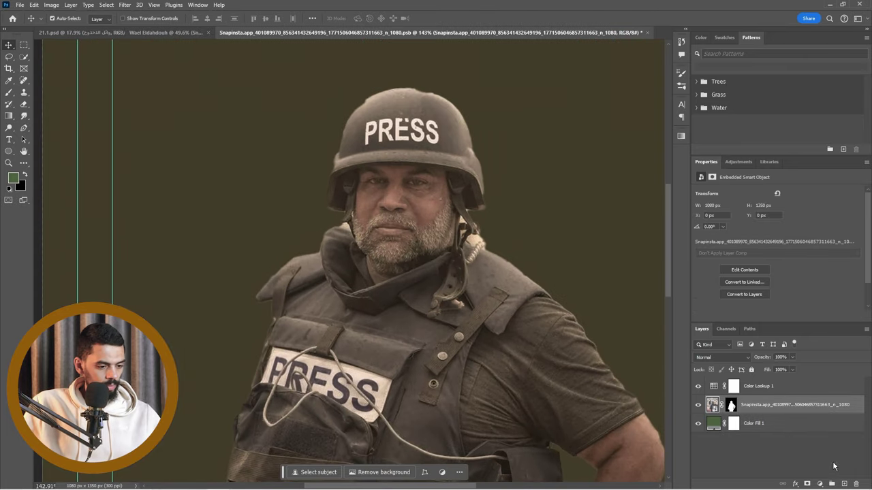
click(845, 483)
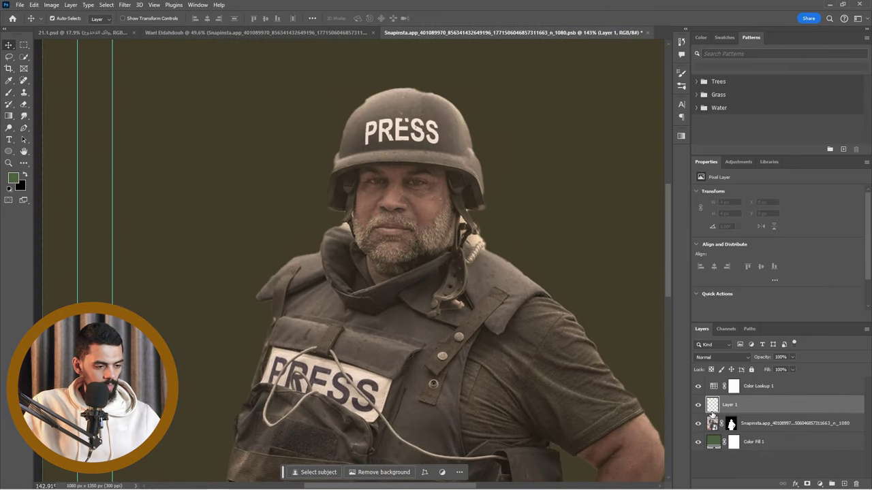
alt+click(714, 413)
scroll(474, 298, up, 2)
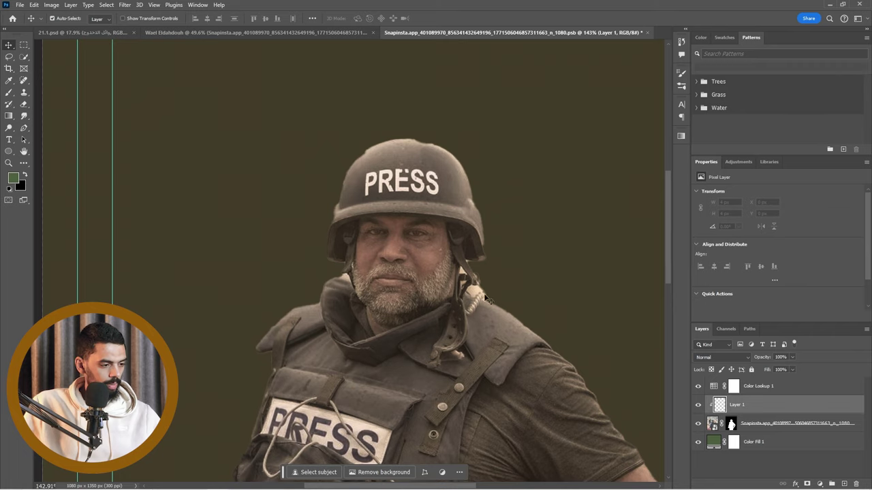
scroll(414, 259, down, 2)
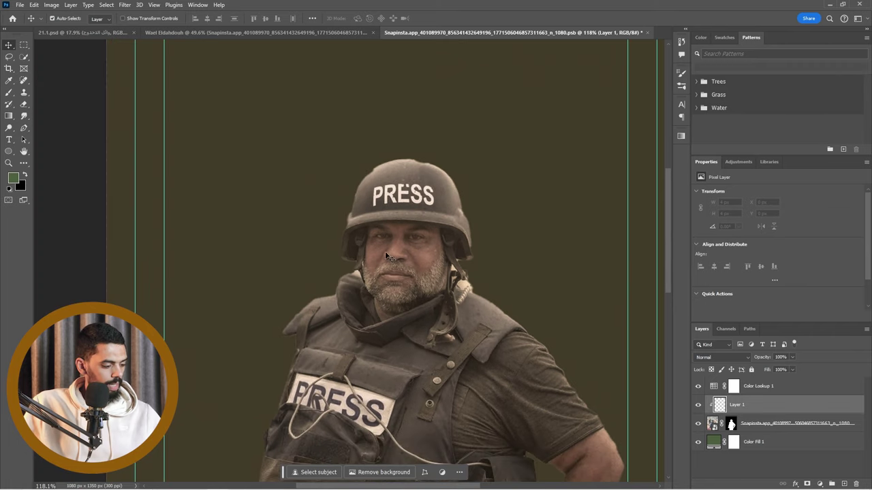
Unclip the new layer, paint over the upper portrait with a large soft brush in blue 00aeff, and clip the layer to the portrait again
key(b)
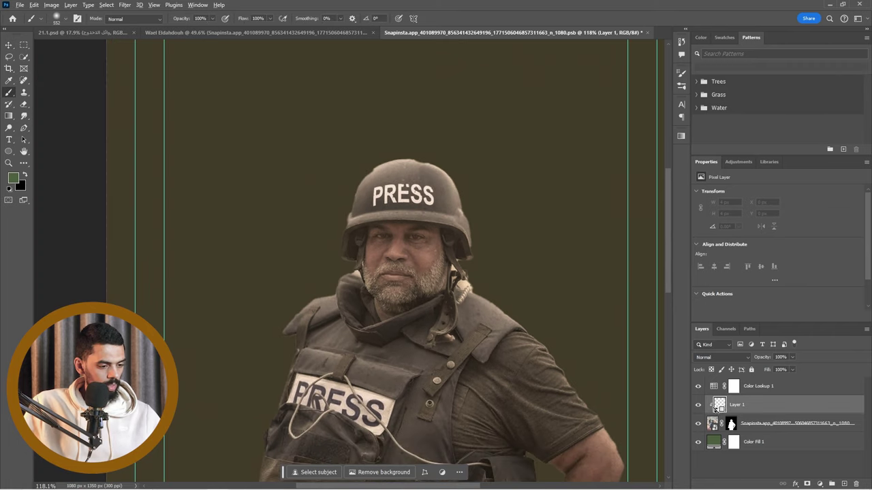
alt+click(715, 412)
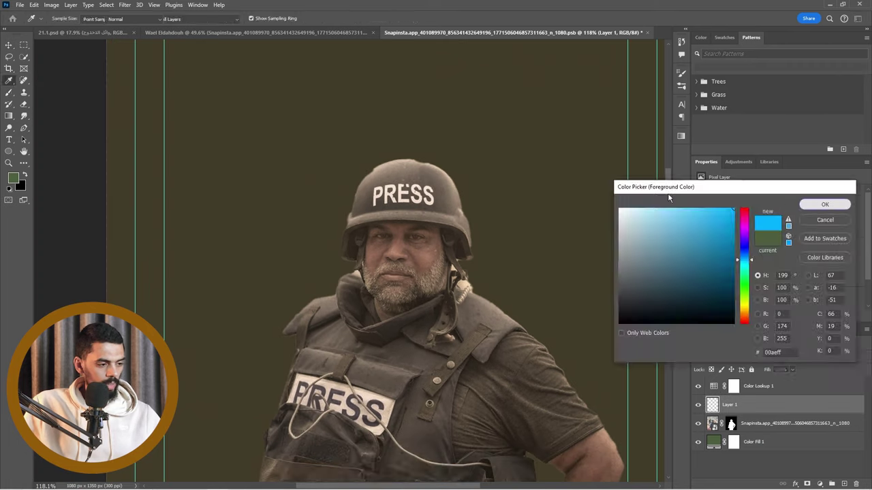
key(Return)
mouse_move(545, 146)
mouse_down()
mouse_move(388, 139)
mouse_move(444, 182)
mouse_move(362, 293)
mouse_move(371, 293)
mouse_up()
scroll(388, 292, down, 2)
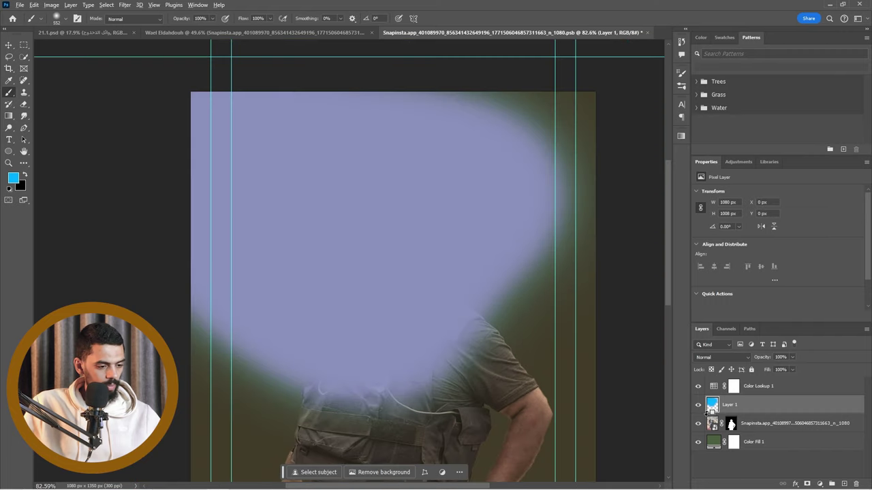
alt+click(712, 413)
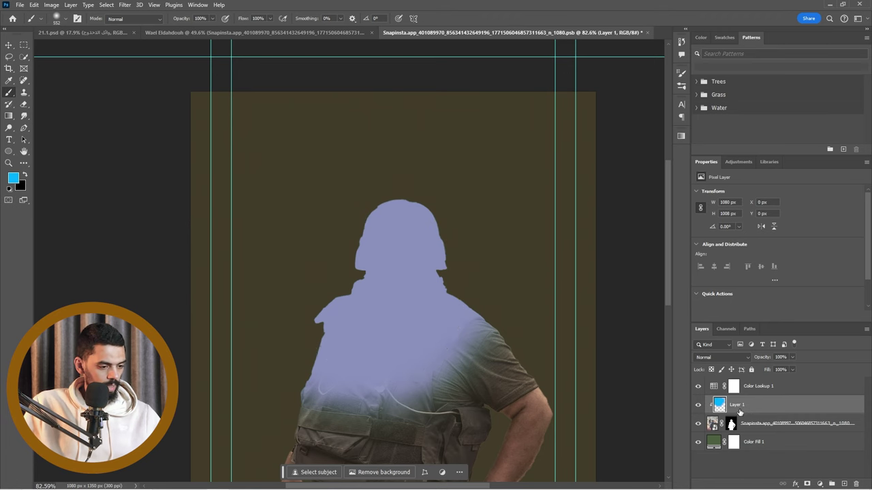
Replace the blue-painted layer with a new empty layer clipped to the portrait
scroll(243, 231, down, 1)
key(ctrl+shift+alt+n)
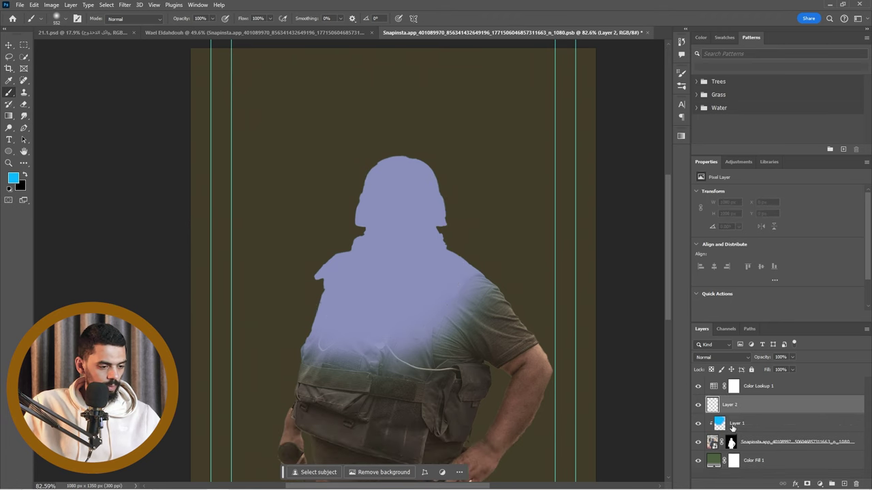
click(734, 426)
key(Delete)
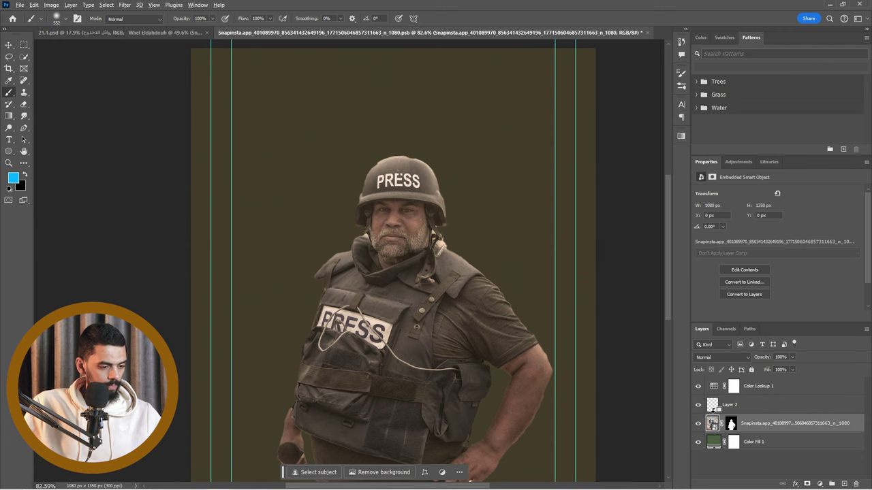
click(714, 409)
scroll(333, 191, up, 3)
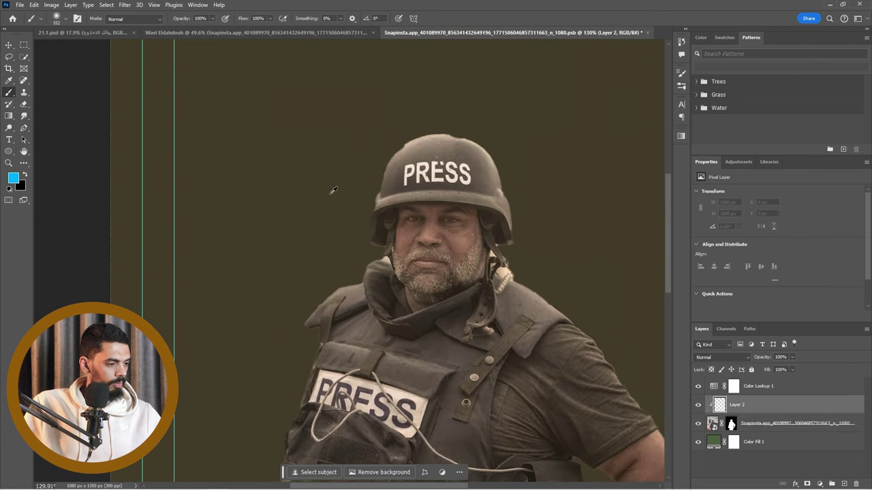
Sample the olive-brown background color and paint over the whole helmet with a smaller soft brush on the clipped layer
scroll(333, 192, up, 2)
drag(480, 208, 347, 192)
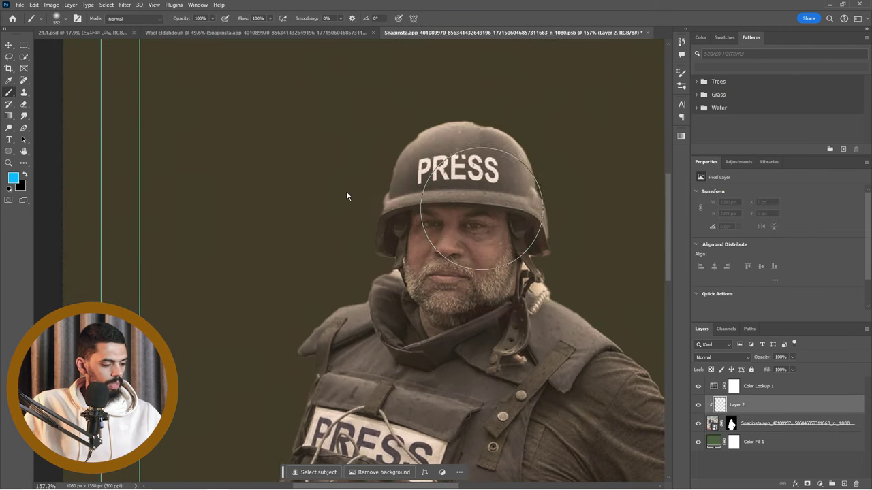
alt+click(315, 190)
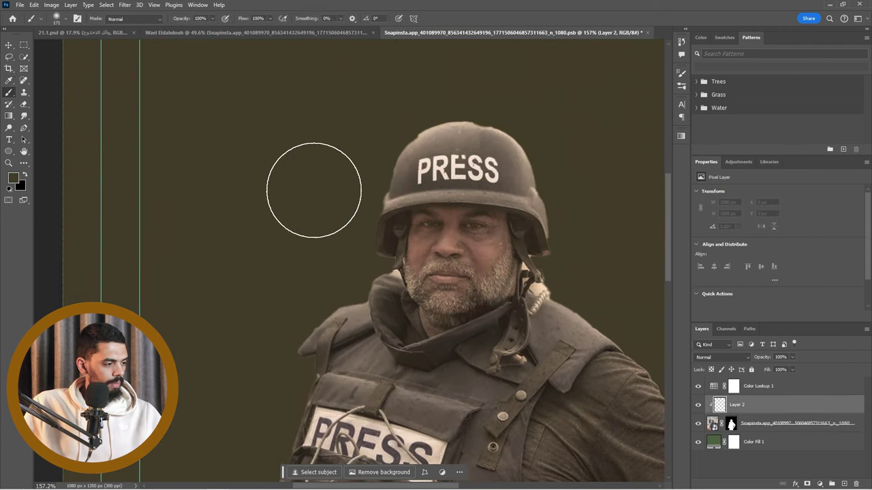
right_click(505, 136)
mouse_move(475, 122)
mouse_down()
mouse_move(432, 123)
mouse_move(468, 126)
mouse_move(452, 123)
mouse_move(384, 165)
mouse_move(369, 209)
mouse_up()
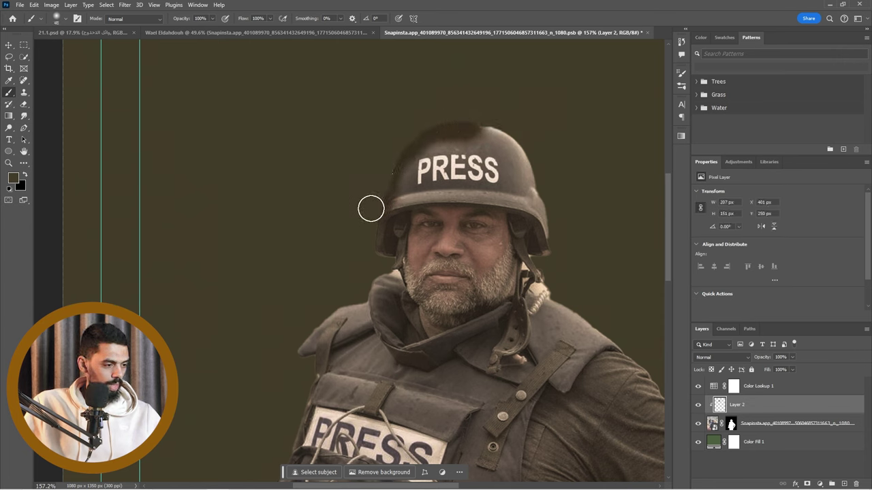
mouse_move(469, 121)
mouse_down()
mouse_move(523, 135)
mouse_move(536, 190)
mouse_move(394, 189)
mouse_move(408, 167)
mouse_move(457, 149)
mouse_move(501, 154)
mouse_move(504, 167)
mouse_move(430, 167)
mouse_up()
scroll(367, 214, down, 4)
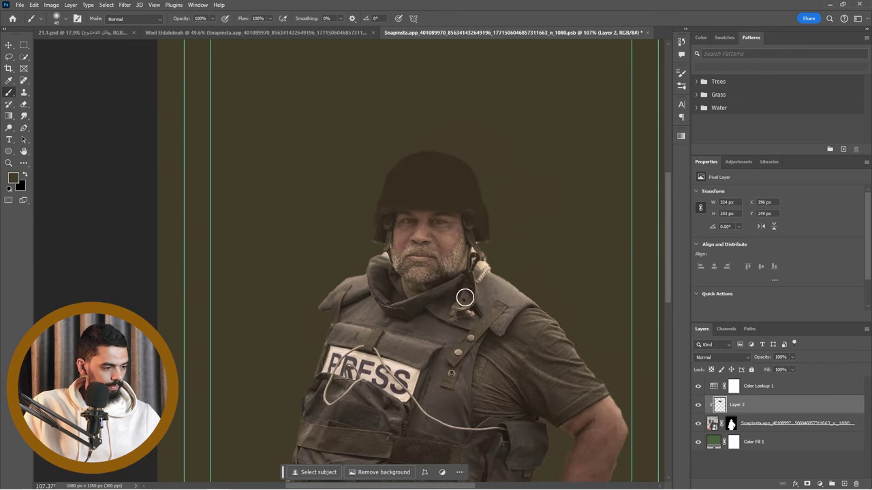
Paint the sampled olive-brown along both shoulders, the sleeve and the outer edge of the arm resting on the hip
scroll(527, 301, up, 5)
mouse_move(458, 226)
mouse_down()
mouse_move(462, 249)
mouse_move(568, 323)
mouse_move(595, 361)
mouse_up()
scroll(595, 361, down, 4)
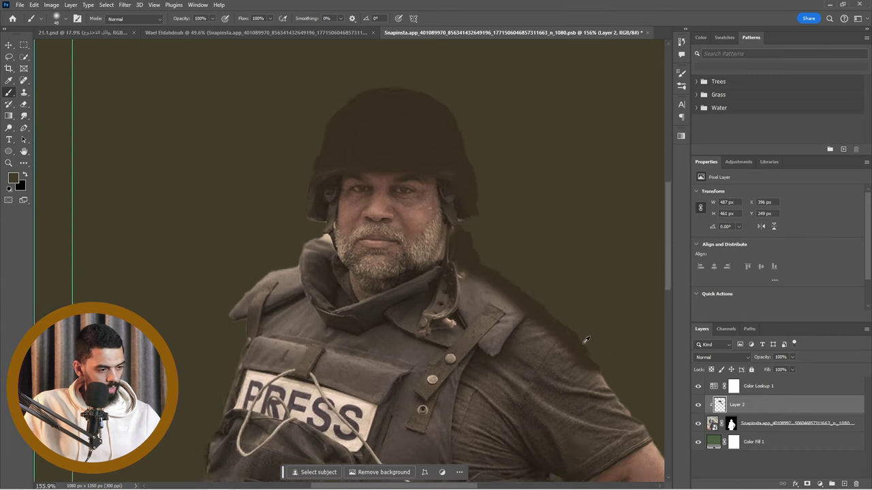
scroll(606, 307, down, 3)
mouse_move(592, 278)
mouse_down()
mouse_move(634, 335)
mouse_move(635, 362)
mouse_move(581, 450)
mouse_up()
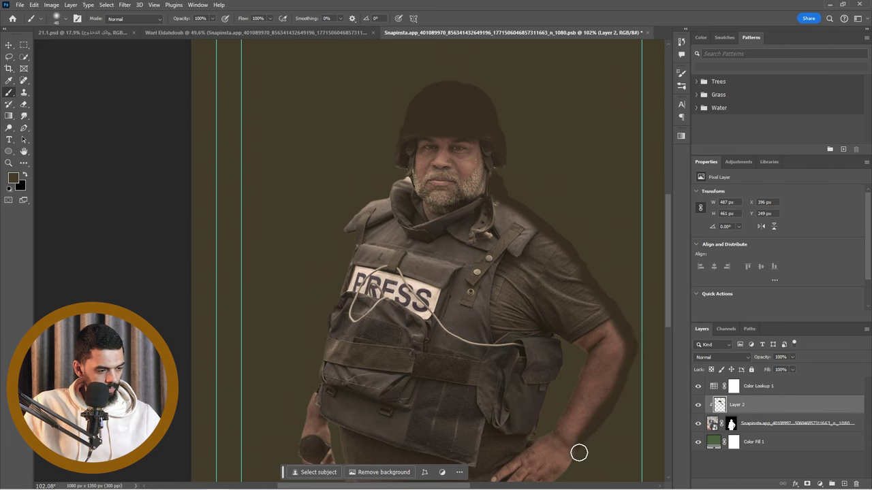
mouse_move(508, 216)
mouse_down()
mouse_move(544, 236)
mouse_move(522, 225)
mouse_move(518, 237)
mouse_move(553, 246)
mouse_move(539, 278)
mouse_move(588, 302)
mouse_move(568, 273)
mouse_up()
mouse_move(405, 182)
mouse_down()
mouse_move(381, 191)
mouse_move(385, 203)
mouse_move(334, 226)
mouse_up()
scroll(330, 218, down, 3)
scroll(290, 339, down, 2)
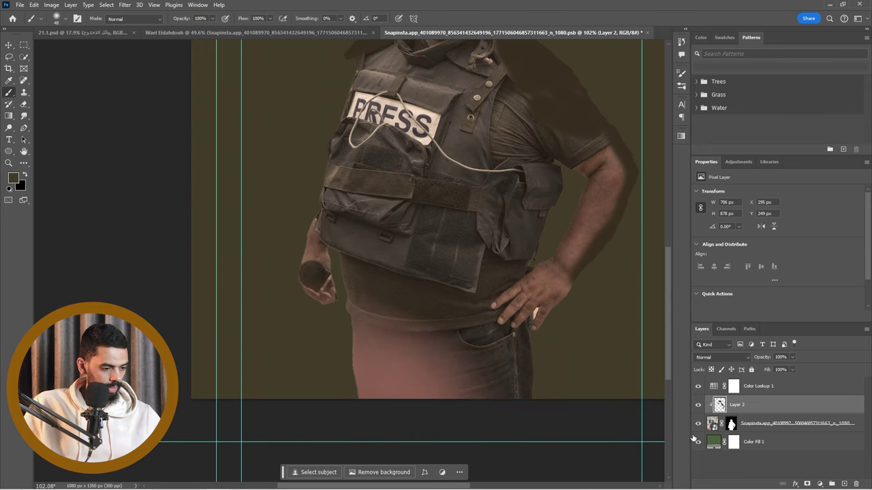
Paint black on the portrait's layer mask to hide the hand holding the microphone
click(731, 424)
mouse_move(306, 286)
mouse_down()
mouse_move(293, 250)
mouse_move(328, 317)
mouse_move(309, 269)
mouse_move(332, 292)
mouse_move(305, 248)
mouse_up()
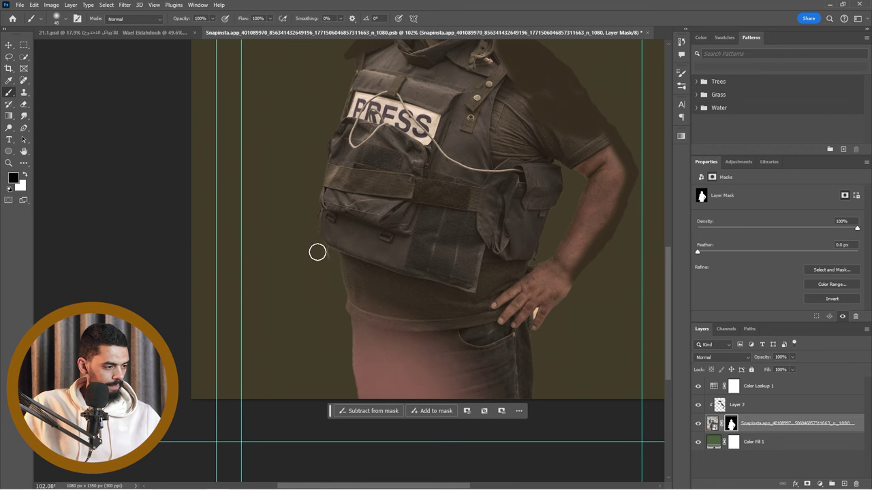
scroll(324, 260, down, 5)
scroll(320, 167, up, 4)
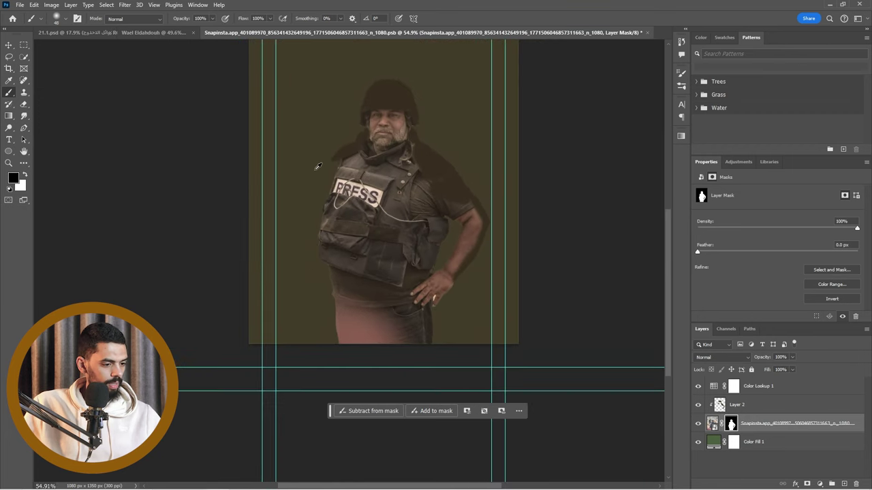
scroll(472, 199, up, 3)
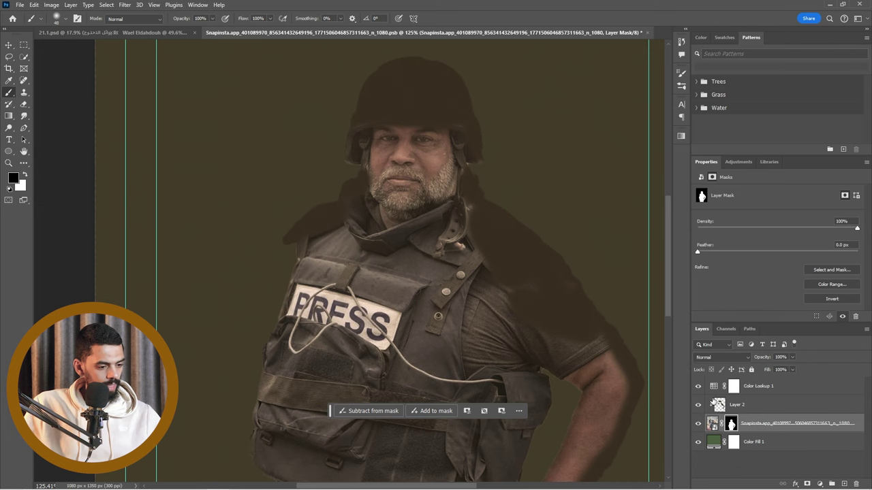
Set the clipped paint layer's blend mode to Soft Light and toggle its visibility to compare the shading
click(715, 405)
click(717, 356)
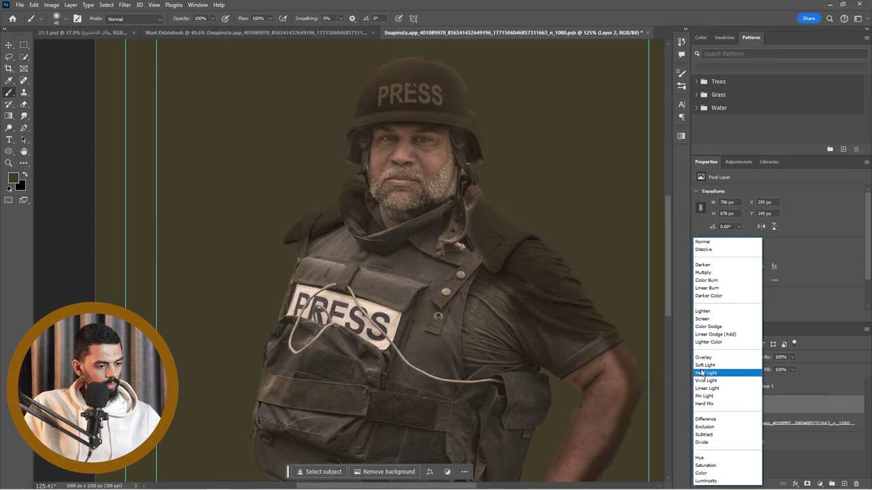
click(704, 365)
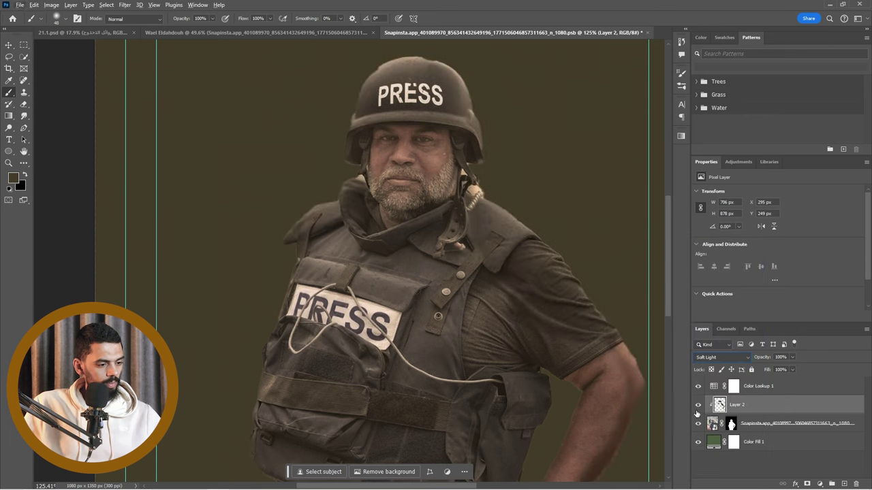
click(698, 407)
click(698, 406)
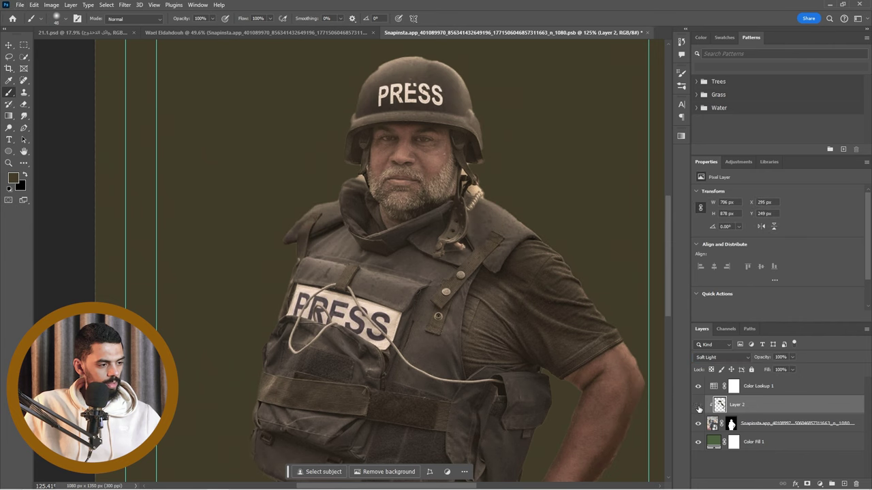
Compare the portrait with and without the Soft Light paint layer by toggling the layer's visibility
click(698, 406)
scroll(475, 323, down, 3)
click(698, 406)
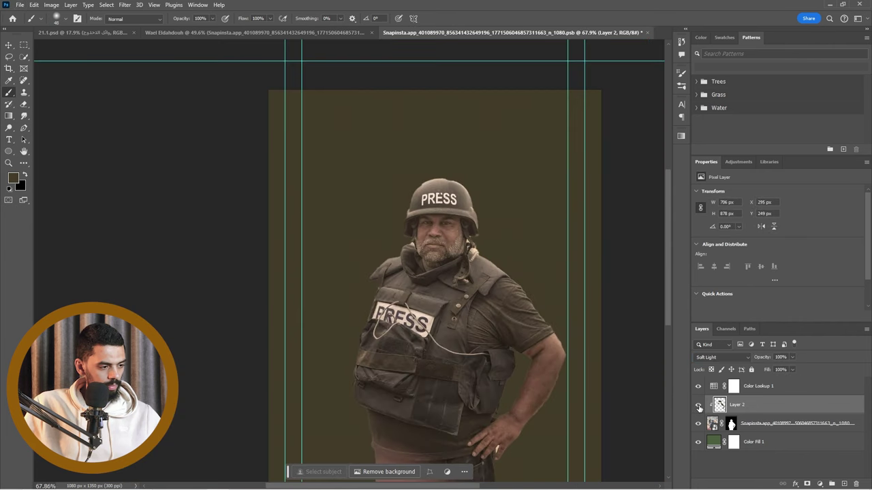
click(698, 407)
click(698, 407)
click(698, 406)
click(698, 407)
click(698, 406)
click(699, 407)
click(698, 406)
click(698, 407)
click(698, 407)
Add a layer mask to the Soft Light paint layer and mask out shading around the bent arm with a larger soft black brush
scroll(607, 358, up, 3)
scroll(579, 360, up, 1)
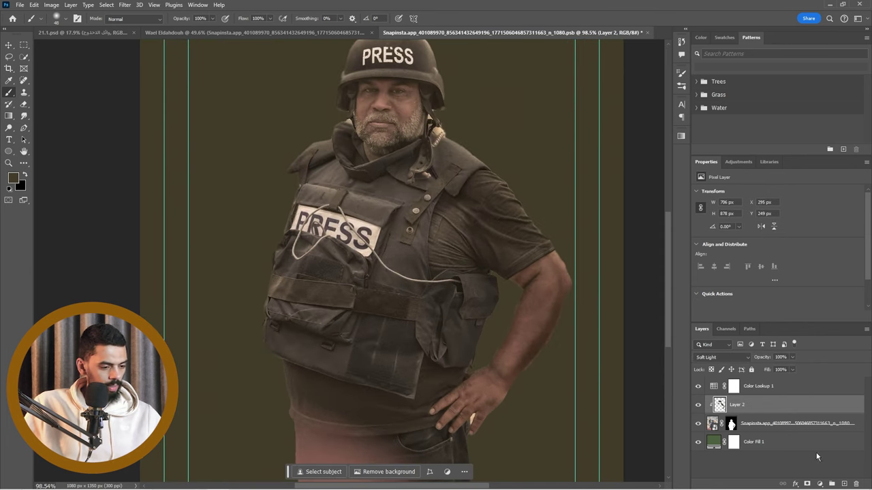
click(808, 483)
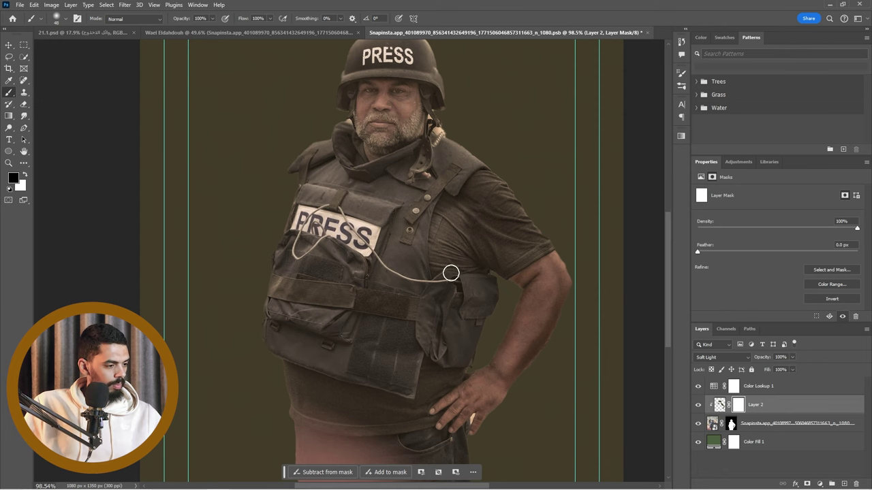
right_click(456, 278)
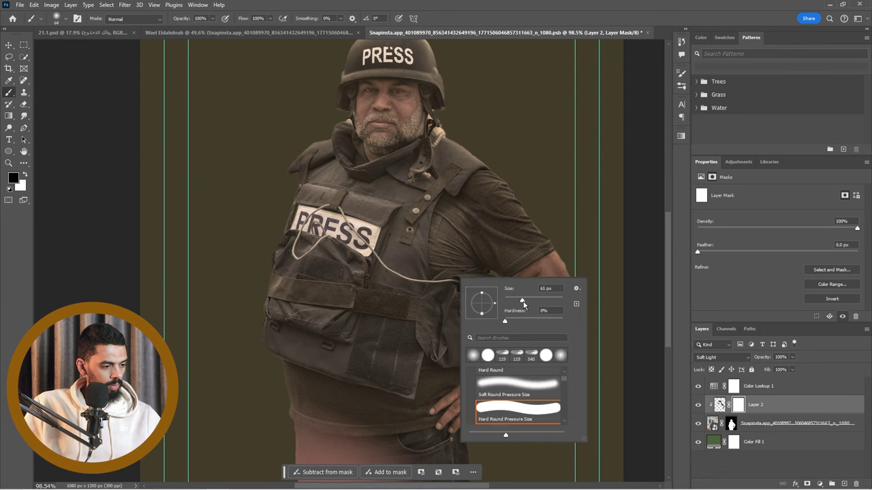
key(Return)
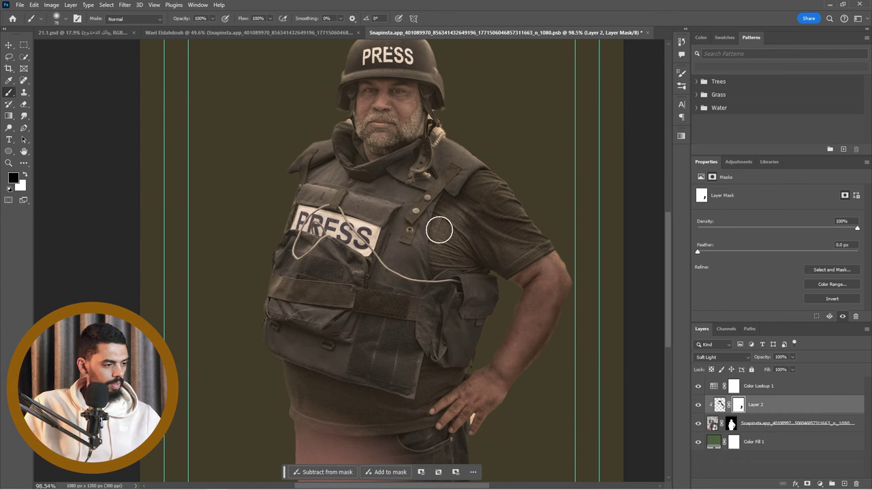
scroll(346, 199, down, 3)
scroll(566, 284, up, 2)
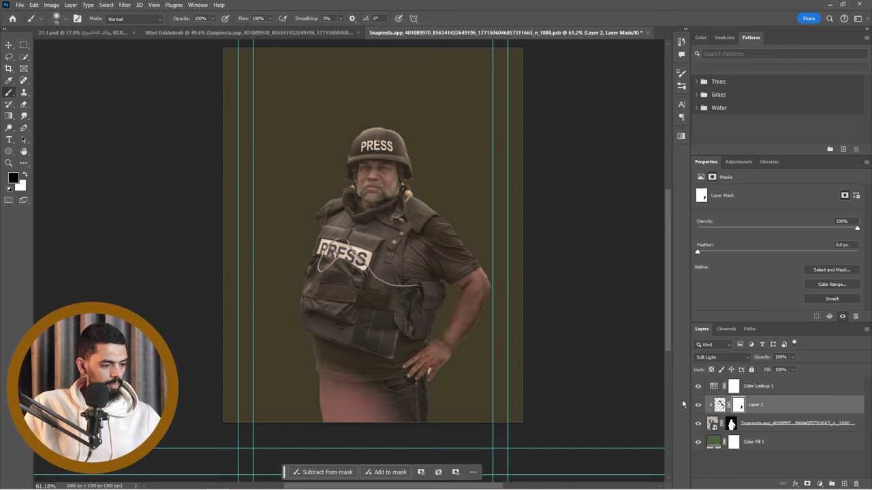
Toggle the masked Soft Light layer's visibility to compare the shading across the whole portrait
click(698, 407)
click(698, 406)
click(698, 406)
click(698, 407)
click(698, 407)
click(698, 406)
click(698, 406)
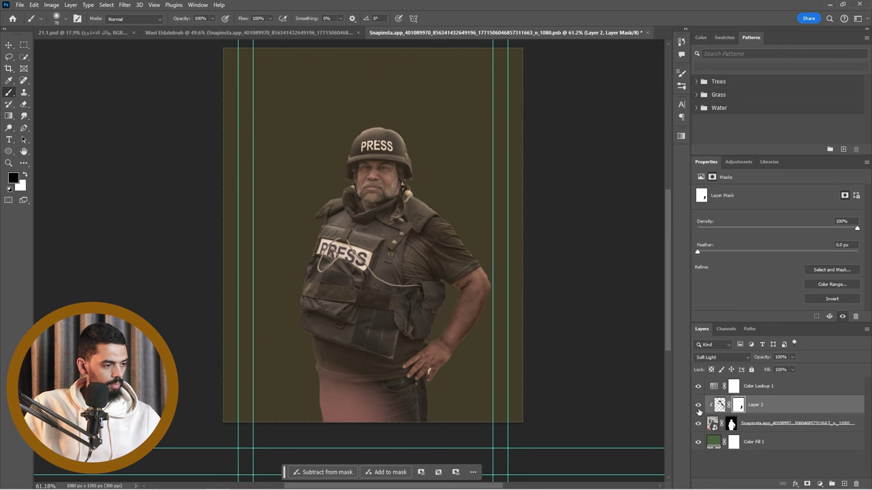
Delete the green Color Fill 1 layer from the portrait's smart object, save it and return to the poster document
scroll(372, 133, up, 4)
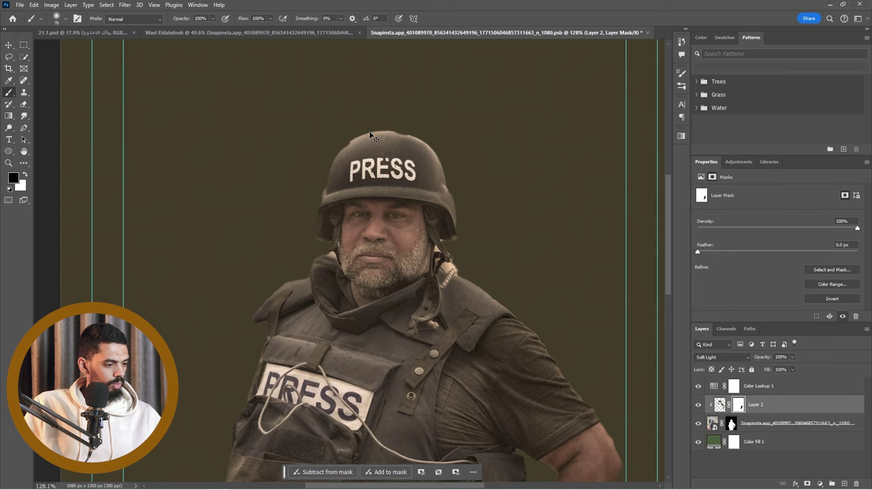
click(198, 32)
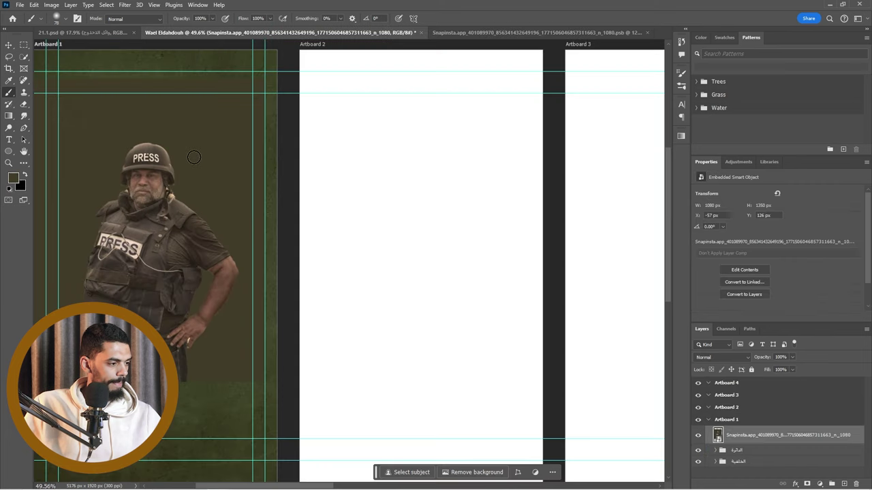
drag(300, 486, 320, 484)
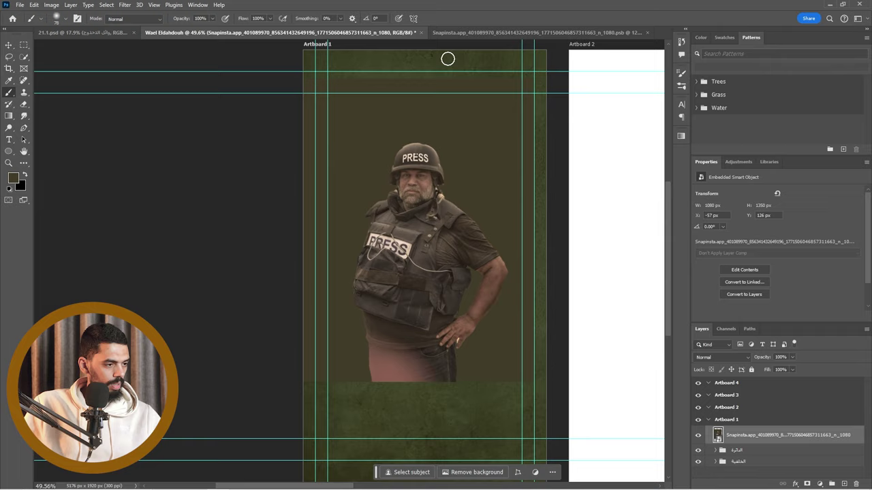
click(476, 32)
click(753, 443)
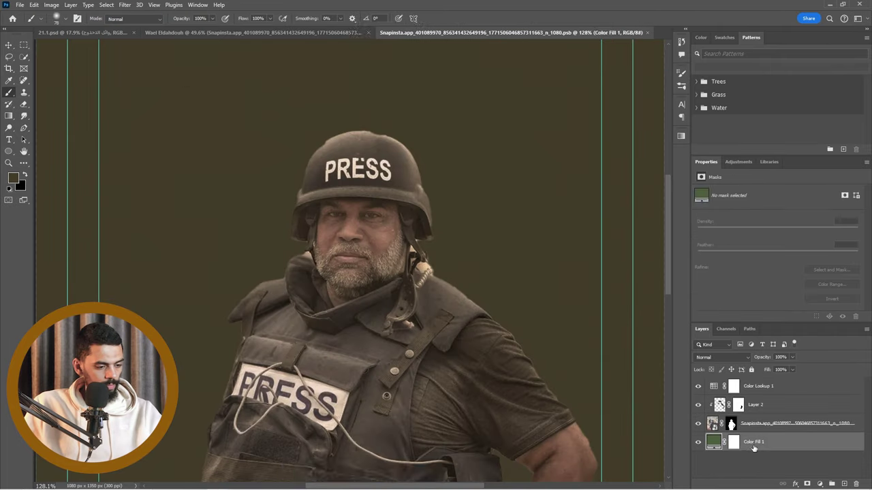
key(Delete)
key(ctrl+s)
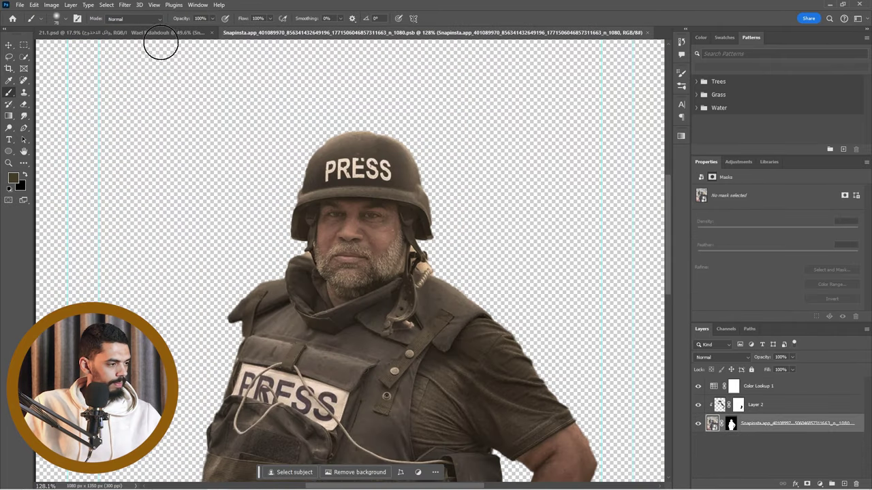
click(146, 32)
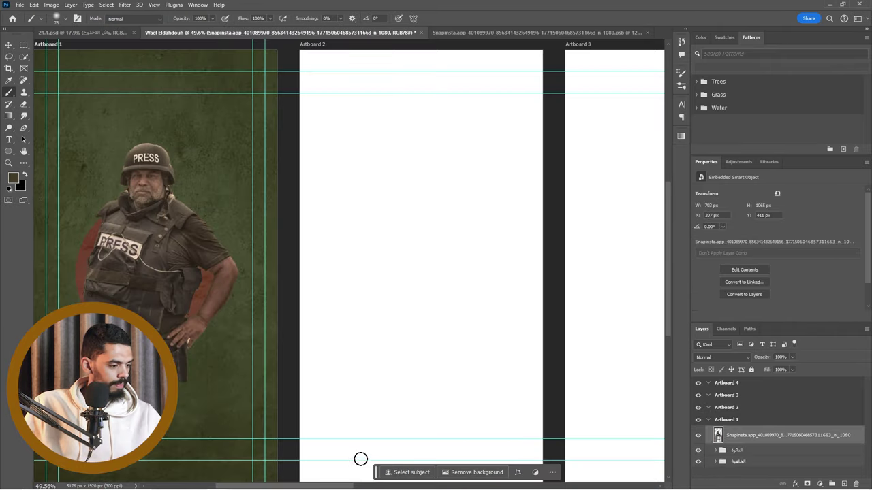
Add a layer mask to the portrait in Artboard 1 and paint black with the textured 119 px brush to roughly fade the legs
mouse_move(333, 486)
mouse_down()
mouse_move(320, 486)
mouse_move(337, 486)
mouse_up()
scroll(400, 253, up, 3)
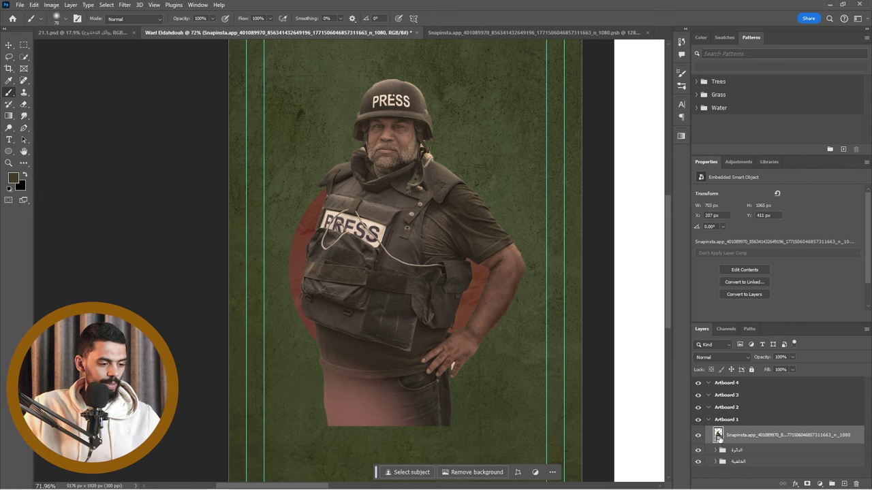
click(808, 483)
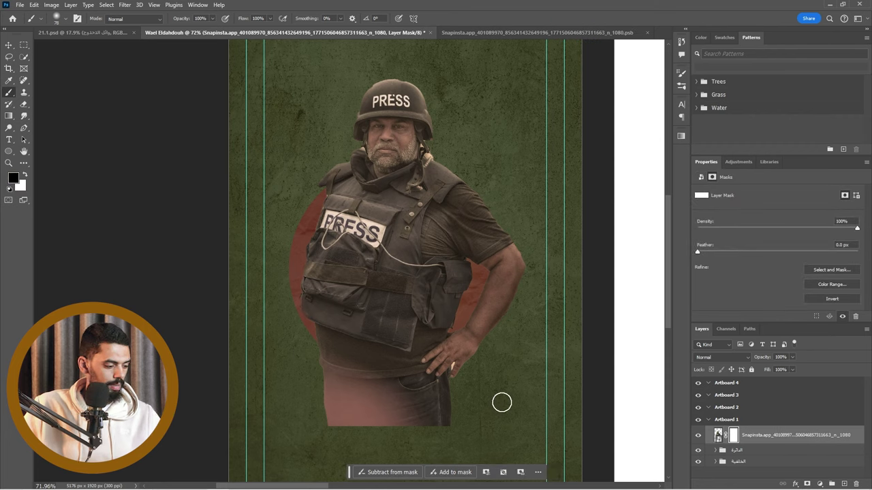
right_click(406, 377)
click(455, 408)
drag(348, 412, 427, 415)
drag(379, 391, 366, 398)
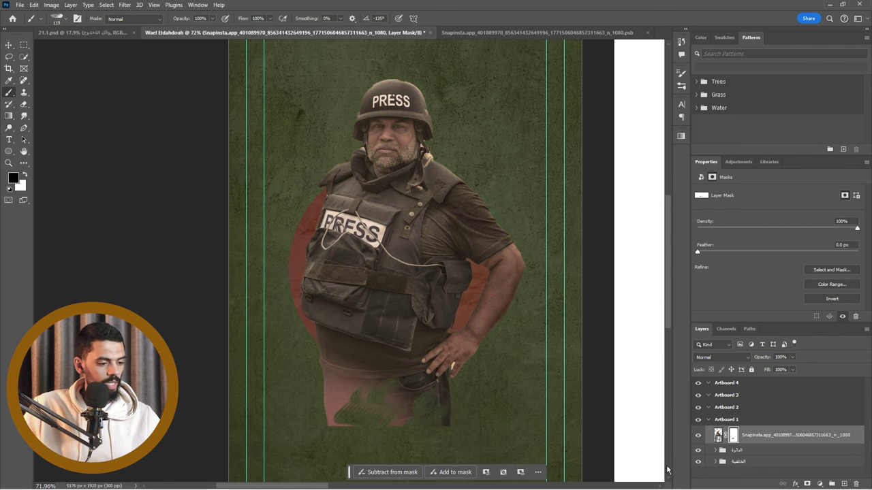
Try to shape a rough lower edge by painting black and white with the textured brush on the portrait's mask inside the smart object
click(452, 32)
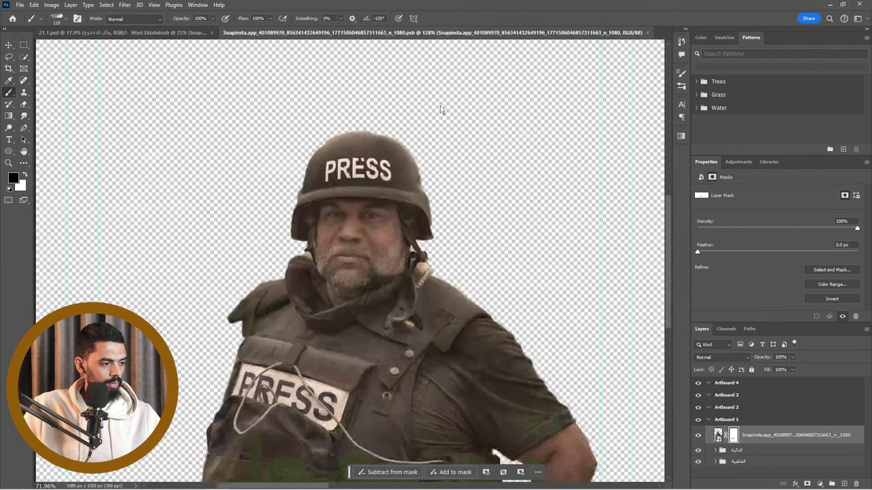
scroll(385, 269, down, 5)
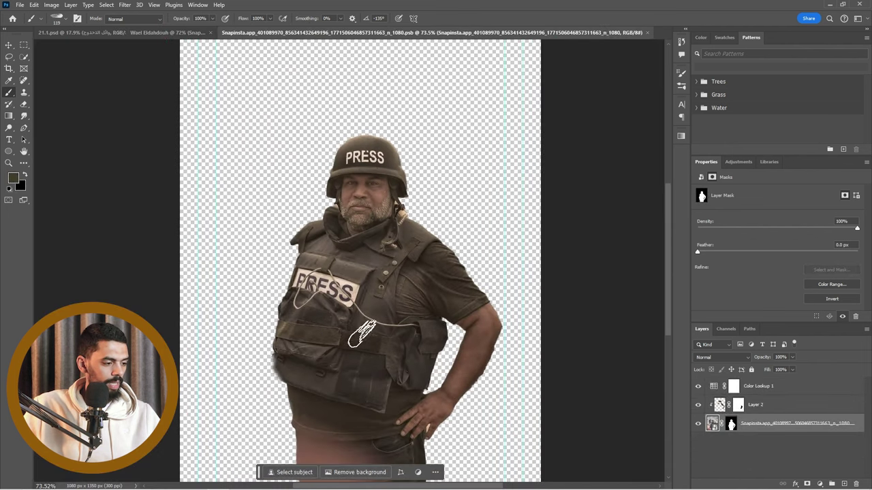
scroll(356, 346, down, 1)
key(ctrl+v)
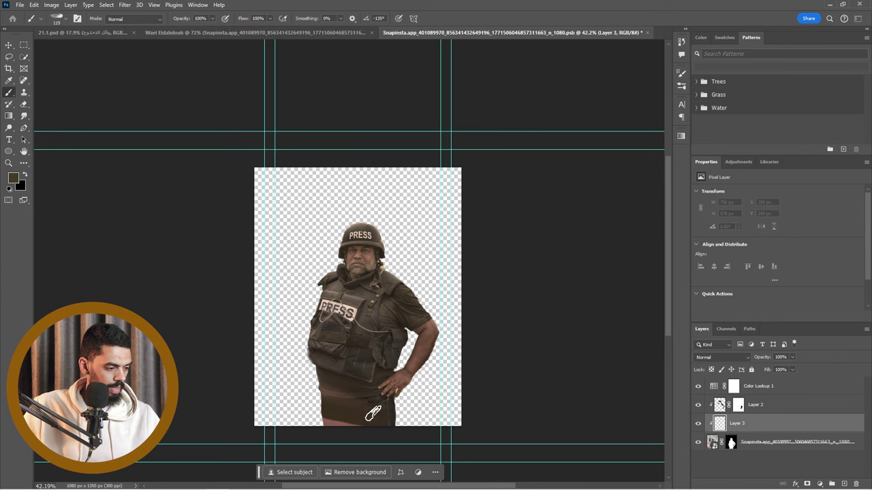
key(ctrl+z)
click(730, 425)
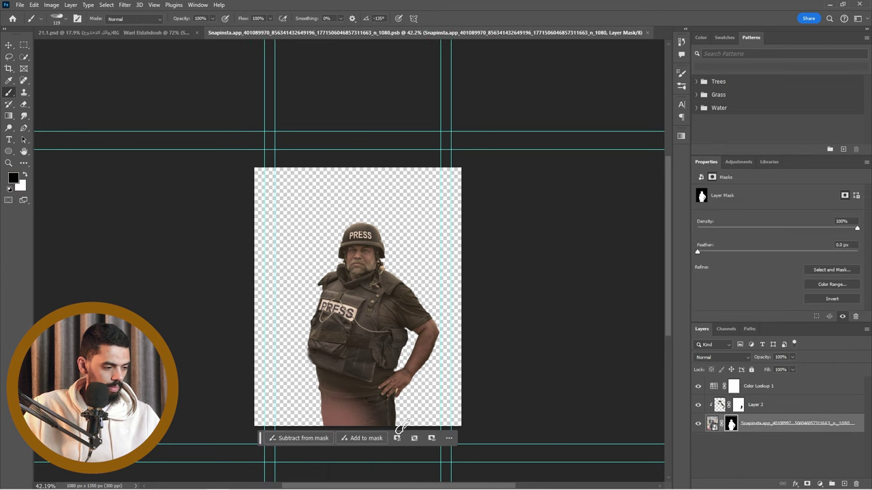
mouse_move(384, 415)
mouse_down()
mouse_move(255, 410)
mouse_move(348, 401)
mouse_move(401, 414)
mouse_move(379, 420)
mouse_move(315, 402)
mouse_up()
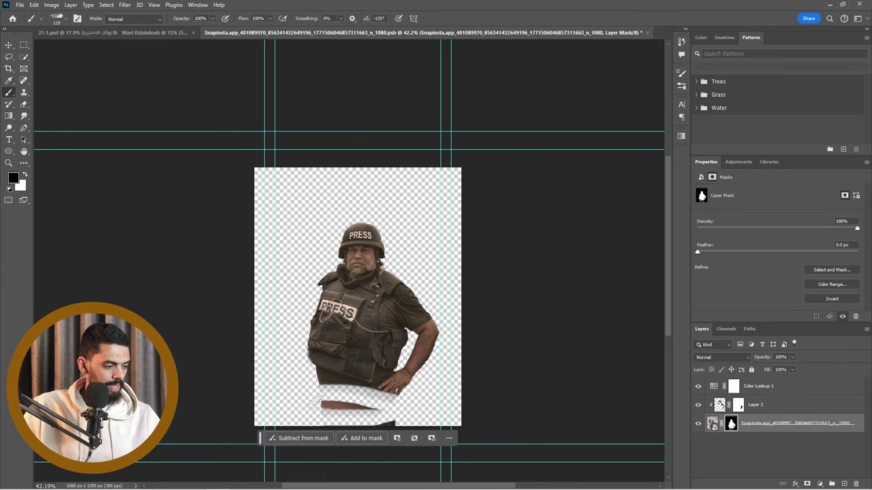
scroll(348, 403, up, 2)
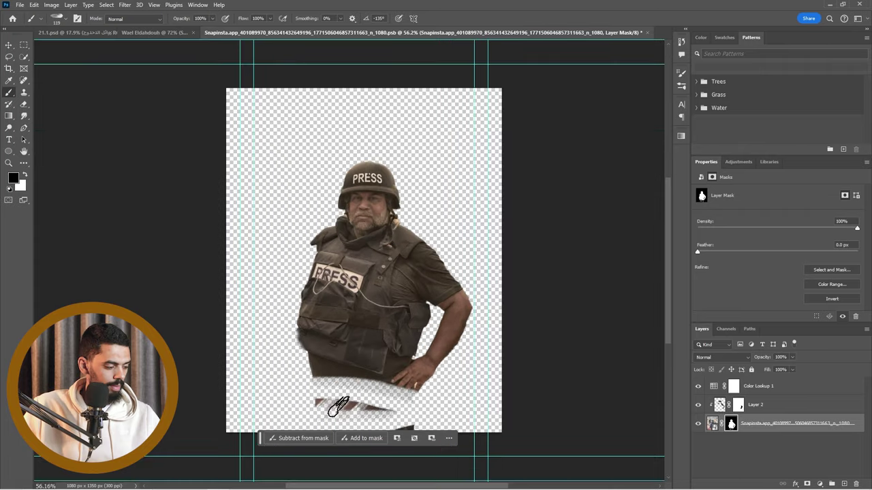
key(x)
mouse_move(297, 374)
mouse_down()
mouse_move(452, 401)
mouse_move(461, 362)
mouse_up()
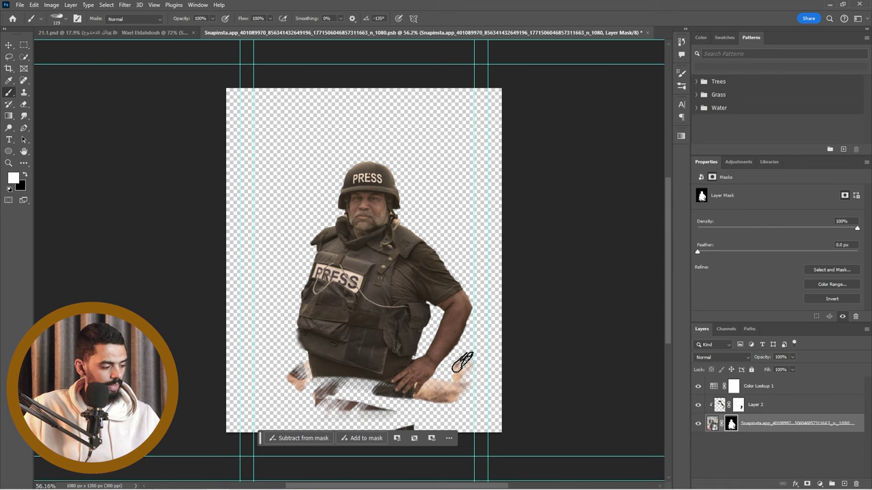
Undo all the textured brush strokes on the portrait's mask inside the smart object
key(ctrl+z)
key(ctrl+z)
key(ctrl+z)
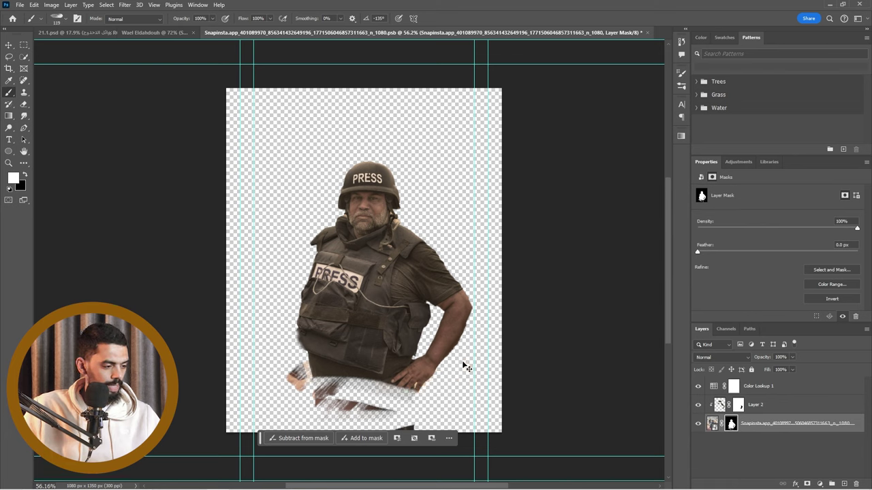
key(ctrl+z)
key(ctrl+z)
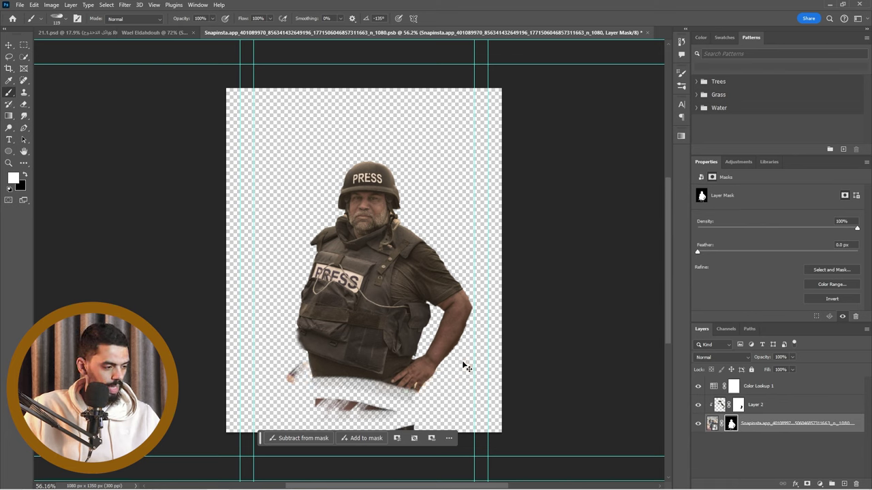
key(ctrl+shift+z)
key(ctrl+shift+z)
key(ctrl+shift+z)
key(ctrl+shift+z)
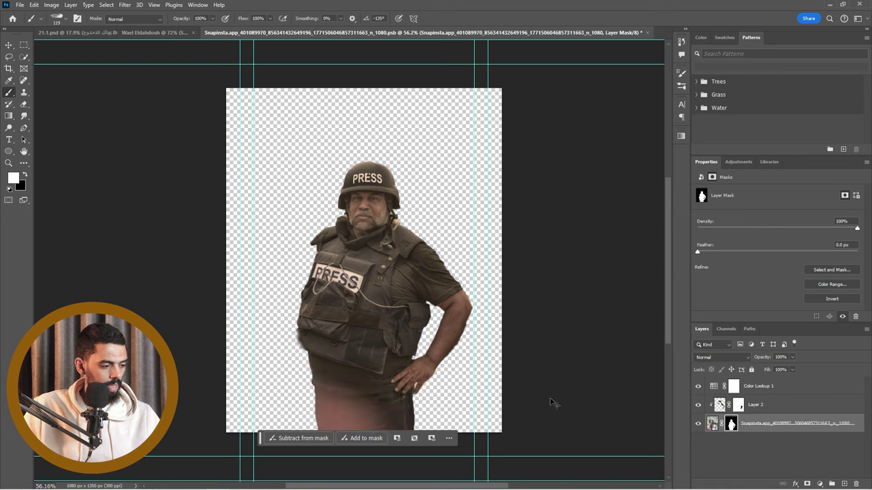
Return to the poster document and examine the portrait's partly masked lower edge and the available brush presets
click(155, 33)
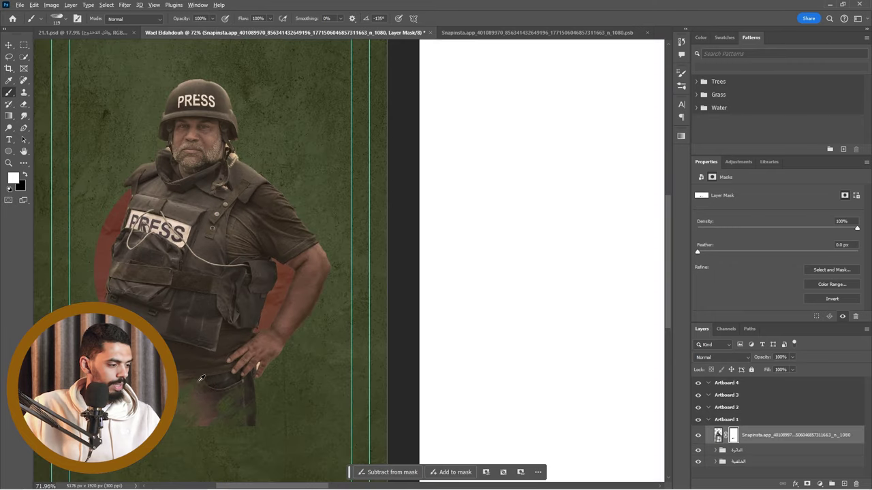
scroll(195, 380, down, 3)
scroll(143, 338, down, 2)
scroll(143, 338, up, 5)
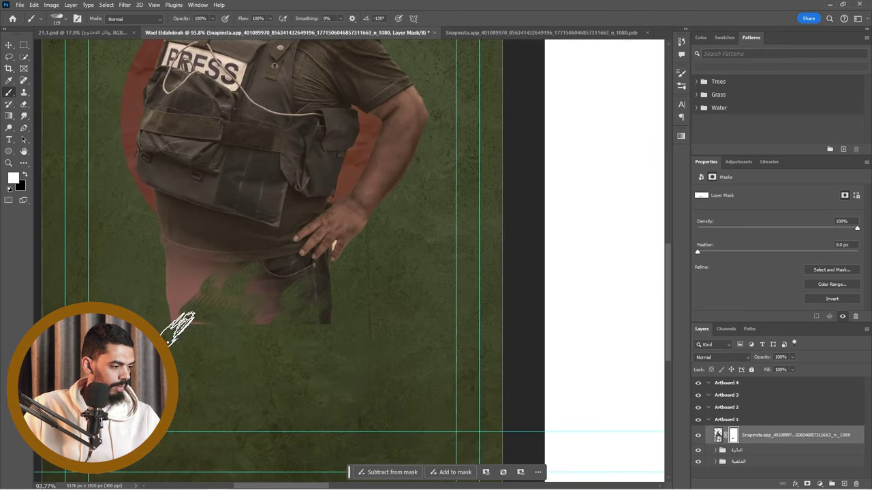
right_click(182, 323)
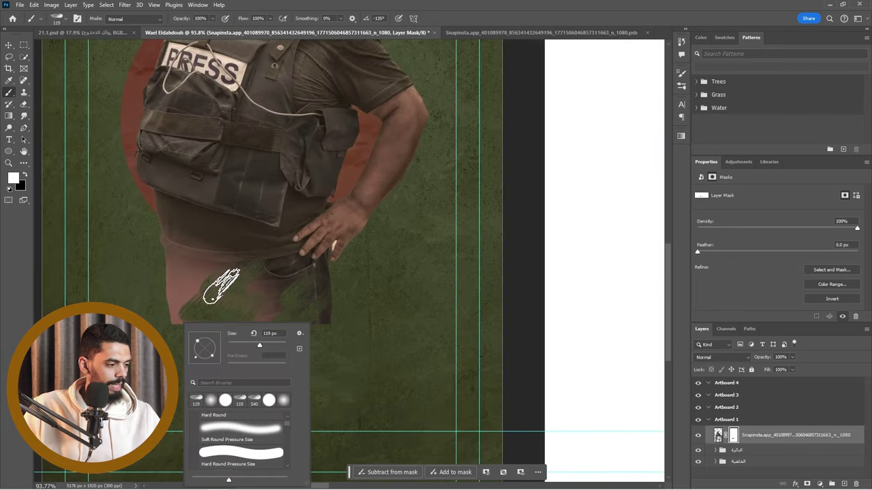
Switch to Chrome, search Google for brusheezy in a new tab and open the Brusheezy website
click(747, 12)
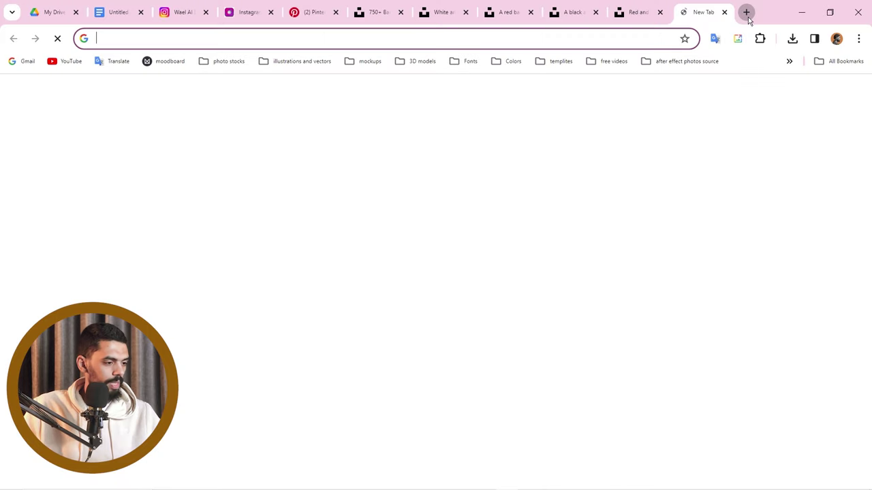
text(لا)
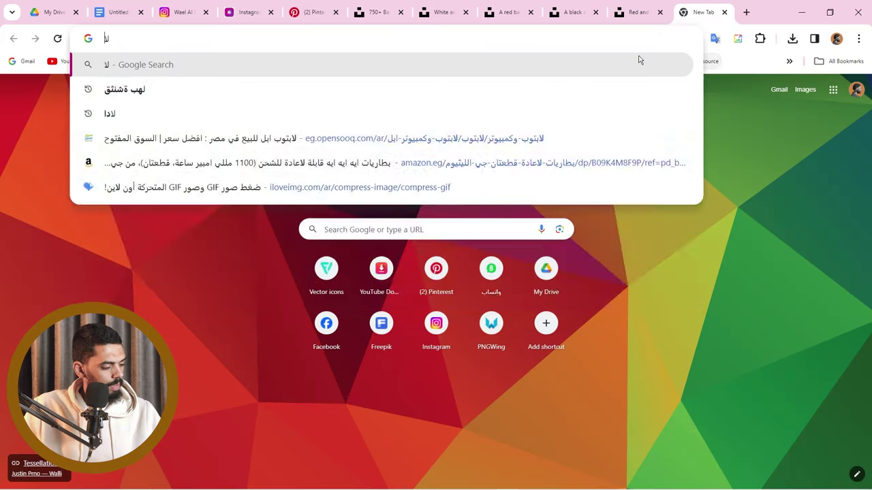
text(قعساث)
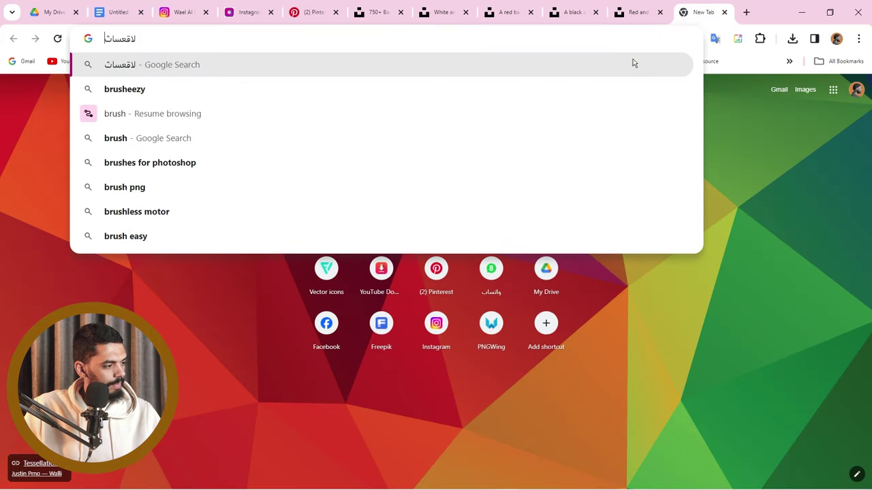
text(ثئغ)
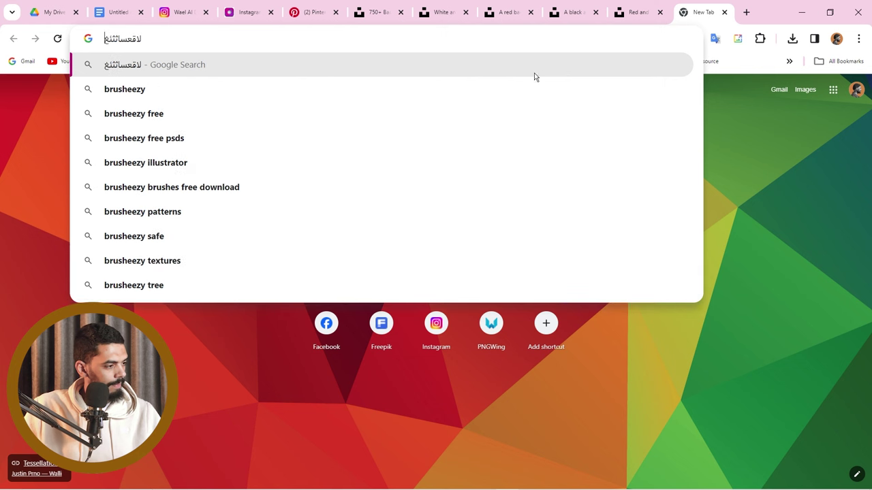
click(253, 98)
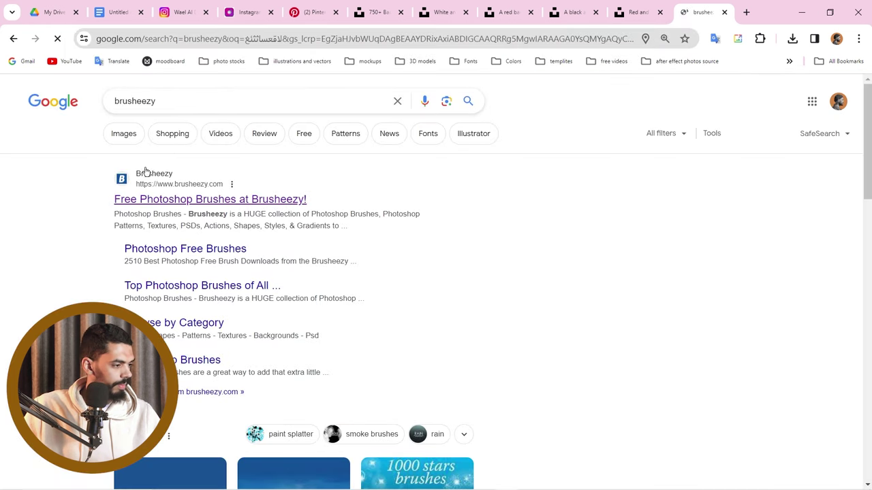
click(167, 201)
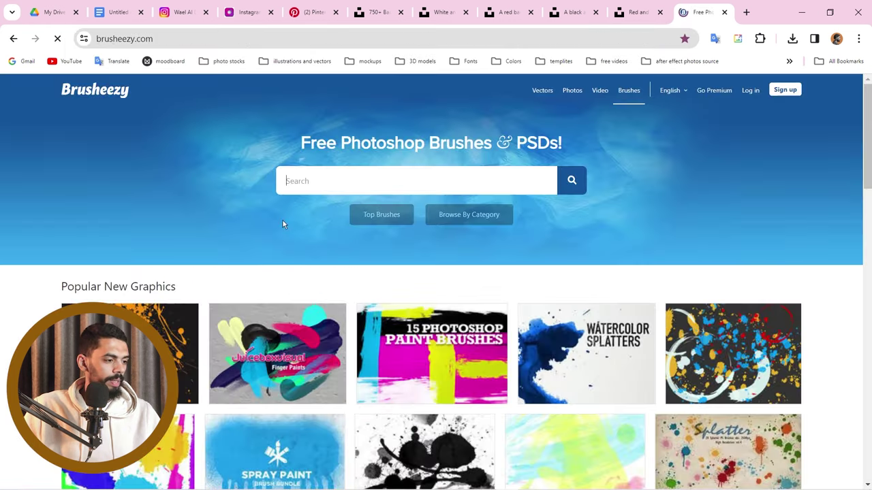
Search Brusheezy for "paint brush" and look through the matching brush packs
text(pa)
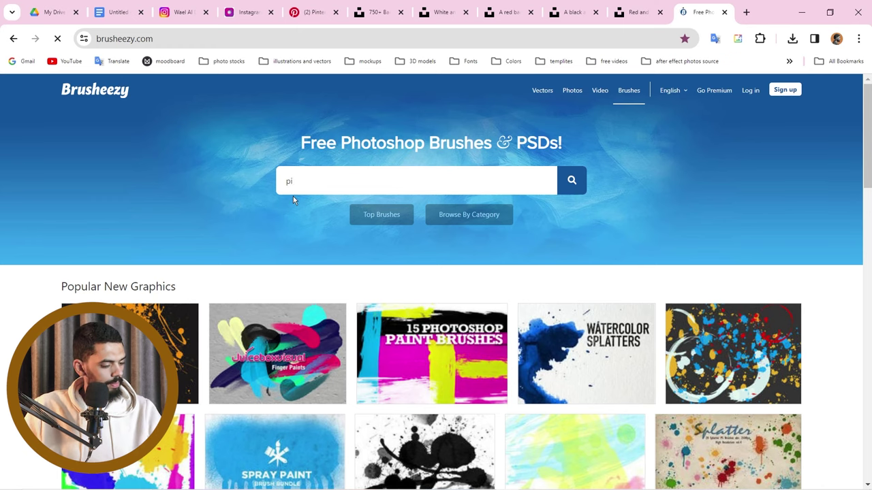
text(int brush)
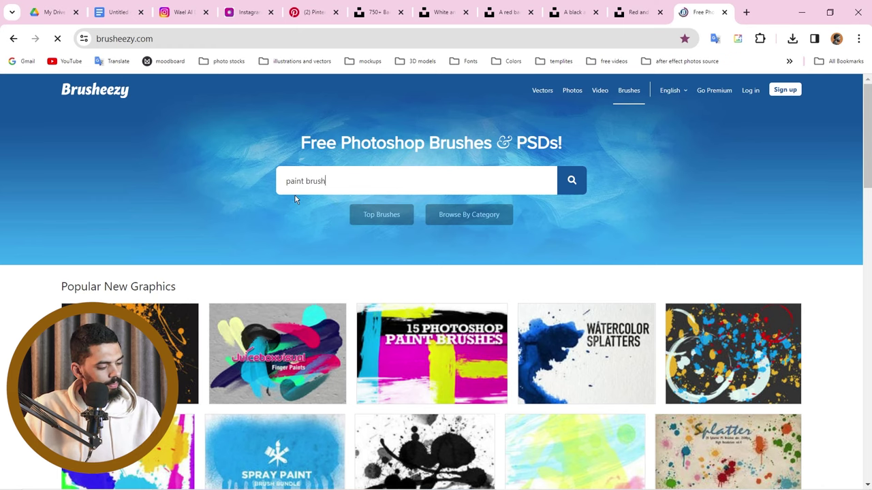
key(Return)
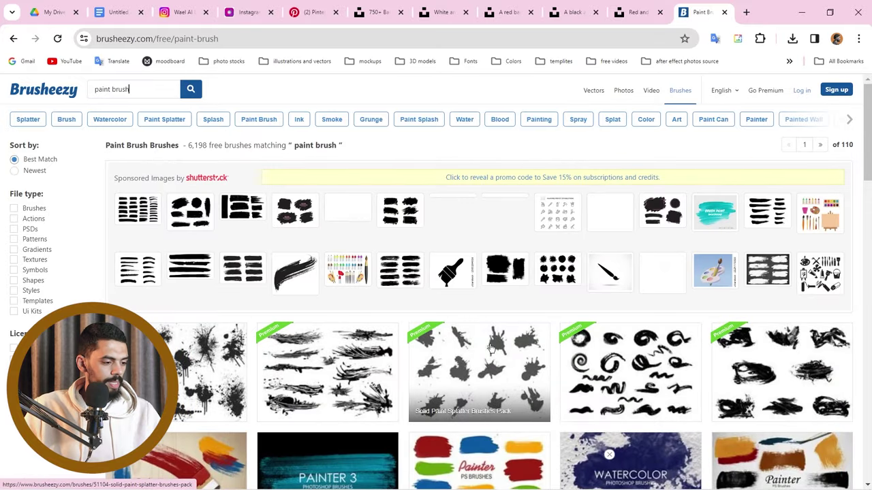
scroll(480, 328, down, 3)
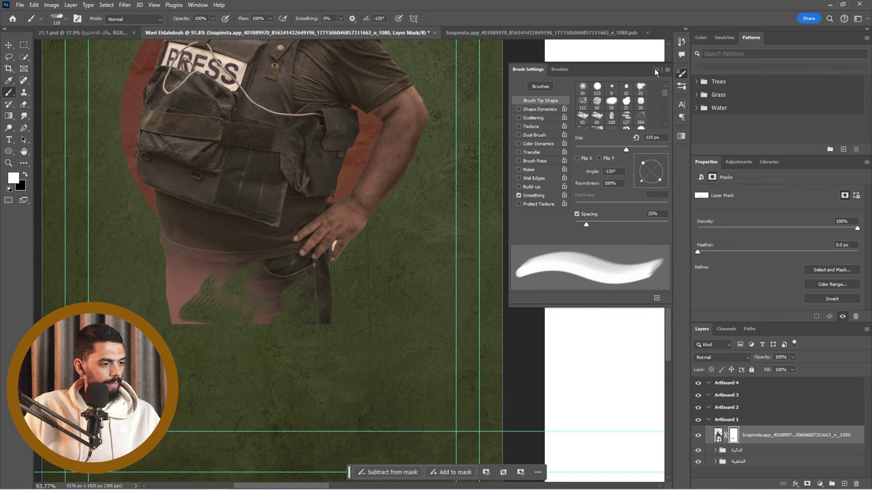
Back in Photoshop, refill the portrait's mask with white and set the textured brush to 523 px at a -180° angle
click(656, 69)
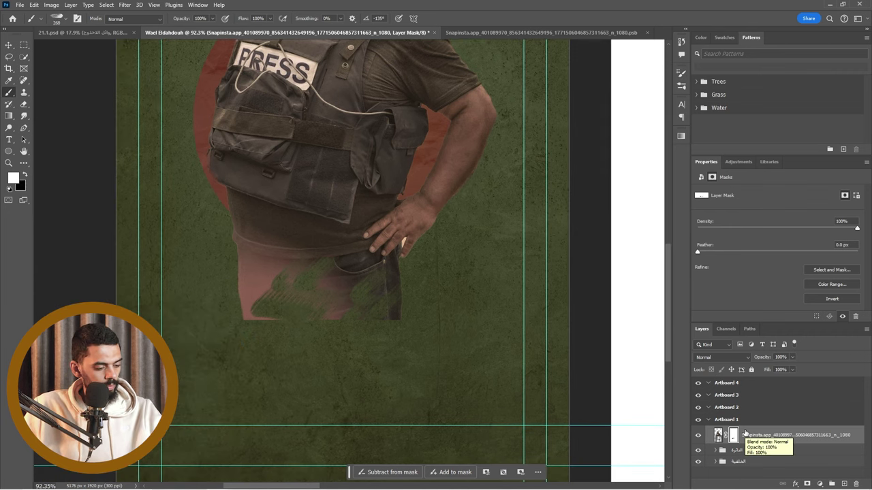
key(alt+BackSpace)
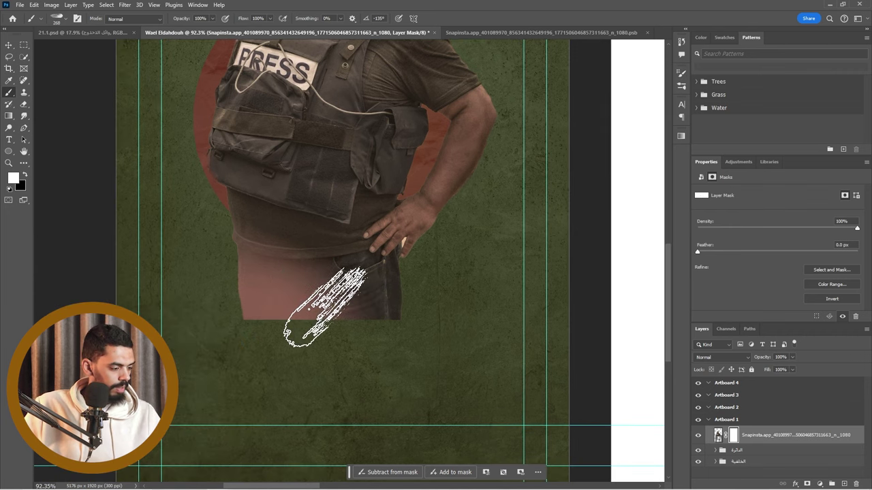
drag(254, 320, 309, 333)
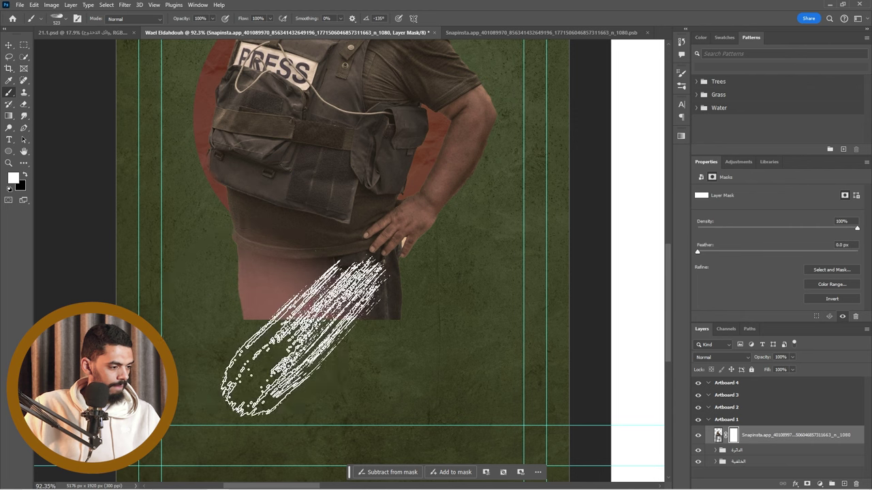
key(shift+Right)
key(shift+Right)
key(shift+Right)
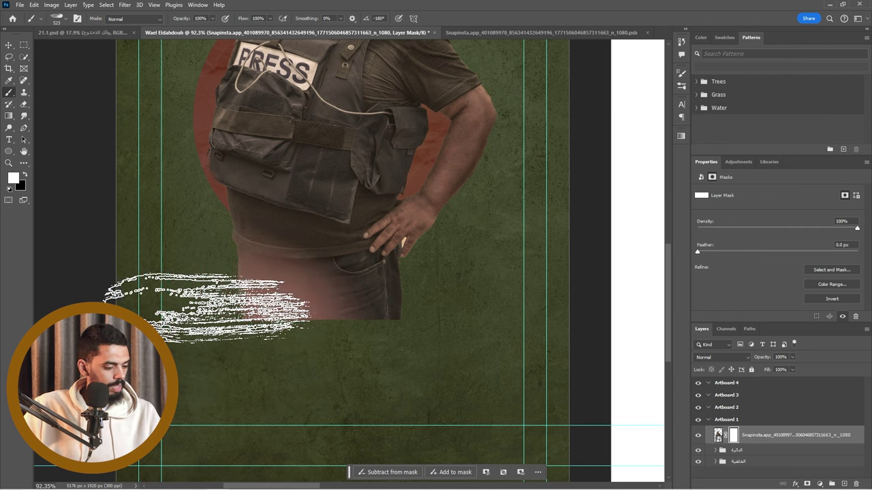
Paint black across the portrait's lower edge on its mask with the textured brush, enlarging the brush to 952 px
key(x)
click(225, 323)
mouse_move(207, 335)
mouse_down()
mouse_move(365, 311)
mouse_move(248, 287)
mouse_move(239, 303)
mouse_move(382, 305)
mouse_up()
click(212, 307)
mouse_move(165, 267)
mouse_down()
mouse_move(189, 310)
mouse_move(259, 297)
mouse_move(324, 317)
mouse_move(386, 313)
mouse_move(383, 344)
mouse_up()
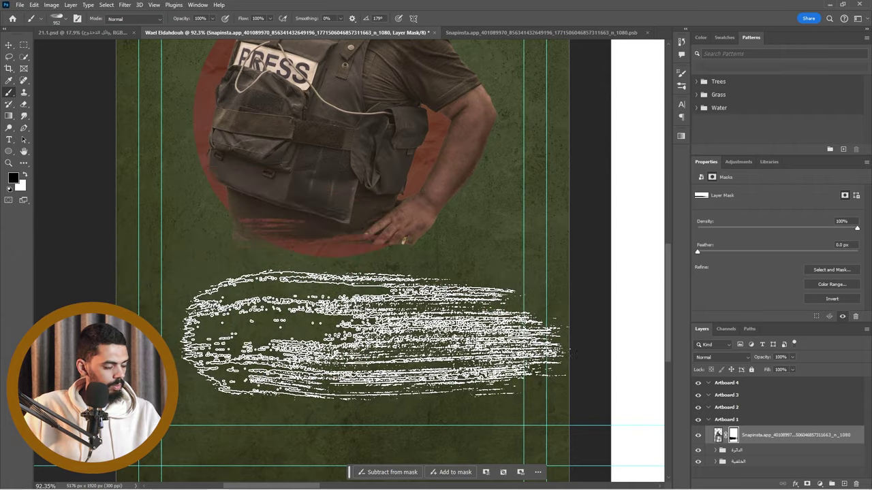
Rotate the large textured brush tip to -16° for slanted strokes along the portrait's lower edge
key(Right)
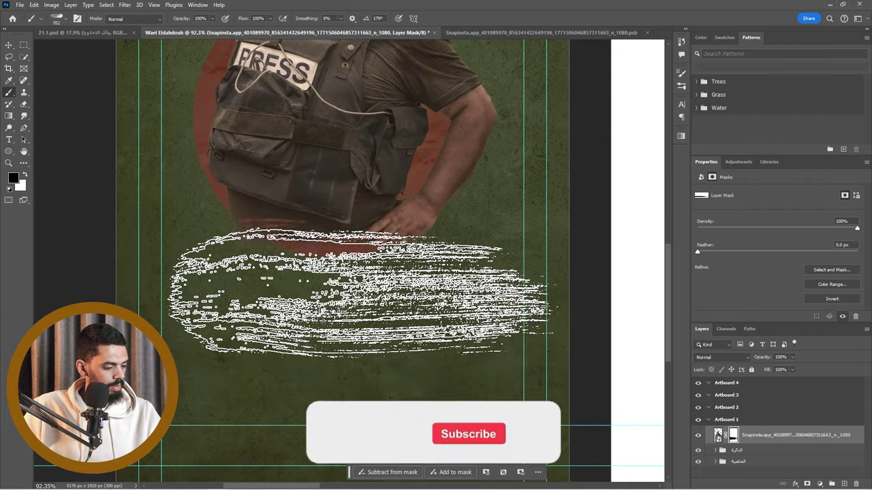
key(shift+Left)
key(shift+Left)
key(shift+Left)
key(shift+Left)
key(shift+Left)
key(shift+Left)
key(shift+Left)
key(shift+Left)
key(shift+Left)
key(shift+Left)
key(shift+Left)
key(shift+Left)
key(shift+Left)
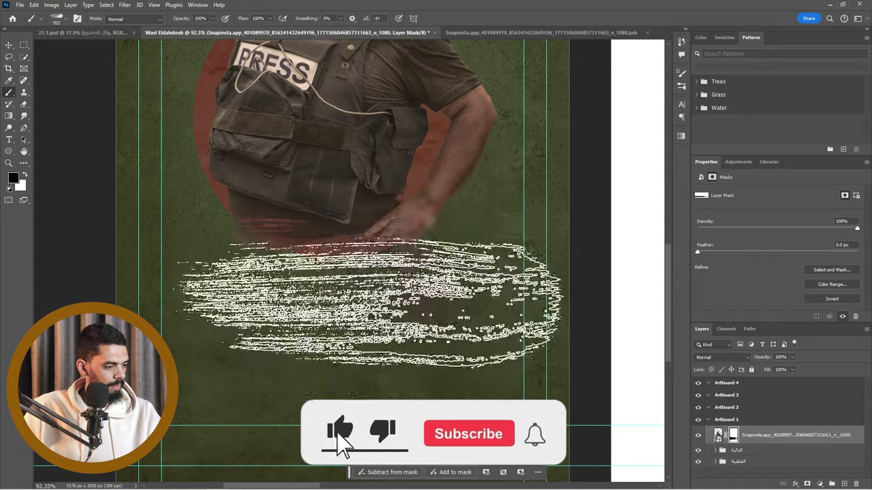
key(shift+Right)
key(shift+Right)
scroll(329, 318, down, 4)
scroll(329, 318, down, 1)
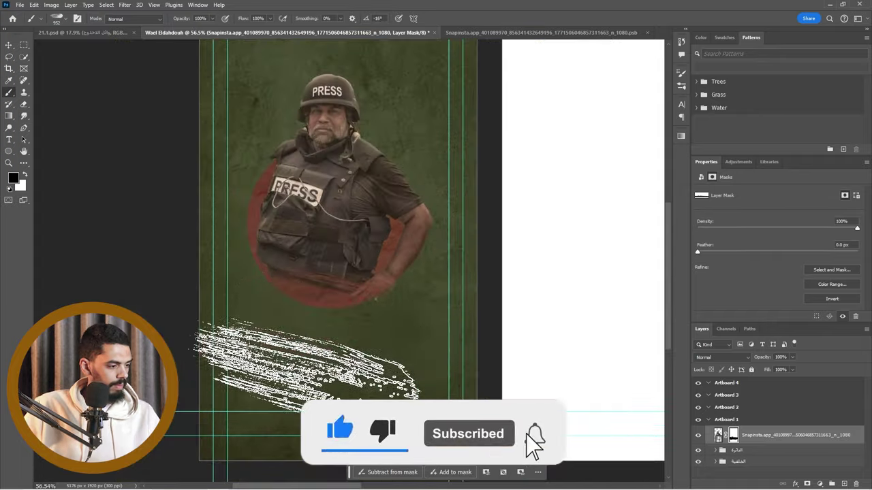
Move the masked portrait slightly down in front of the red circle and return to the Brush tool
key(v)
drag(336, 203, 344, 222)
scroll(349, 314, up, 1)
key(b)
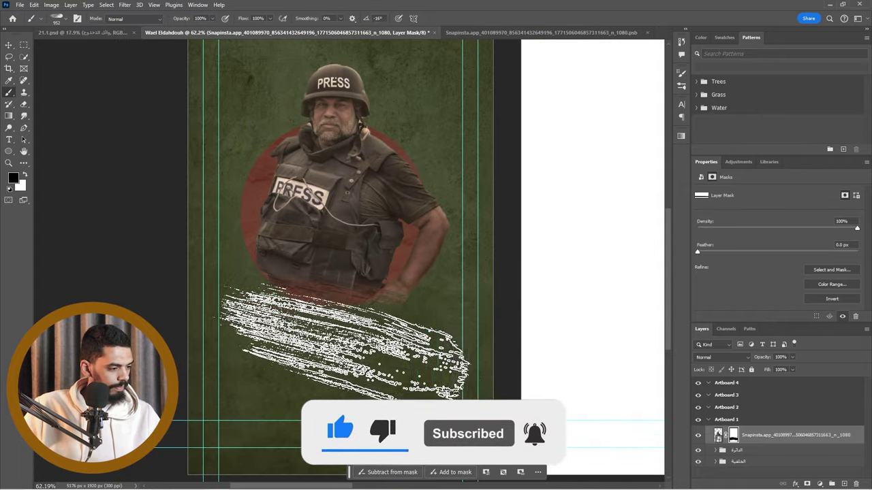
Refine the portrait's faded lower edge around the hand by painting white on its mask with the textured brush, then restore black as foreground
key(x)
click(350, 346)
scroll(350, 346, down, 3)
scroll(347, 347, up, 4)
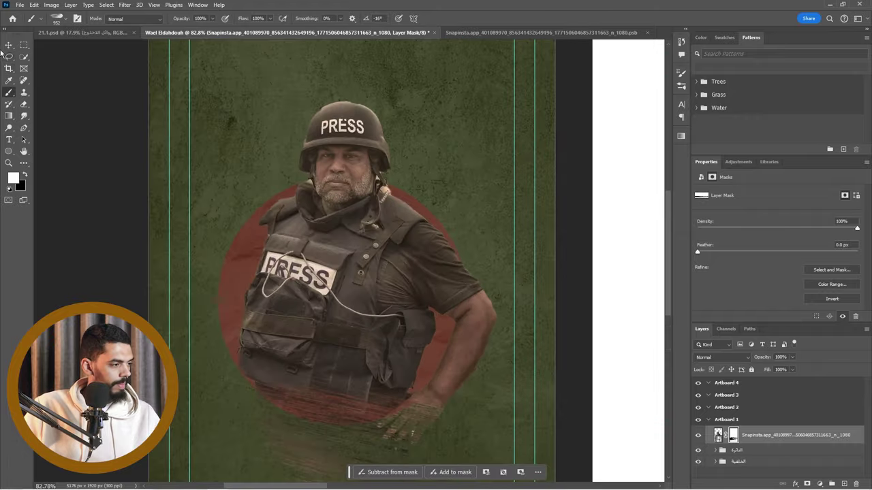
key(v)
scroll(292, 350, down, 5)
scroll(292, 350, up, 3)
key(b)
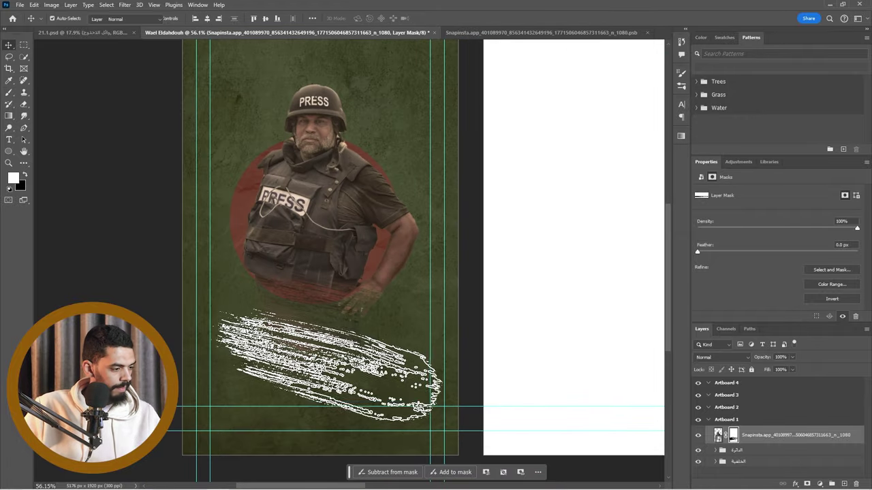
key(x)
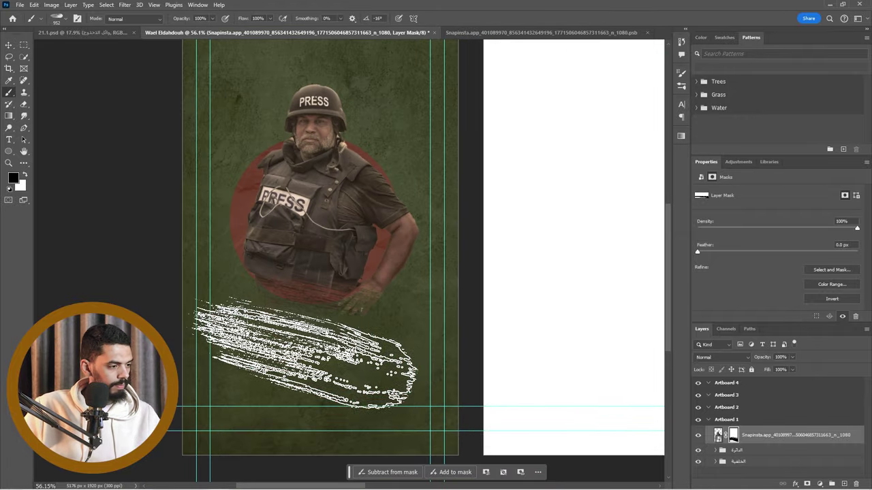
scroll(301, 346, down, 2)
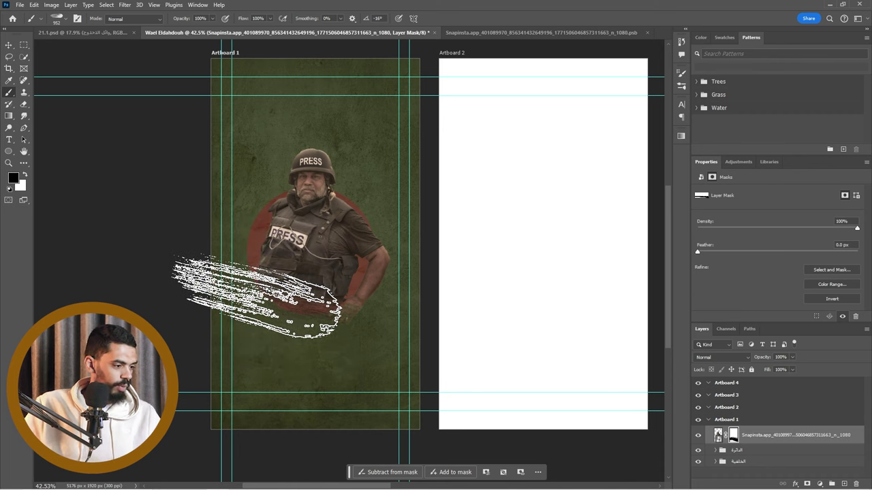
Add the text "وائل الدحدوح او العم ابو حمزة ايقونة الصمود الفلسطيني" below the portrait on Artboard 1
key(v)
key(t)
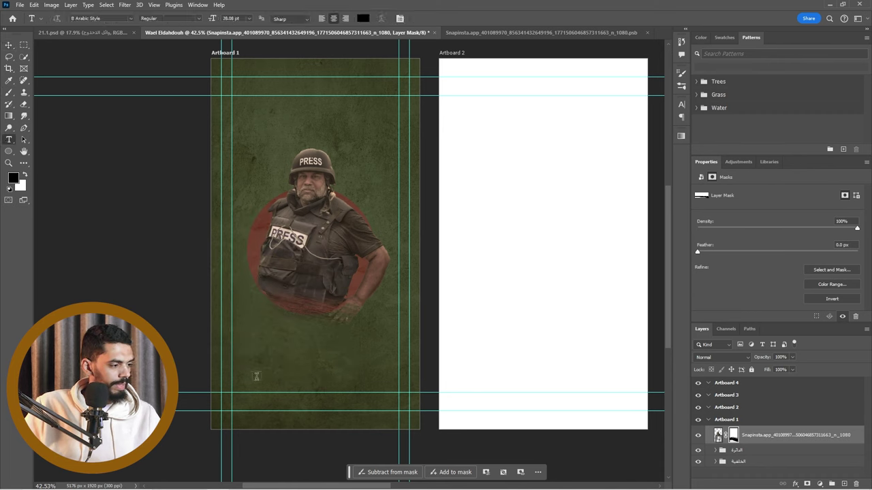
key(alt+Tab)
key(alt+Tab)
click(312, 355)
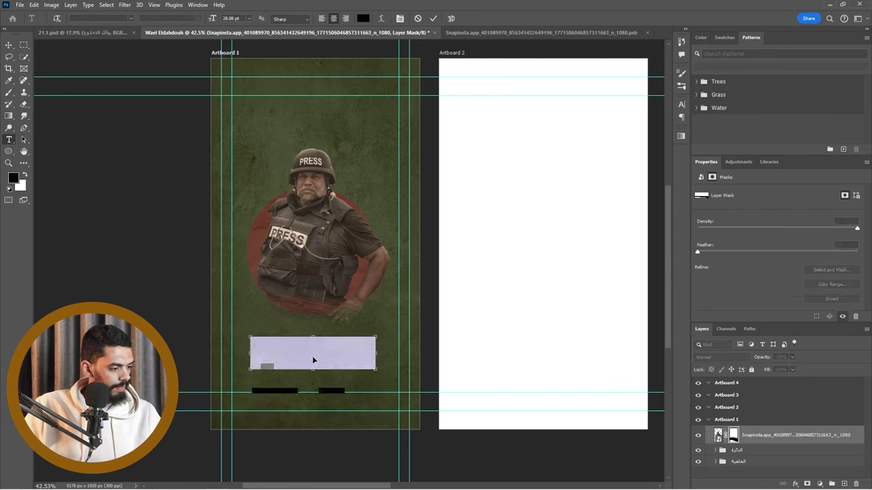
text(وائل الدحدوح او العم ابو حمزة ايقونة الصمود الفلسطيني)
click(9, 45)
Cut "ايقونة الصمود الفلسطيني" out of the Arabic text line below the portrait
double_click(286, 356)
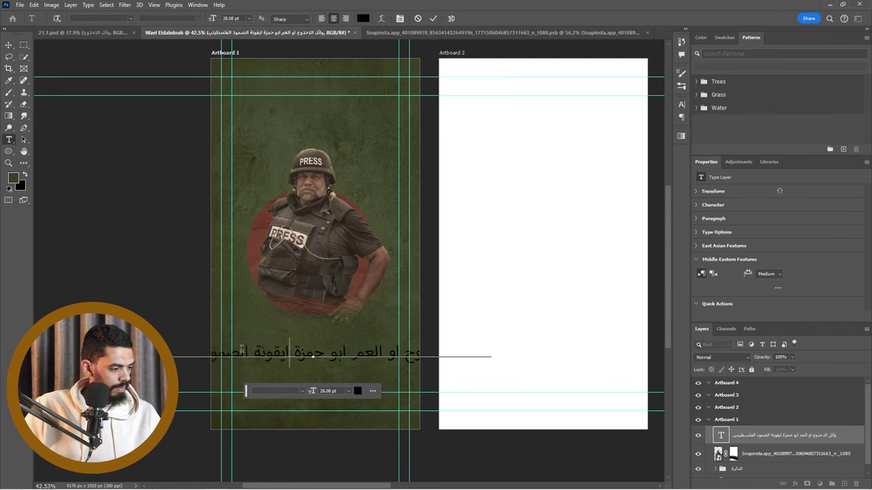
drag(291, 354, 137, 357)
key(ctrl+x)
click(8, 45)
Scale the Arabic text line to 77.26% and move it down to X 540 px, Y 1728 px near the artboard's lower guides
key(ctrl+t)
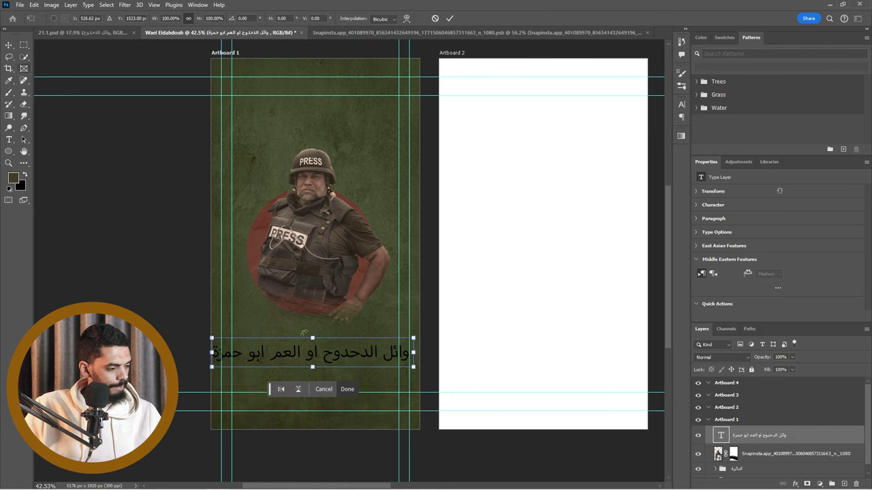
drag(413, 368, 391, 363)
drag(354, 359, 357, 398)
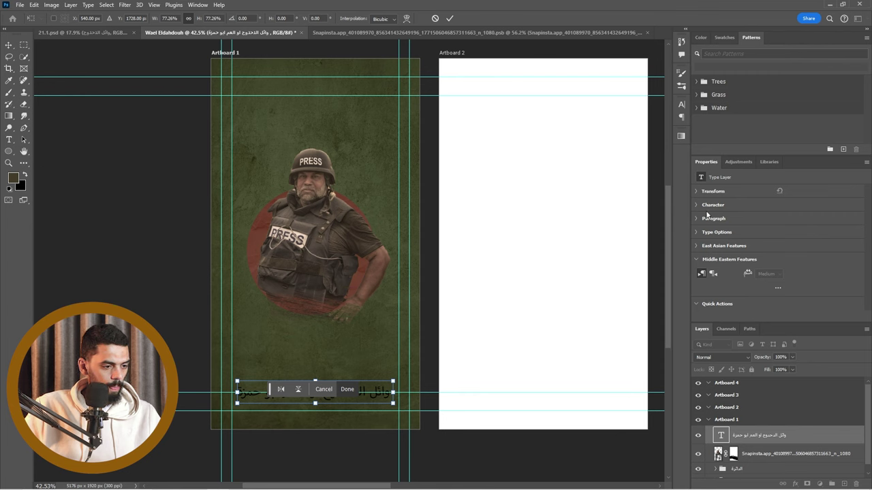
key(Return)
Change the whole Arabic text line's colour to a light sandy yellow
double_click(364, 391)
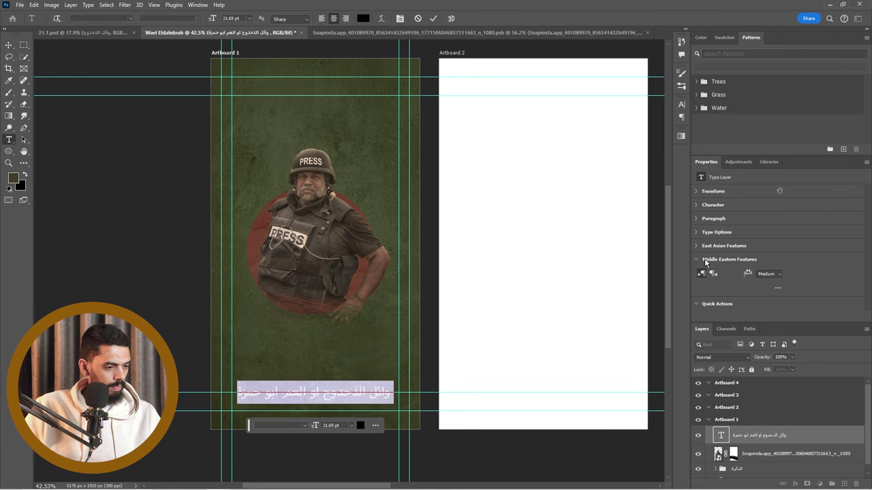
click(768, 301)
click(744, 312)
drag(707, 273, 715, 217)
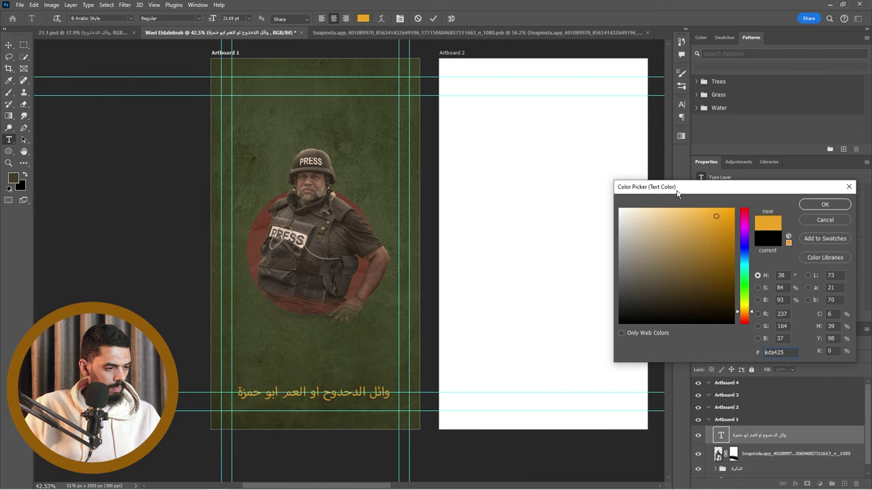
click(842, 206)
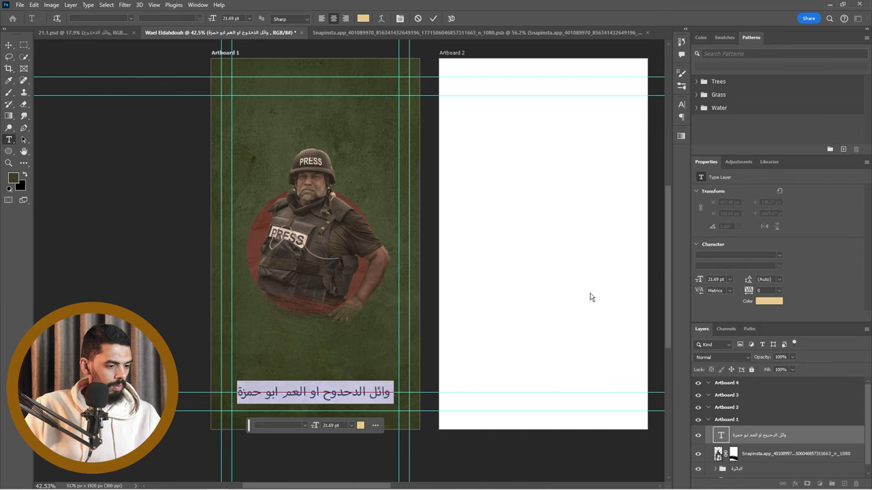
Set the Arabic text line's font to Noto Kufi Arabic ExtraBold and commit the text
click(780, 255)
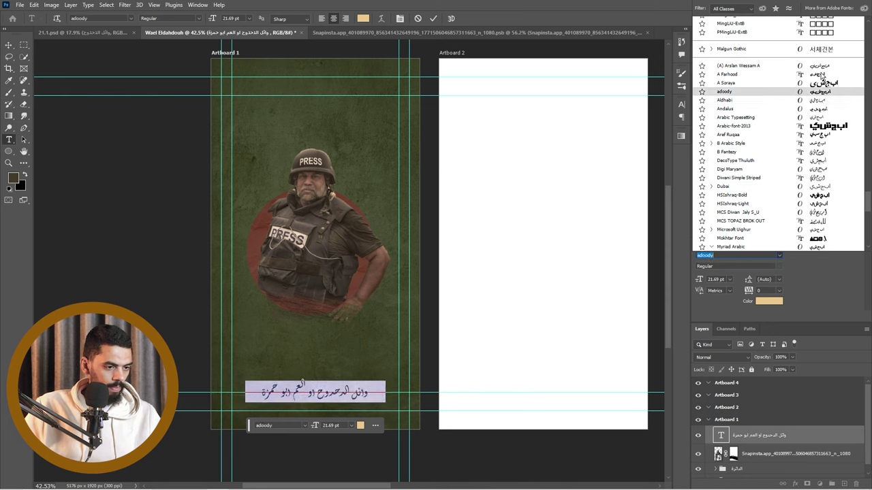
scroll(821, 217, down, 3)
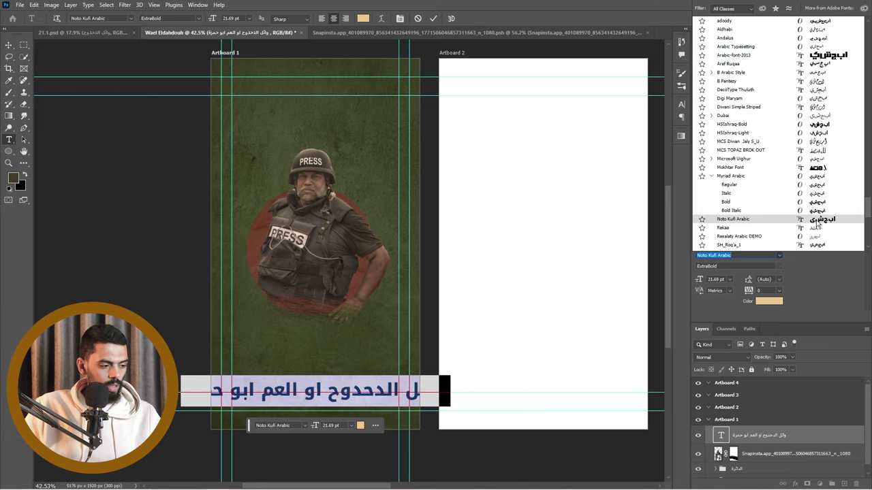
click(821, 218)
click(6, 45)
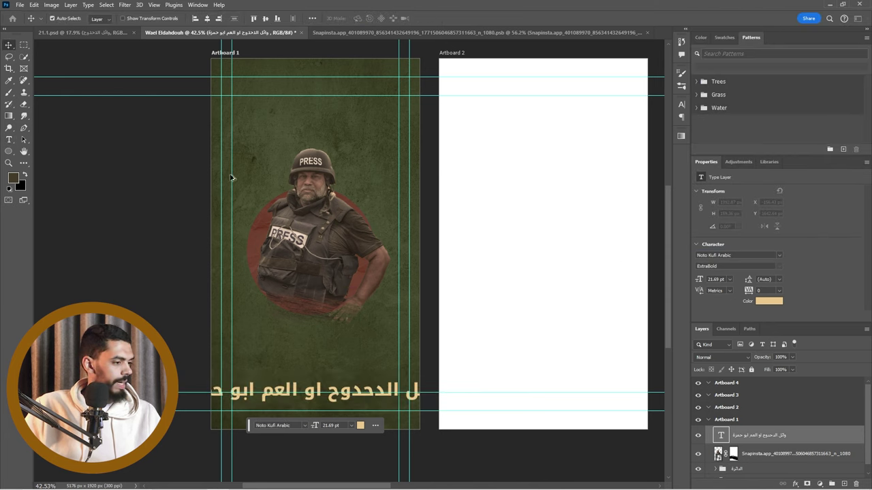
Switch to Chrome, search Google for arabfonts in a new tab, open arbfonts.com and browse its Arabic fonts
click(747, 12)
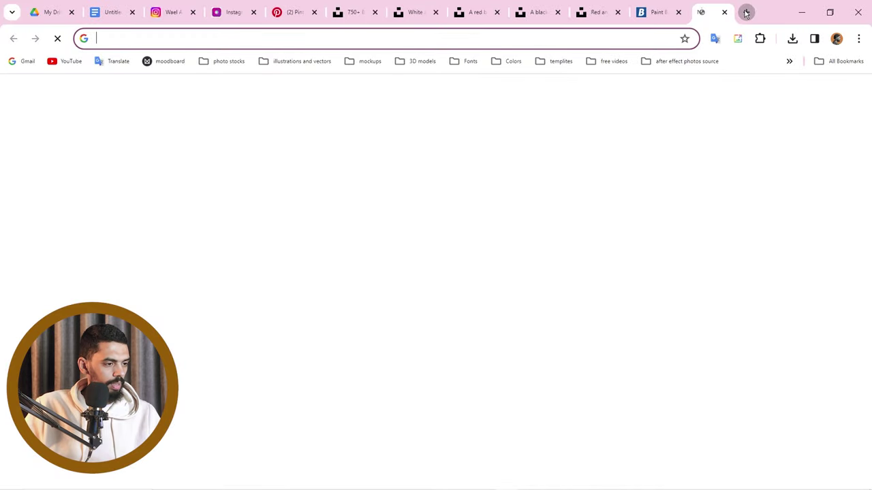
text(ara)
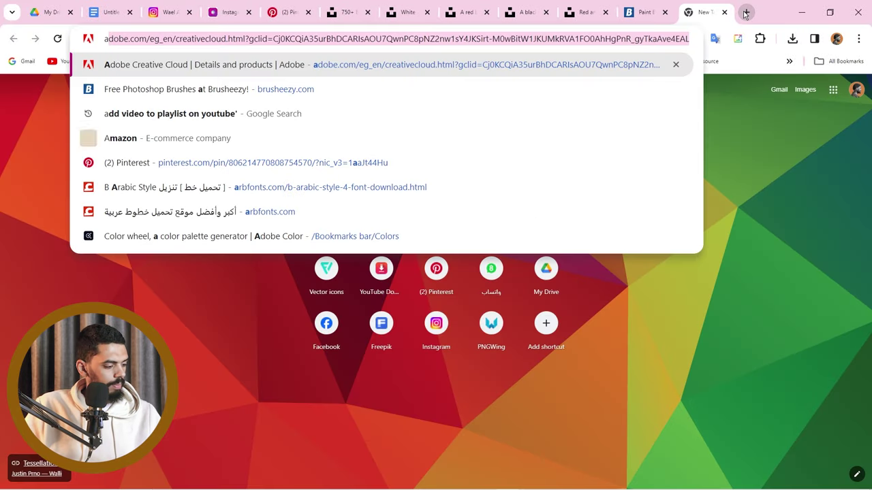
text(b)
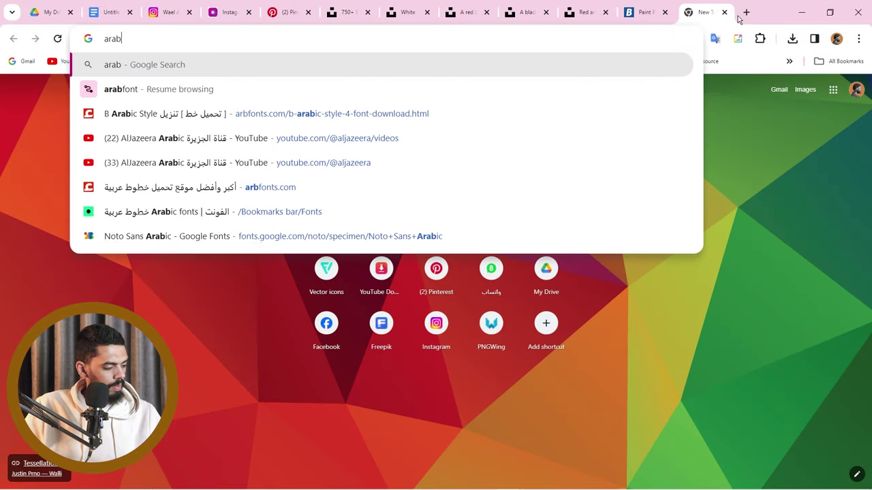
text(fon)
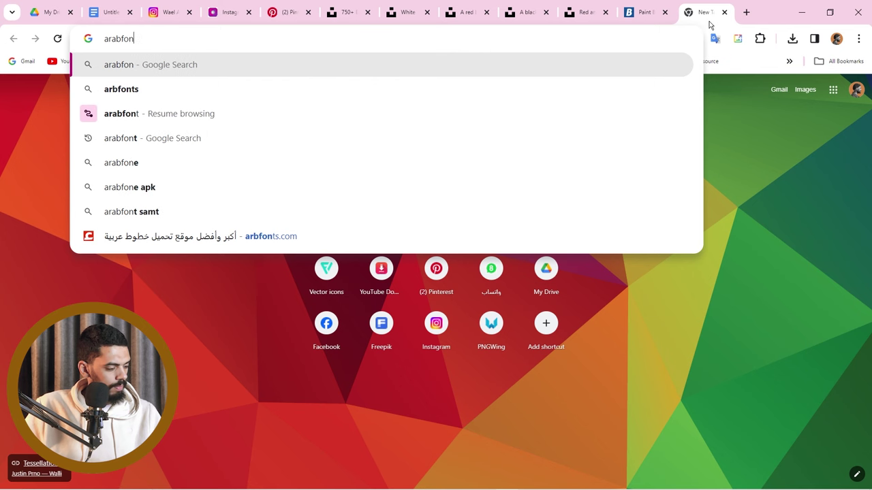
text(ts)
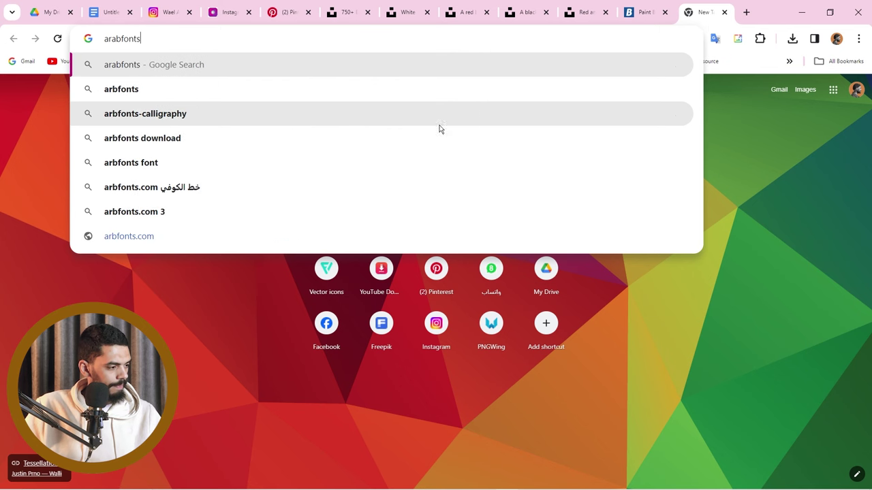
click(324, 98)
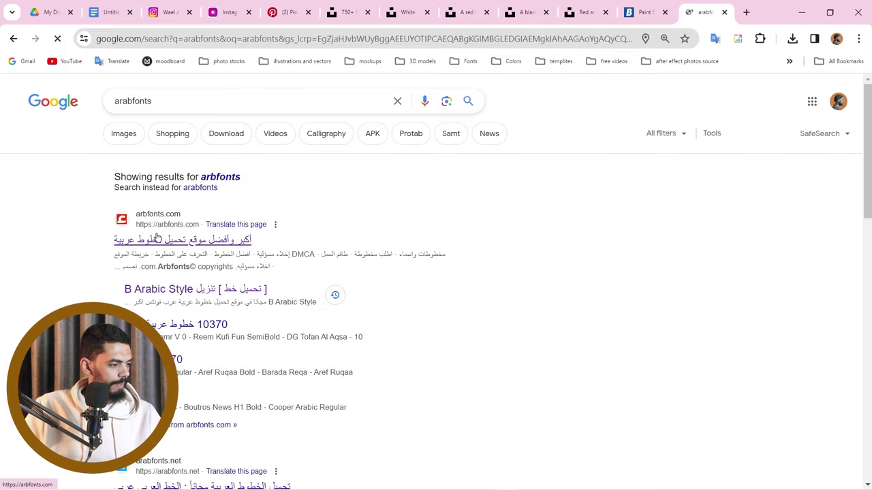
click(170, 224)
scroll(225, 259, down, 1)
scroll(615, 253, down, 20)
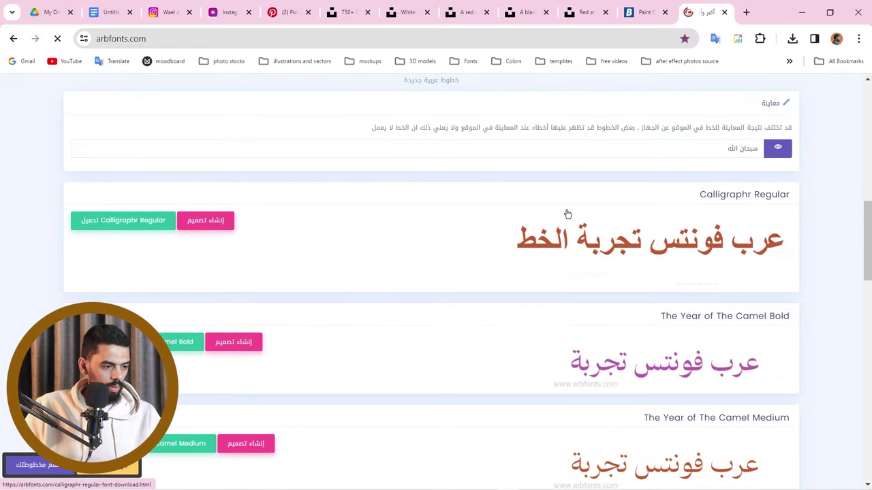
Return to Photoshop and scale the Arabic text line down to 964.36 px wide, so its type size is 15.02 pt
scroll(641, 263, down, 5)
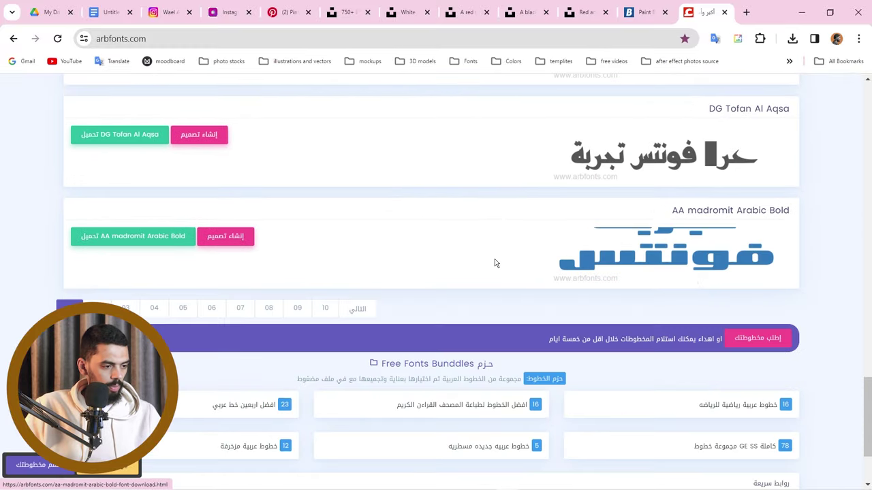
key(alt+Tab)
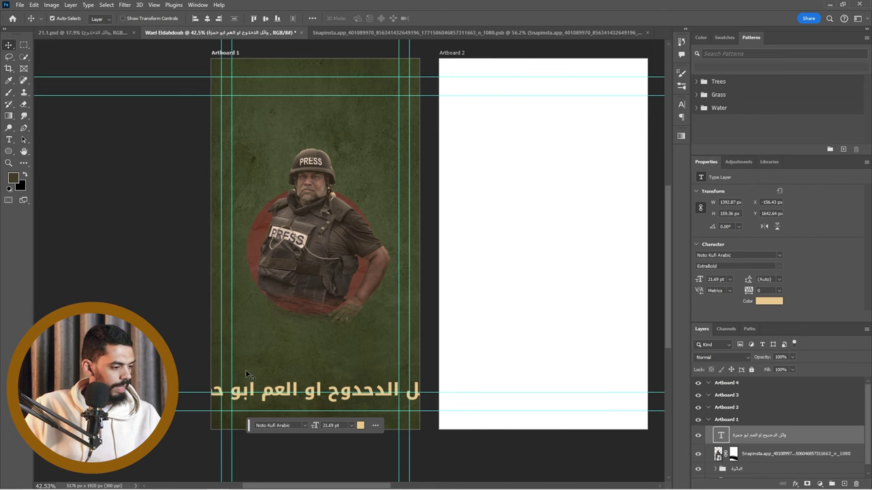
scroll(249, 372, up, 2)
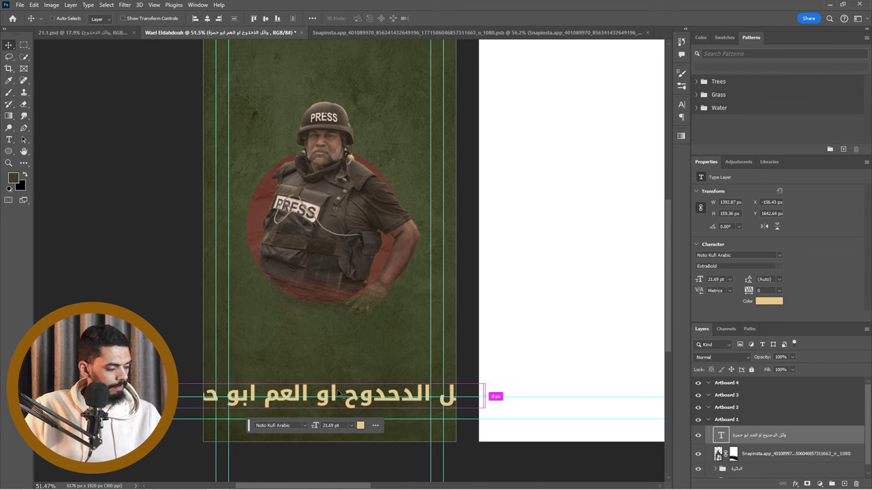
key(ctrl+t)
drag(492, 414, 444, 394)
key(Return)
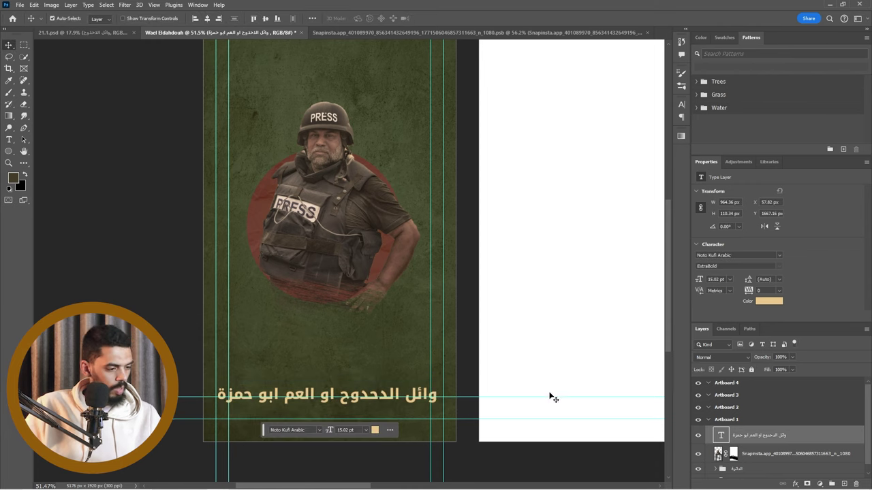
Change the Arabic text line's colour to a darker, muted tan
click(759, 302)
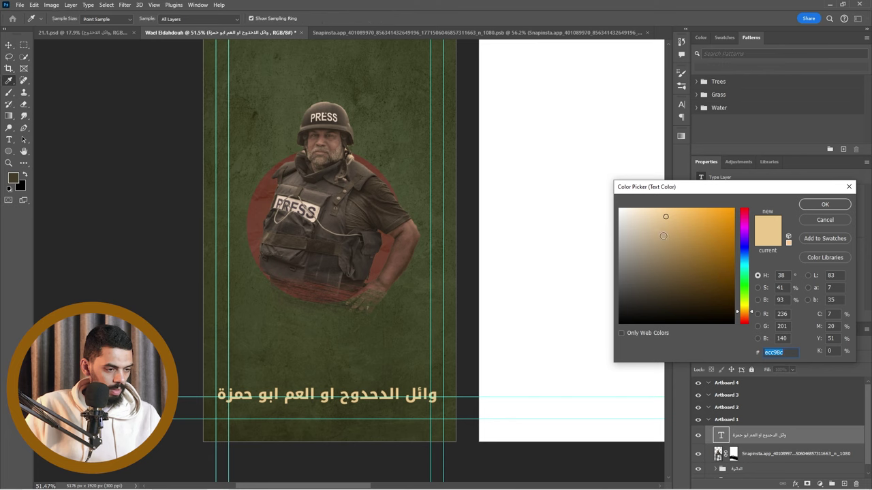
click(662, 235)
click(821, 204)
Move the Arabic text line up to X 82.82 px, Y 1630.16 px, above the artboard's lower guides
scroll(318, 230, up, 3)
scroll(336, 336, down, 2)
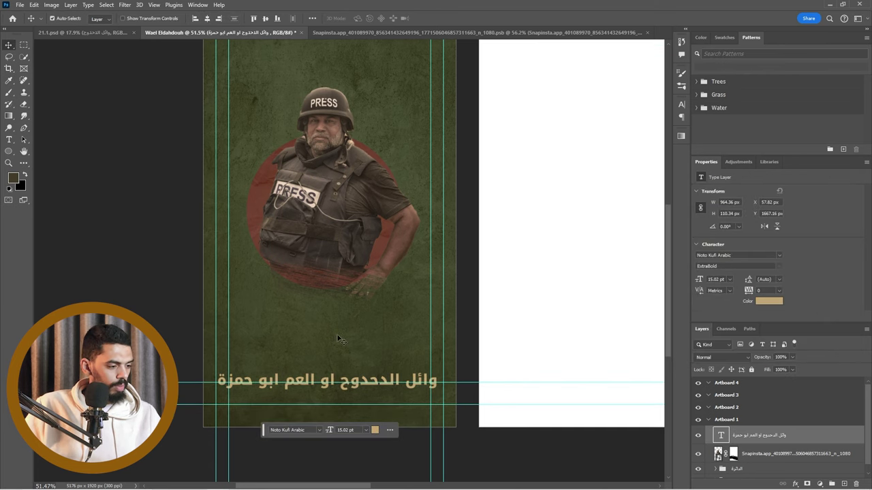
drag(394, 382, 401, 374)
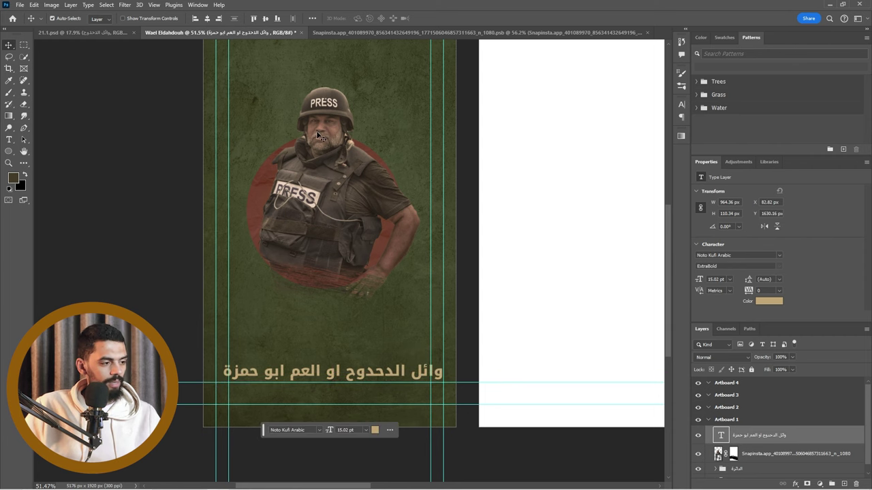
Switch to the Google Docs script in Chrome and select the closing words of the introduction's first line
scroll(320, 279, down, 1)
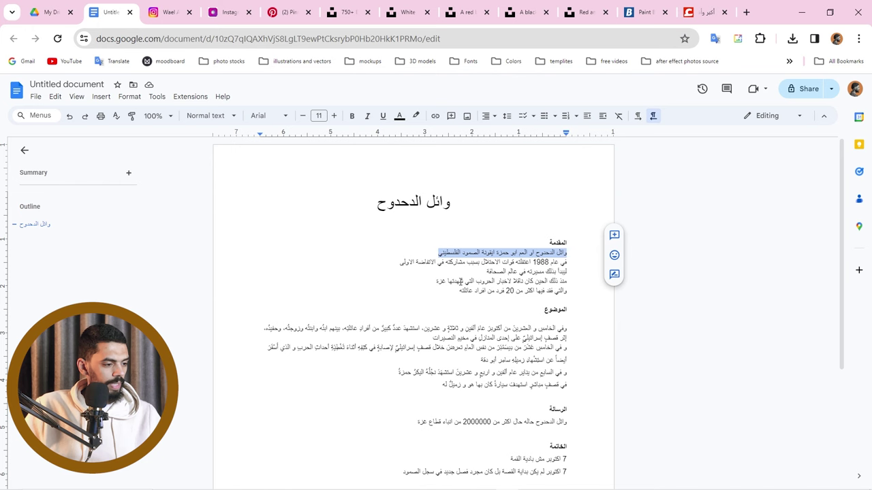
click(461, 266)
drag(497, 252, 423, 251)
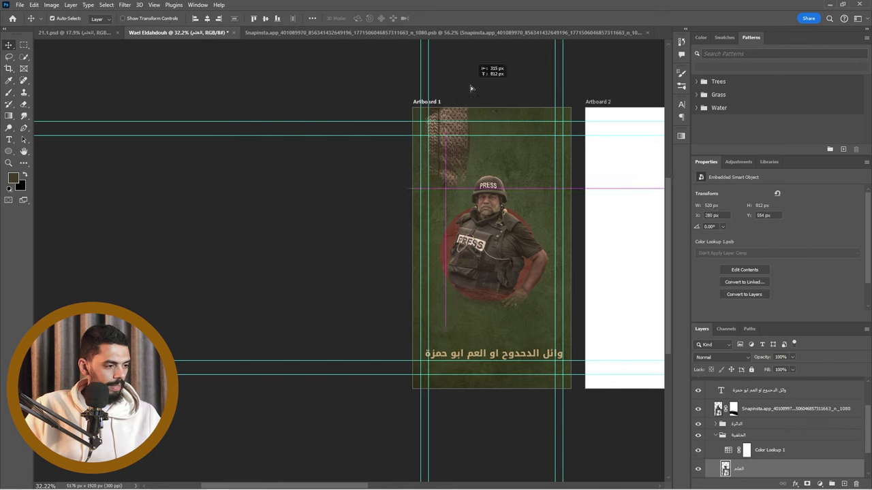
In Photoshop, move the patterned scarf layer to X -35 px, Y -258 px on Artboard 1 and open its smart object contents
drag(471, 88, 471, 88)
scroll(543, 162, up, 5)
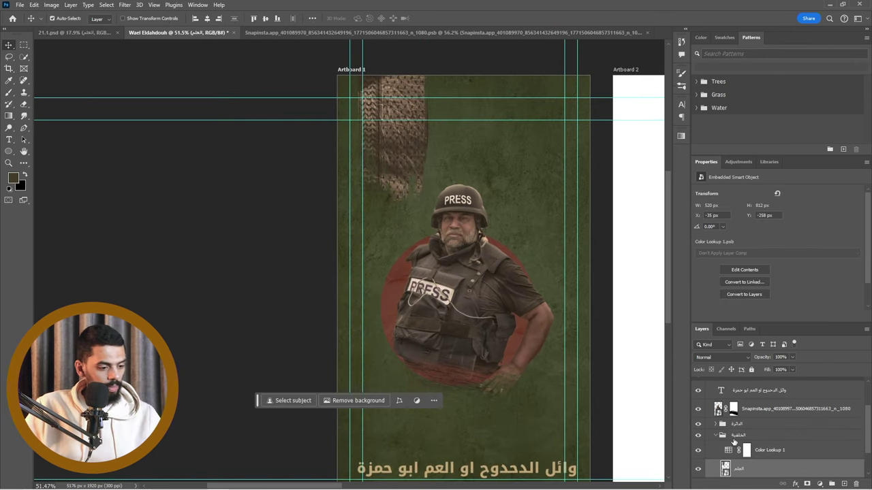
double_click(725, 468)
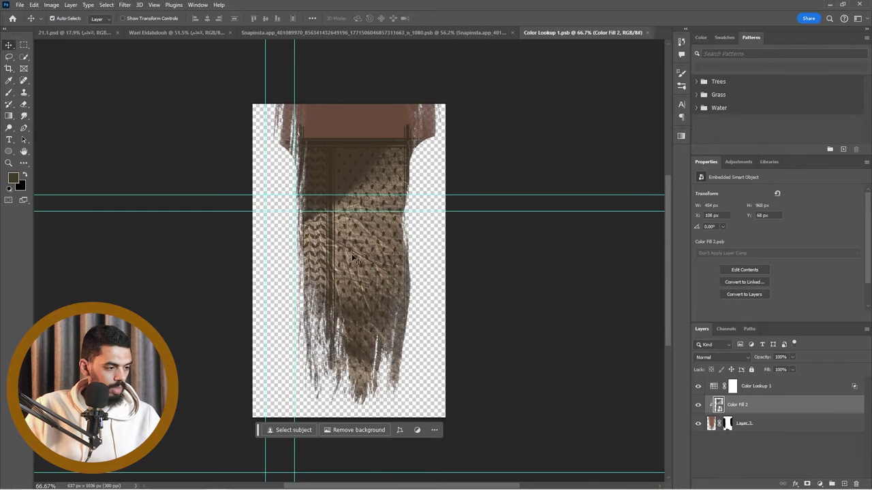
Examine the scarf with its clipping mask and Color Lookup 1 layer toggled off and on, and open the nested Color Fill 2 smart object
alt+click(697, 423)
click(697, 404)
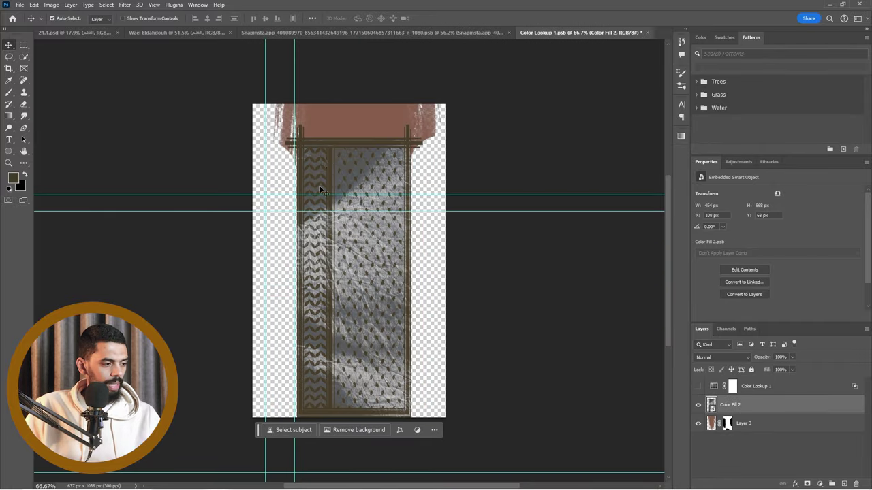
alt+click(712, 411)
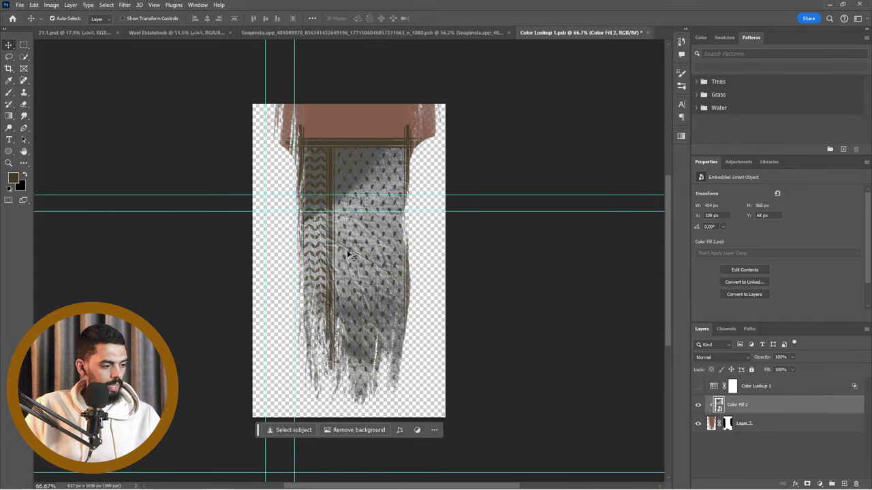
click(697, 386)
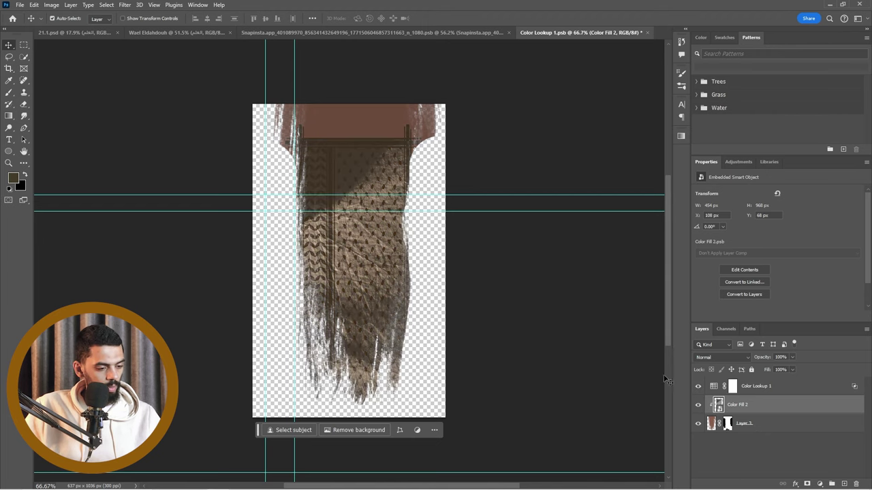
double_click(719, 406)
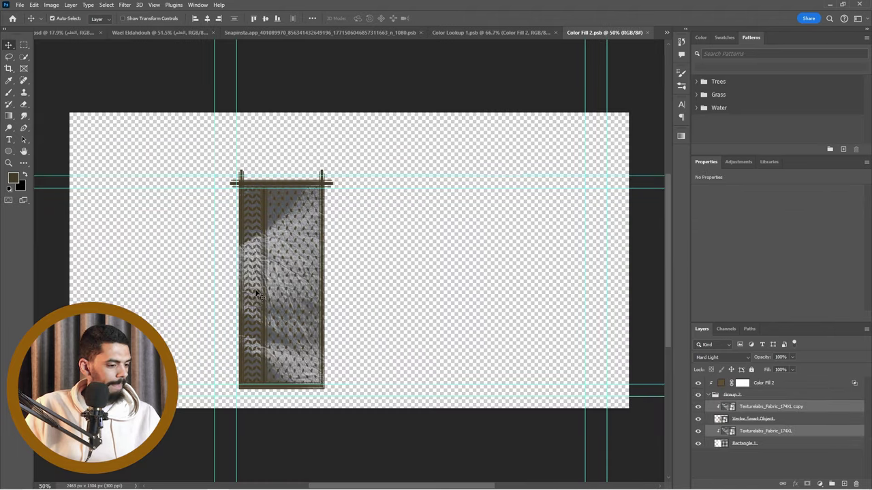
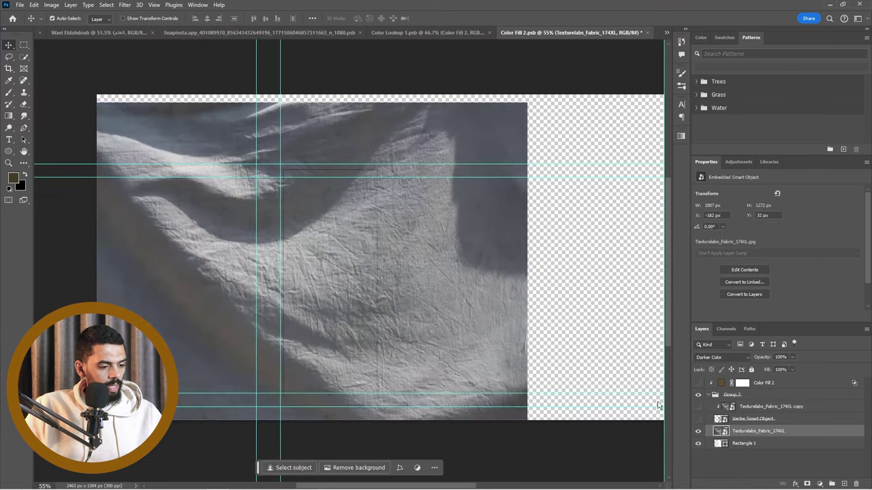
Switch to Chrome and browse Unsplash's fabric texture photos, opening the dark grey linen photo in a new tab
key(alt+Tab)
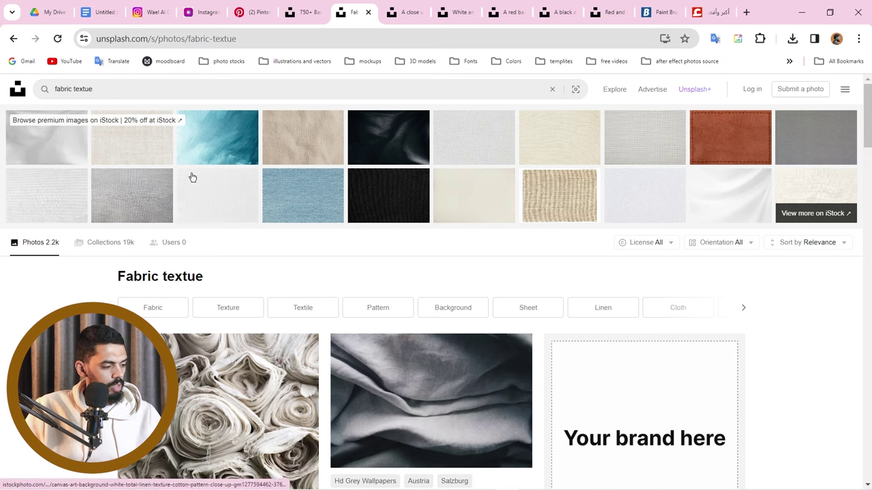
scroll(129, 265, down, 3)
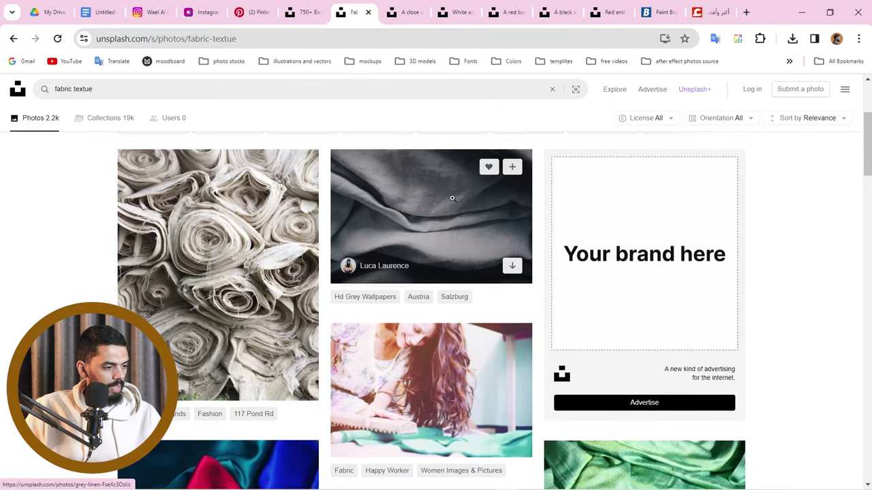
middle_click(451, 198)
scroll(452, 198, down, 12)
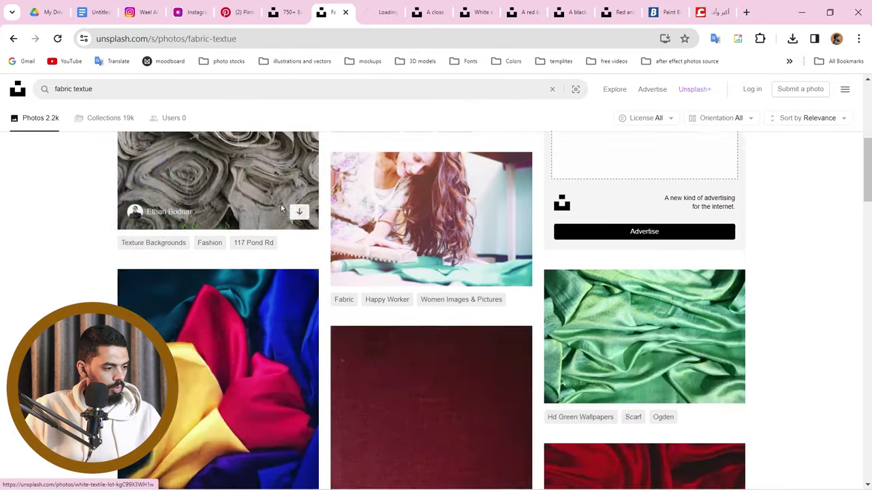
Browse the Unsplash fabric texture photo results for a suitable cloth texture
scroll(89, 176, down, 3)
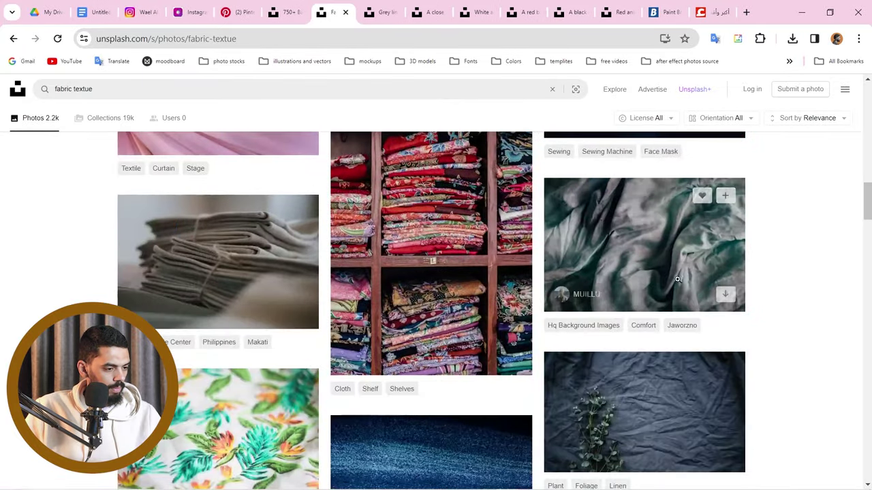
scroll(668, 230, down, 4)
scroll(803, 248, down, 6)
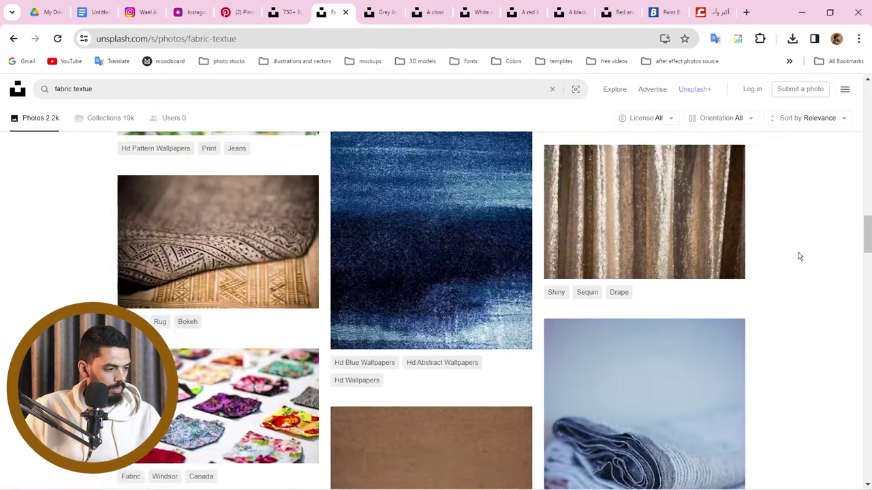
scroll(691, 304, down, 2)
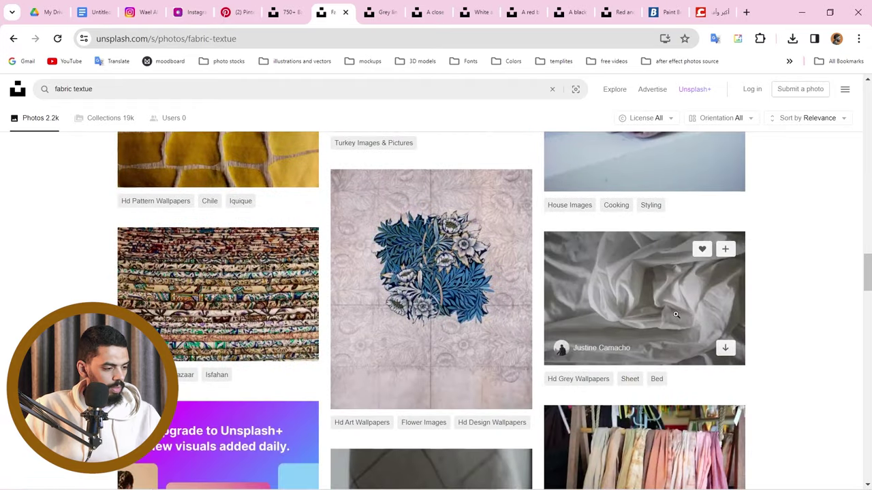
scroll(675, 314, down, 10)
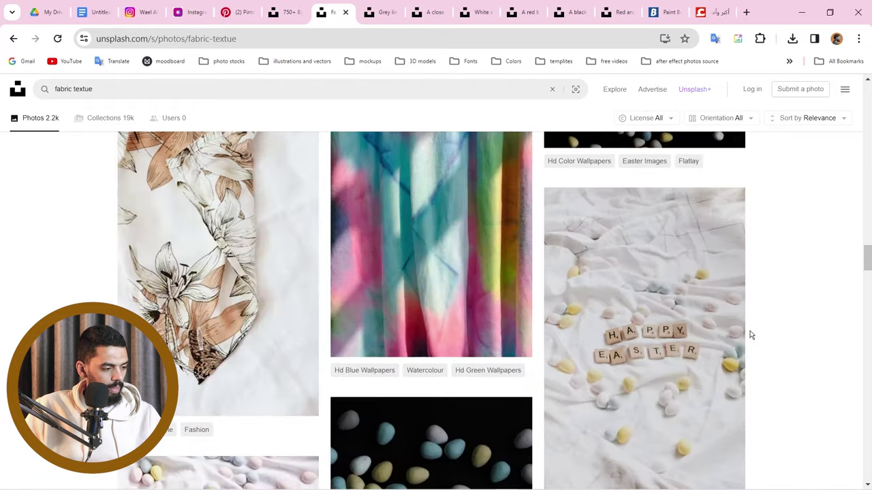
Switch to Photoshop, clip the Texturelabs_Fabric_174XL layer to Rectangle 1, and show the Vector Smart Object layer
key(alt+Tab)
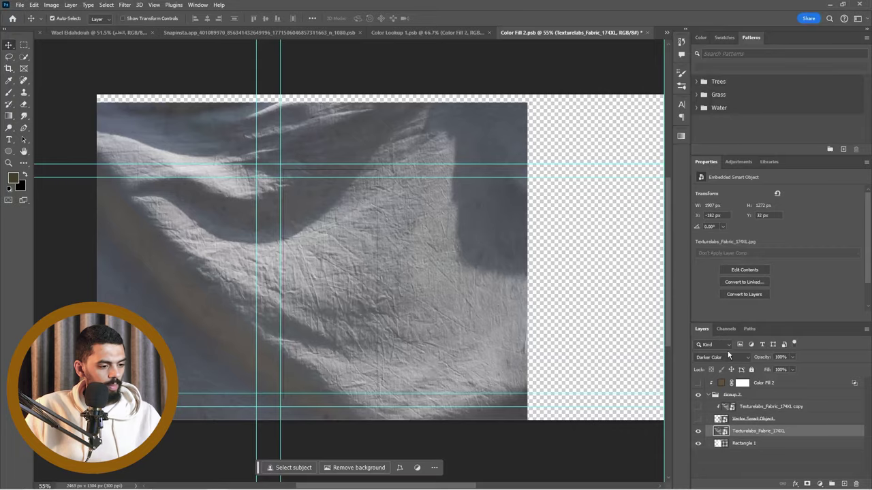
alt+click(708, 437)
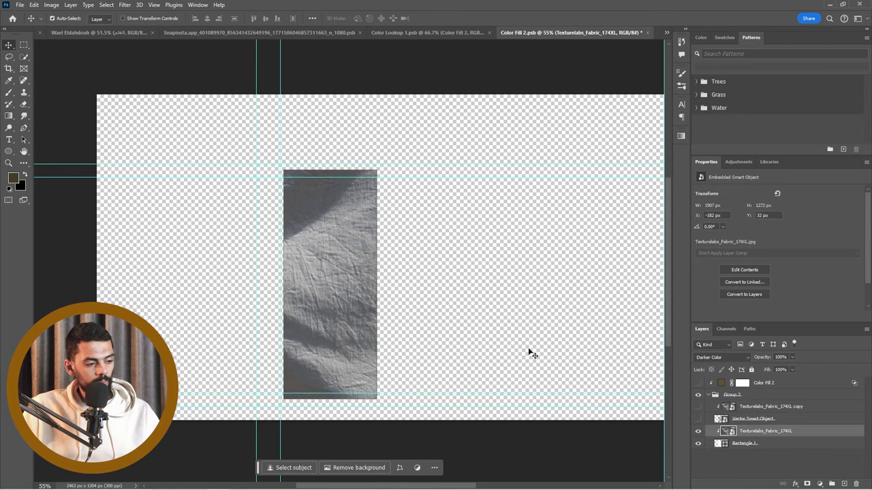
click(697, 419)
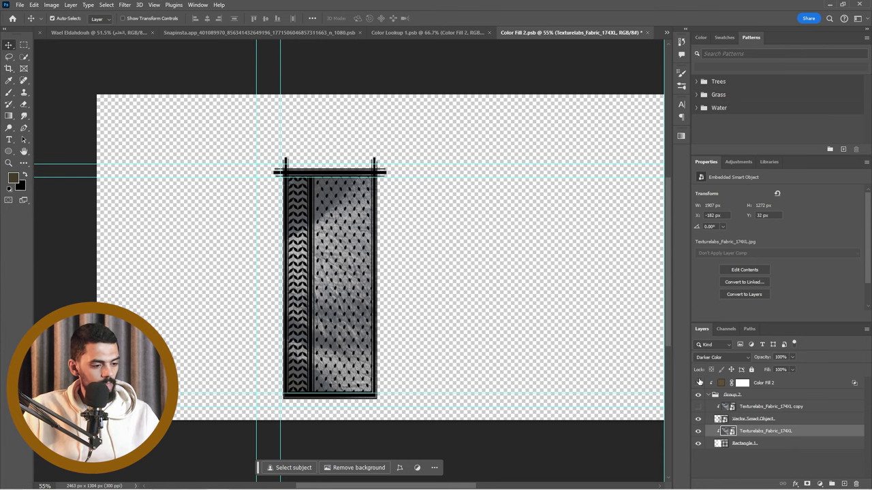
Open the Vector Smart Object's contents in Illustrator and examine the black pattern artwork
click(717, 420)
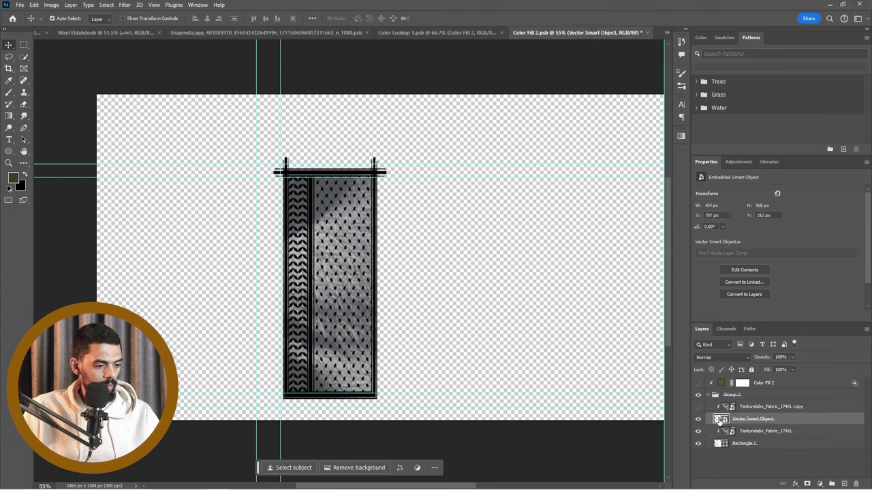
double_click(717, 420)
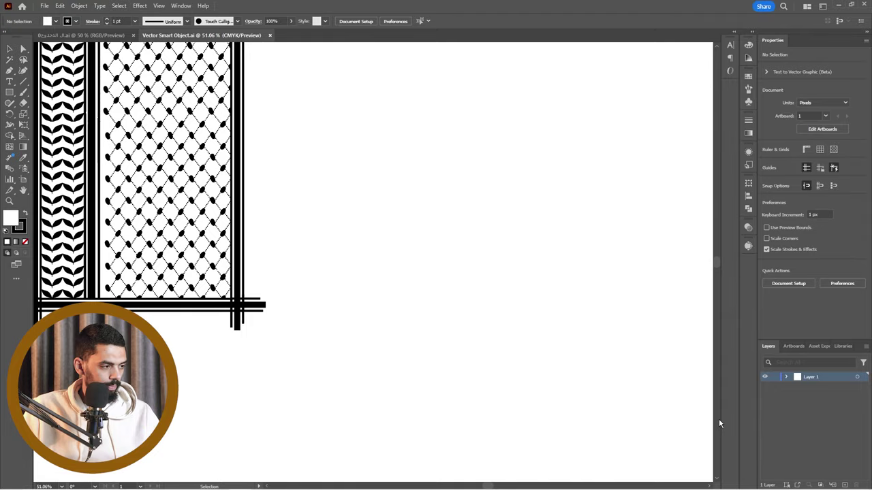
scroll(411, 262, down, 1)
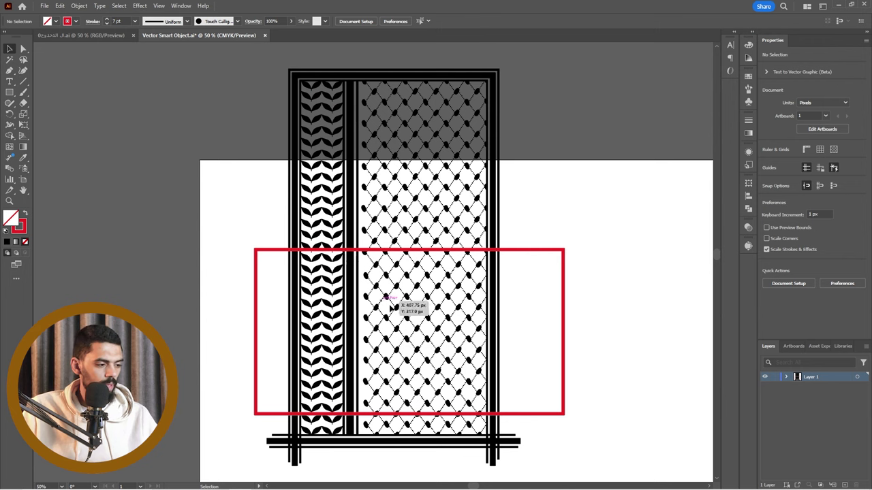
Switch back to Photoshop and view the pattern with both fabric texture layers and Rectangle 1 hidden
key(alt+Tab)
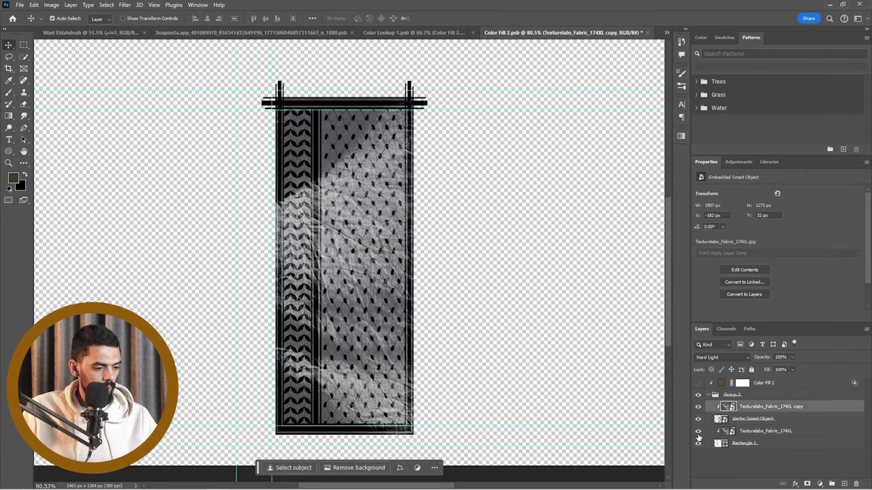
click(697, 432)
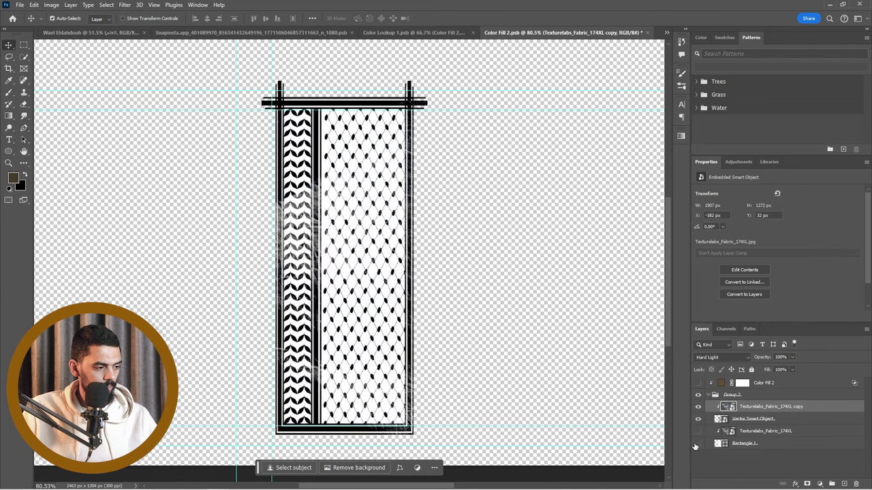
click(696, 444)
click(697, 407)
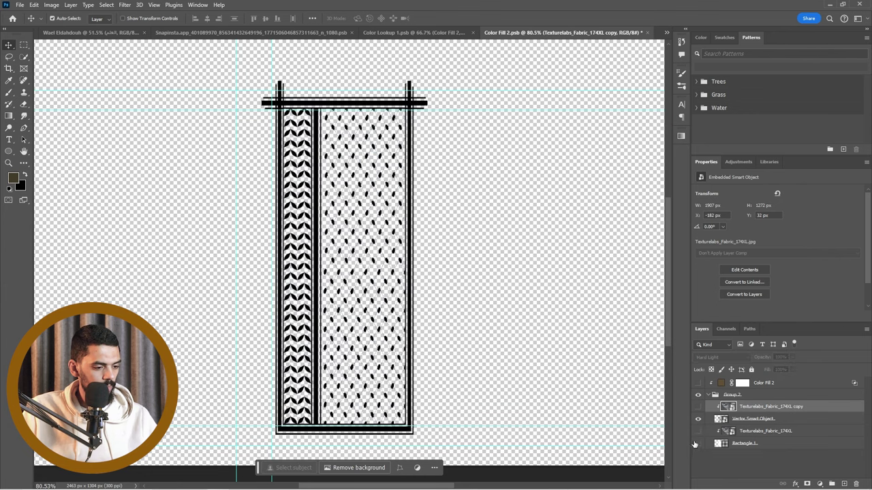
click(697, 444)
click(695, 445)
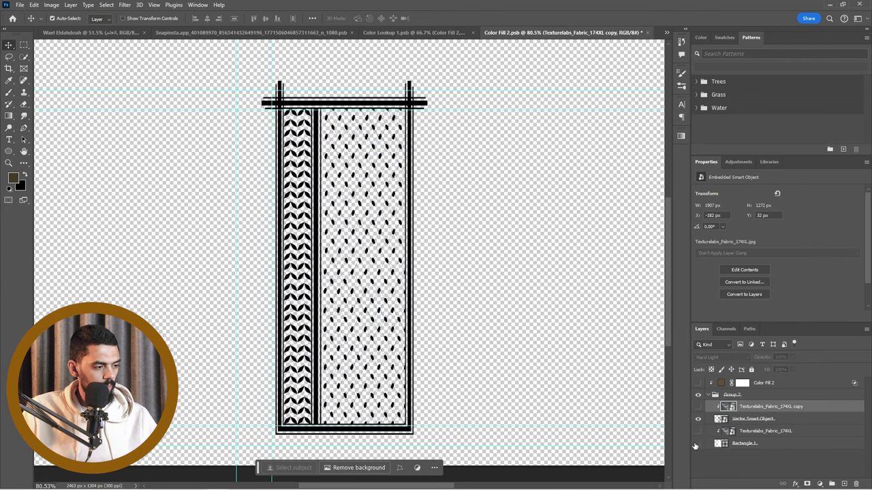
Show Rectangle 1 and the Texturelabs_Fabric_174XL layer clipped to it, and select that texture layer
click(697, 444)
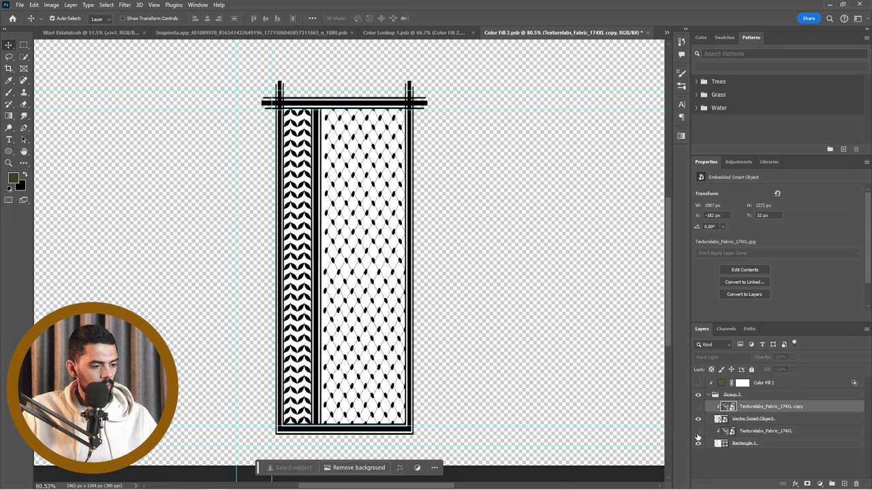
click(696, 431)
click(761, 432)
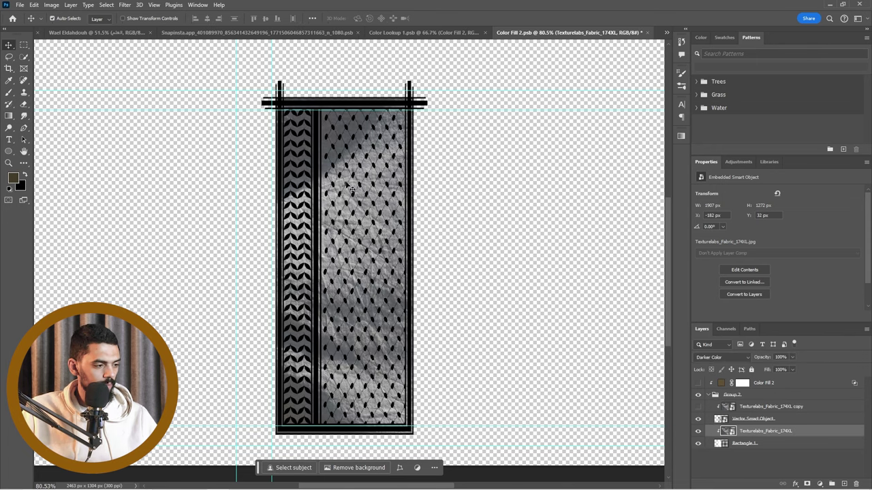
Show the Texturelabs_Fabric_174XL copy layer and compare the artwork with and without it
scroll(316, 182, up, 1)
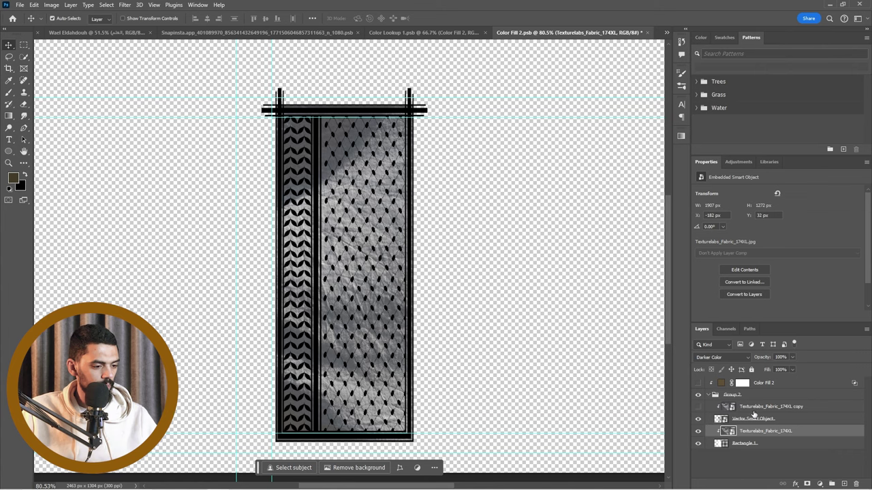
click(736, 406)
click(697, 407)
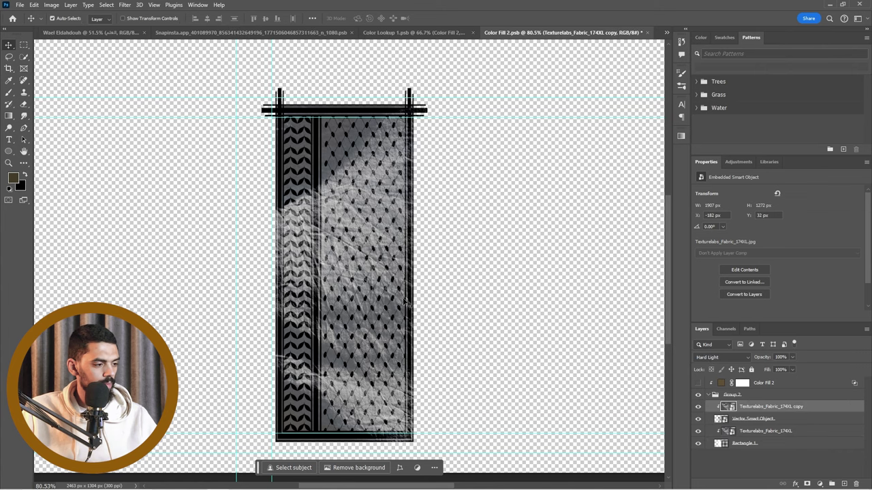
click(697, 407)
click(697, 407)
click(697, 407)
click(697, 408)
Show the Color Fill 2 layer, try the Normal blend mode on it, and set it back to Lighter Color
click(748, 397)
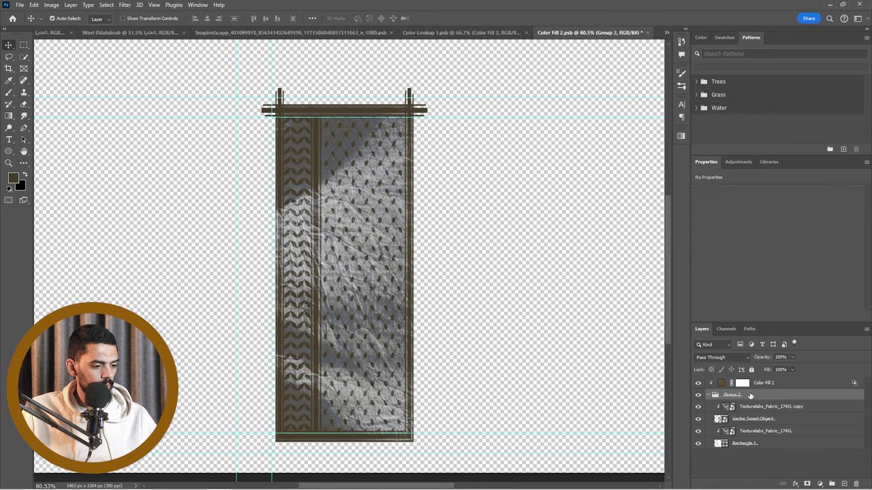
click(763, 383)
click(721, 357)
click(717, 242)
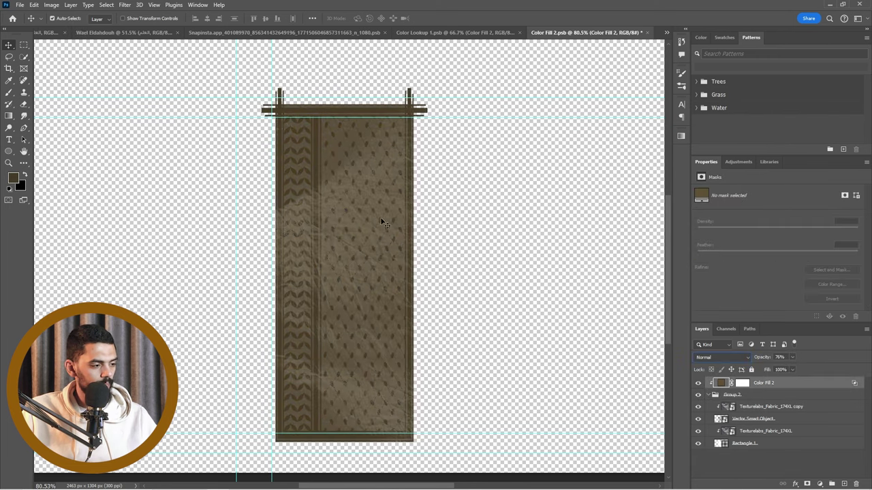
click(713, 354)
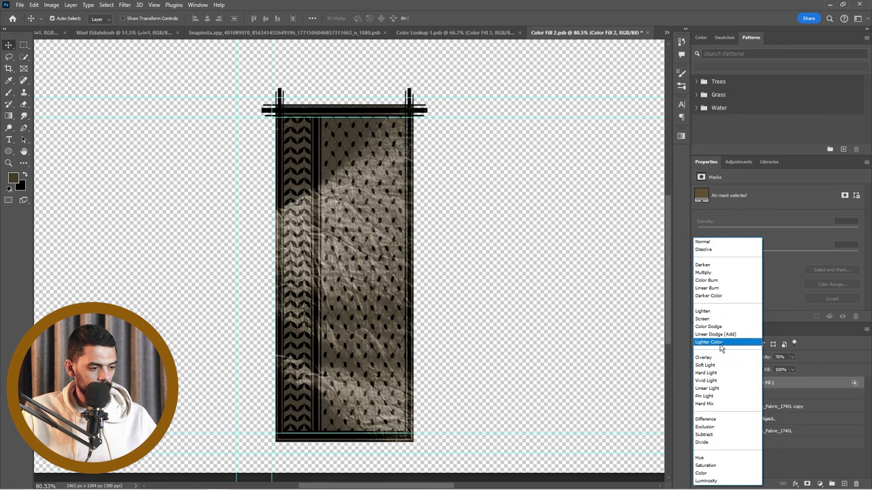
click(722, 341)
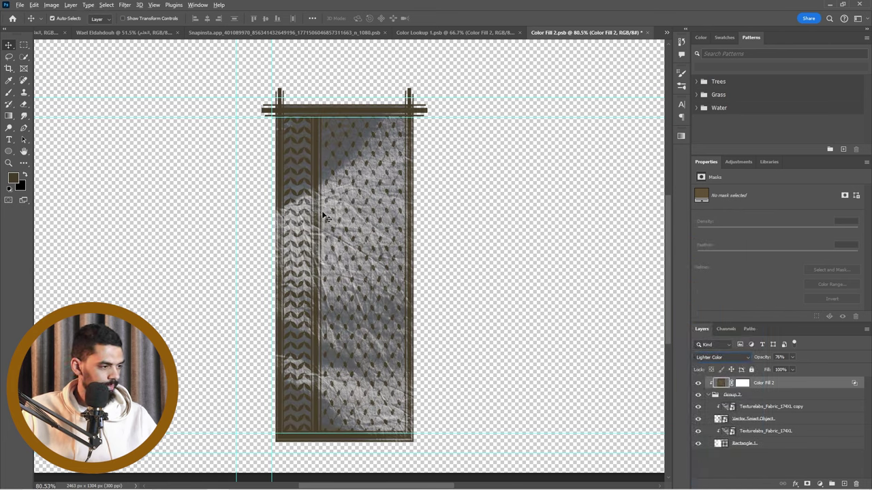
In Color Lookup 1.psb, compare the brush shape with and without Color Fill 2, and show the Color Lookup 1 adjustment
click(428, 34)
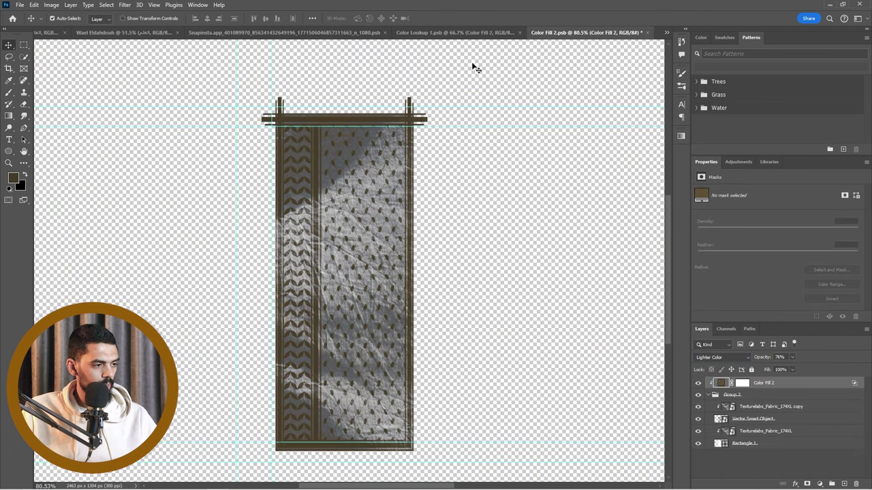
click(455, 32)
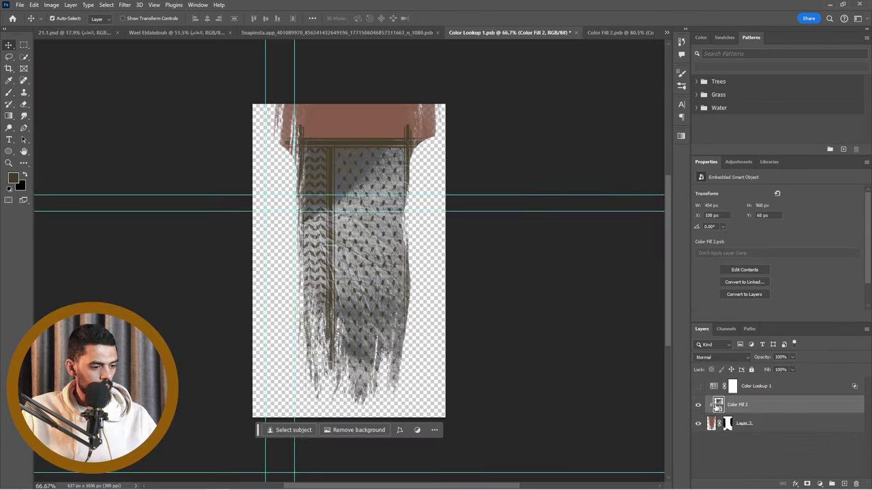
click(697, 405)
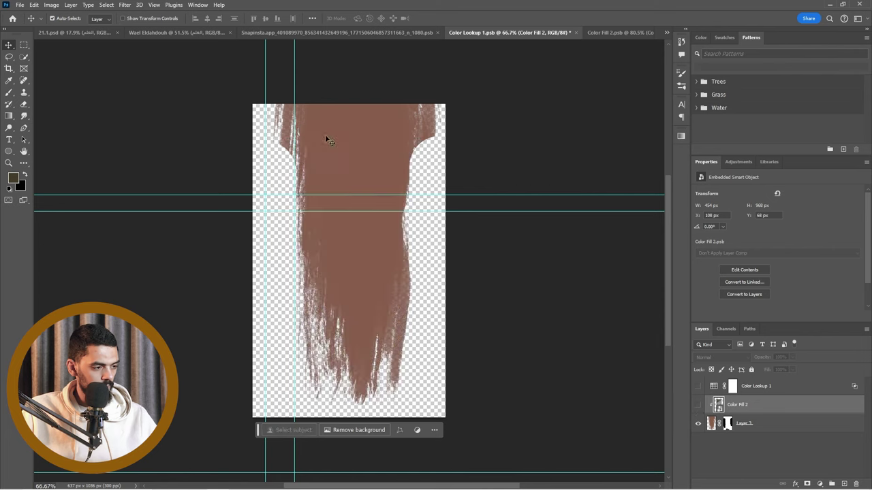
click(698, 405)
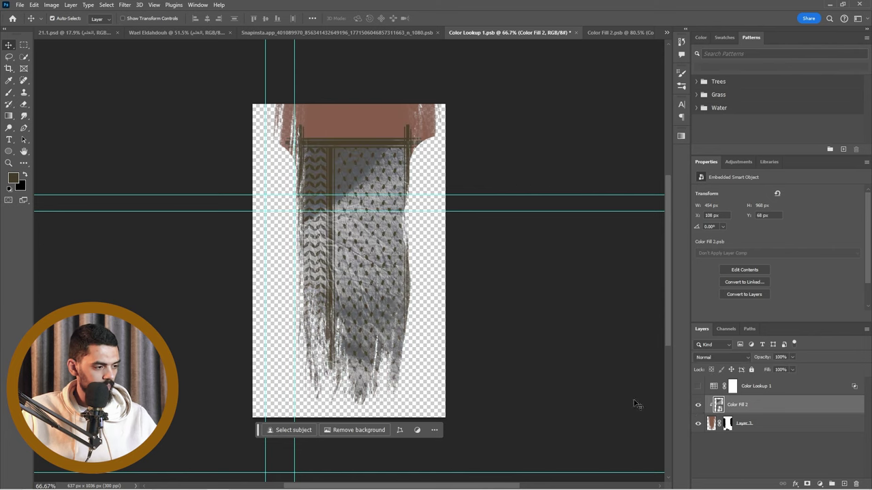
click(696, 386)
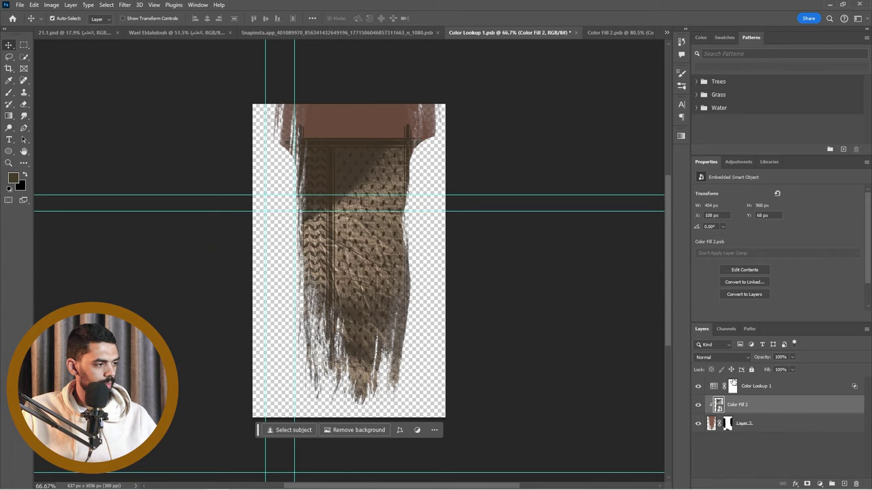
In the poster document, place the Color Lookup 1 adjustment below the العلم smart object and open that smart object's contents
click(179, 32)
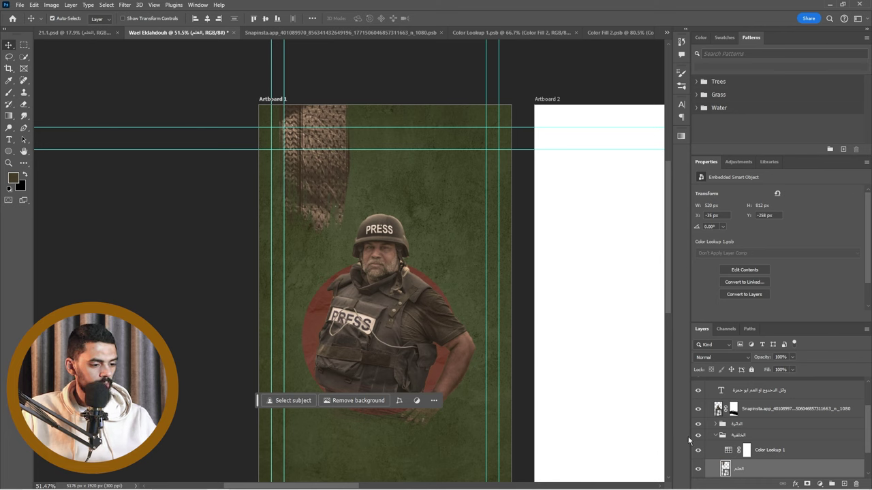
scroll(766, 440, down, 1)
click(768, 426)
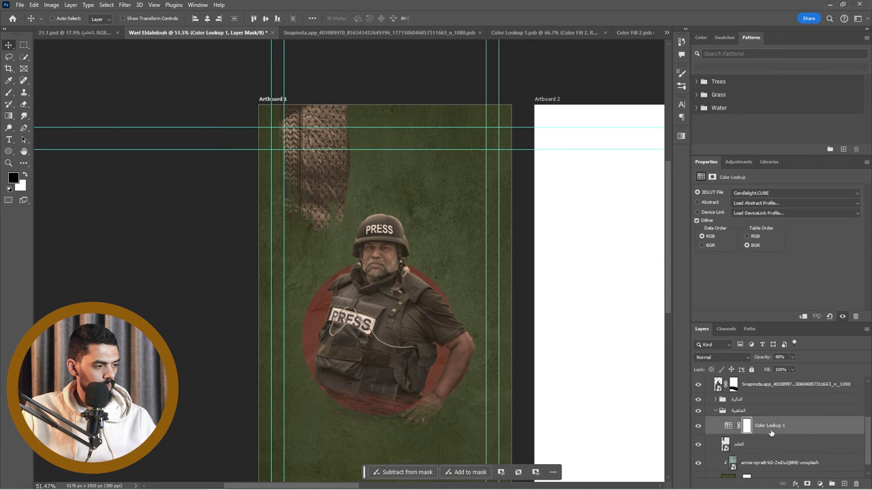
click(730, 429)
double_click(726, 442)
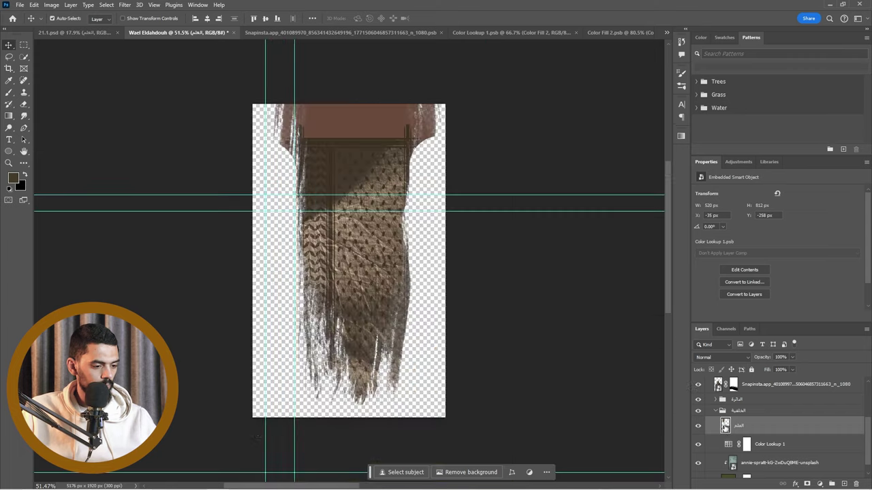
Replace the Color Lookup 1 adjustment in Color Lookup 1.psb with one at 48% opacity, and save the file
click(741, 391)
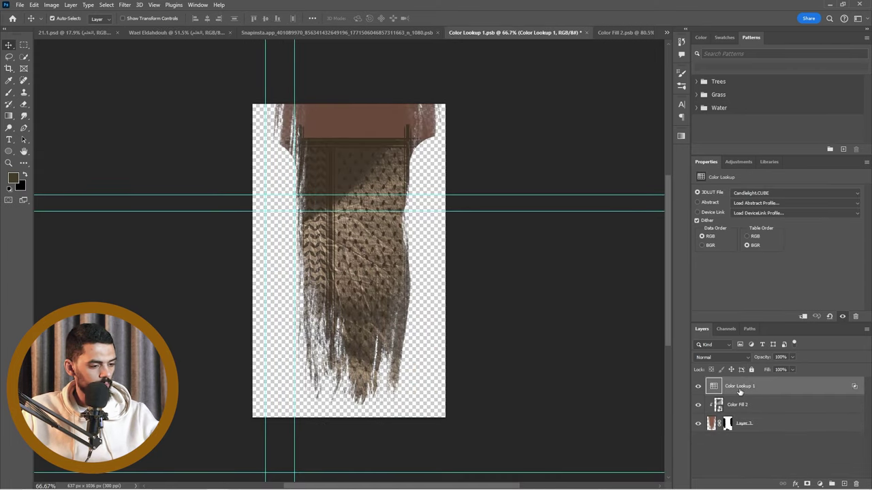
key(Delete)
key(ctrl+z)
key(ctrl+s)
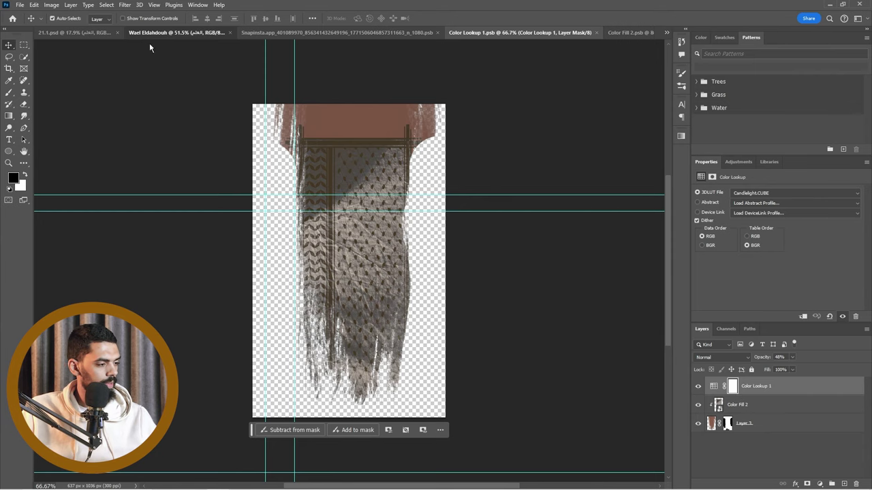
Examine the updated fabric artwork on the poster's Artboard 1, and return to Color Lookup 1.psb
click(151, 32)
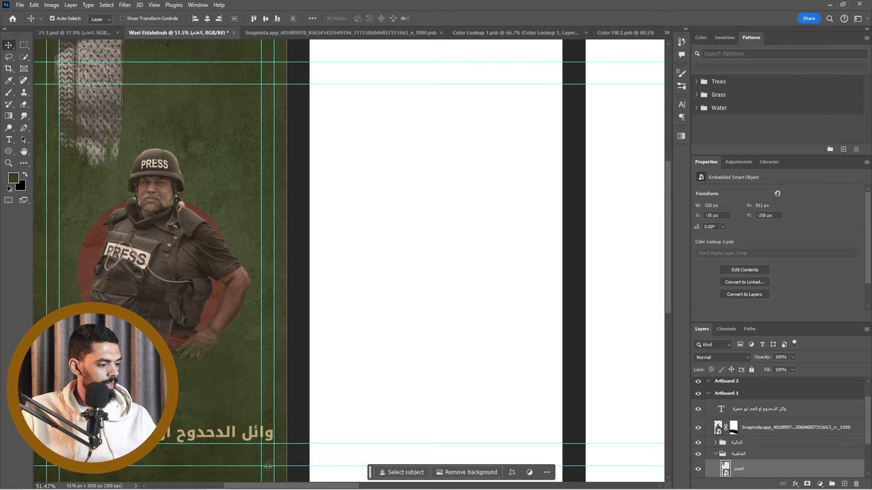
scroll(405, 271, left, 5)
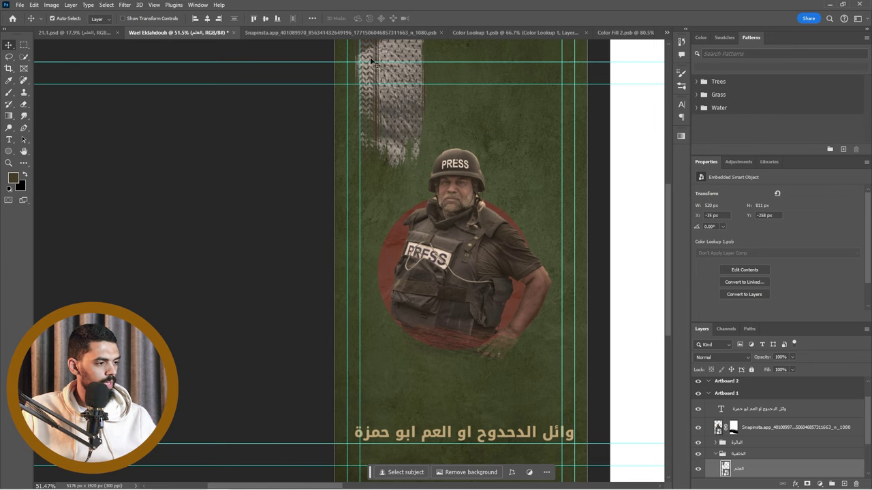
click(514, 33)
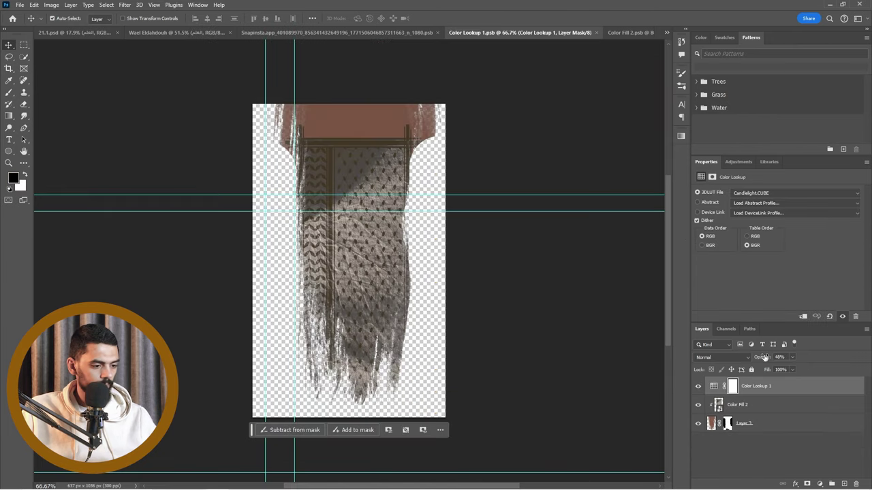
Set the Color Lookup 1 adjustment's opacity to 89%, save the file, and check the fabric on the poster's Artboard 1
drag(792, 358, 810, 371)
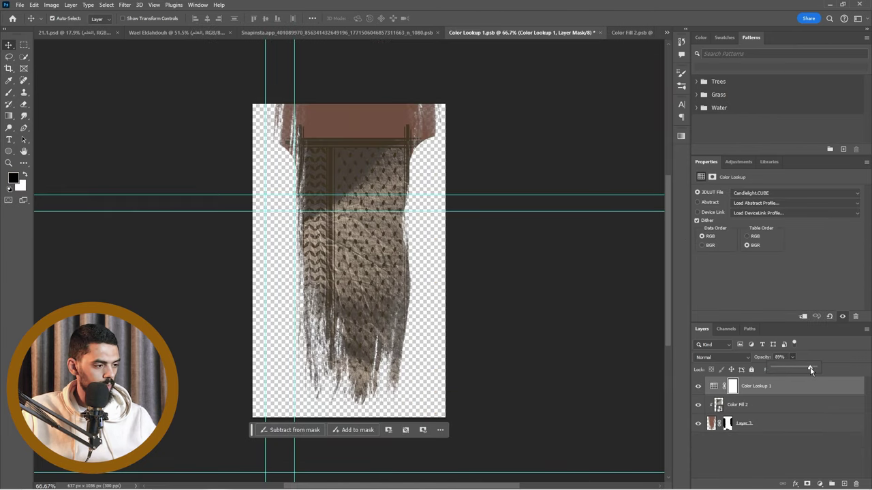
key(ctrl+s)
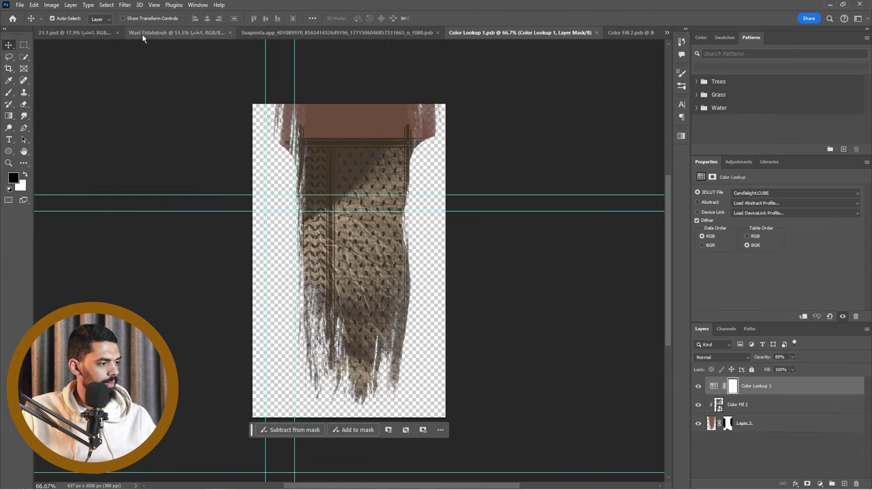
click(147, 34)
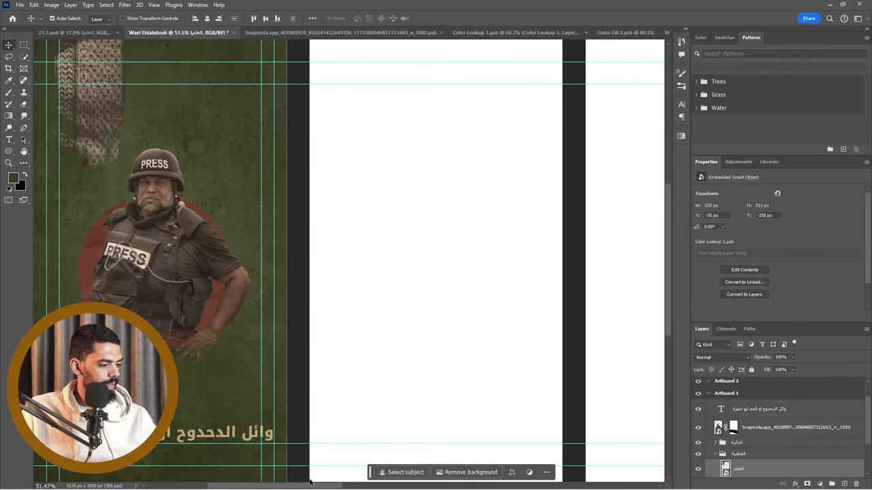
drag(295, 486, 230, 486)
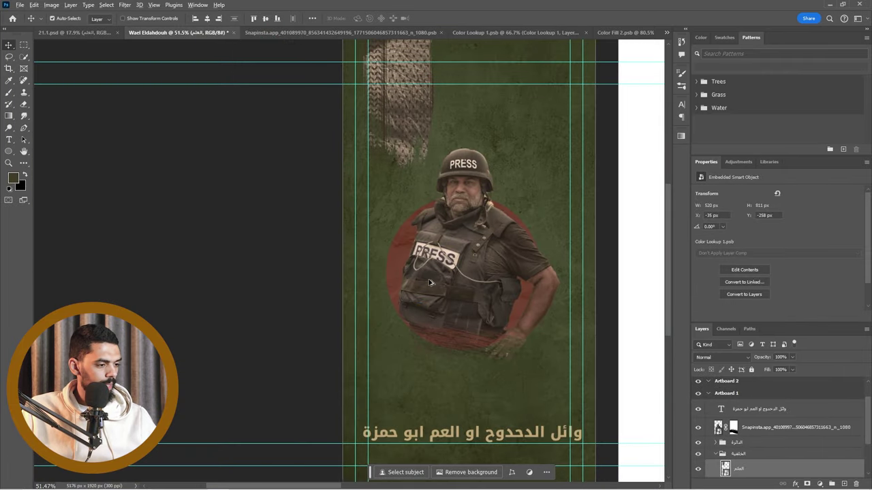
scroll(428, 279, down, 2)
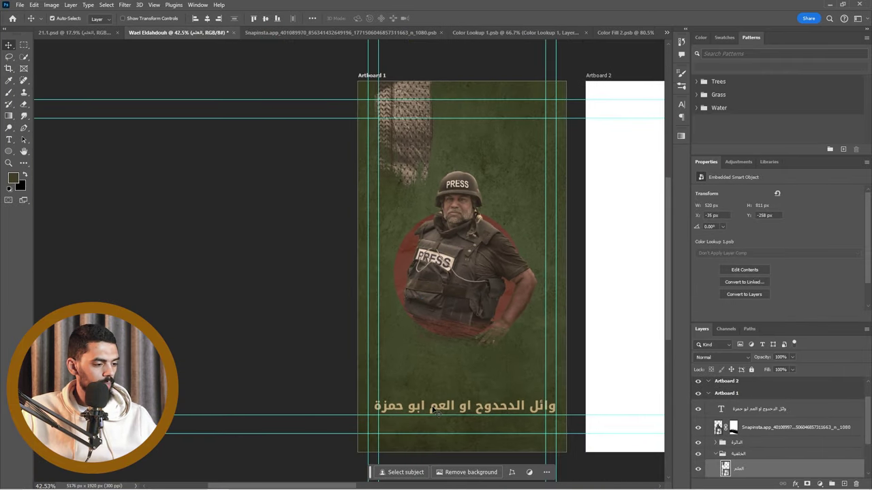
Add the second line "ايقونة الصمود الفلسطيني" to the Arabic caption on Artboard 1, and move the caption slightly up
double_click(415, 407)
text(ايقونة الصمود الفلسطيني)
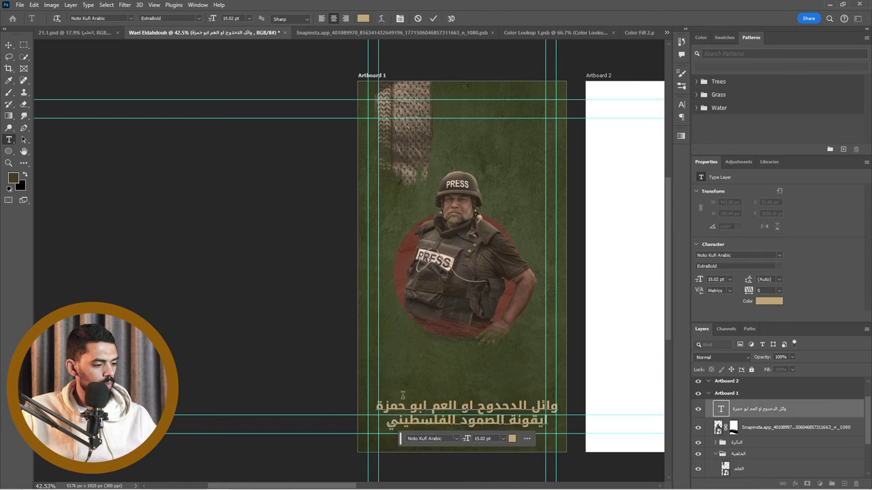
click(9, 44)
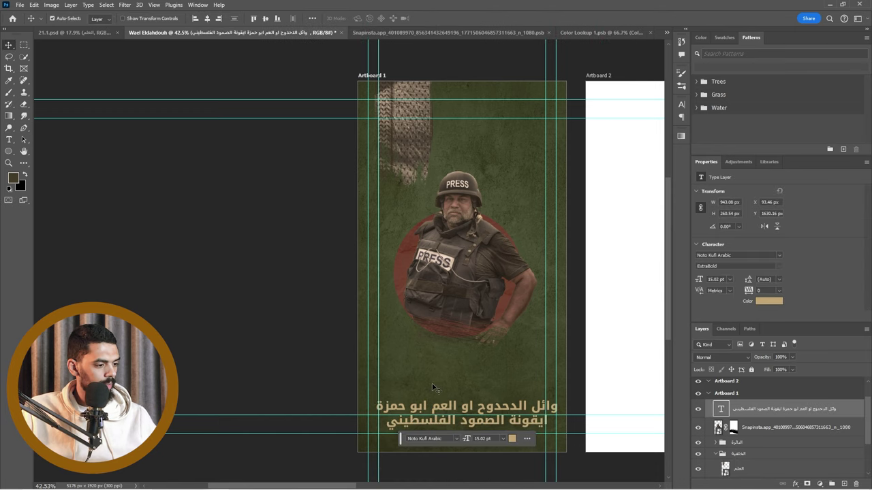
drag(469, 409, 468, 391)
Put the العلم smart object into its own group and place that group above the الخلفية group on Artboard 1
drag(343, 486, 377, 486)
scroll(749, 445, down, 2)
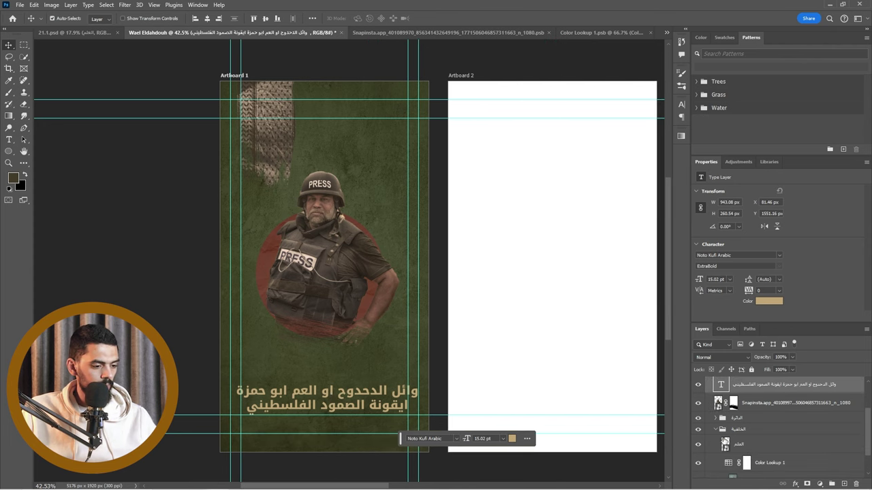
click(741, 446)
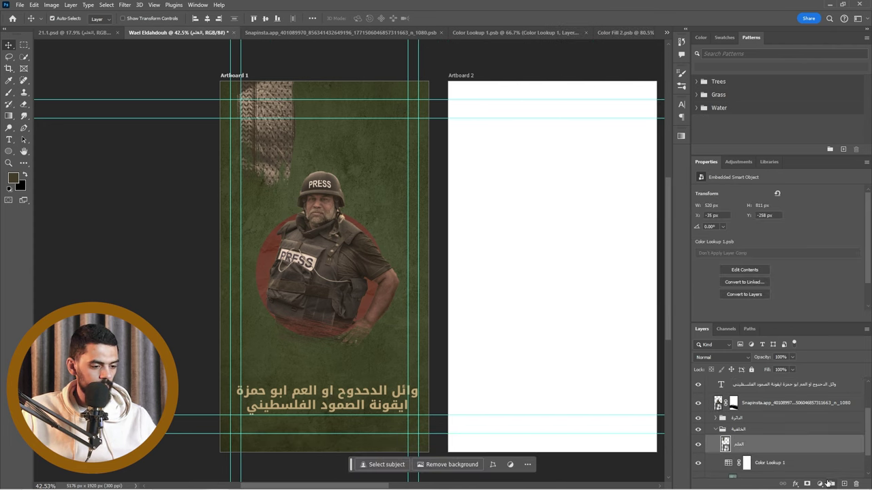
click(819, 483)
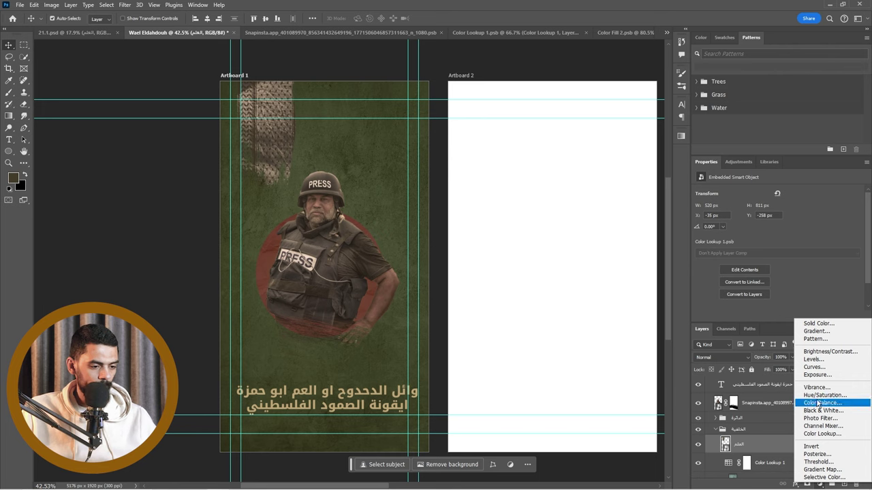
click(749, 455)
key(ctrl+g)
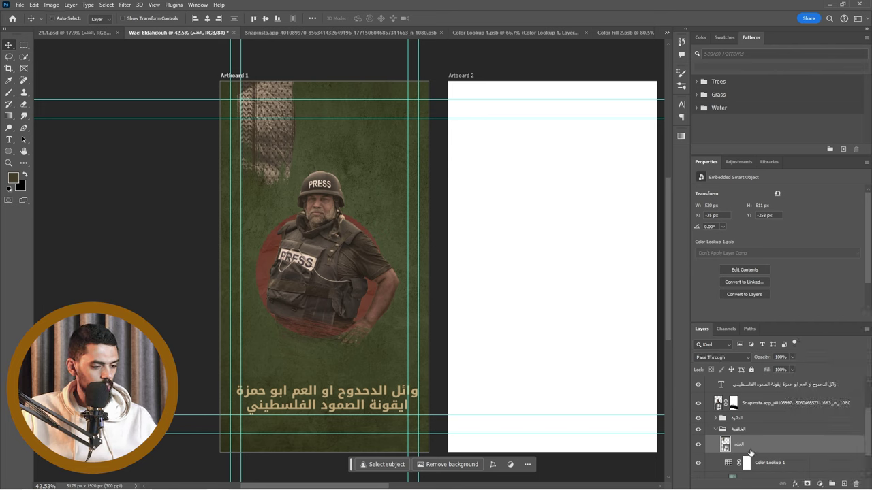
drag(743, 444, 744, 429)
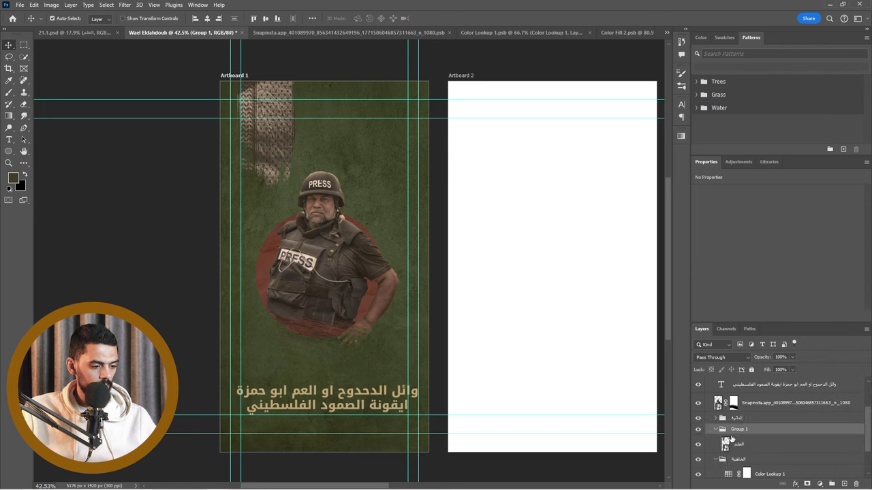
Rename the new fabric group as العلم and collapse it
double_click(740, 429)
text(hgao)
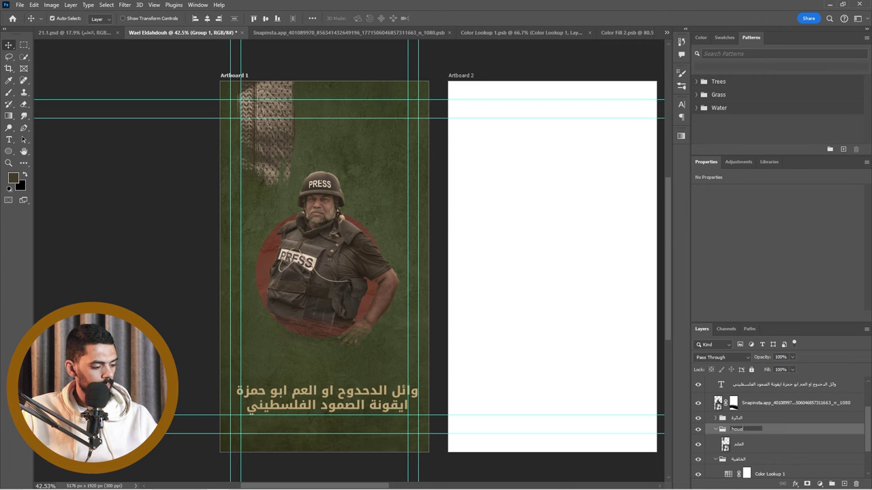
key(Return)
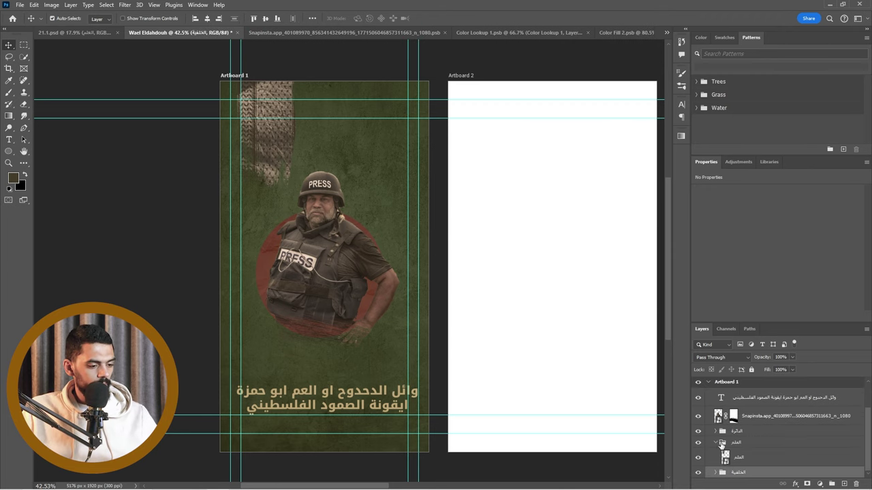
click(717, 443)
Copy the العلم and الخلفية groups from Artboard 1 onto Artboard 2
shift+click(743, 463)
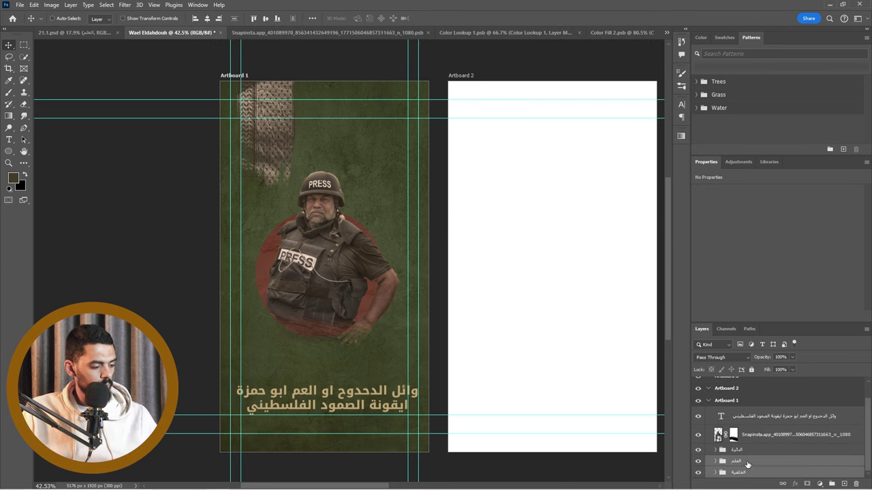
scroll(572, 349, down, 1)
click(572, 348)
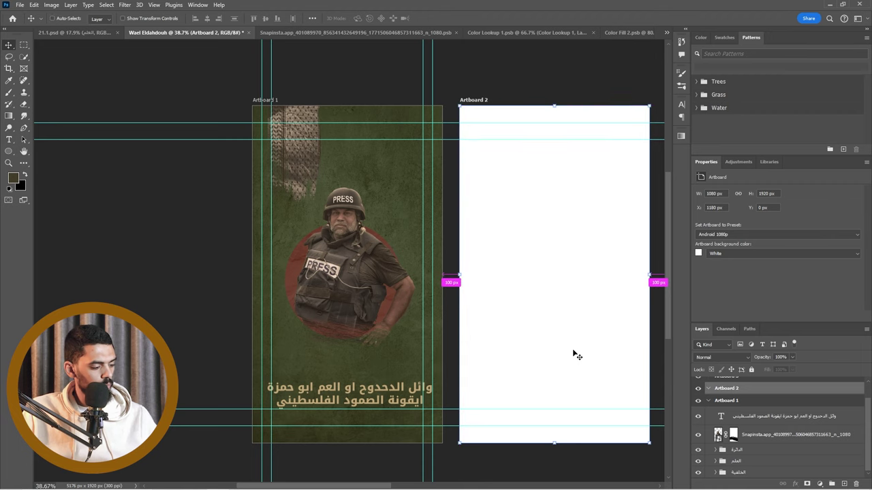
key(ctrl+v)
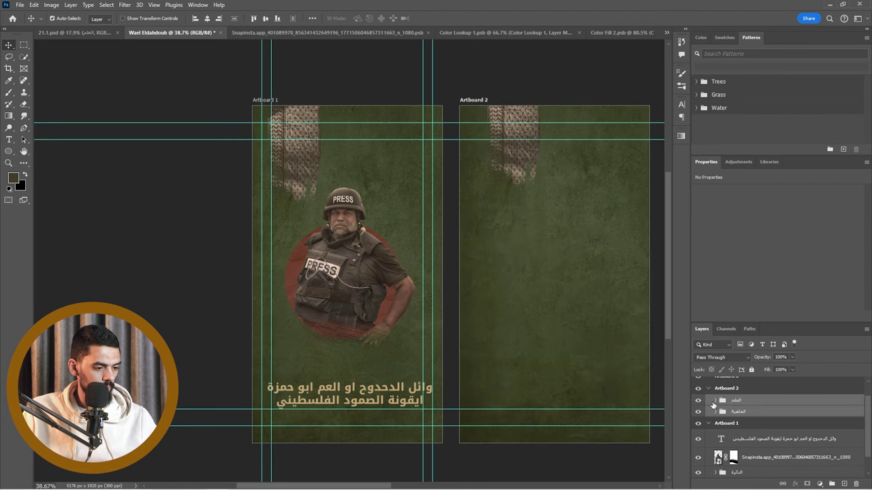
Select the العلم group on Artboard 2 and move its fabric slightly down and to the left
click(748, 423)
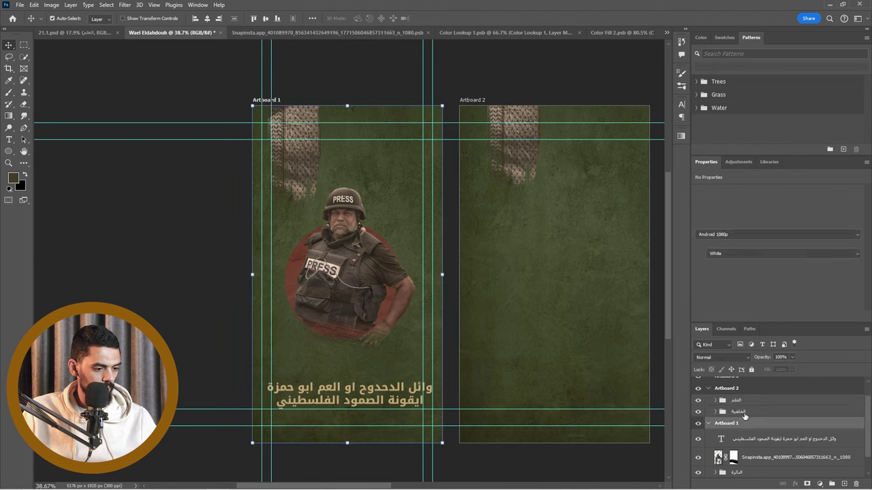
click(742, 412)
click(745, 401)
drag(527, 166, 520, 190)
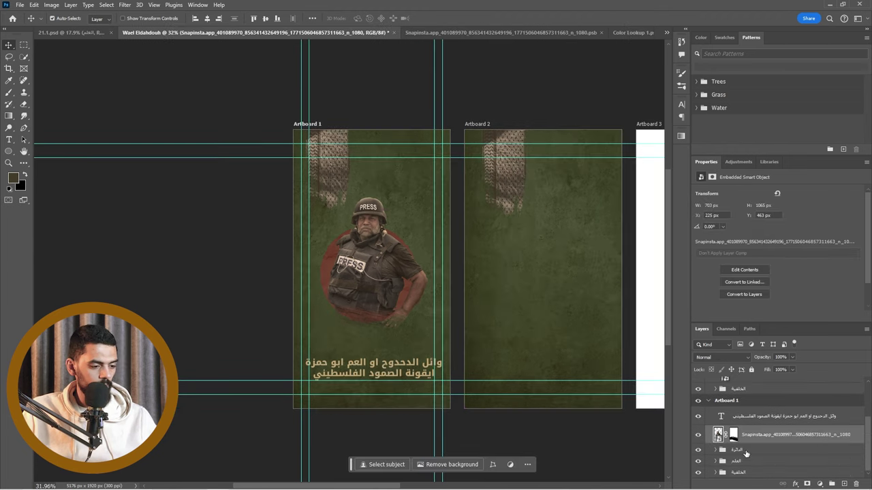
Copy the journalist photo layer and the الدائرة group from Artboard 1 into Artboard 2 above the العلم group
ctrl+click(746, 452)
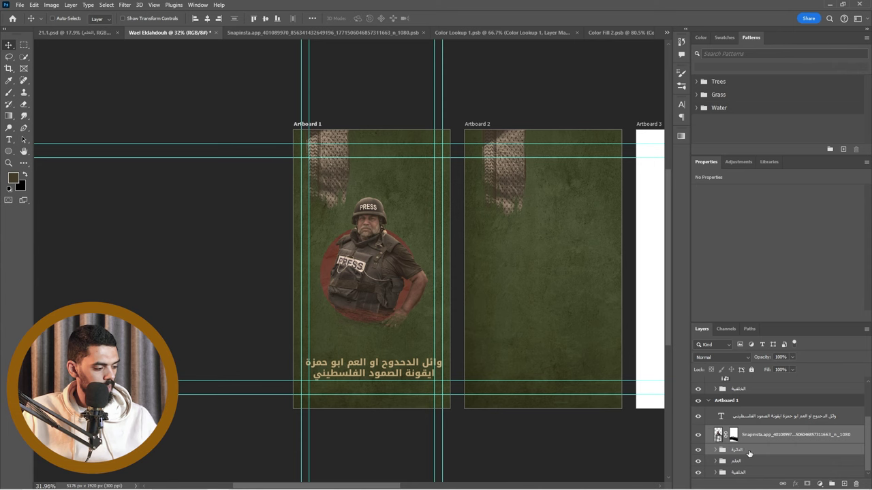
scroll(774, 446, up, 3)
click(764, 421)
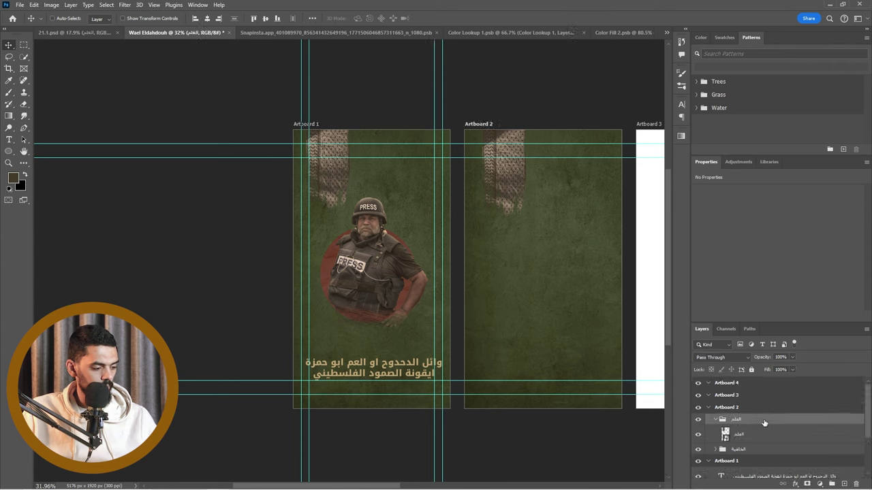
key(ctrl+v)
Check the Arabic script in Google Docs, and draw a rectangle about 657 × 185 px below the journalist on Artboard 2
key(alt+Tab)
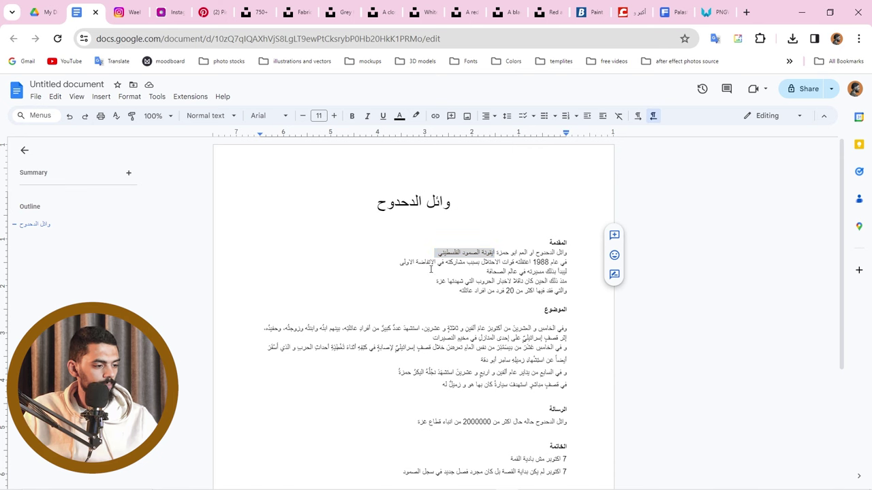
key(alt+Tab)
scroll(419, 270, down, 2)
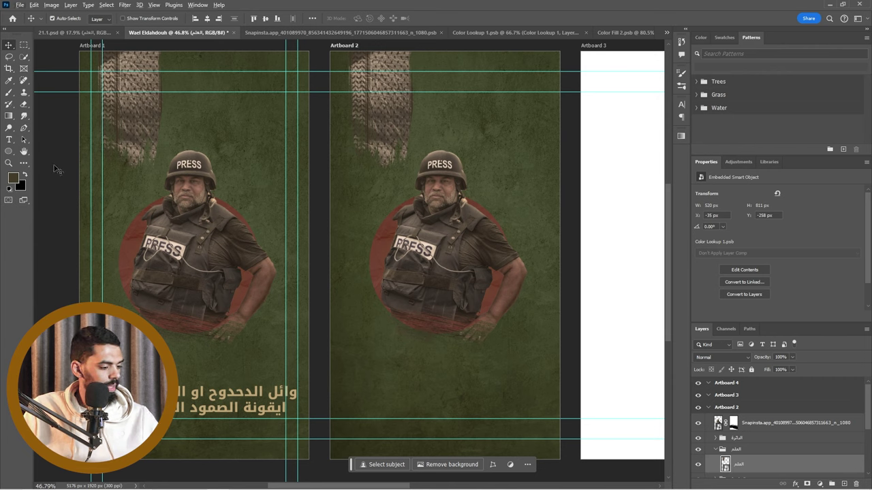
click(6, 153)
drag(368, 312, 508, 351)
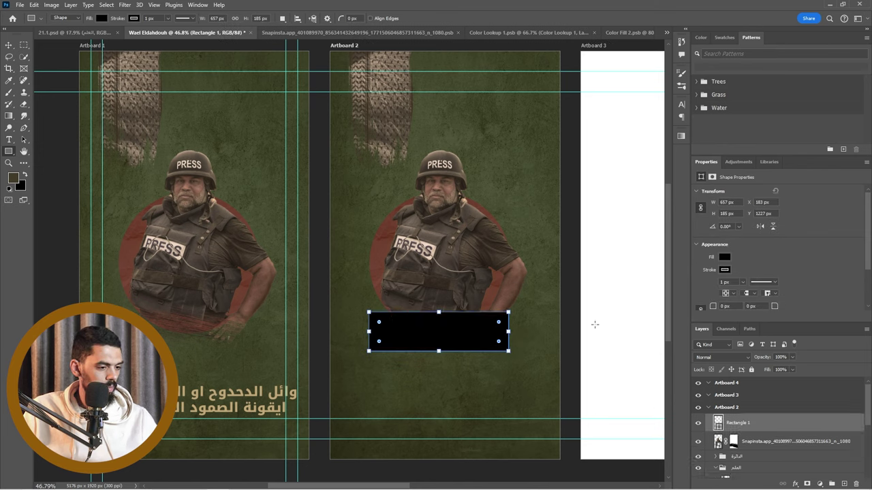
Fill the Artboard 2 rectangle with a custom dark olive green and remove its stroke
click(724, 257)
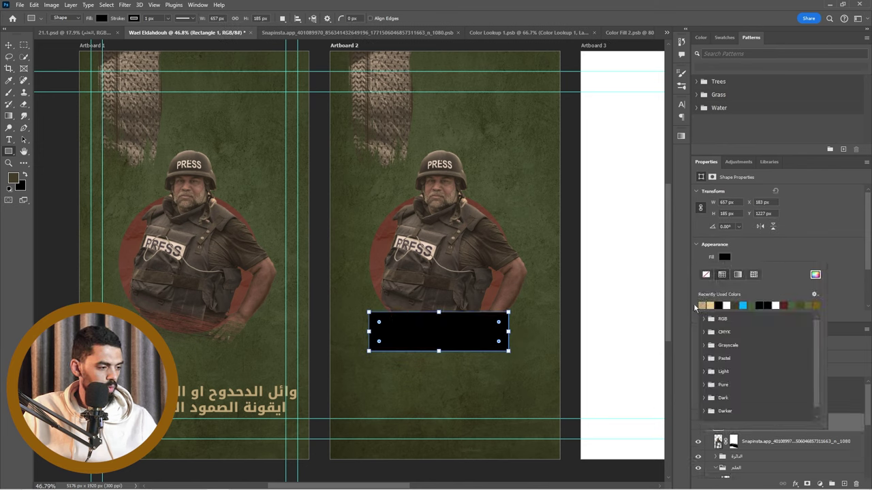
click(700, 306)
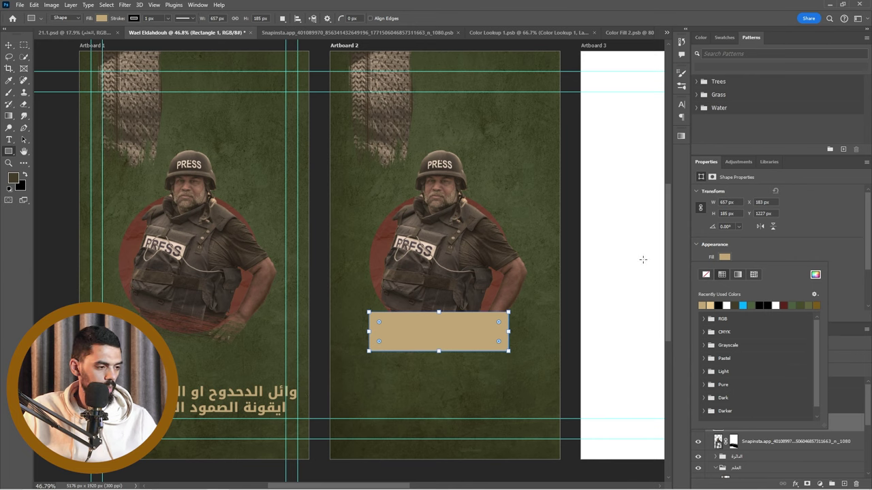
click(799, 305)
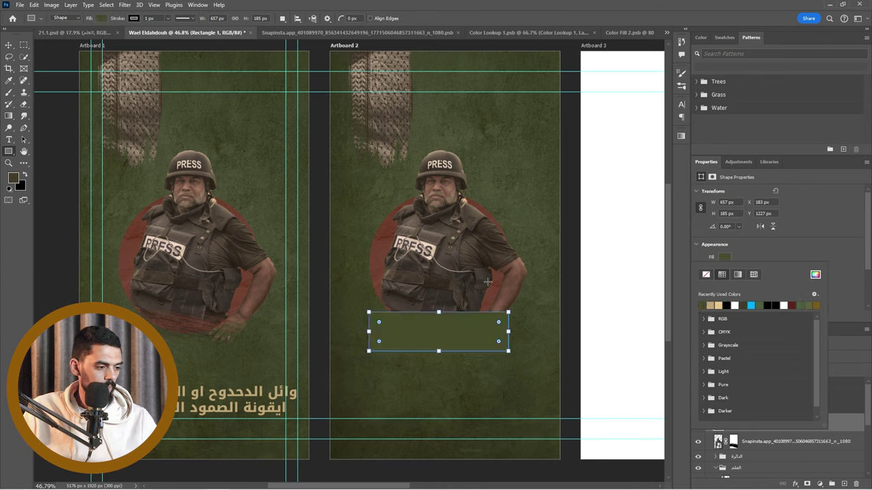
click(816, 274)
click(708, 301)
click(831, 203)
click(480, 352)
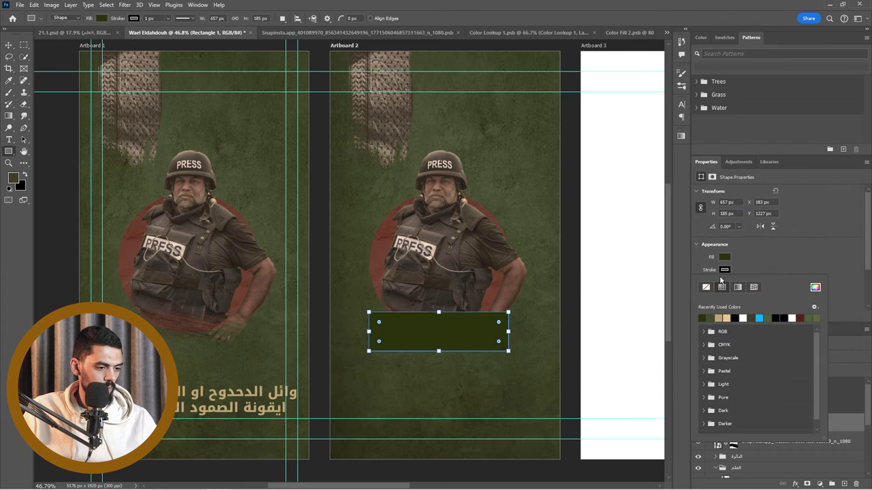
Copy the Artboard 1 caption onto the Artboard 2 rectangle, change the copy's text to 1988, and position it inside the rectangle
key(v)
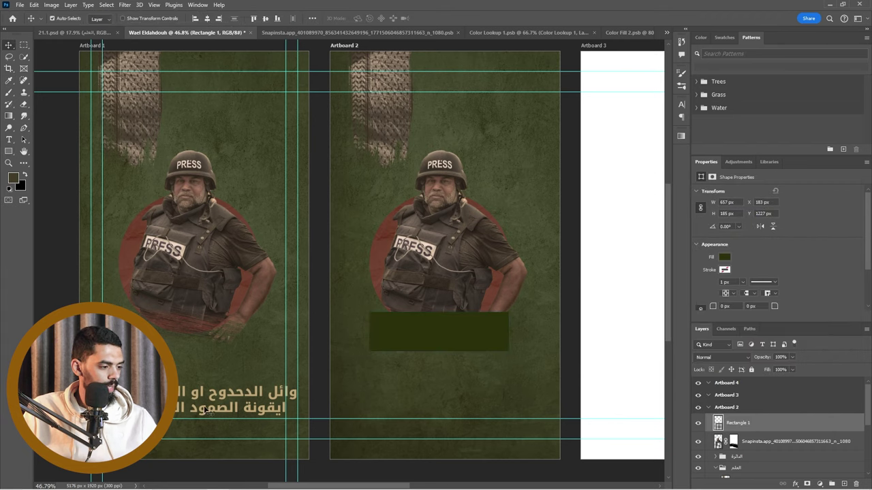
drag(206, 406, 457, 339)
double_click(455, 337)
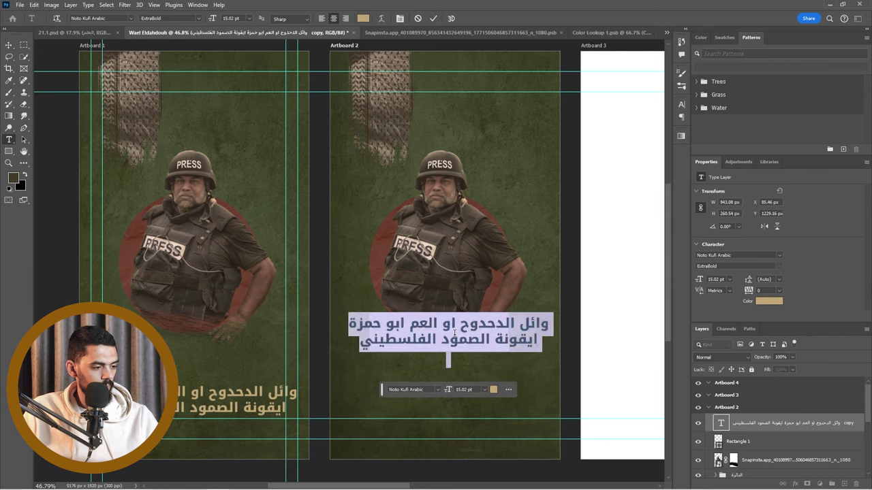
text(1988)
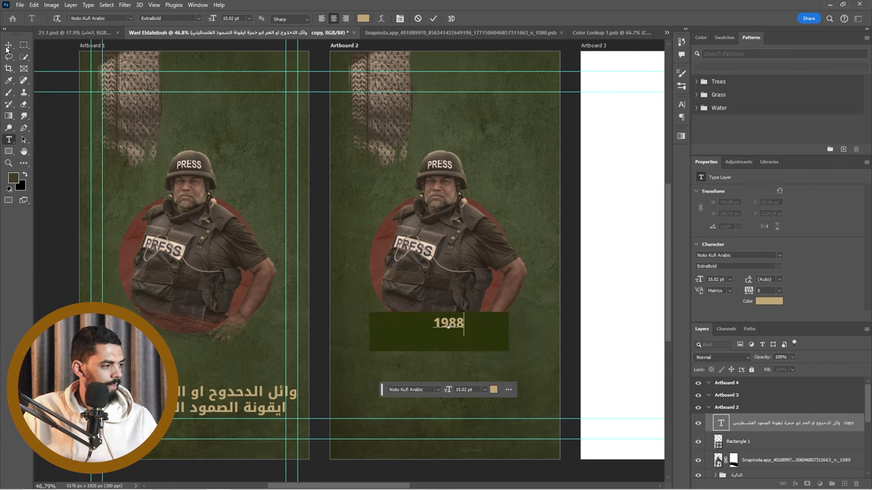
click(8, 46)
drag(457, 327, 441, 331)
Set the 1988 text colour to the rectangle's dark olive green
click(769, 301)
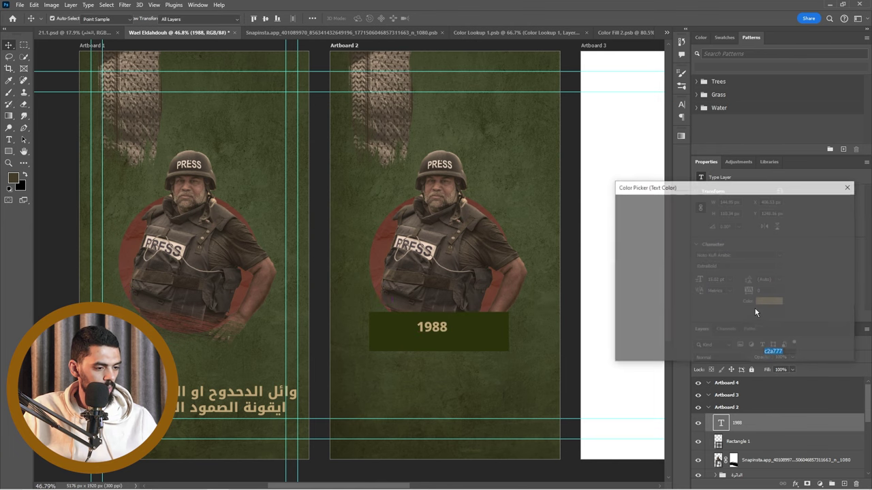
click(472, 330)
click(824, 204)
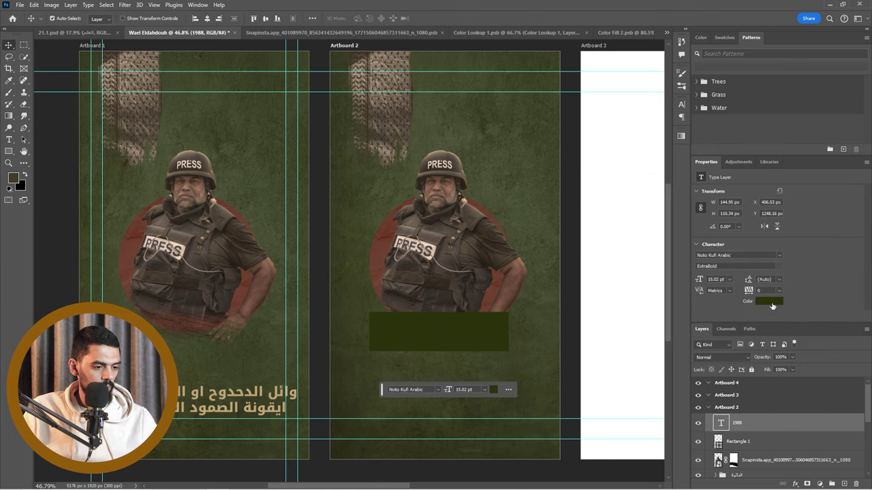
click(771, 302)
click(831, 222)
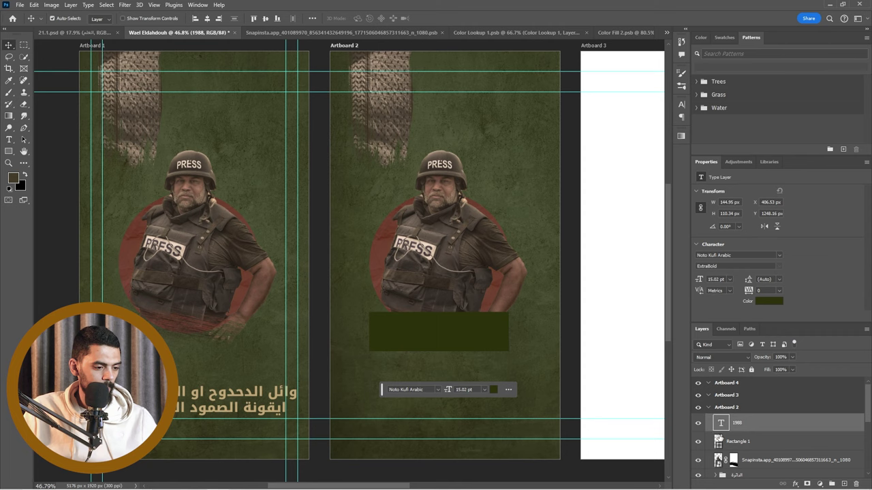
Fill the Artboard 2 rectangle with tan and shrink it to about 449 × 126 px around the 1988 text
click(722, 441)
click(724, 257)
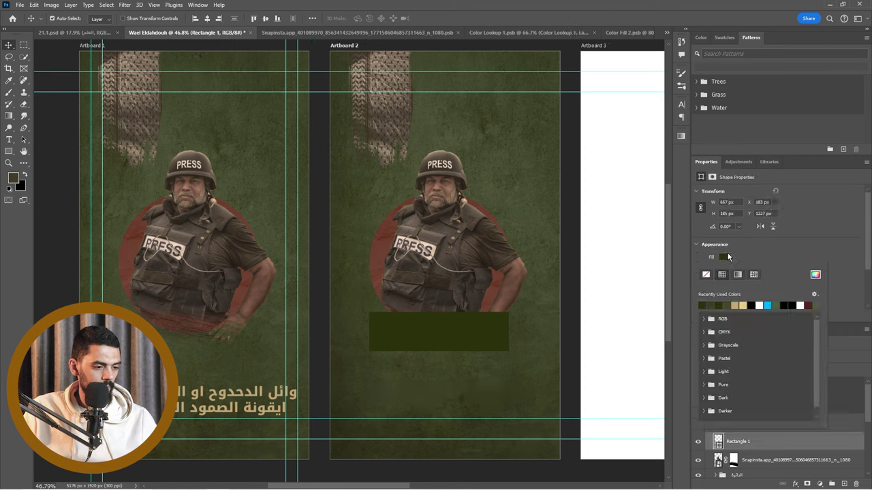
click(738, 304)
click(419, 339)
key(ctrl+t)
drag(507, 353, 467, 357)
key(Return)
click(467, 360)
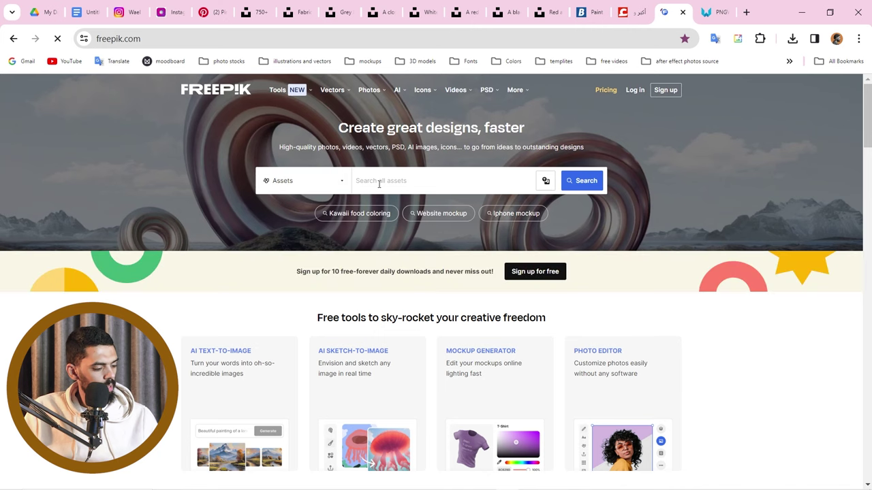
Switch to Freepik in the browser and search for "paper collage"
text(pa)
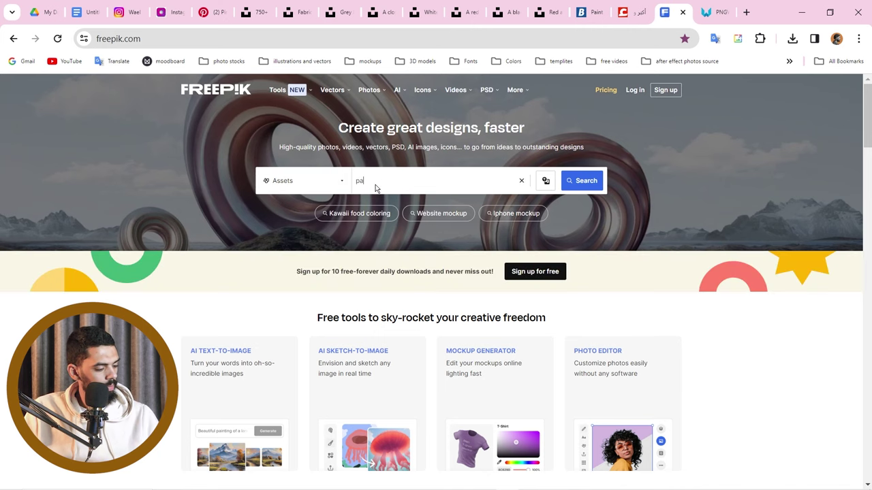
text(collage)
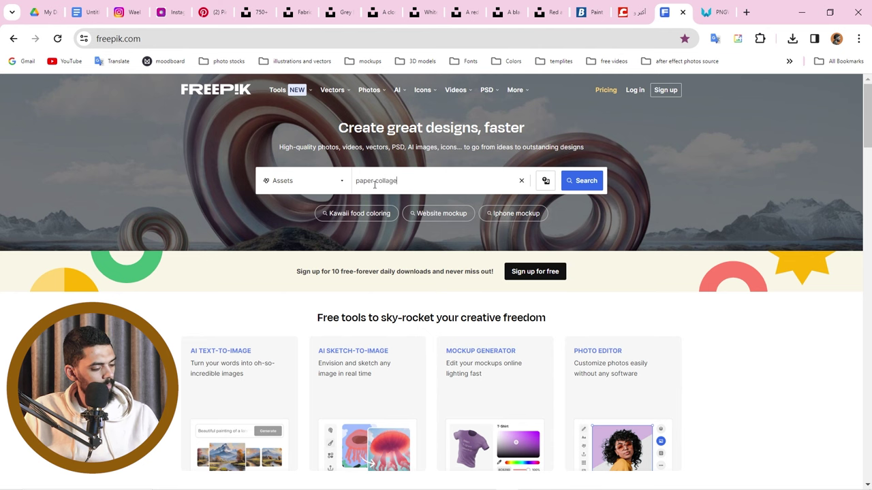
key(Return)
scroll(306, 275, down, 5)
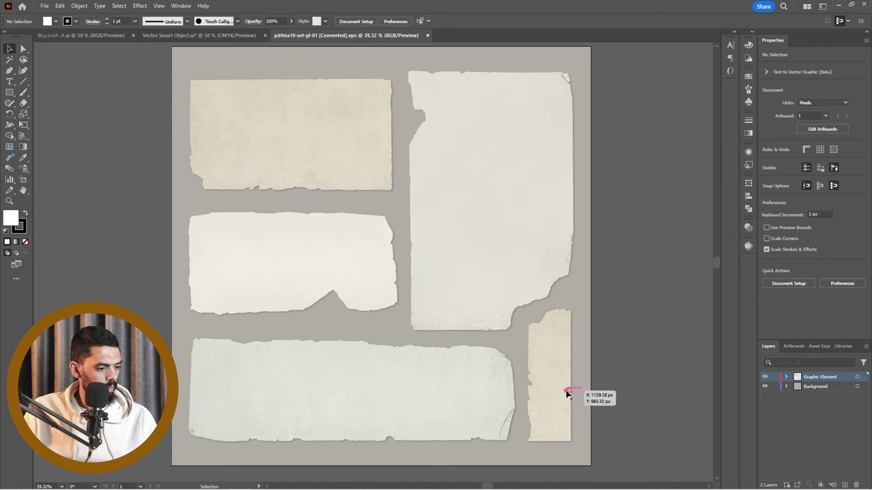
Paste the narrow beige torn-paper strip from Illustrator as a Smart Object, turn it horizontal, and fit it around 1988 at about 549 × 210 px
click(566, 391)
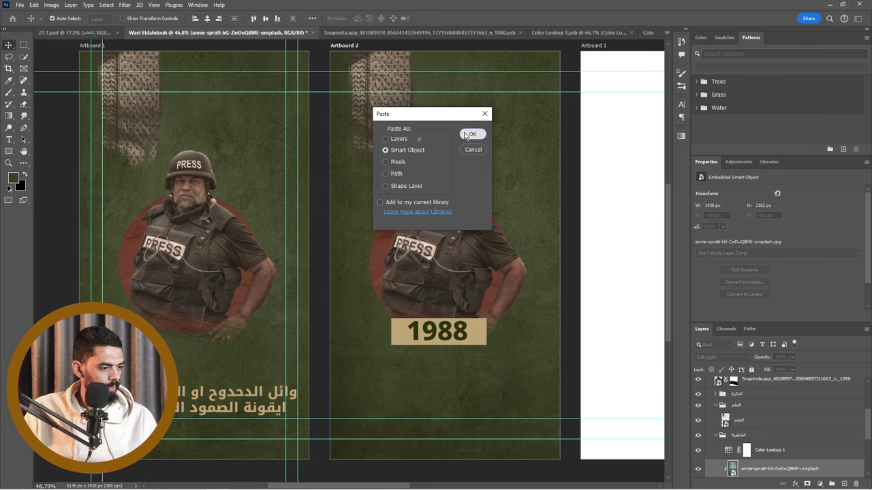
click(470, 134)
drag(514, 80, 538, 275)
drag(609, 247, 480, 254)
drag(355, 268, 427, 329)
drag(455, 375, 452, 344)
drag(482, 335, 475, 351)
mouse_move(380, 356)
mouse_down()
mouse_move(465, 322)
mouse_move(319, 370)
mouse_move(381, 348)
mouse_up()
key(Return)
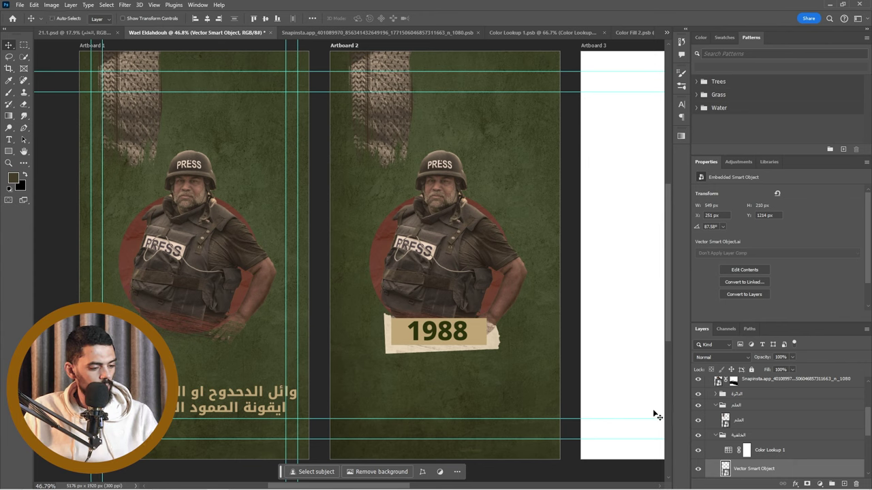
Move the torn paper layer out of the background group to directly beneath Rectangle 1 on Artboard 2
key(ctrl+bracketright)
scroll(796, 448, up, 1)
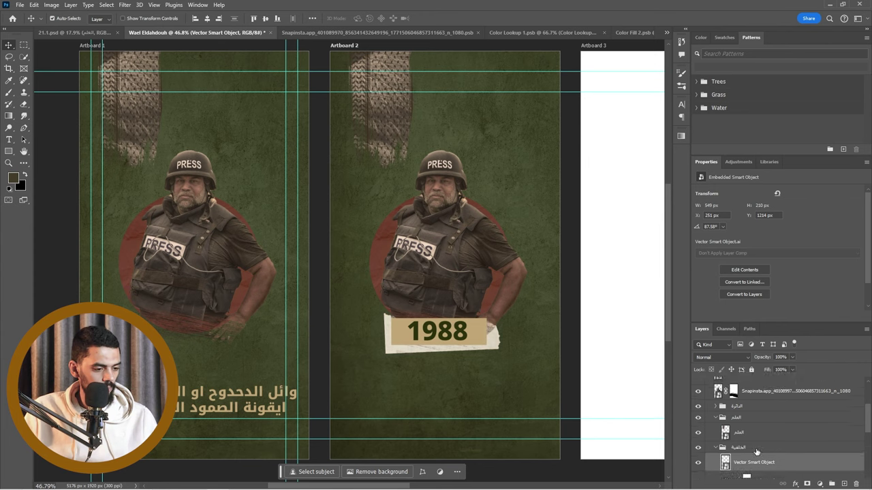
click(697, 462)
click(698, 463)
scroll(754, 465, up, 1)
scroll(753, 464, down, 1)
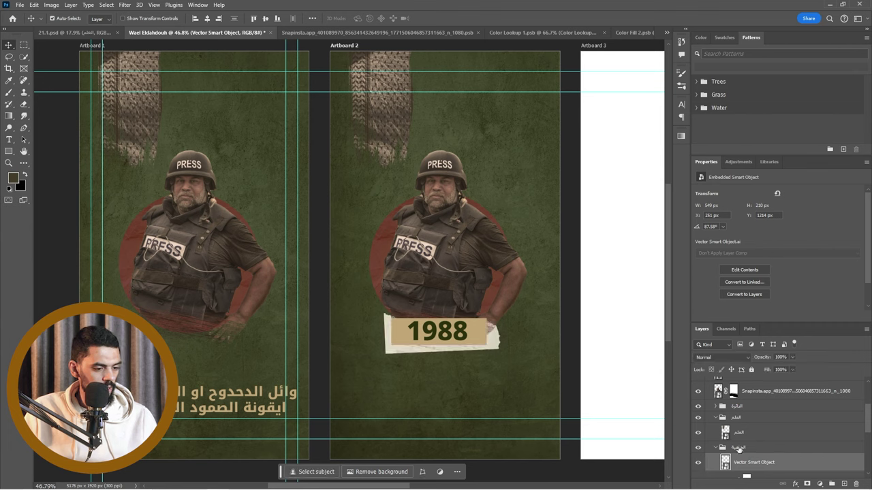
drag(768, 469, 783, 423)
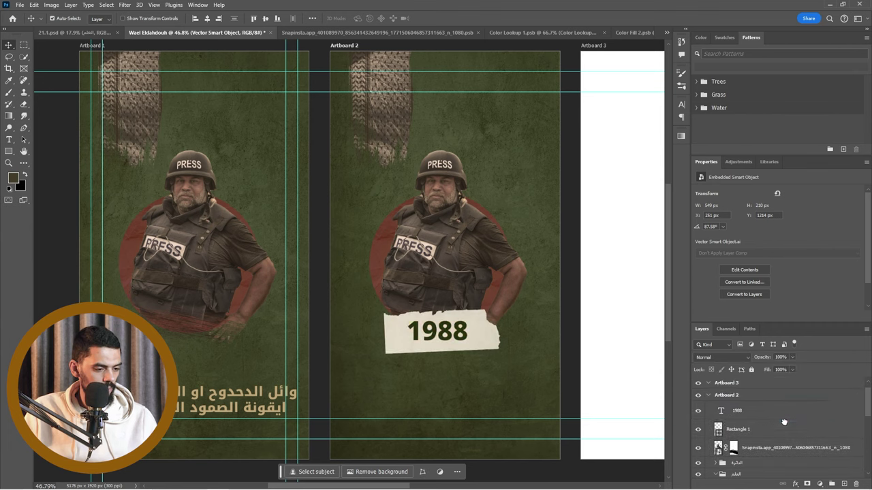
scroll(725, 442, down, 2)
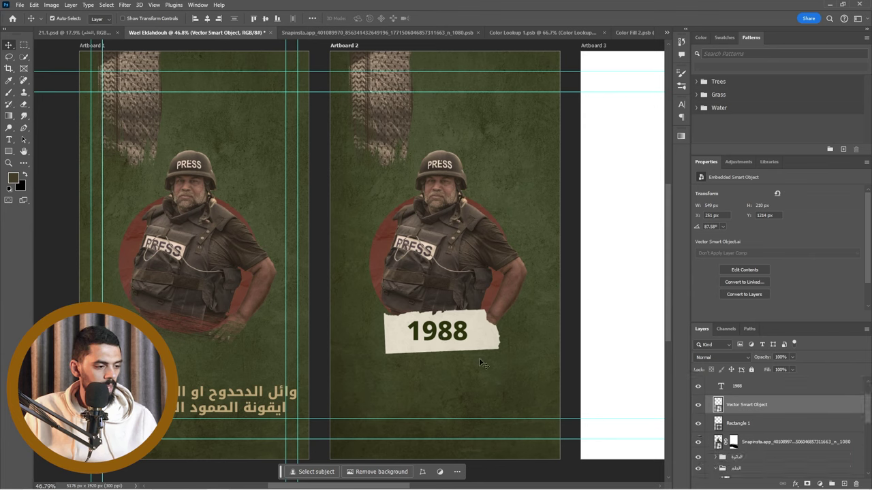
drag(768, 407, 774, 426)
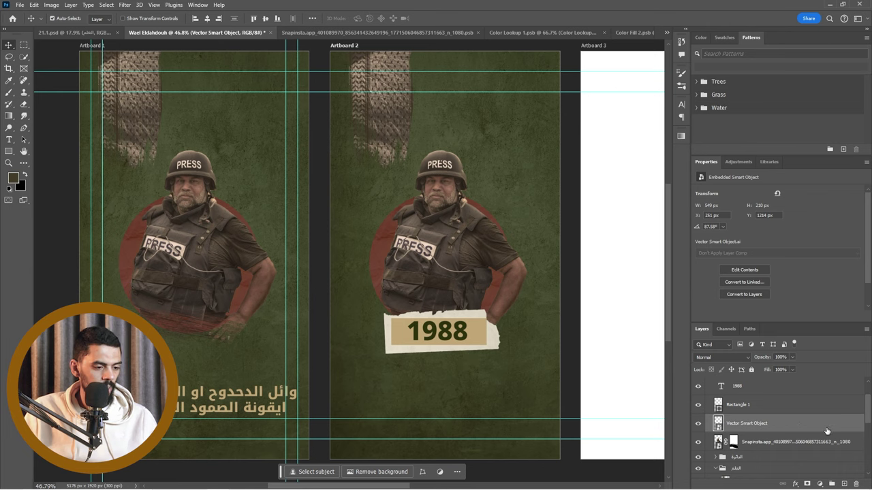
Add a Color Overlay to the torn paper, using the tan #c2a777 sampled from the rectangle
double_click(848, 425)
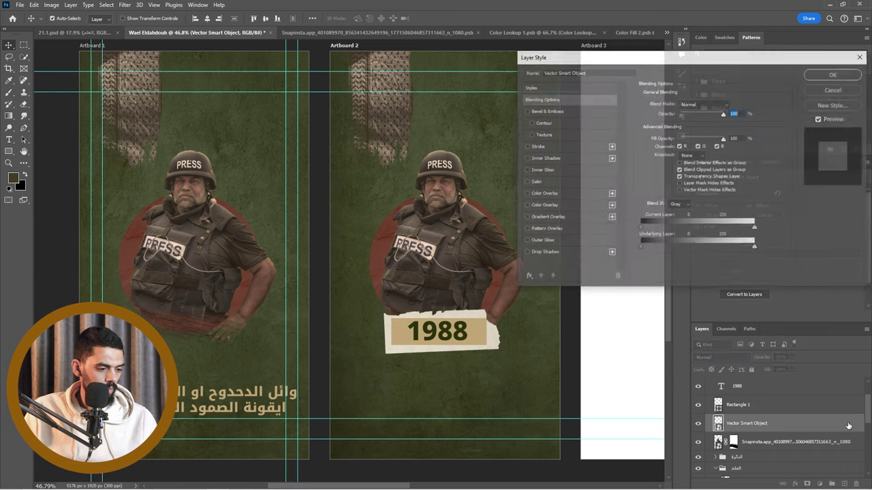
click(556, 193)
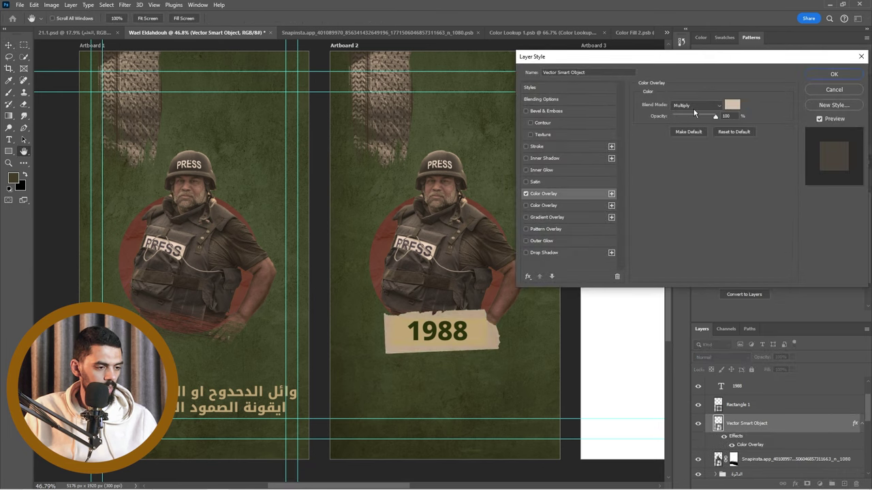
click(732, 105)
click(411, 330)
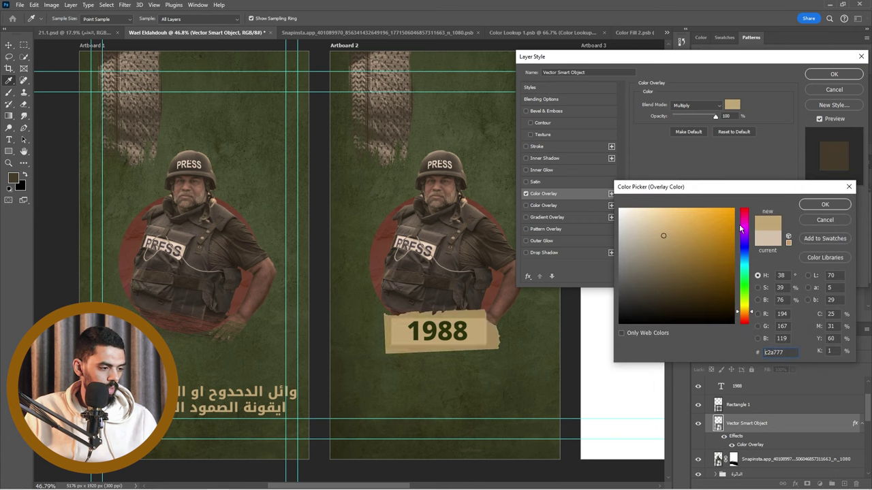
click(824, 204)
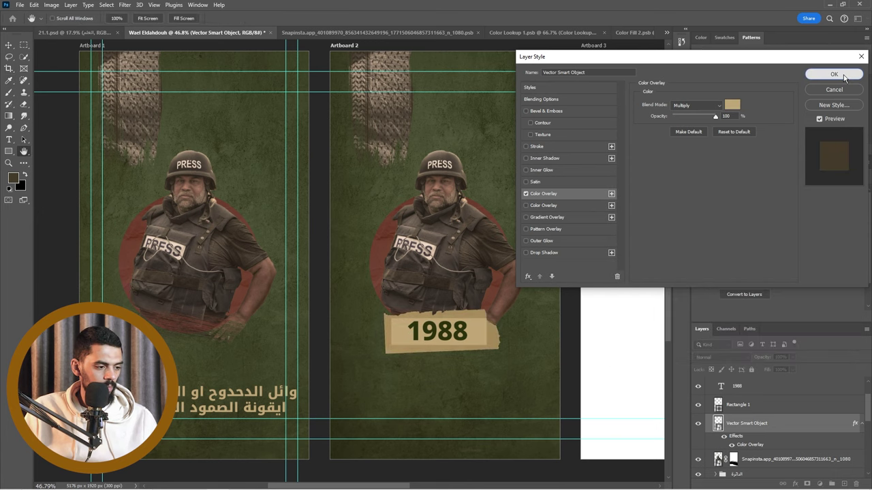
click(834, 75)
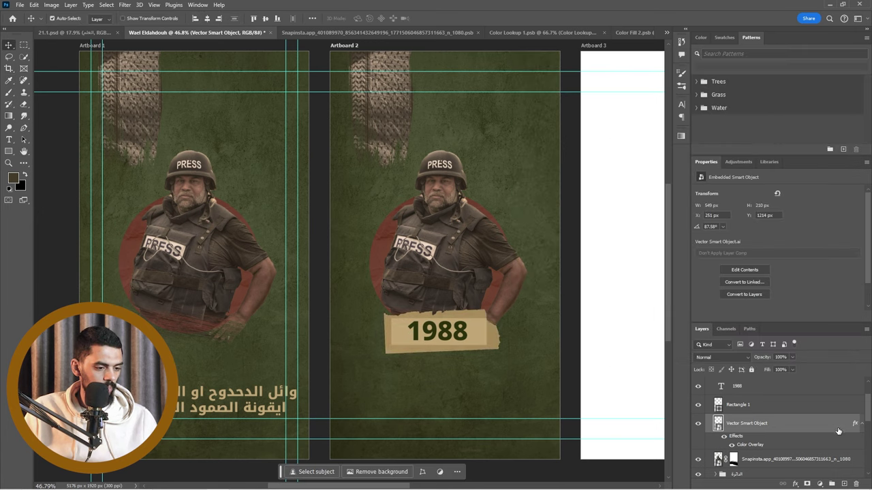
Change the blend mode of the torn paper's Color Overlay to Normal
click(547, 193)
click(690, 105)
click(691, 117)
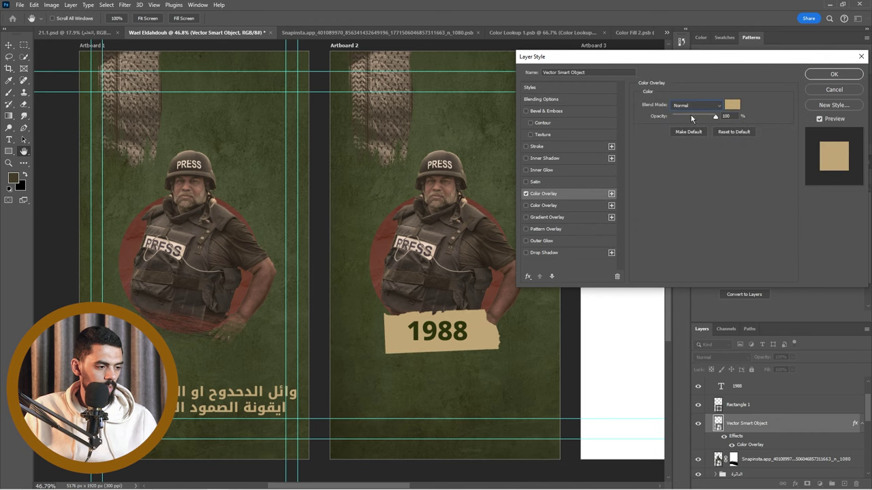
click(834, 74)
Delete the tan rectangle layer between the 1988 text and the torn paper
click(758, 410)
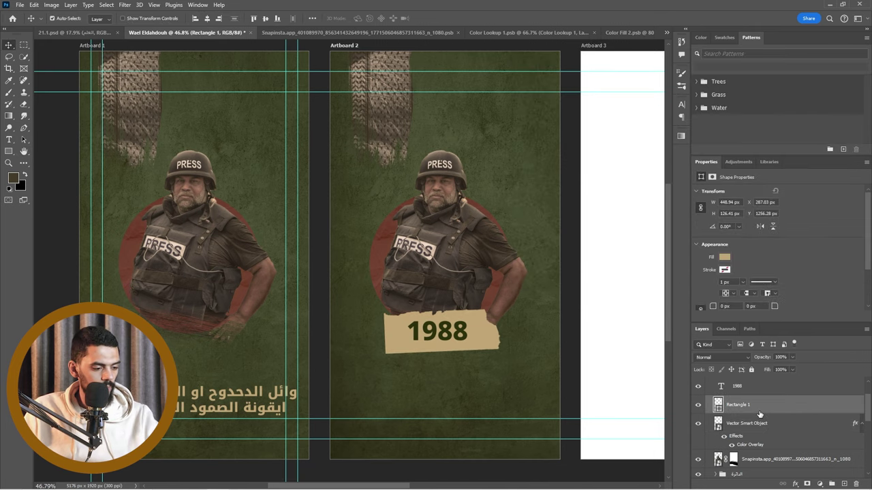
key(Delete)
scroll(456, 348, up, 2)
scroll(440, 273, down, 2)
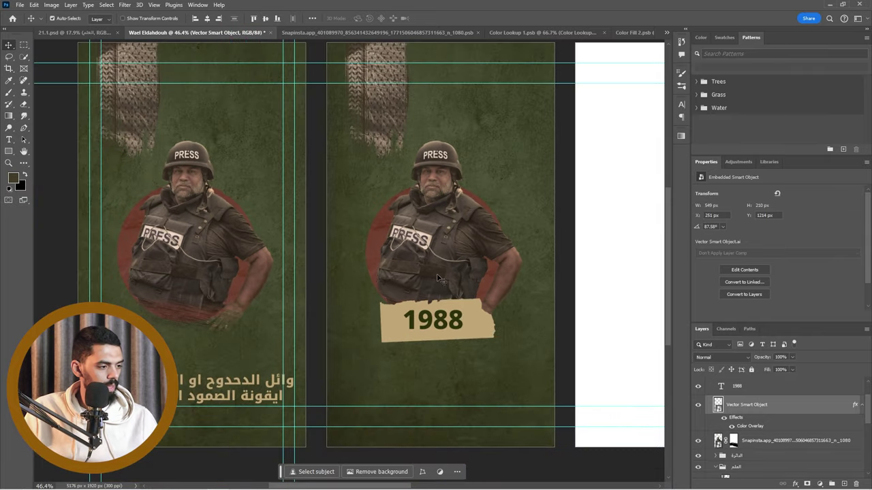
Switch to the Arabic script in Google Docs and review the line about the year 1988
key(alt+Tab)
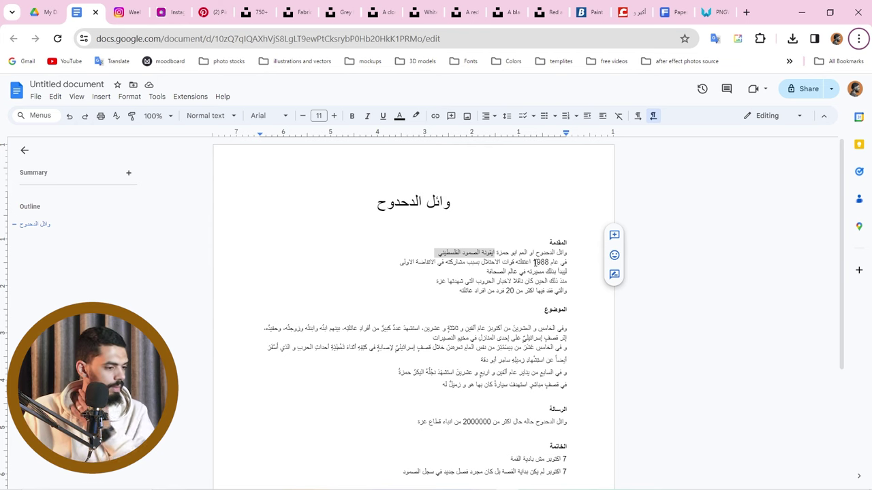
drag(530, 262, 486, 265)
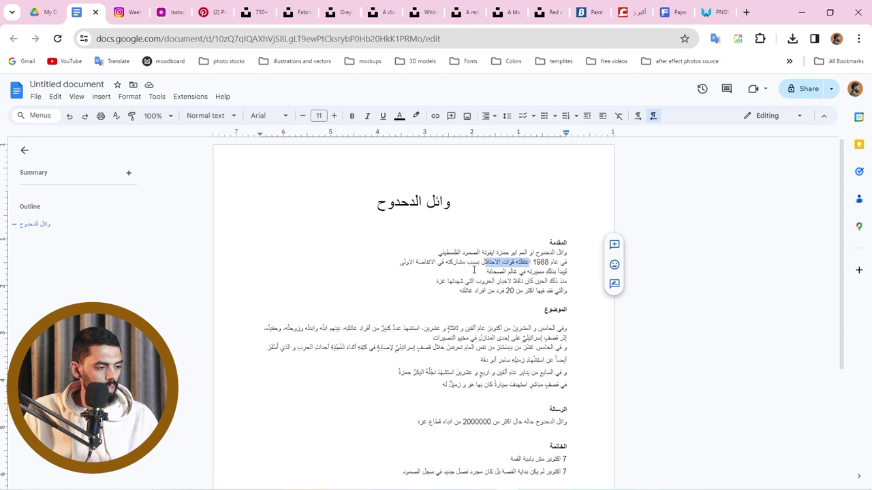
drag(435, 262, 410, 264)
Search Freepik for "palastine" and open the hand-drawn national emblems vector
click(664, 12)
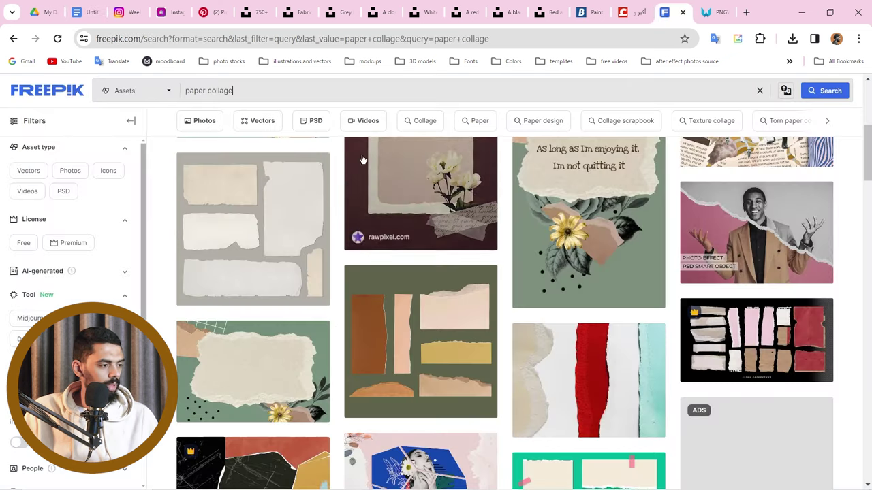
double_click(247, 93)
click(247, 92)
text(p)
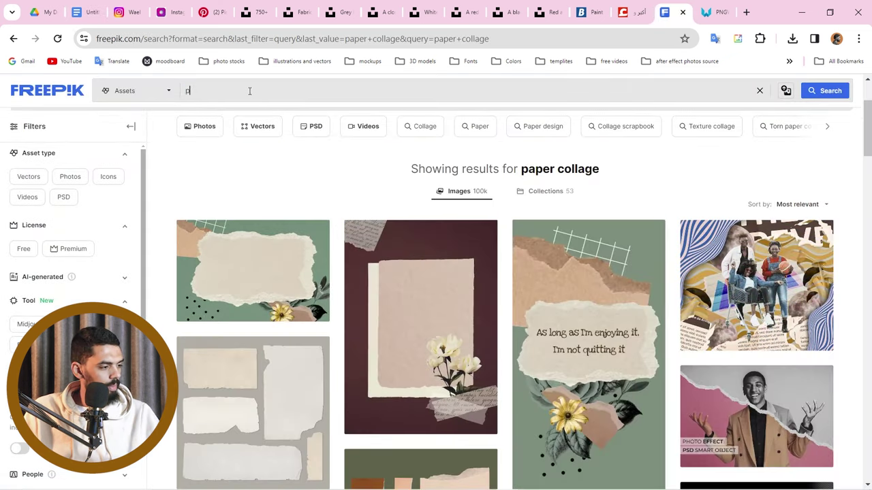
text(alastine)
key(Return)
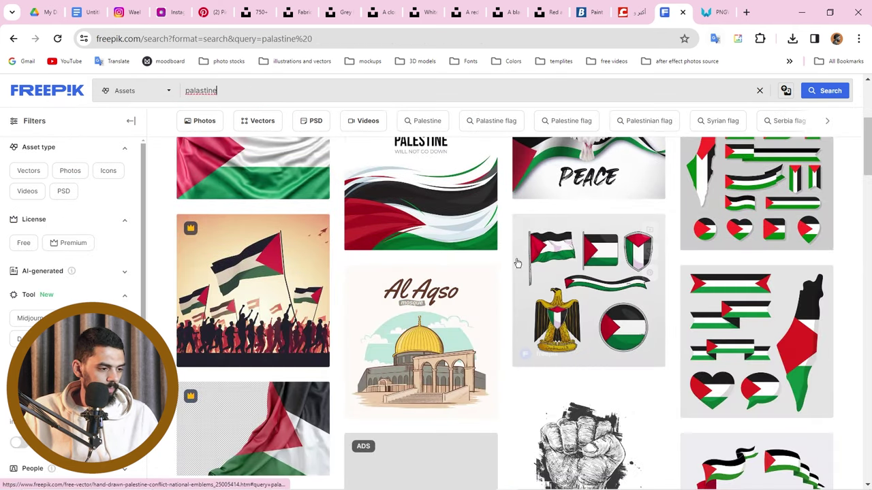
click(563, 297)
Search PNGWing for "prison" and browse the images
key(ctrl+Tab)
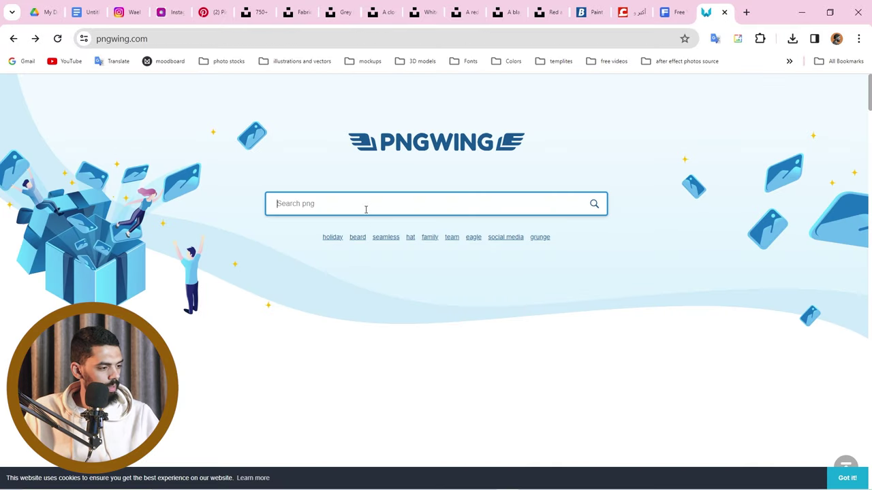
text(d)
key(BackSpace)
text(prison)
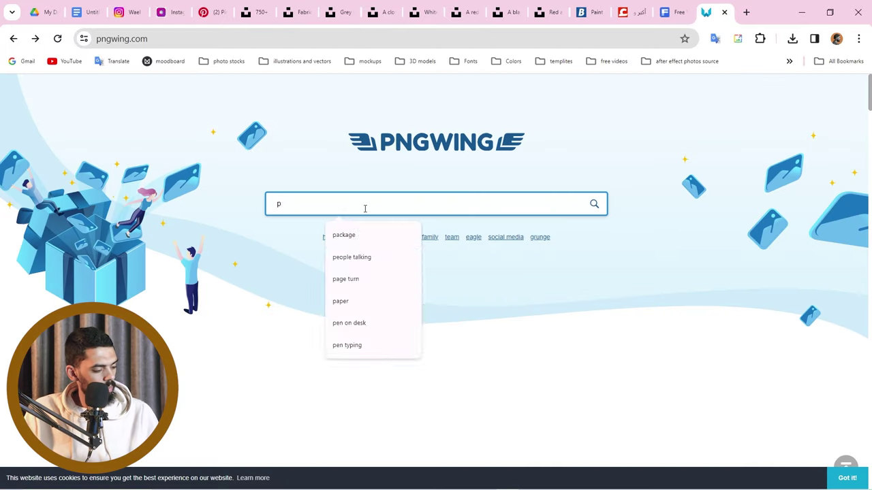
key(Return)
scroll(364, 214, down, 5)
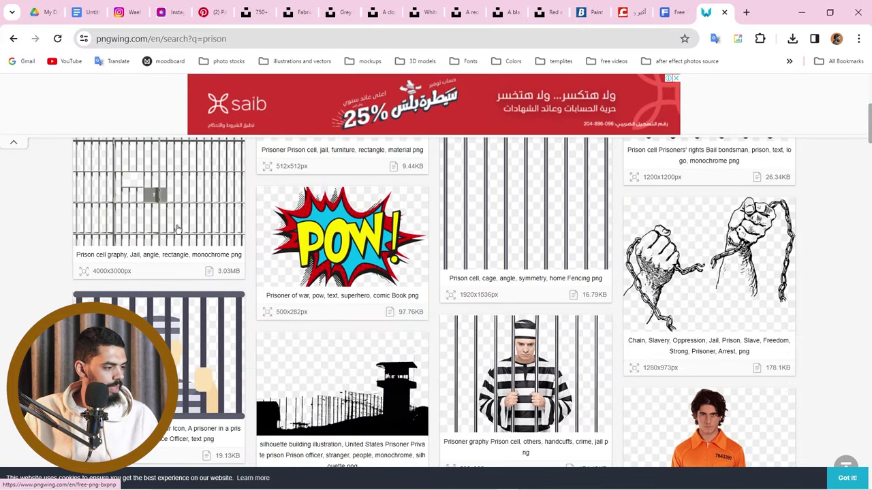
Open the 4000x3000px prison cell bars image in a new tab and examine it with its related images
middle_click(176, 229)
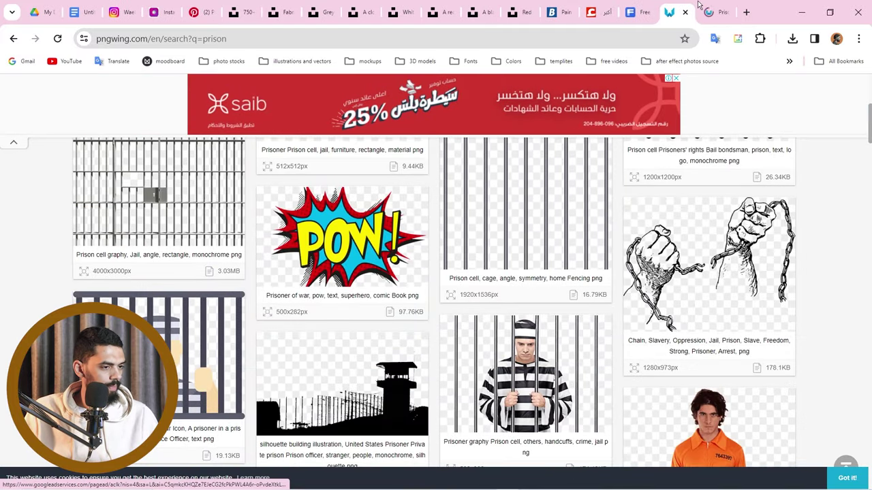
click(720, 6)
scroll(370, 222, down, 10)
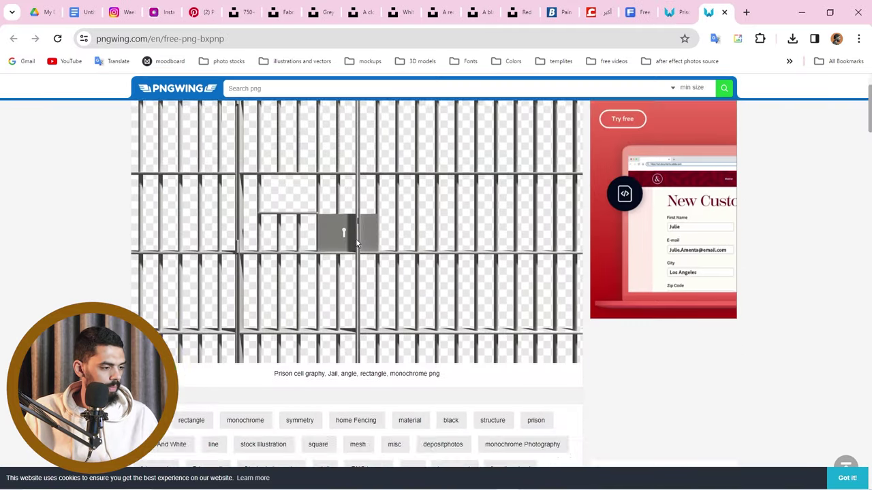
scroll(138, 222, down, 4)
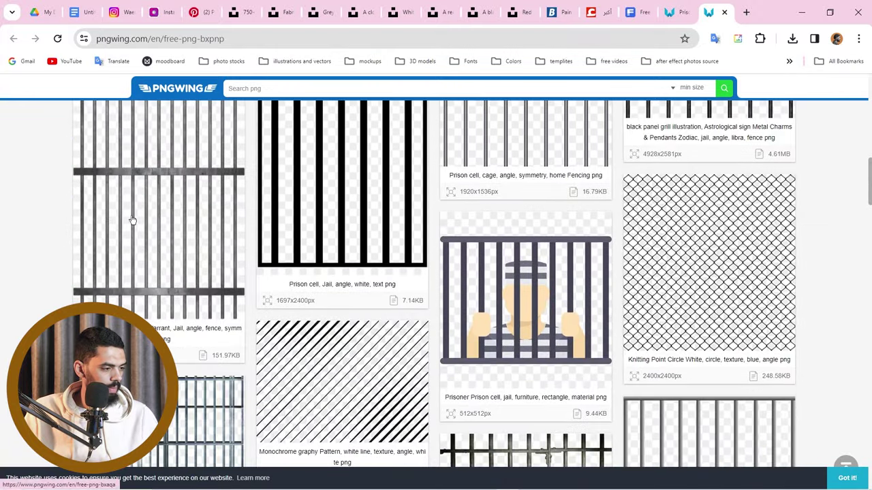
scroll(109, 211, up, 15)
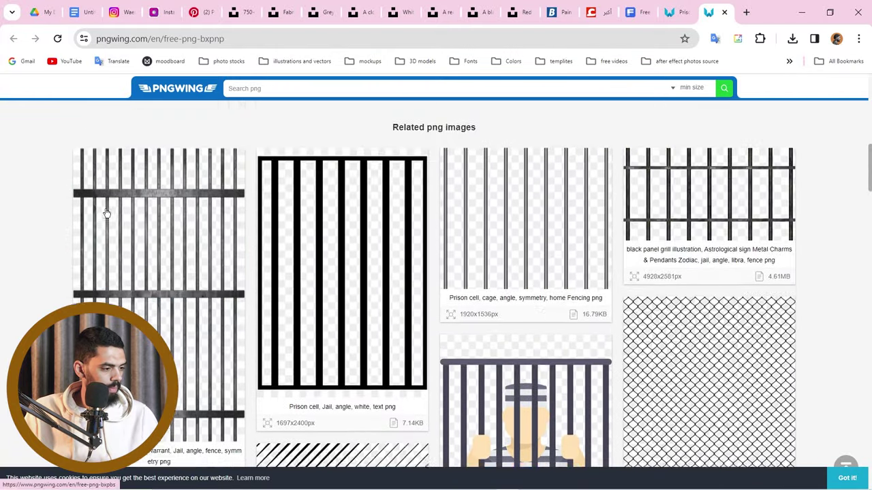
scroll(379, 251, down, 5)
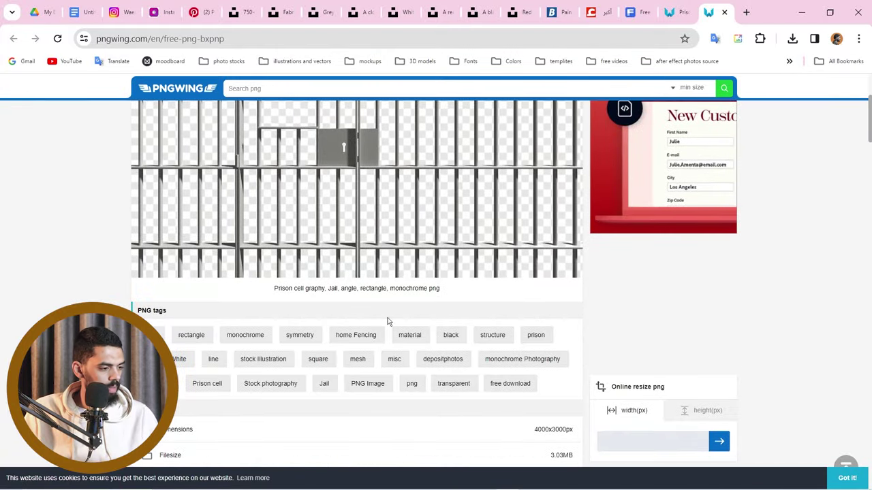
Return to the Freepik hand-drawn Palestine national emblems vector and download it under the free license
click(677, 12)
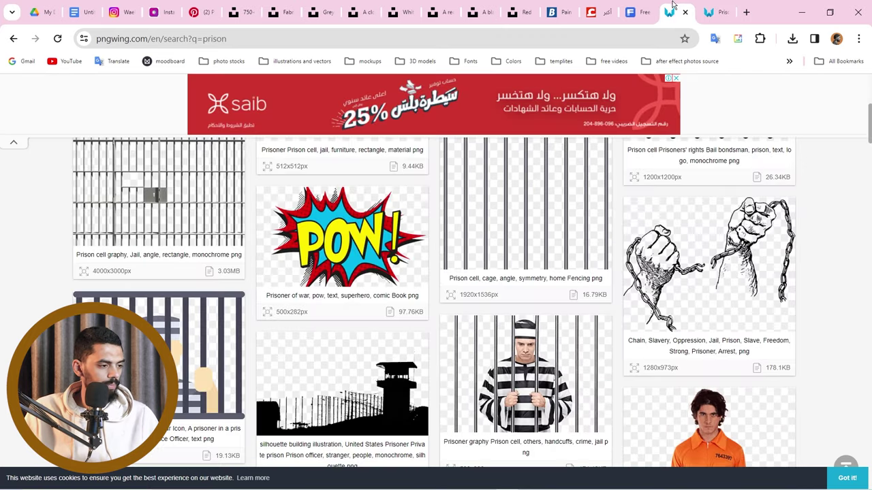
click(638, 11)
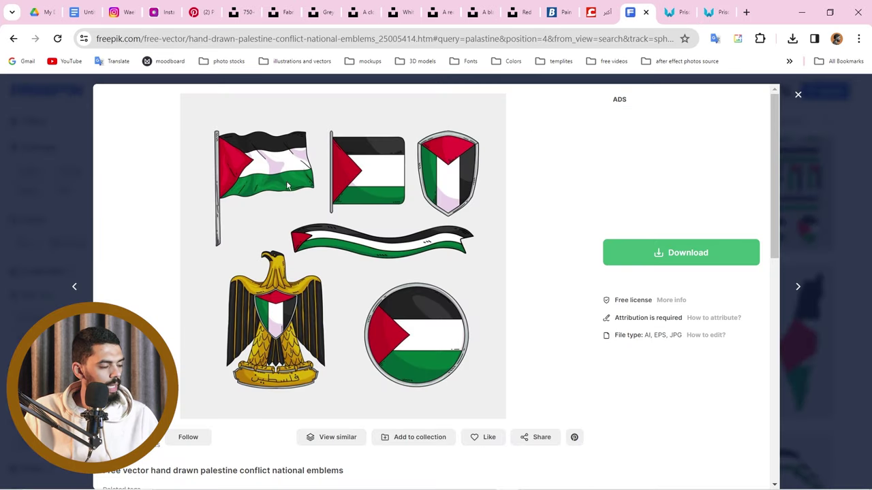
click(683, 250)
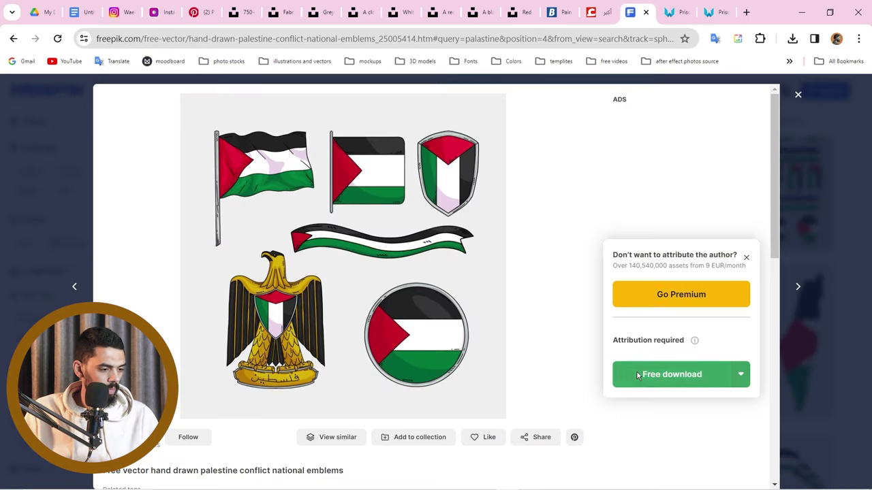
click(637, 376)
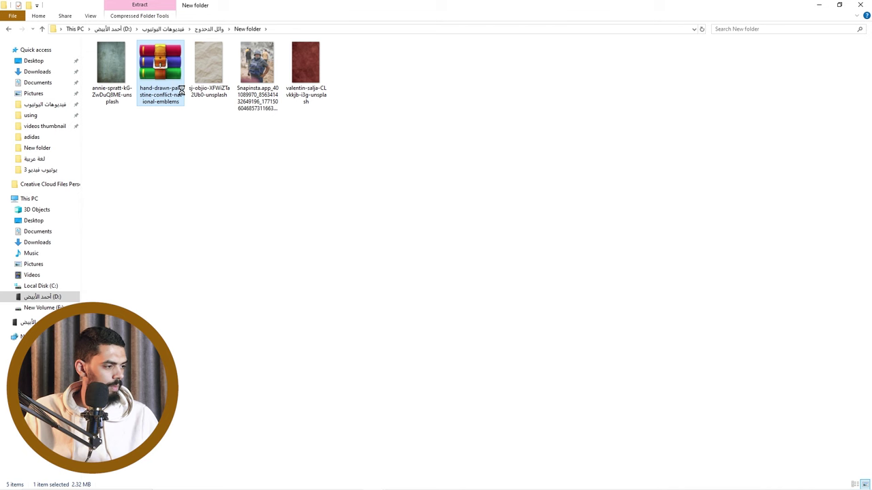
Extract the downloaded national emblems archive, open 25005414.eps in Illustrator and copy the waving flag on its pole
right_click(181, 91)
click(198, 117)
double_click(171, 80)
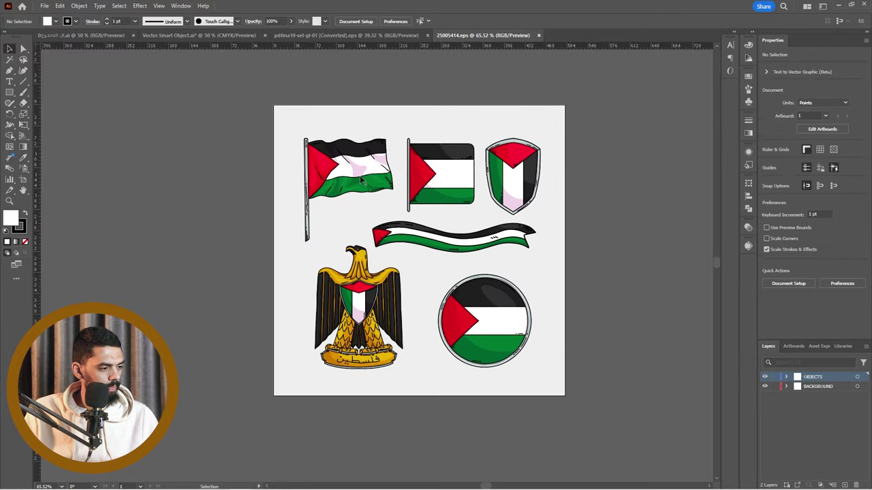
click(341, 179)
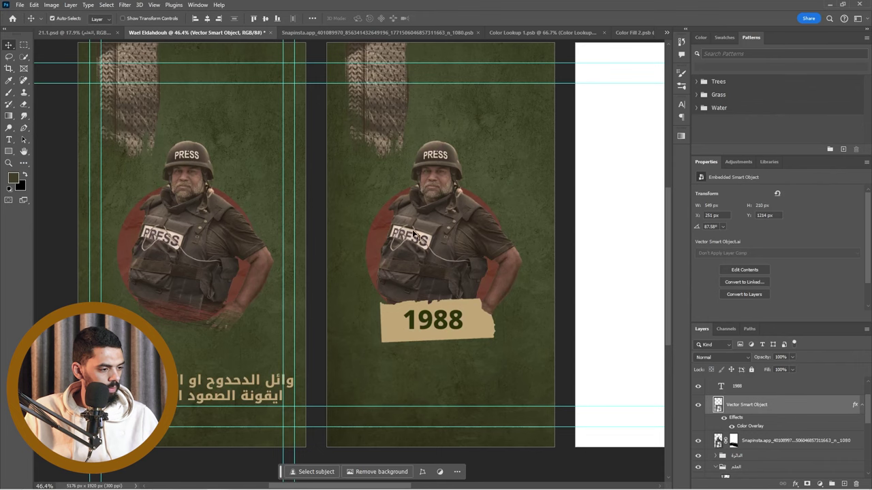
Paste the flag into Artboard 2 of the Photoshop poster as a smart object beside the helmet, rotated about 18.92° and scaled to about 58.52%
key(ctrl+v)
click(470, 136)
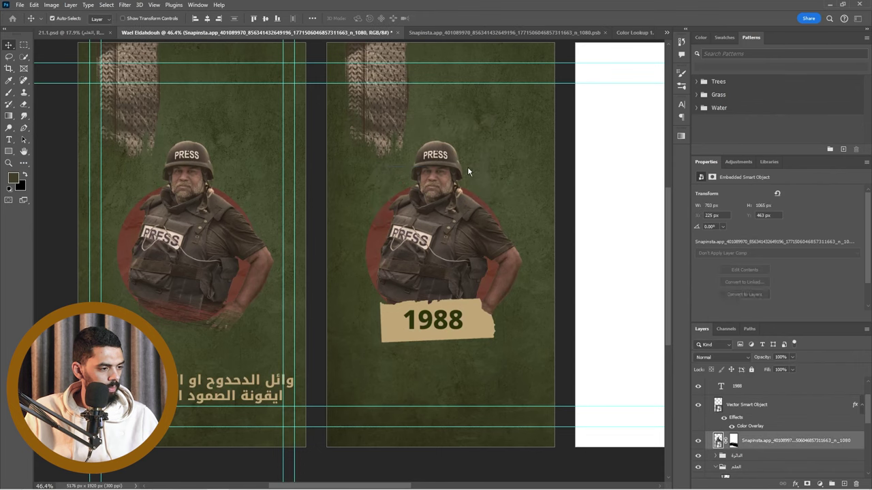
drag(528, 159, 545, 194)
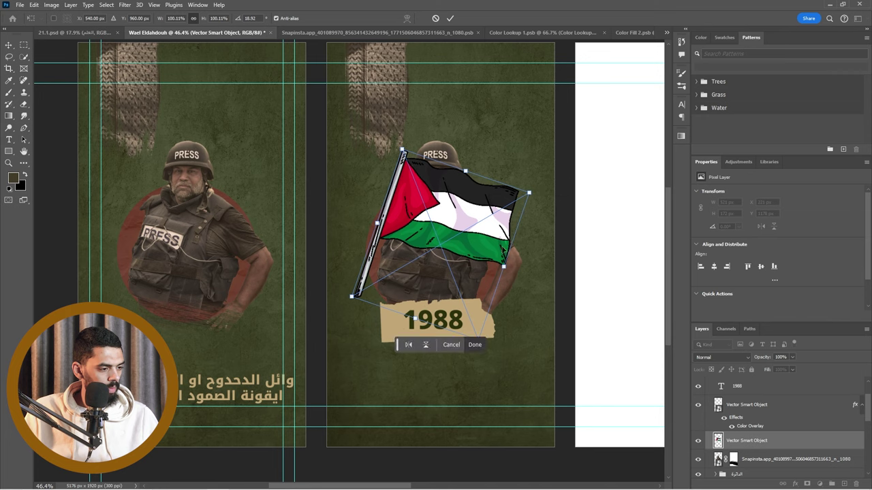
drag(477, 256, 555, 201)
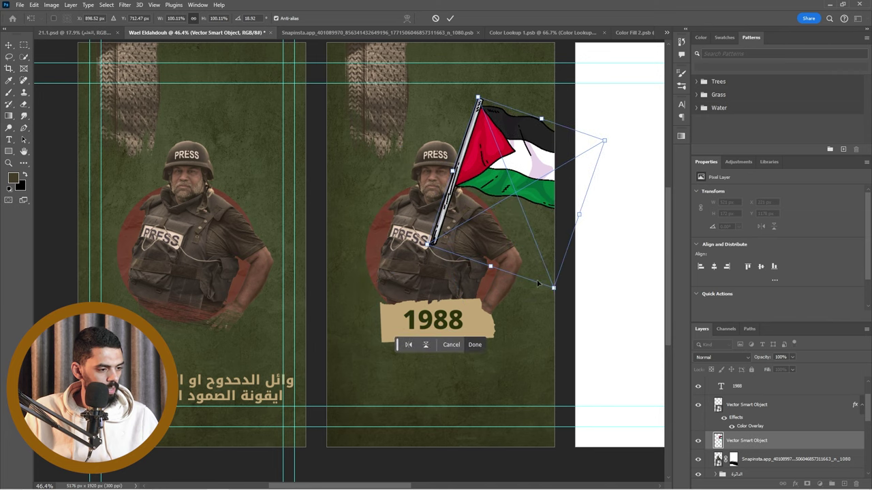
drag(553, 288, 538, 248)
drag(509, 191, 492, 176)
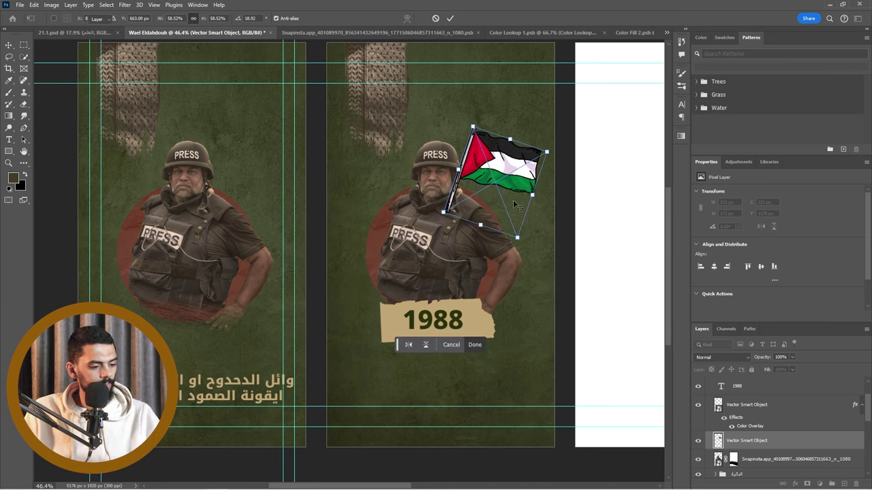
key(Return)
Place the flag layer directly below the journalist's layer and shift the flag slightly right, behind his shoulder
drag(764, 442, 766, 467)
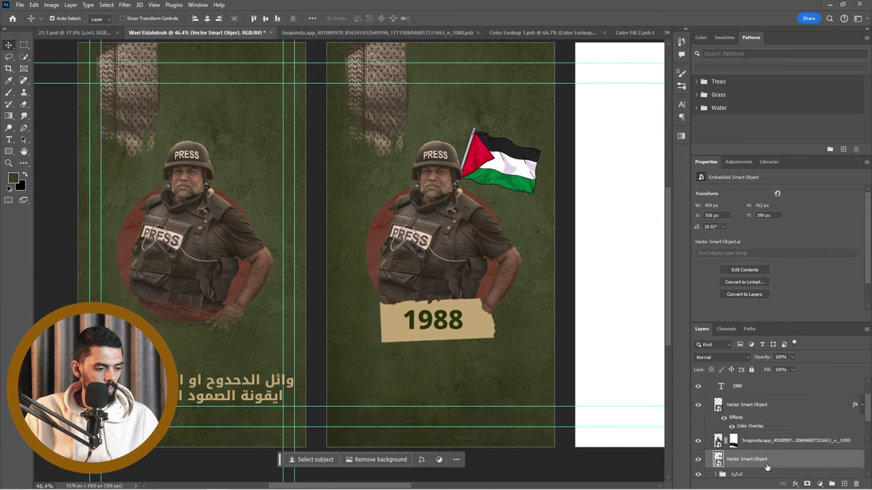
drag(508, 190, 518, 191)
scroll(770, 419, down, 1)
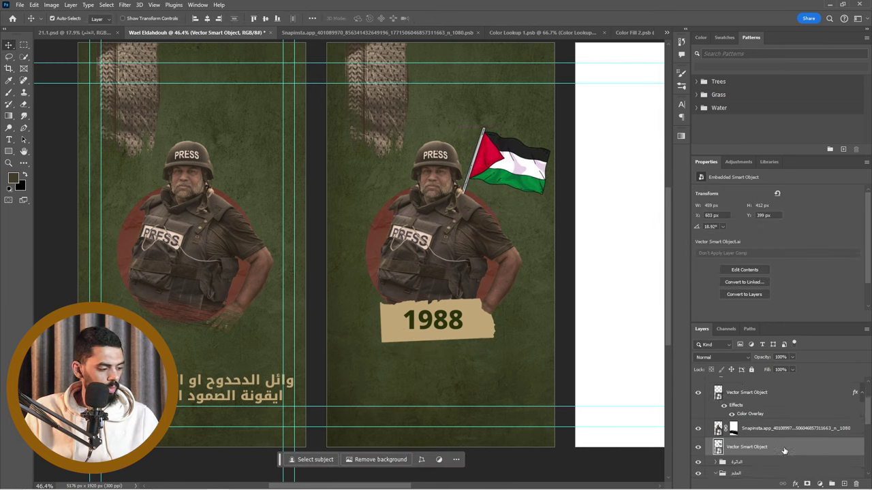
Try converting the flag's vector layer with Convert to Smart Object
right_click(784, 453)
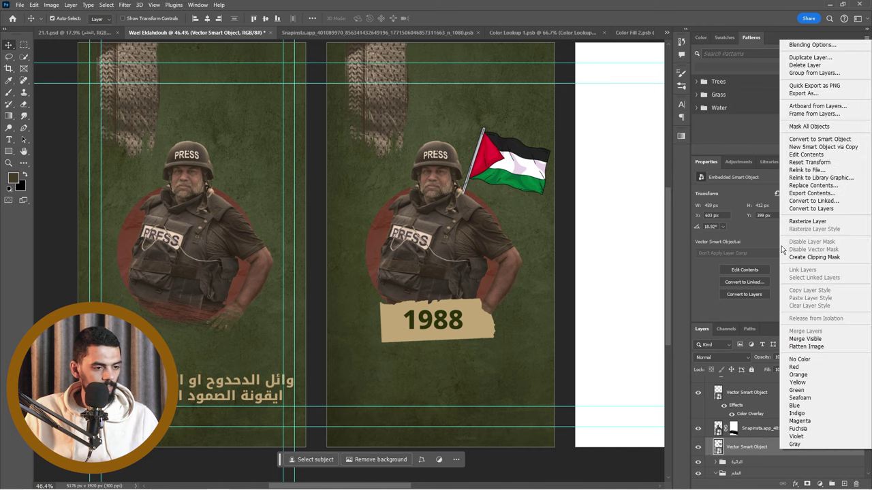
click(804, 140)
key(ctrl+z)
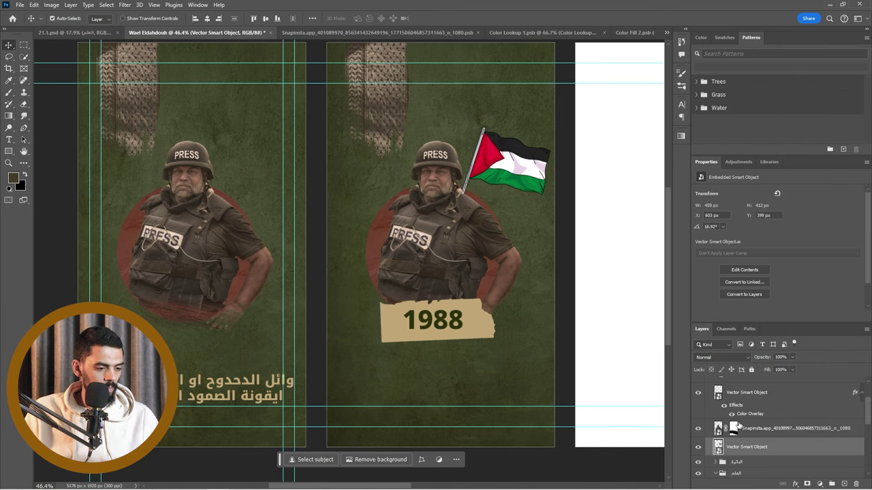
Copy the Candlelight Color Lookup adjustment from inside the journalist's smart object and clip it to the flag layer in the poster
double_click(718, 427)
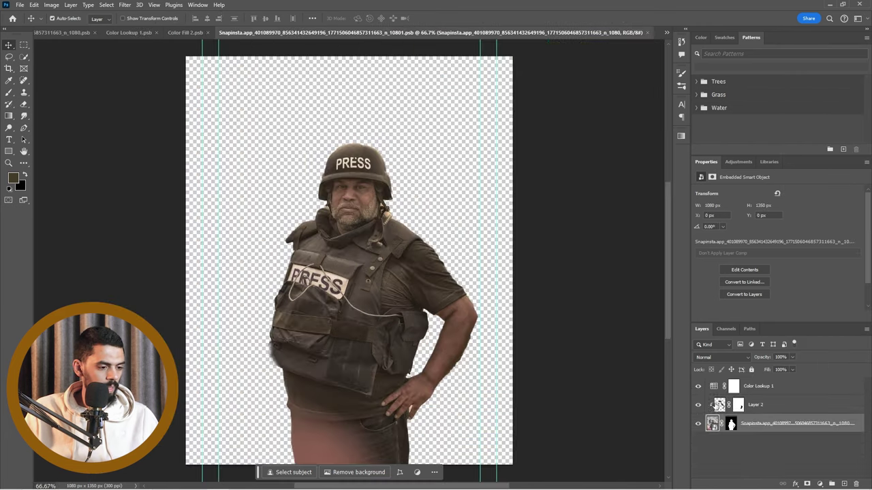
click(756, 386)
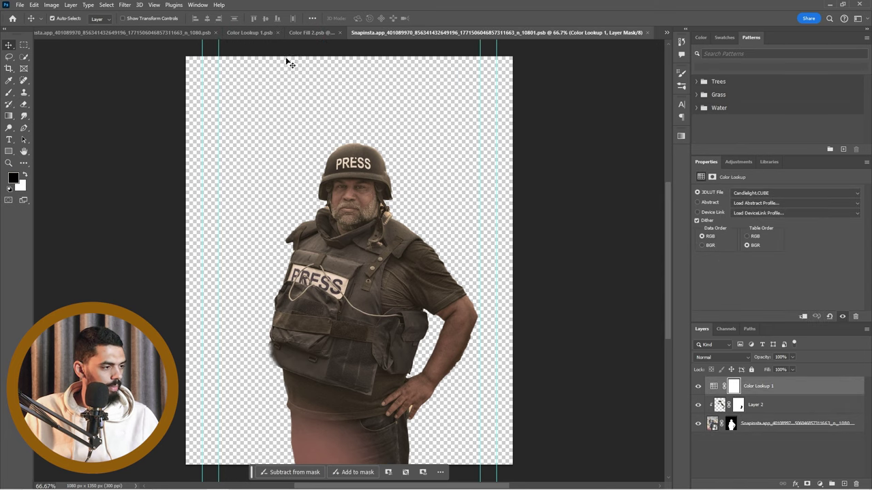
click(305, 33)
click(204, 33)
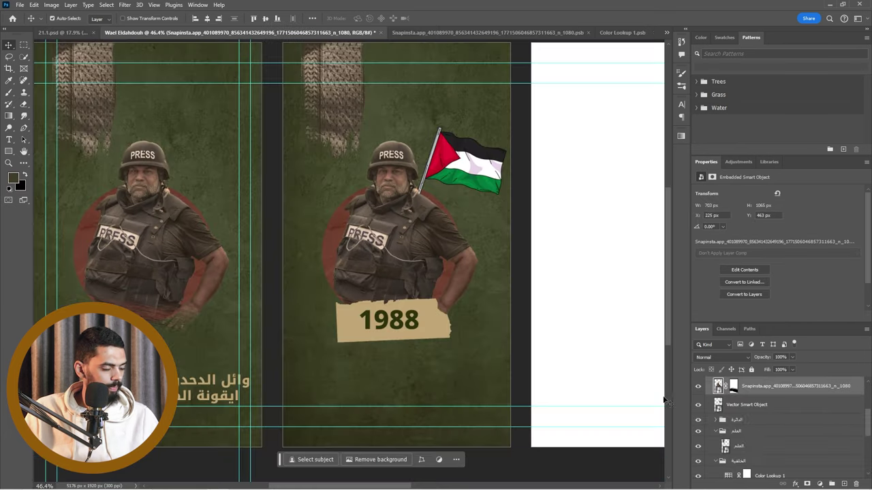
click(755, 406)
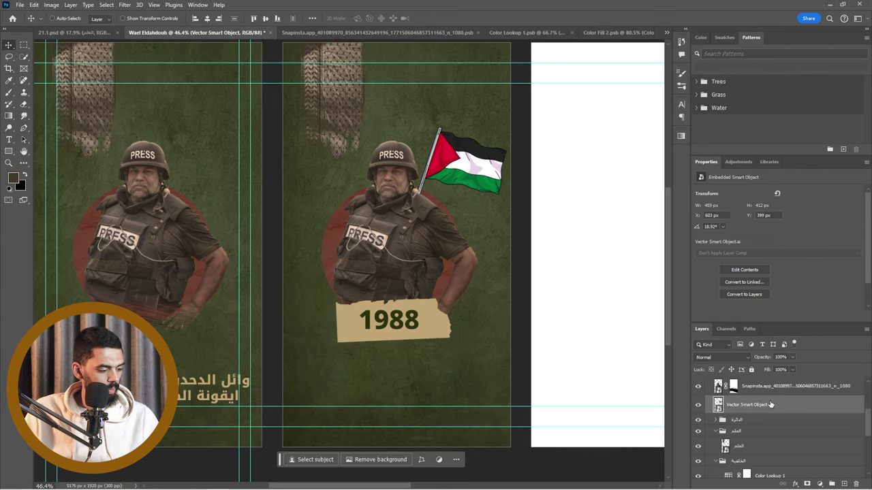
key(ctrl+v)
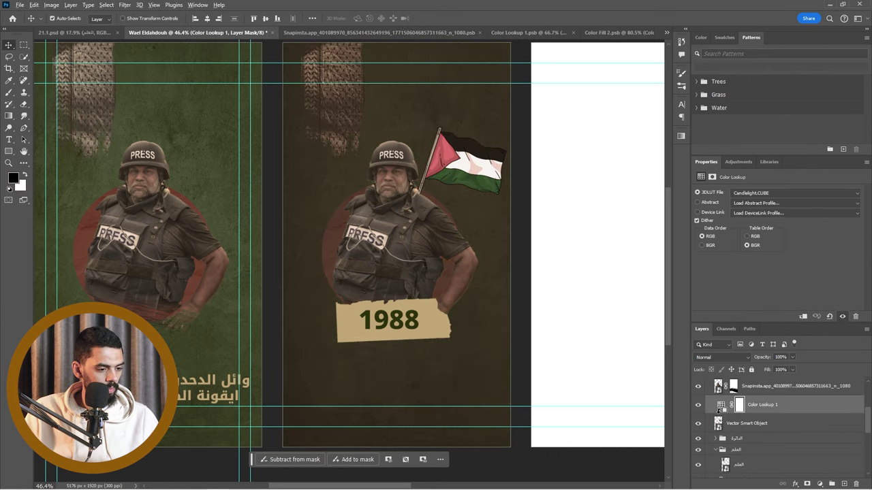
alt+click(718, 413)
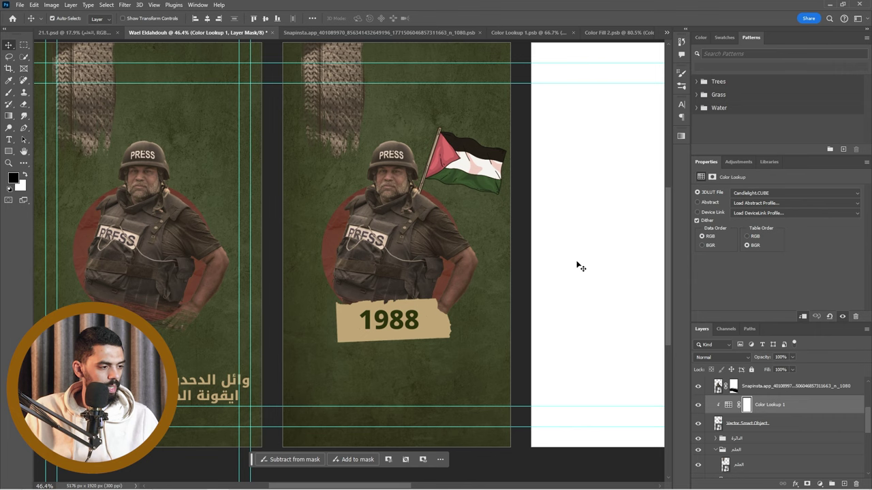
Add a Hue/Saturation adjustment clipped to the flag layer and lower its Lightness to -22
click(788, 425)
click(819, 483)
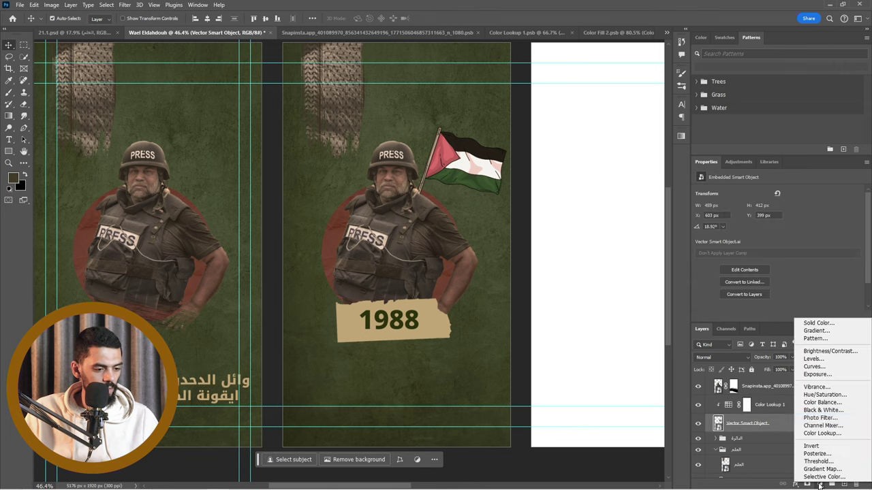
click(827, 395)
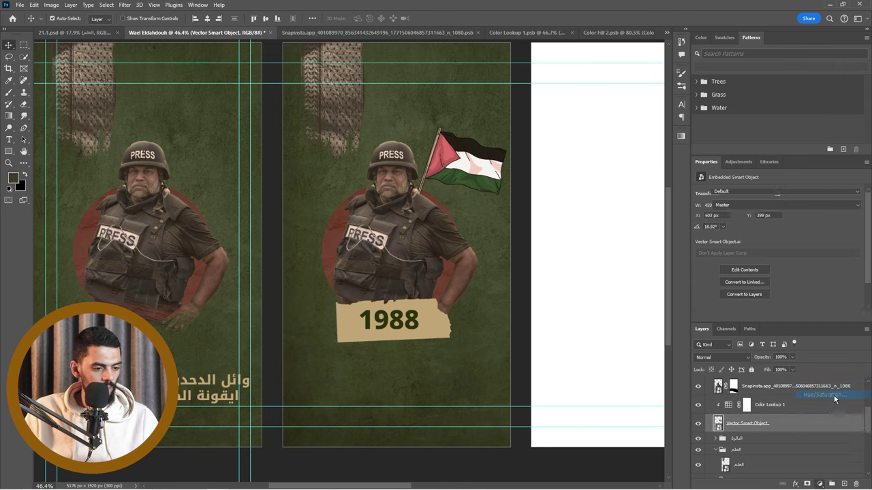
drag(777, 263, 760, 260)
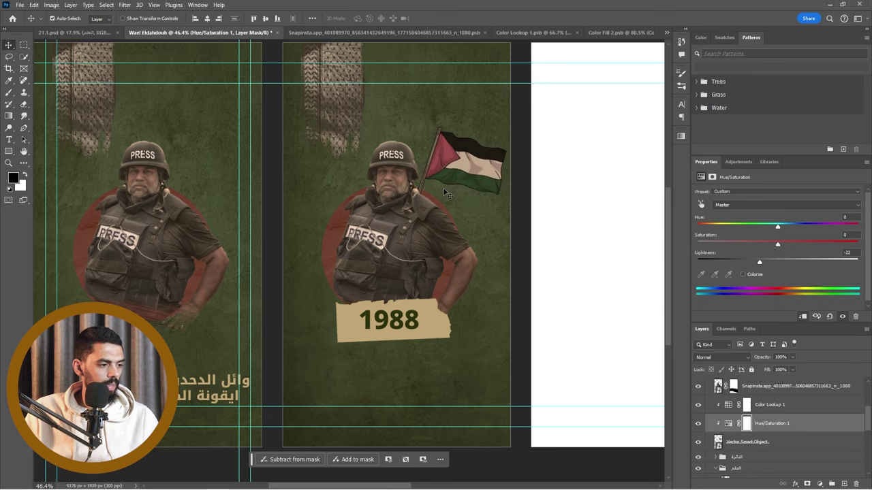
Group the flag layer with its Hue/Saturation and Color Lookup adjustments and give the group an Arabic name
scroll(577, 282, down, 2)
click(766, 442)
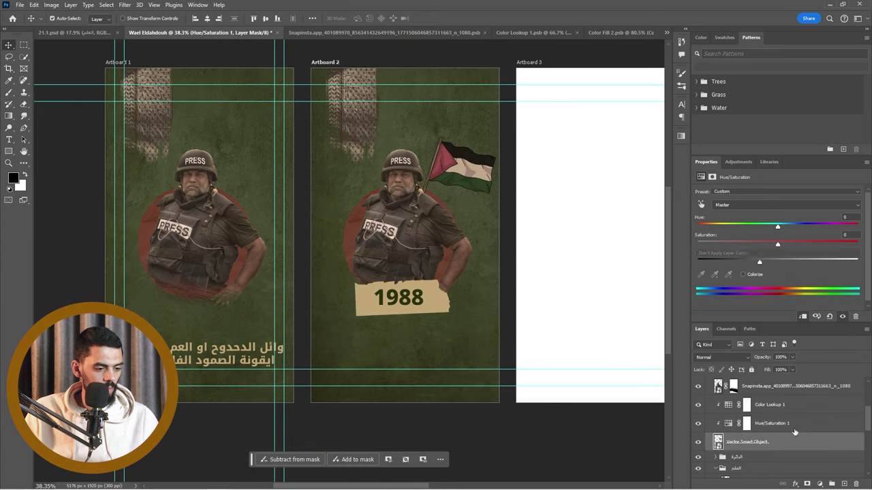
shift+click(788, 406)
key(ctrl+g)
double_click(740, 401)
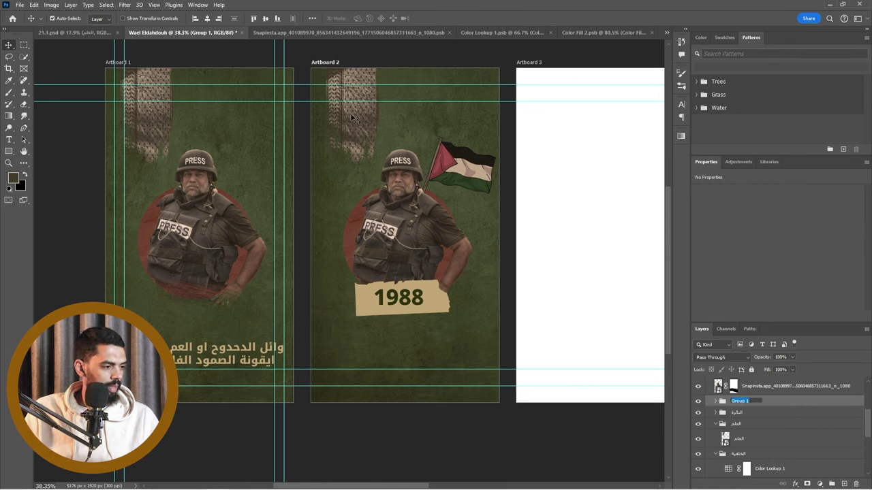
text(hg)
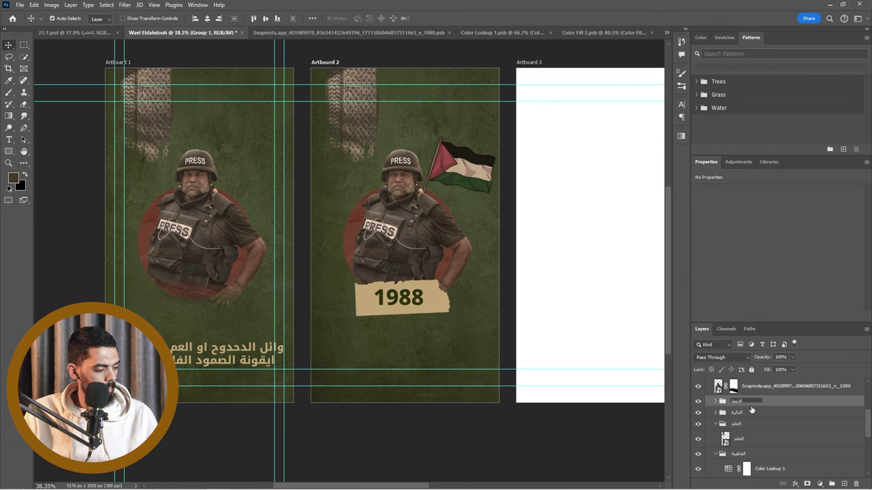
click(756, 412)
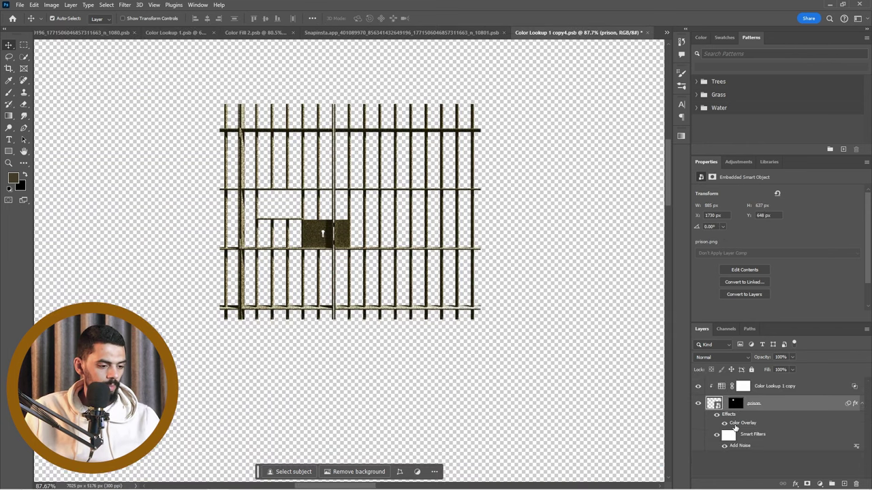
Examine the prison layer's Color Overlay settings and compare the bars with the overlay off and on
scroll(265, 182, up, 1)
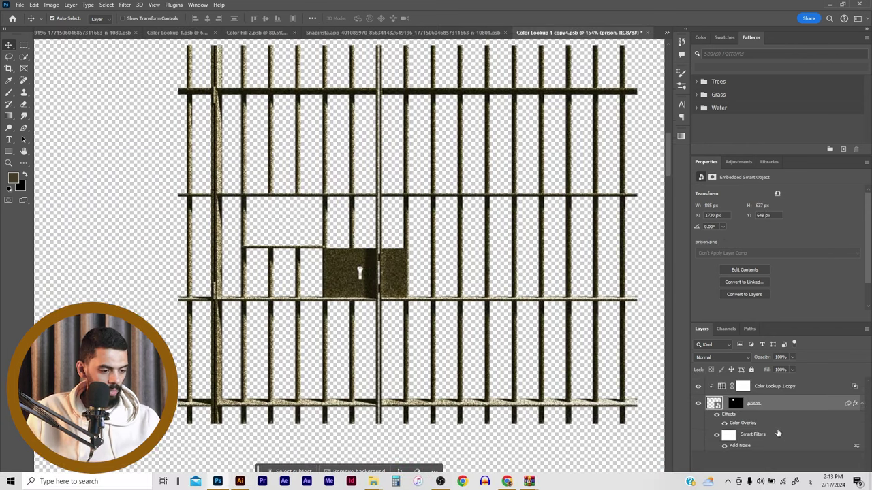
double_click(734, 423)
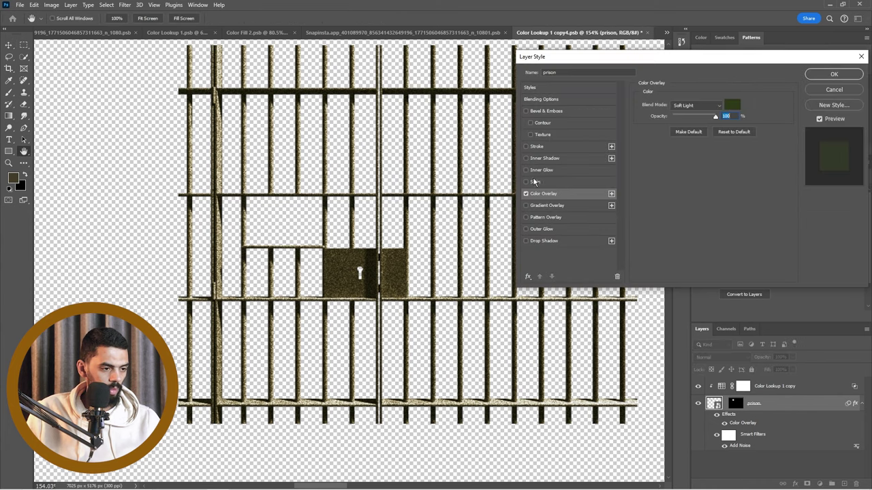
click(838, 90)
click(724, 423)
click(723, 423)
click(724, 423)
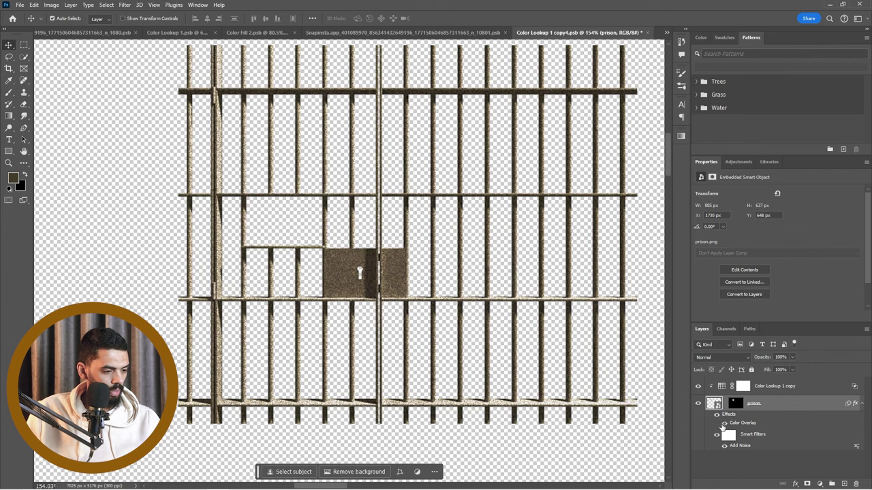
click(724, 423)
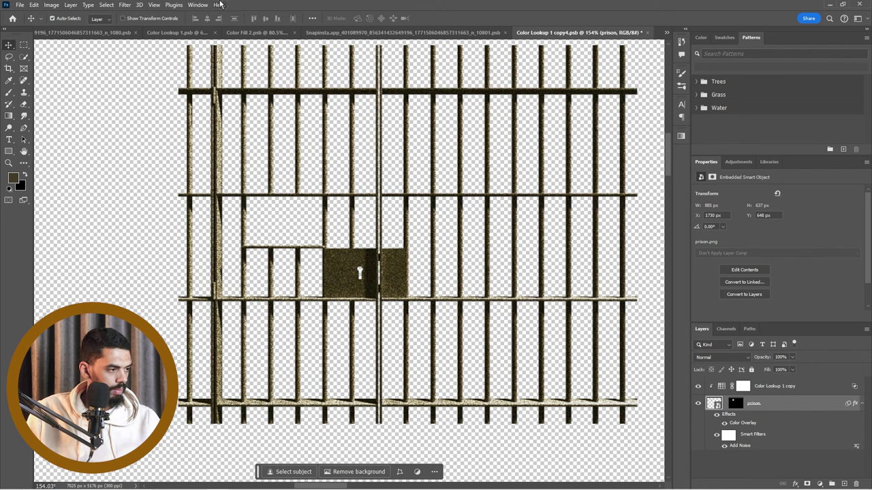
Try an additional Add Noise filter on the prison bars with Uniform distribution at about 76.44%
click(129, 5)
mouse_move(214, 147)
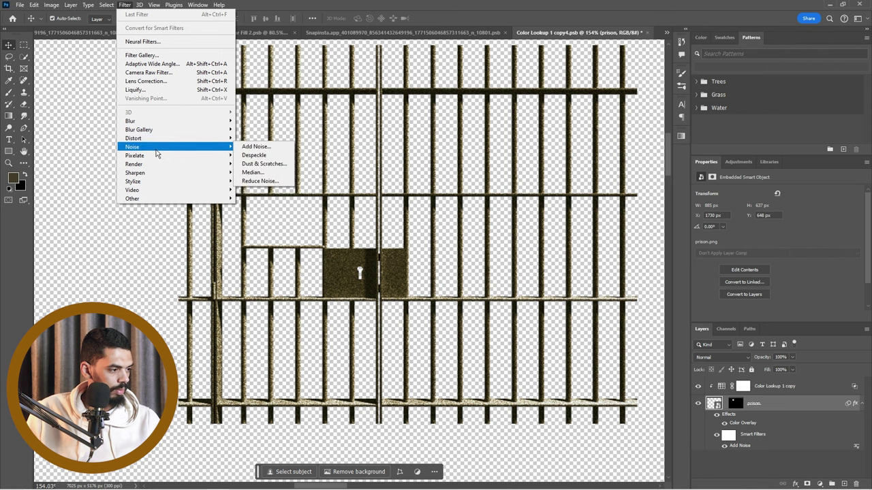
click(251, 148)
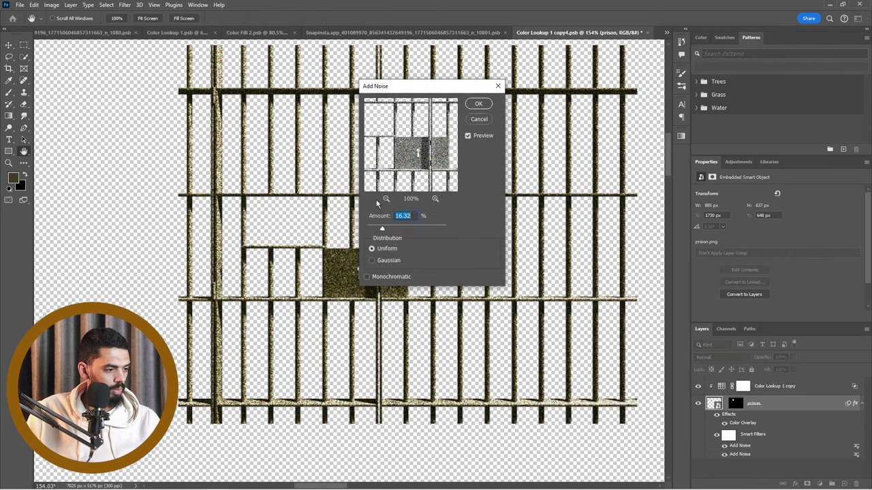
drag(407, 225, 423, 226)
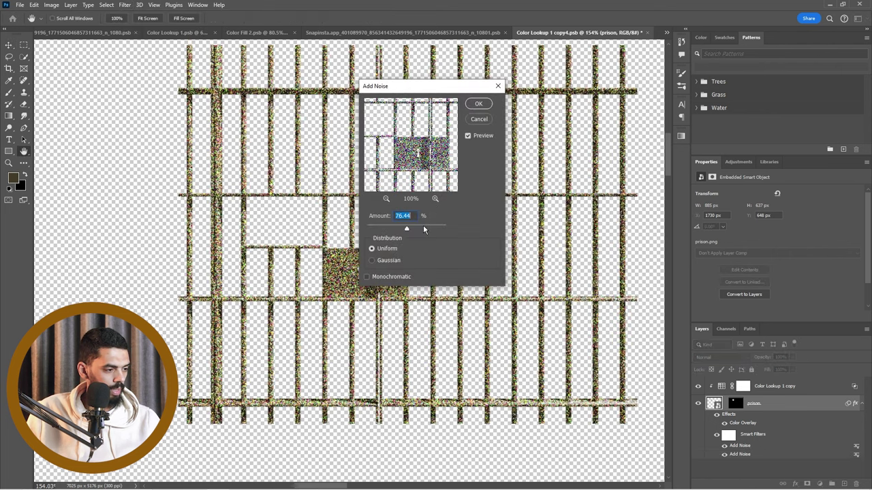
click(479, 119)
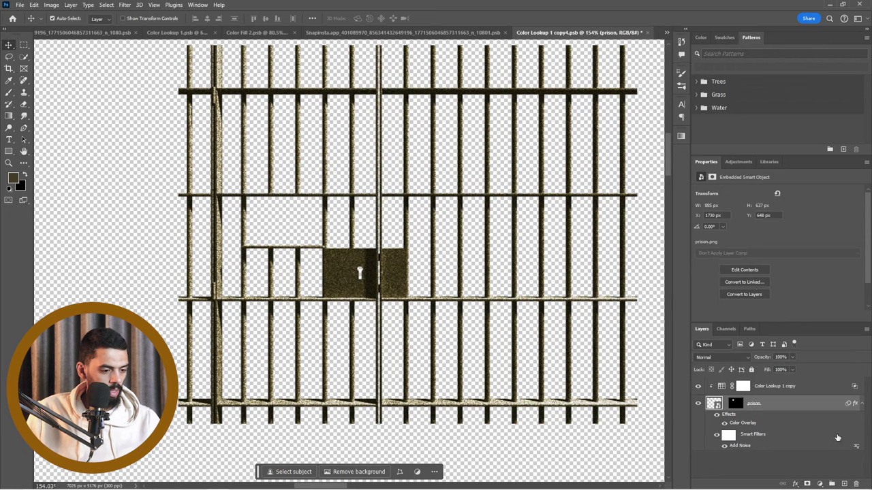
Try the Normal blend mode at 100% opacity for the Add Noise filter on the prison bars
double_click(856, 445)
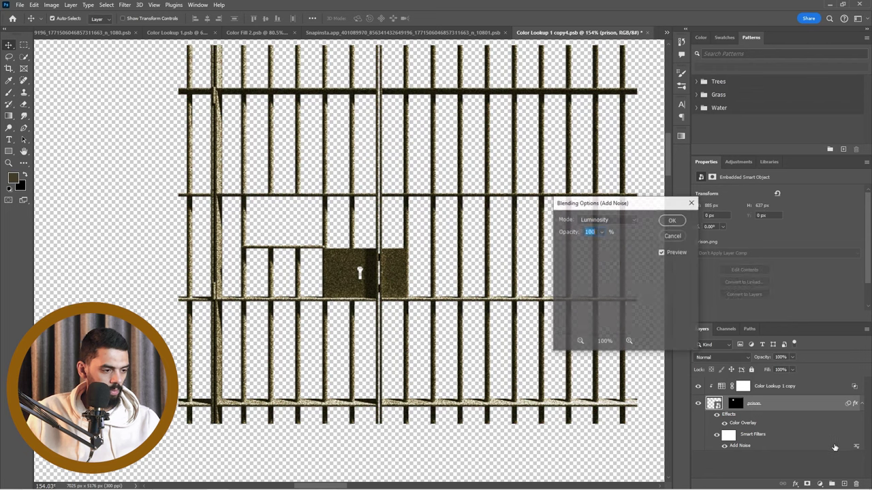
click(606, 220)
click(594, 229)
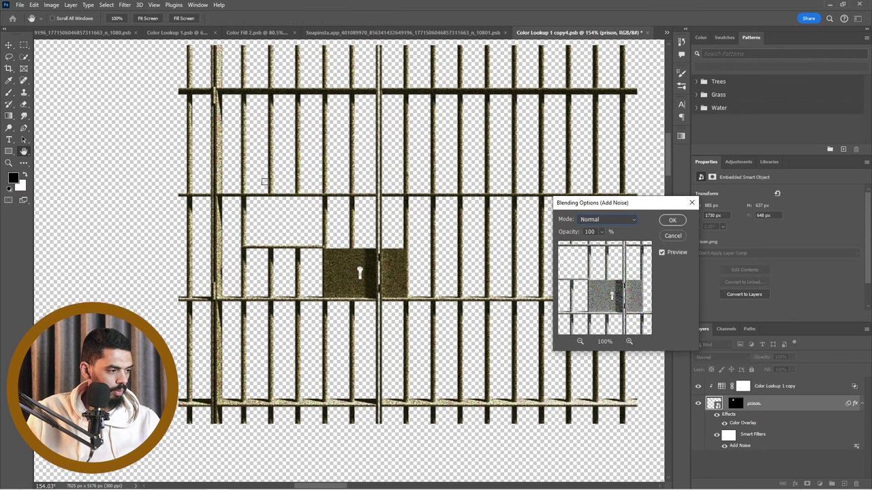
click(224, 159)
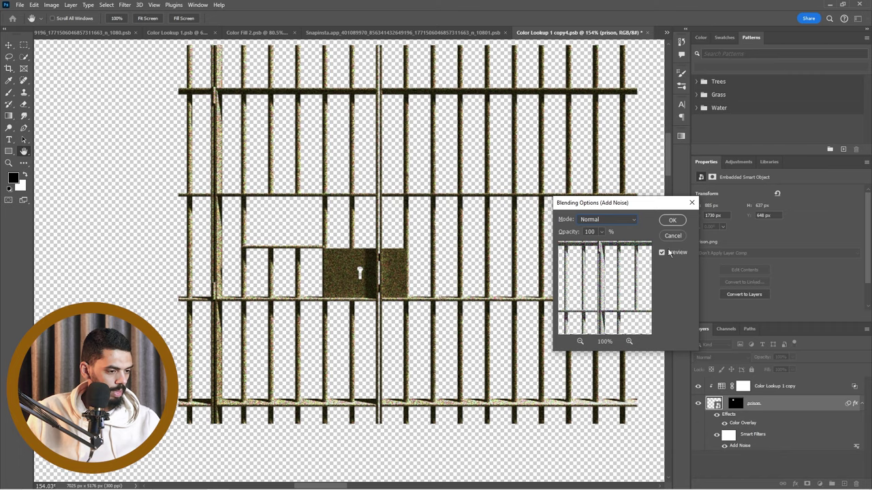
click(672, 236)
Compare the Normal and Luminosity blend modes of the prison bars' Add Noise filter up close, keeping Luminosity
scroll(279, 160, up, 6)
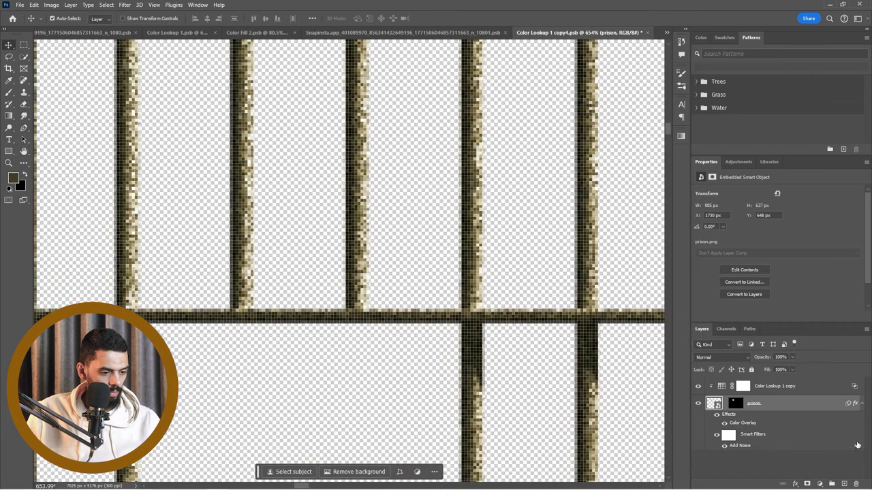
double_click(856, 446)
click(608, 219)
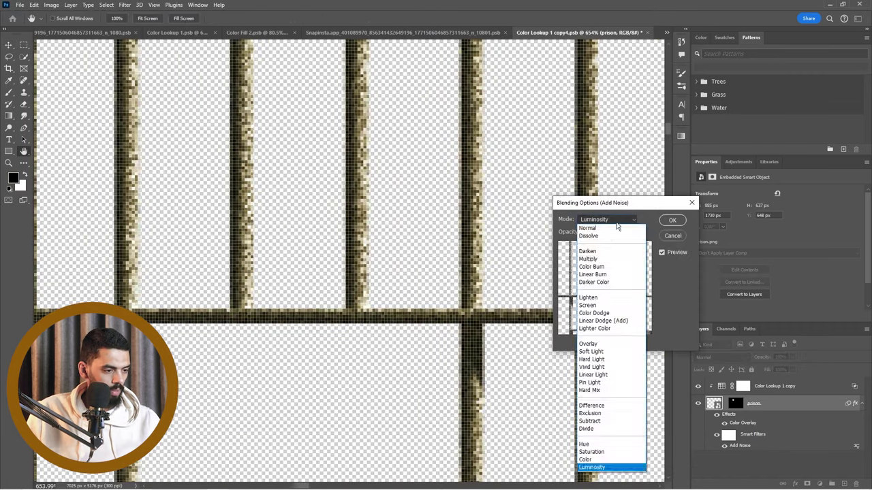
click(609, 229)
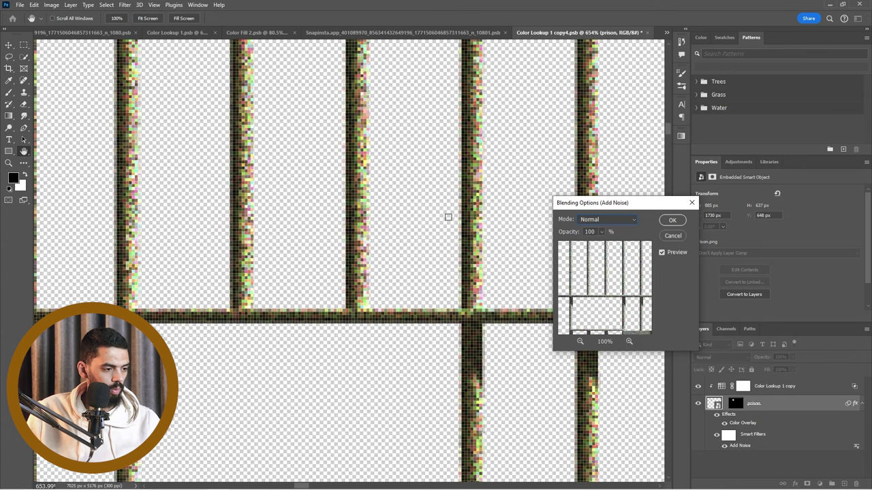
click(608, 220)
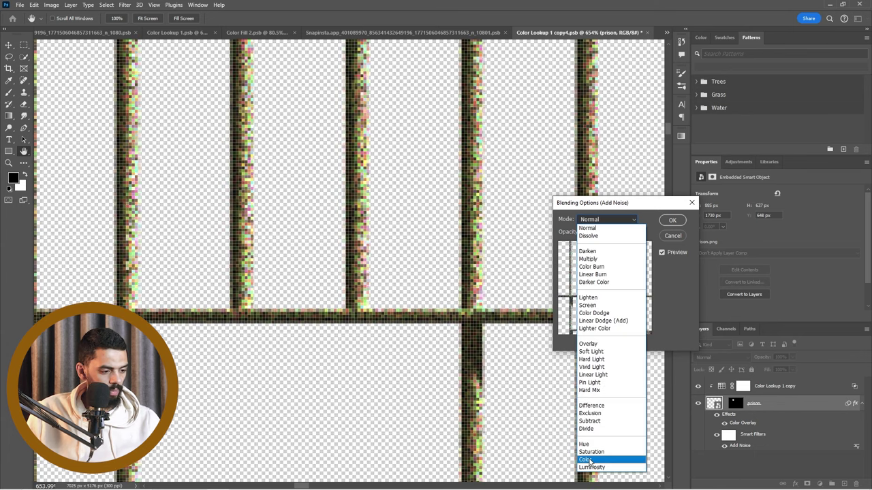
click(604, 468)
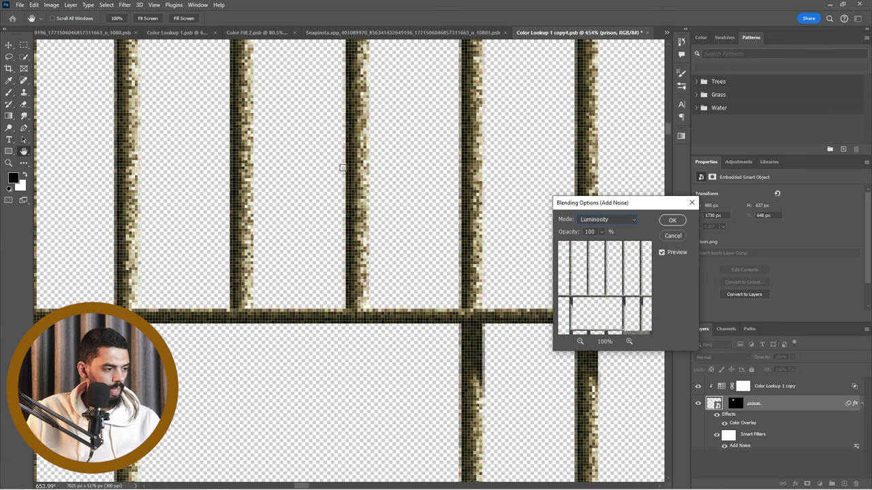
click(673, 220)
key(v)
scroll(402, 208, down, 5)
scroll(400, 207, down, 3)
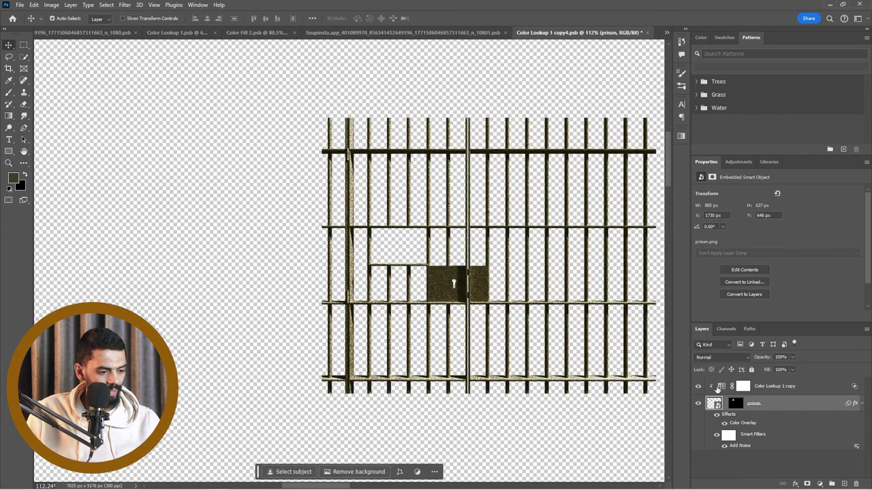
Examine the Color Lookup adjustment clipped to the prison bars and the bars' own layer mask
click(712, 391)
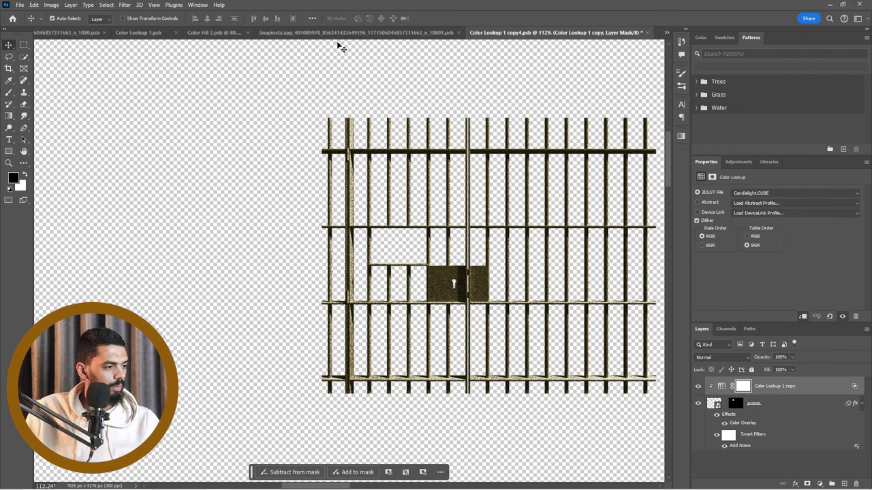
scroll(456, 207, down, 1)
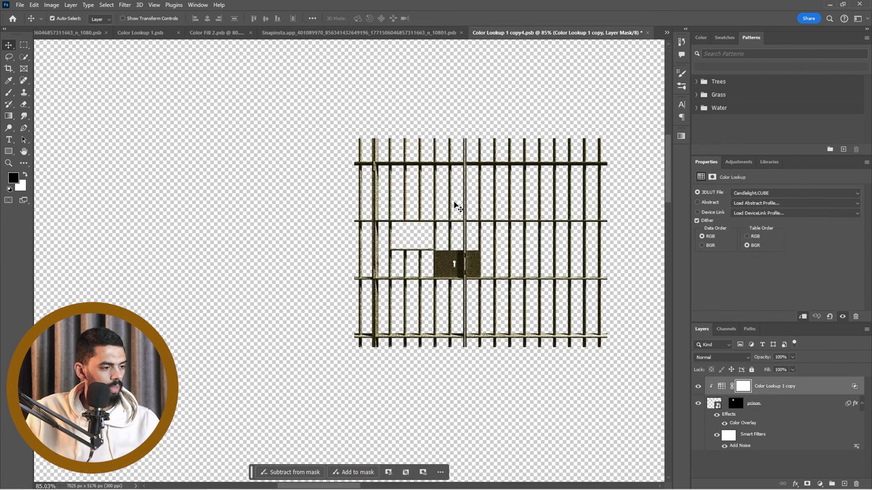
scroll(549, 252, up, 2)
click(520, 257)
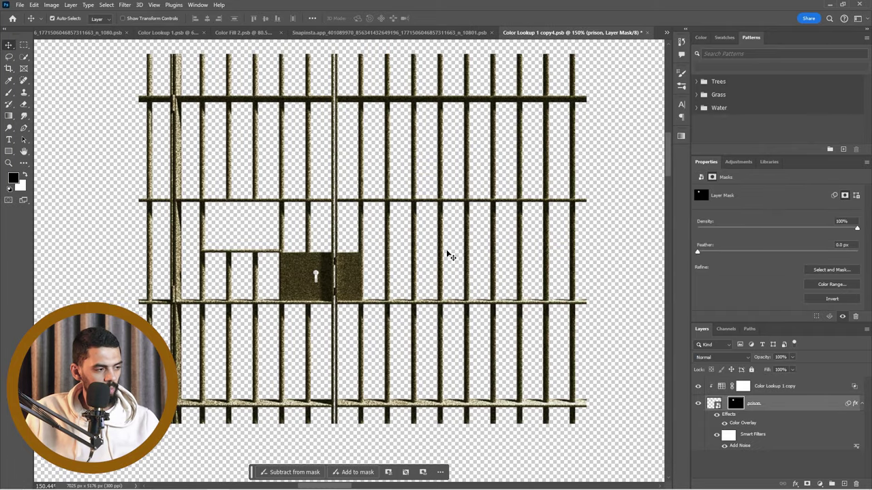
Return to the main poster document and mask the prison gate on Artboard 2 down to its left half
key(ctrl+Tab)
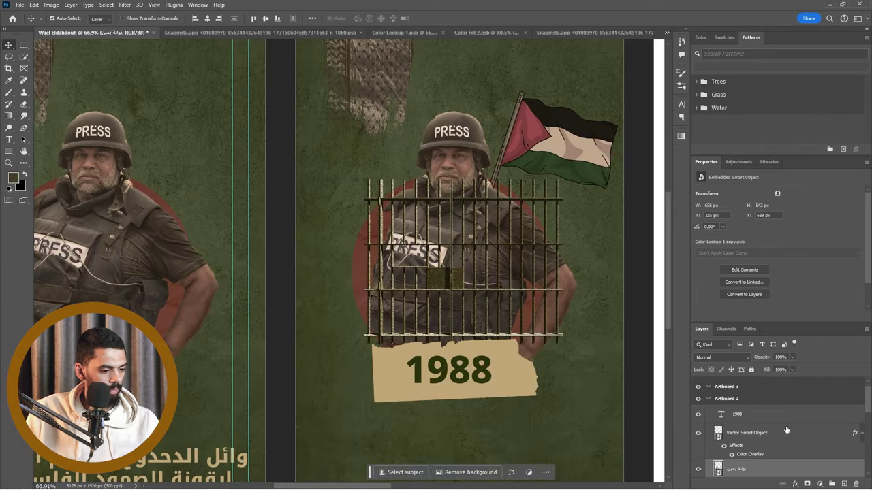
scroll(832, 465, down, 2)
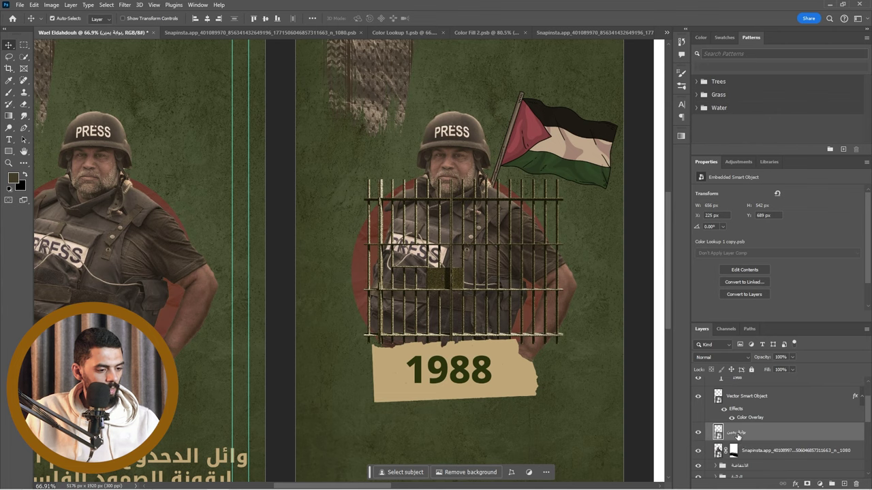
click(24, 45)
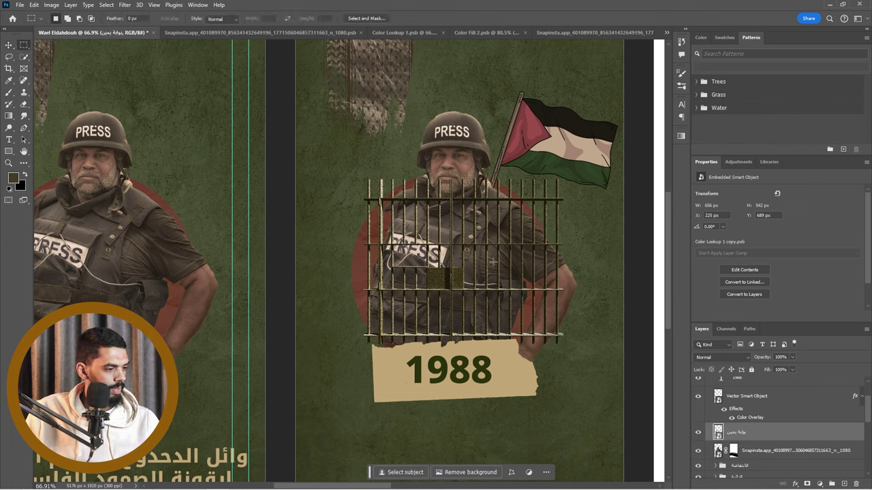
drag(344, 159, 451, 385)
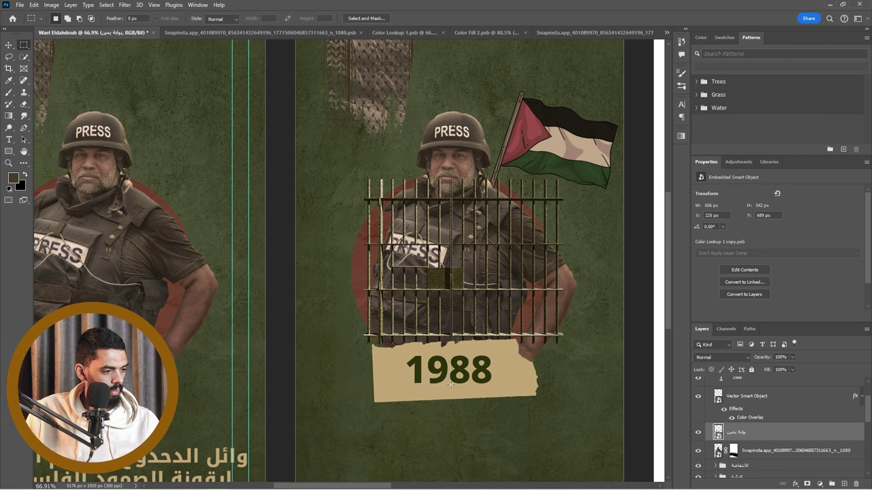
click(807, 484)
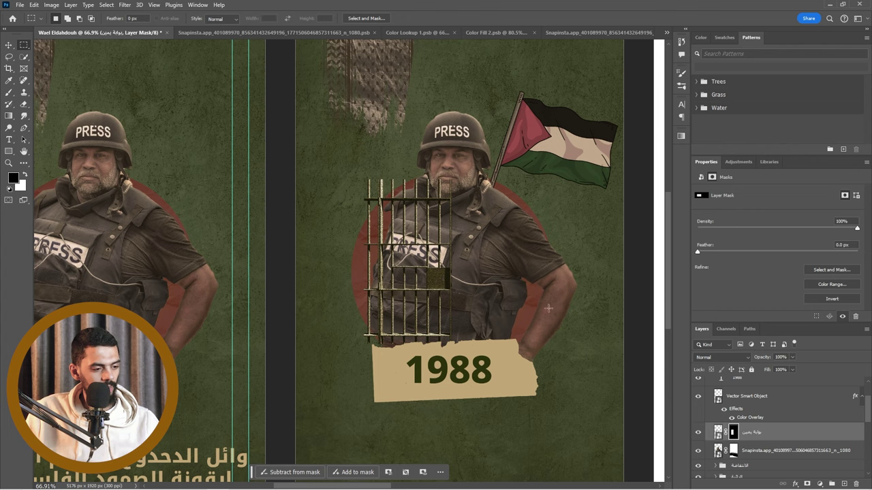
Duplicate the masked gate layer and invert the copy's mask to show the opposite half of the bars
key(ctrl+j)
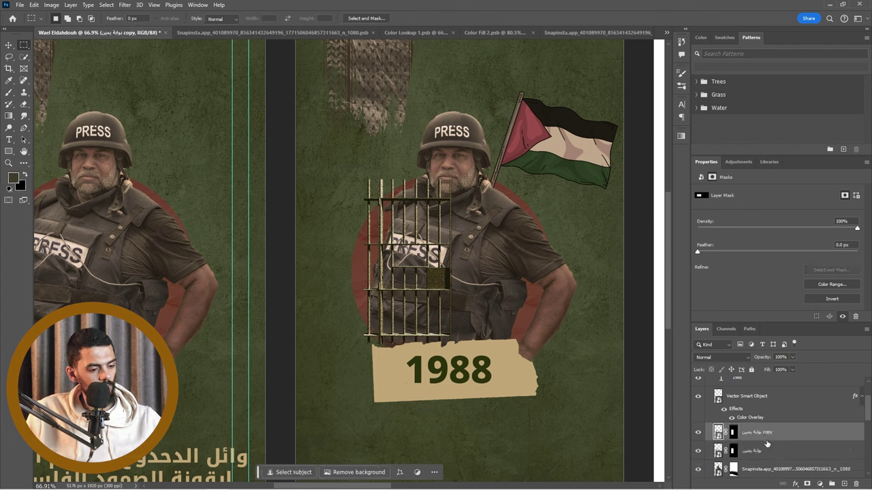
click(732, 435)
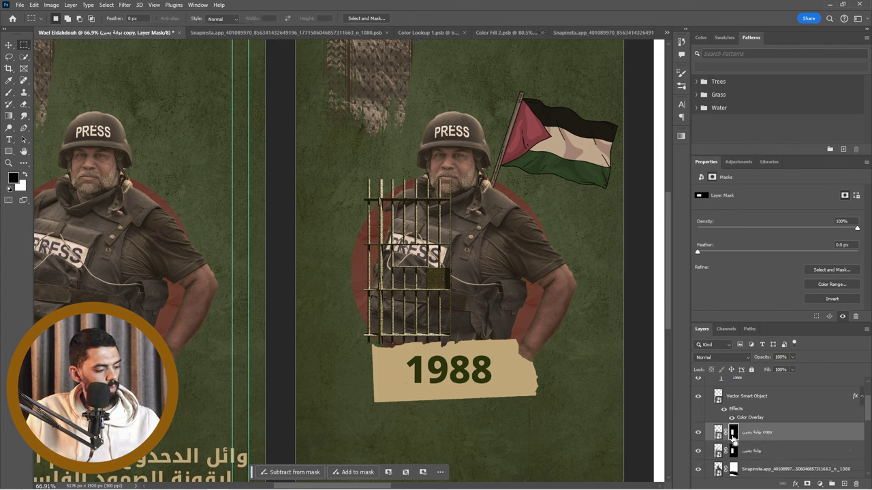
key(ctrl+i)
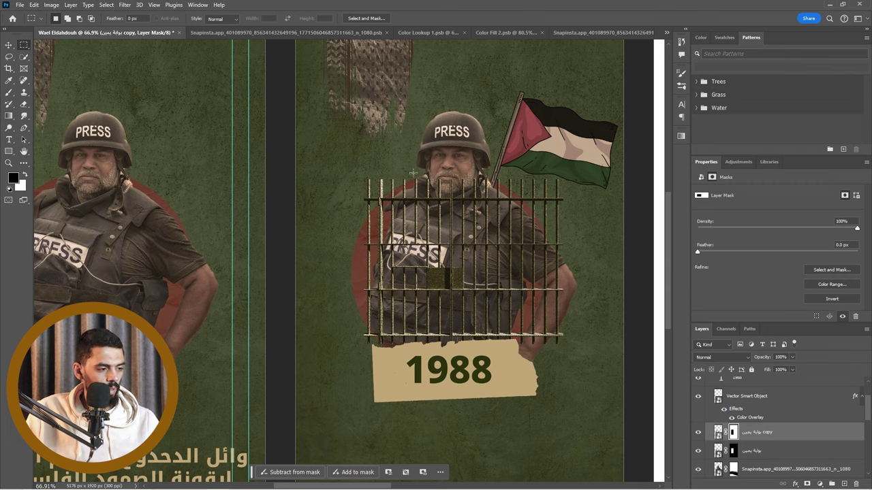
Check both gate halves by toggling their visibility, and rename the copied gate layer بوابة شمال
click(733, 452)
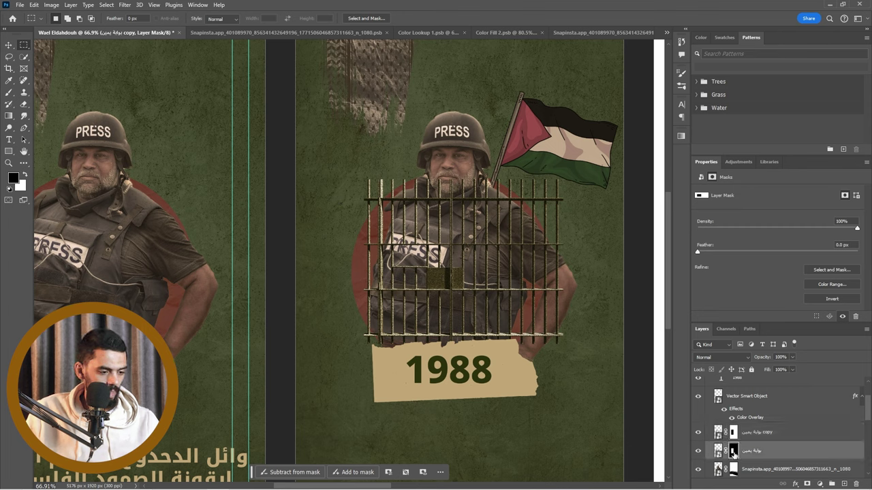
click(696, 453)
click(696, 451)
click(697, 432)
click(697, 432)
double_click(756, 432)
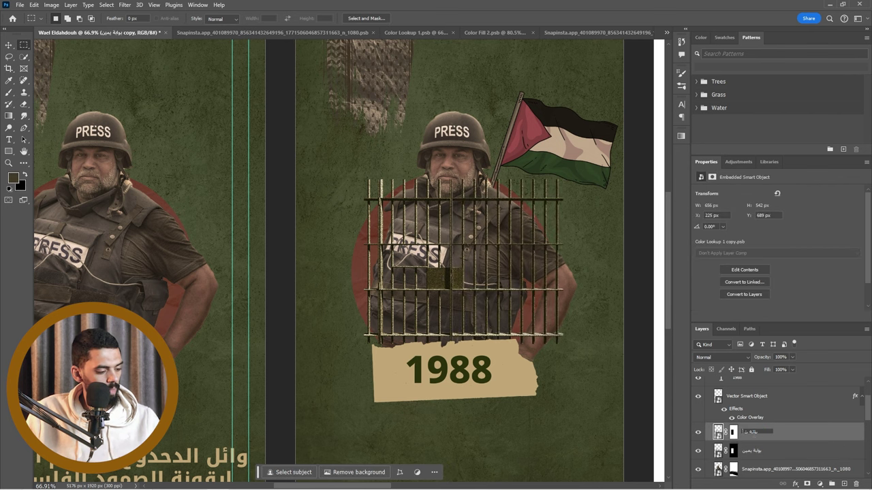
key(Return)
Switch to the Google Docs script and copy the sentence about the 1988 arrest from the introduction
scroll(484, 244, down, 3)
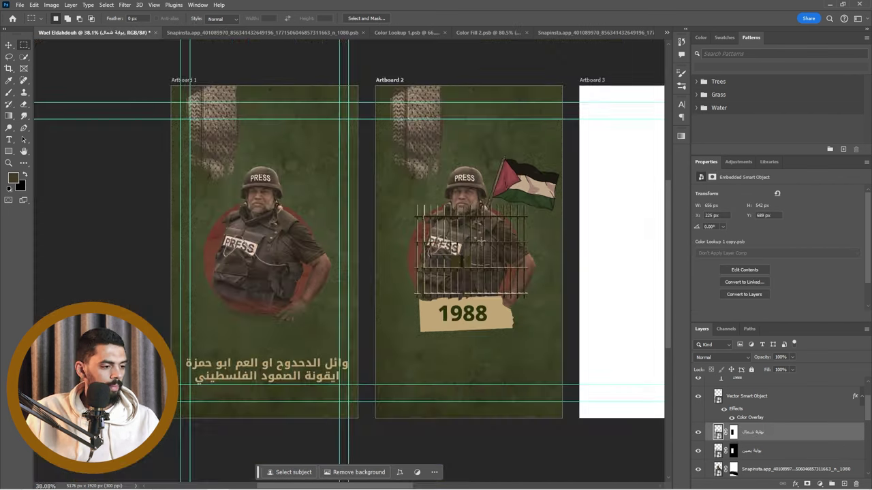
key(alt+Tab)
click(568, 263)
drag(570, 263, 497, 262)
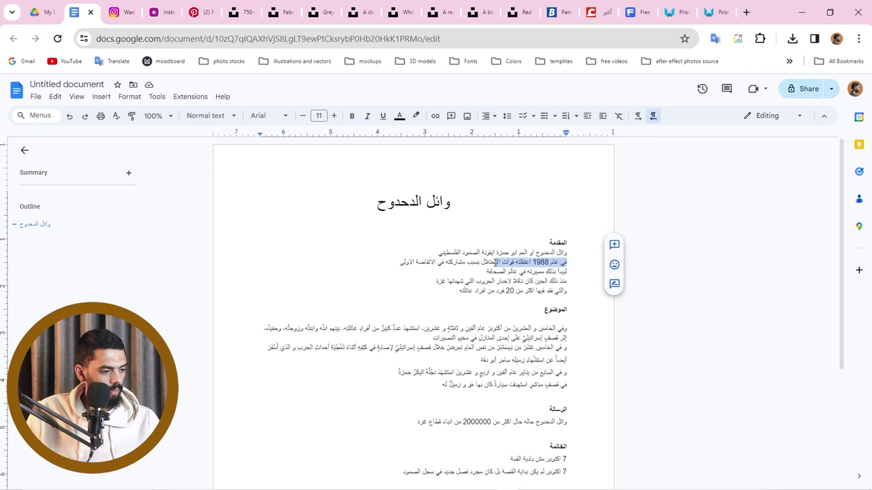
drag(475, 262, 401, 265)
key(ctrl+c)
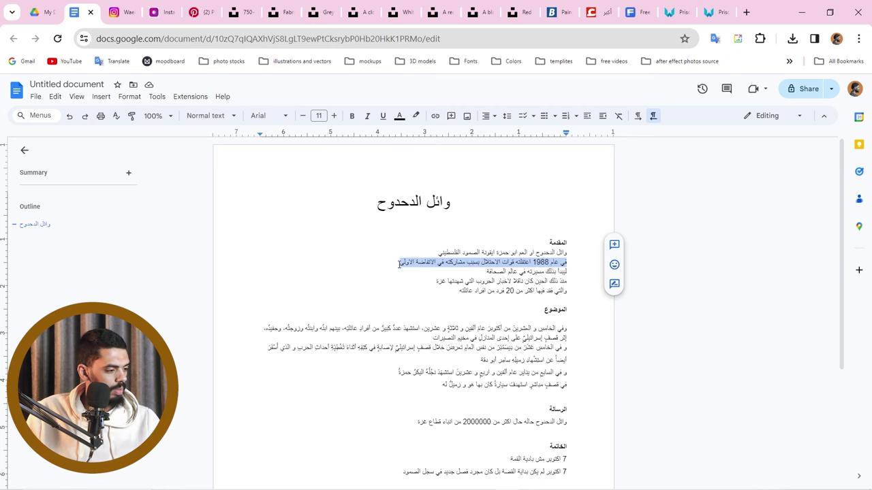
Back in Photoshop, duplicate the Artboard 1 caption onto Artboard 2, replace its text with the copied 1988 sentence and scale it to 13.58 pt
key(alt+Tab)
alt+drag(278, 367, 474, 371)
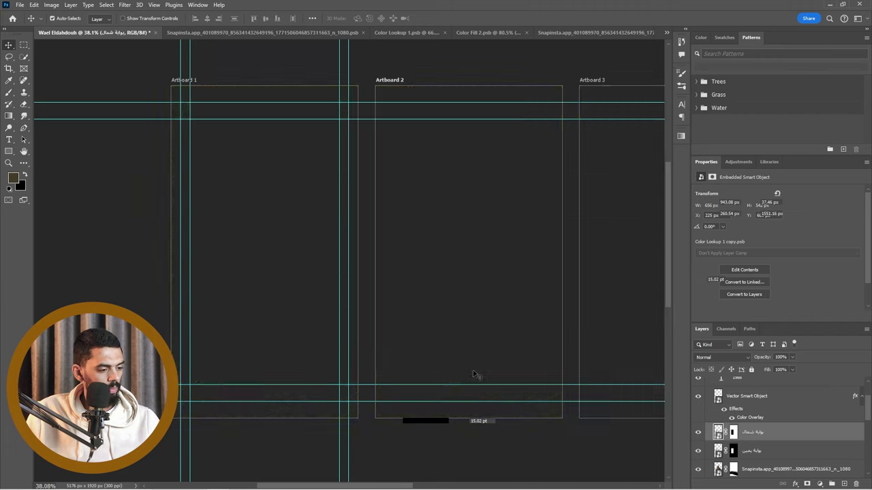
double_click(474, 369)
key(ctrl+v)
key(ctrl+Return)
key(v)
key(ctrl+t)
drag(558, 355, 551, 357)
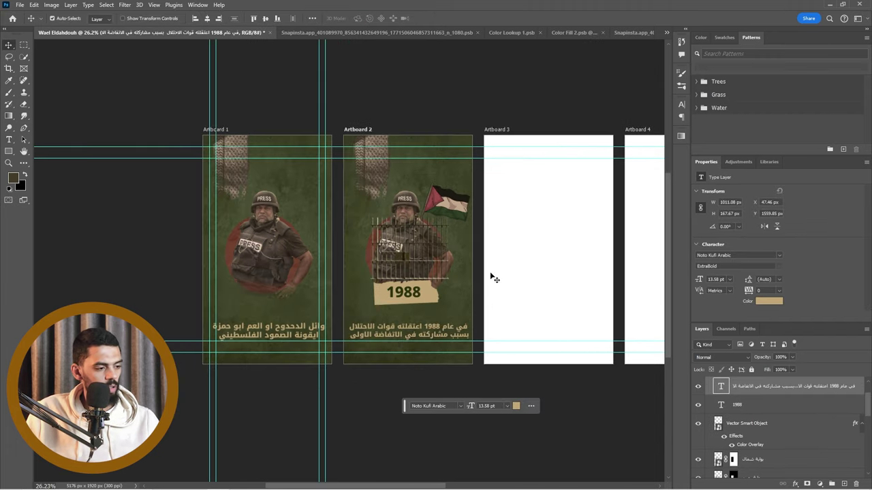
scroll(805, 453, up, 2)
Read the next script line in Google Docs, about starting a career in journalism, and return to Photoshop
key(alt+Tab)
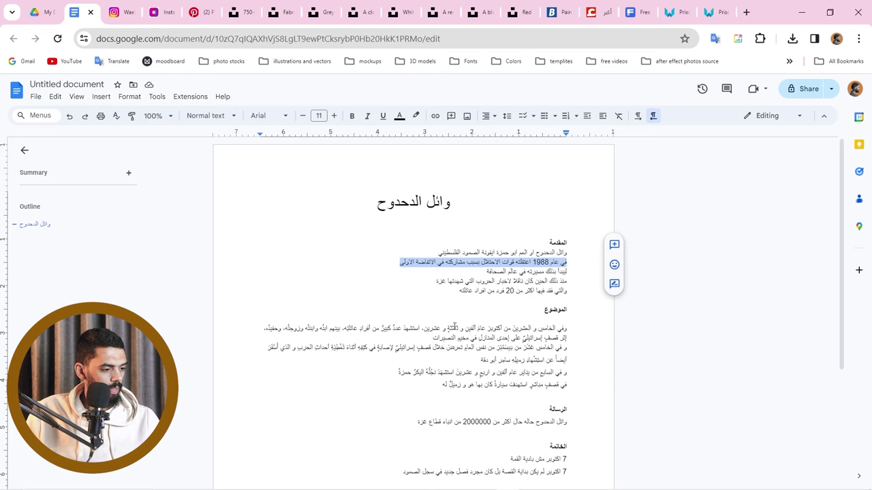
drag(574, 273, 493, 272)
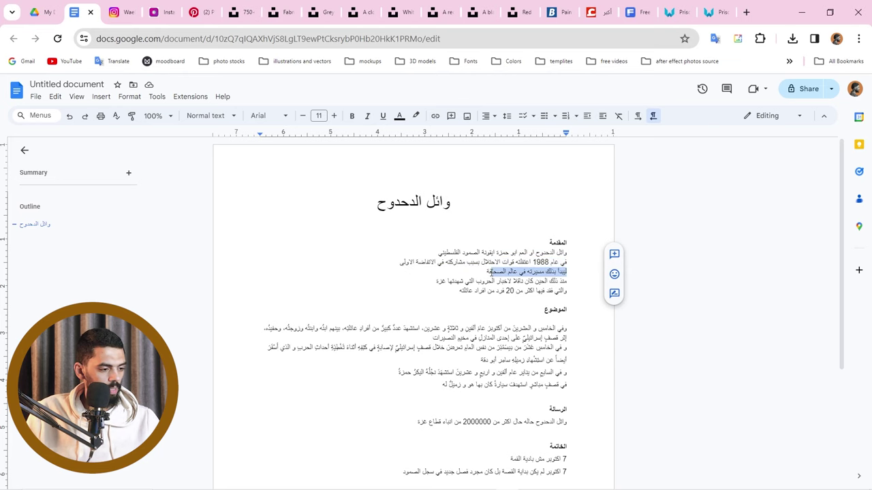
key(alt+Tab)
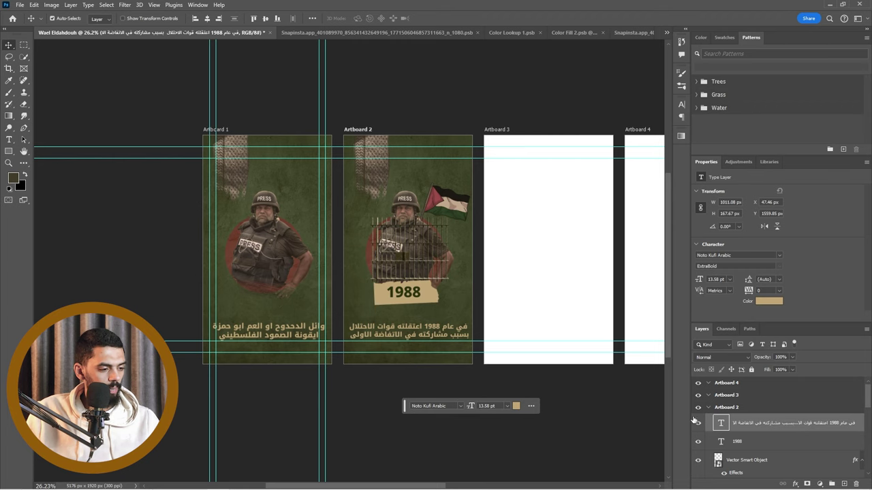
Copy the green textured background group الخلفية from Artboard 2 into the empty Artboard 3
scroll(749, 432, down, 3)
click(781, 466)
scroll(770, 441, down, 2)
click(769, 450)
shift+click(773, 413)
click(756, 400)
scroll(782, 416, up, 5)
click(749, 396)
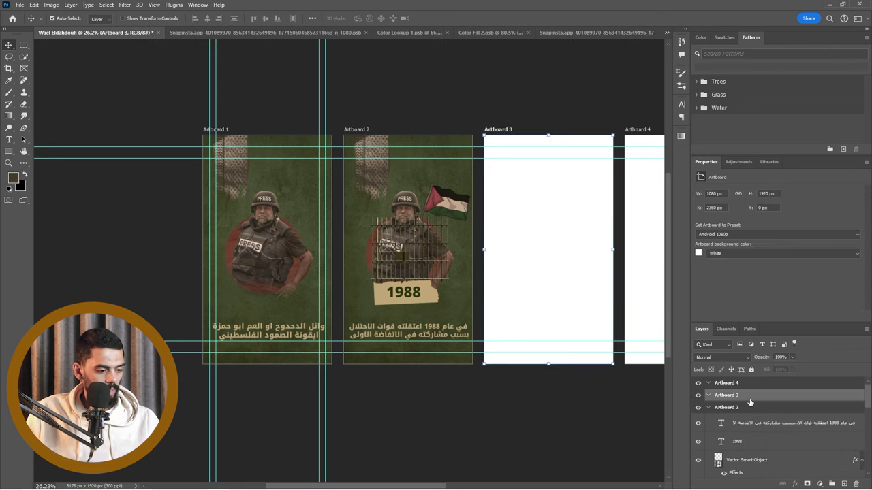
key(ctrl+v)
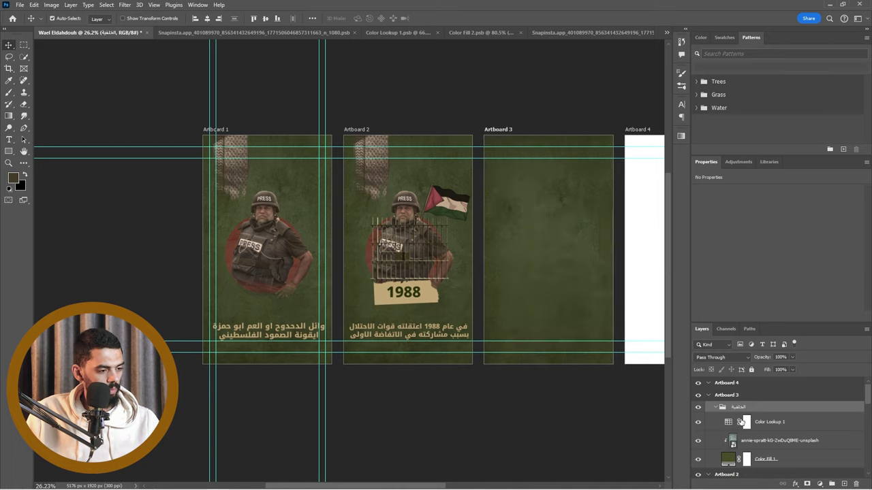
Copy the red circle group الدائرة from Artboard 1 into Artboard 3
scroll(307, 278, right, 2)
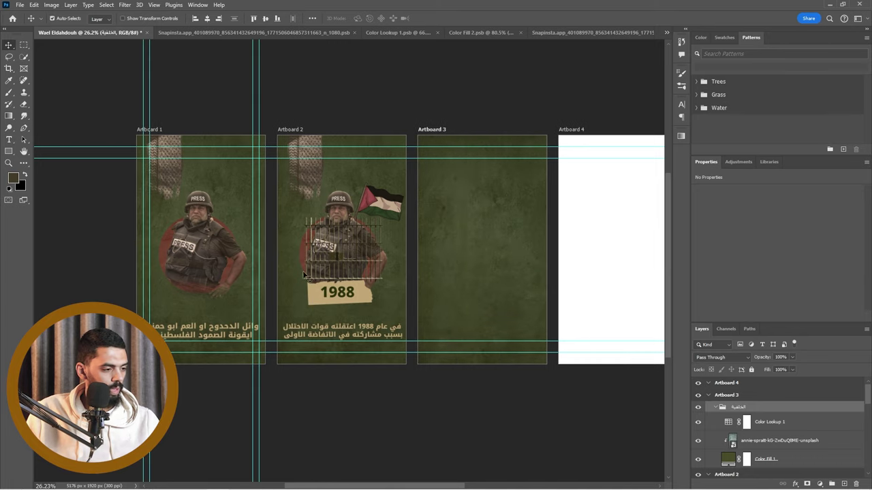
click(228, 276)
scroll(738, 443, down, 2)
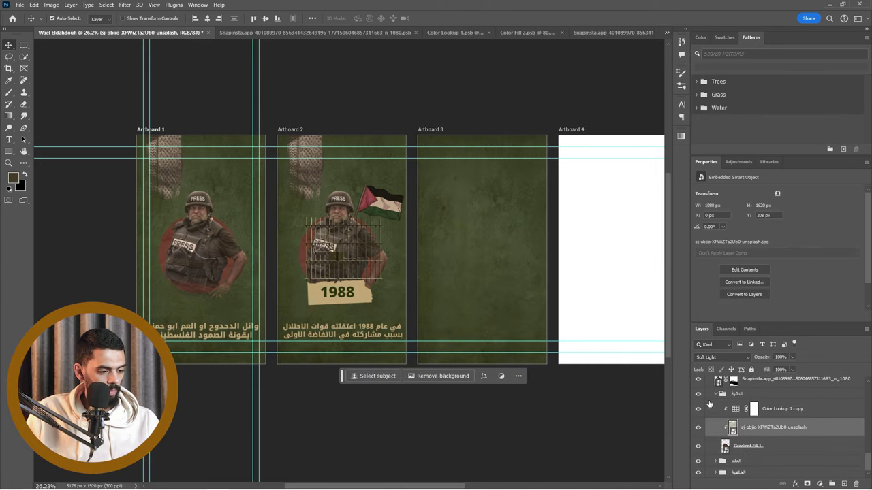
click(733, 395)
scroll(783, 411, up, 3)
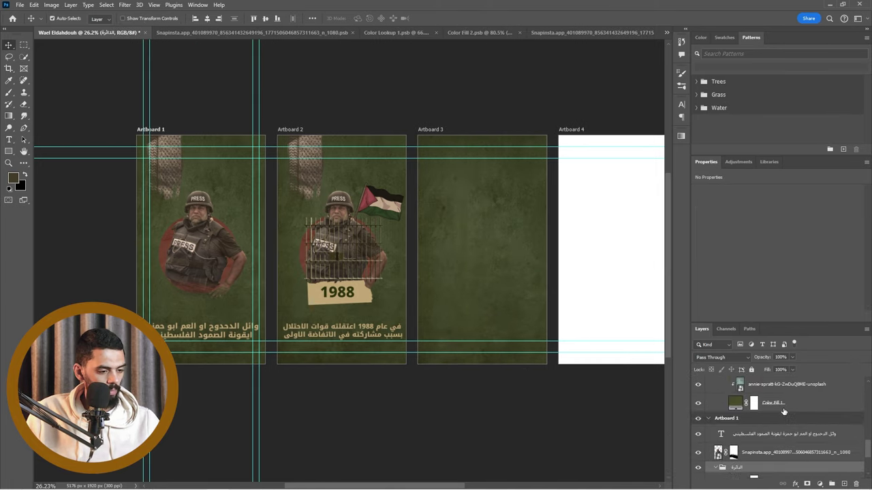
Switch to the browser and search PNGWing for "mic" images
key(alt+Tab)
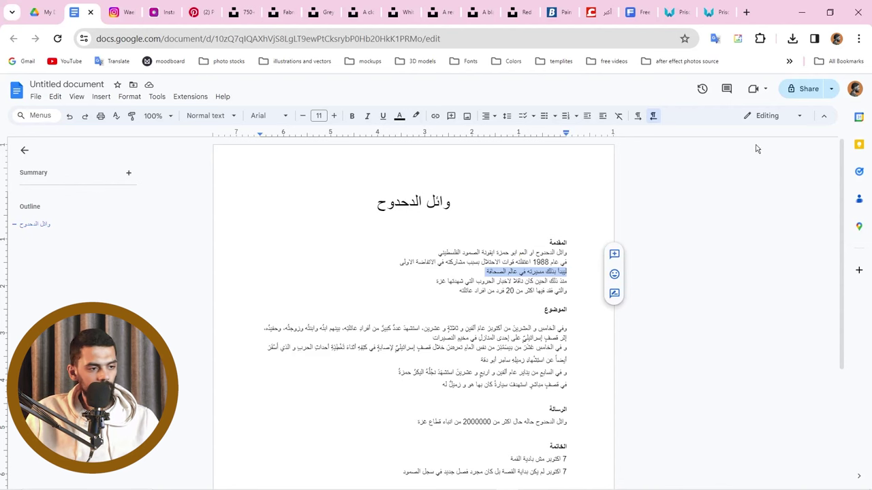
click(674, 11)
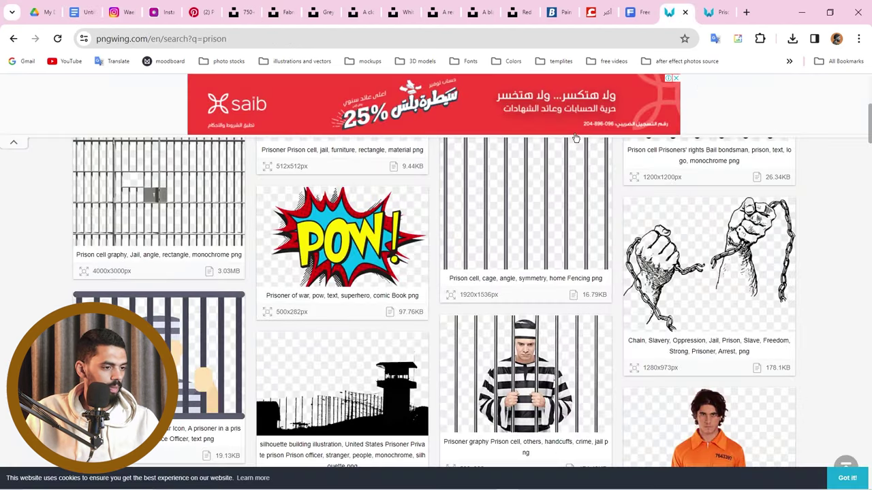
scroll(574, 140, up, 5)
click(368, 168)
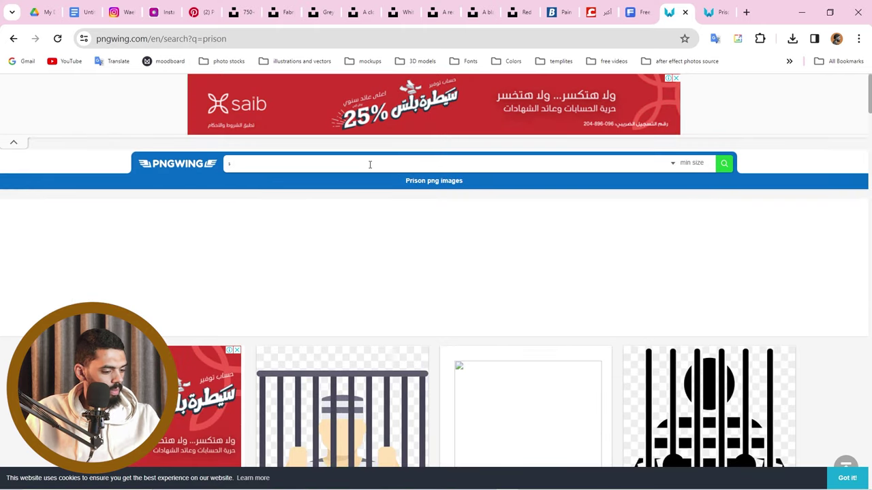
key(BackSpace)
text(mic)
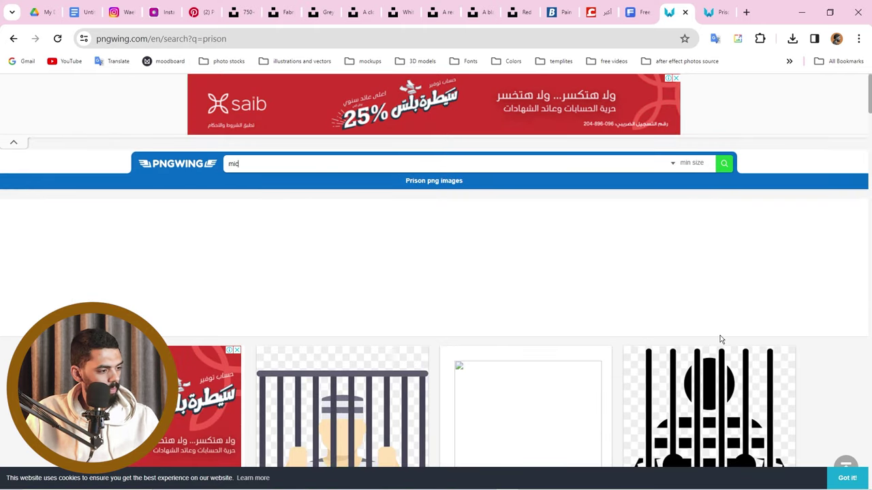
key(Return)
Browse the mic results and open the Wireless microphone Shure SM58 and the gold microphone image in separate tabs
scroll(325, 271, down, 5)
scroll(326, 271, down, 10)
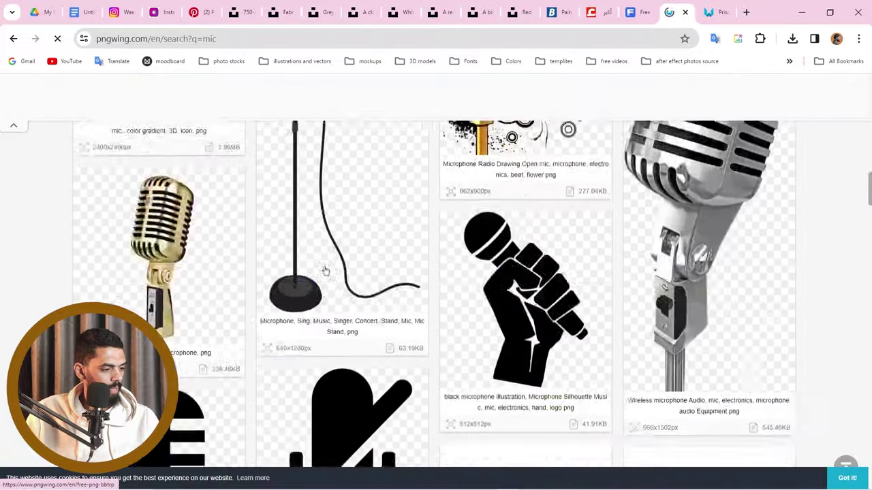
scroll(326, 271, down, 10)
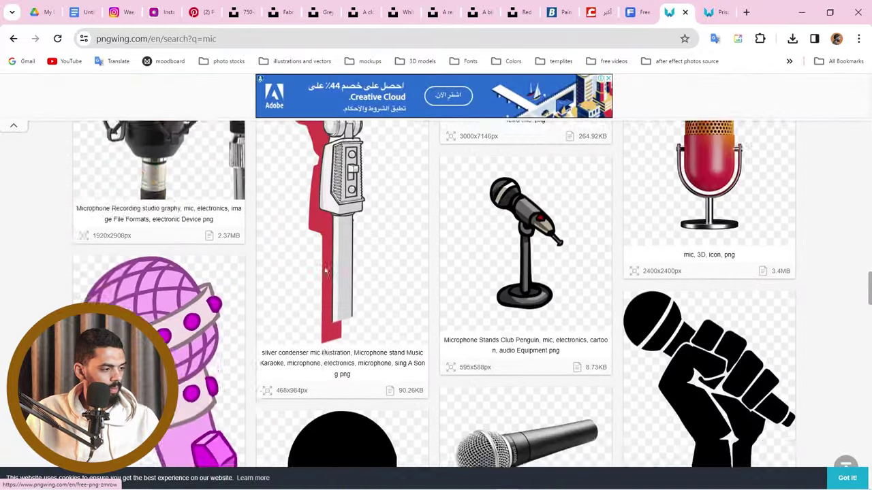
scroll(325, 271, down, 4)
scroll(325, 267, up, 6)
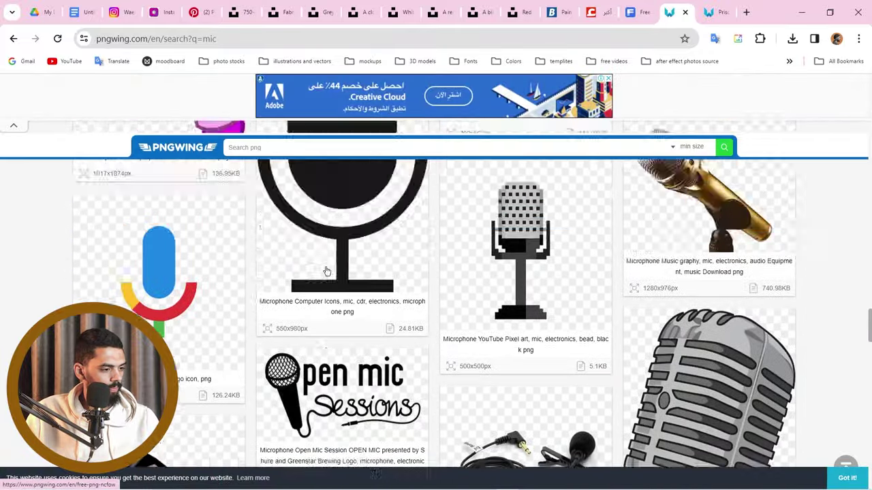
scroll(382, 291, down, 4)
scroll(659, 360, up, 3)
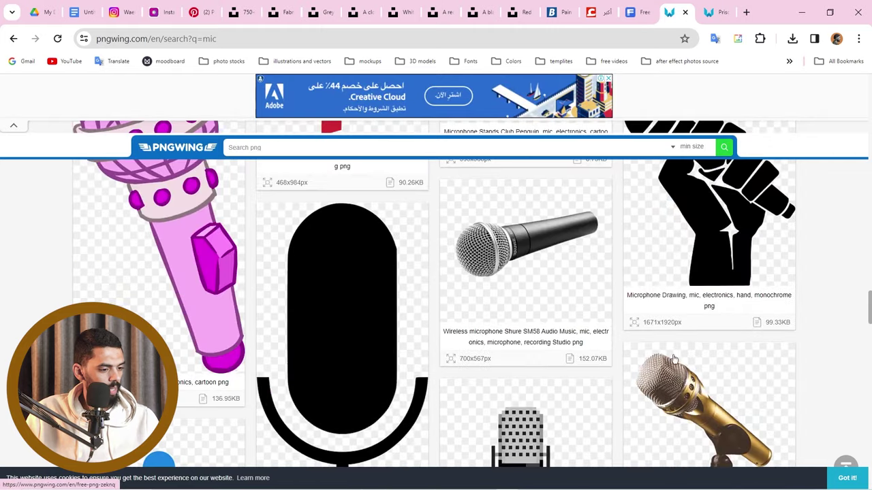
middle_click(525, 257)
scroll(525, 257, down, 4)
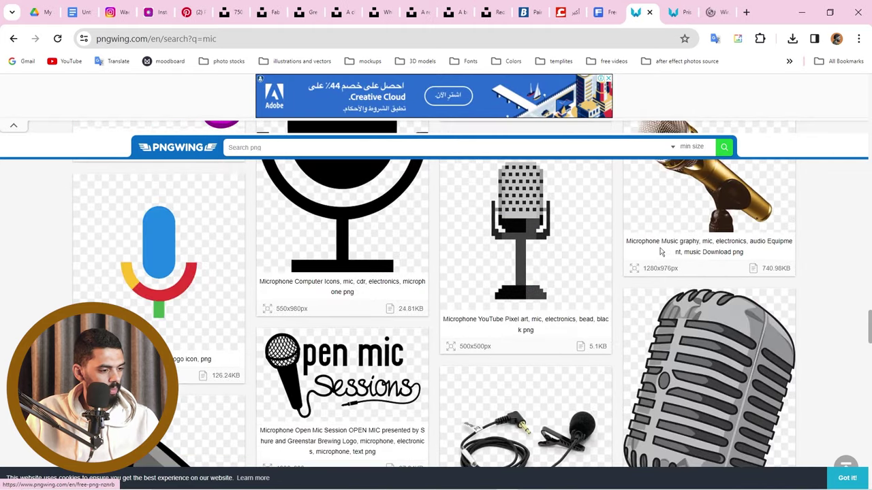
middle_click(696, 210)
Examine further condenser and studio microphone images in the results and on a microphone's detail page
scroll(455, 291, down, 8)
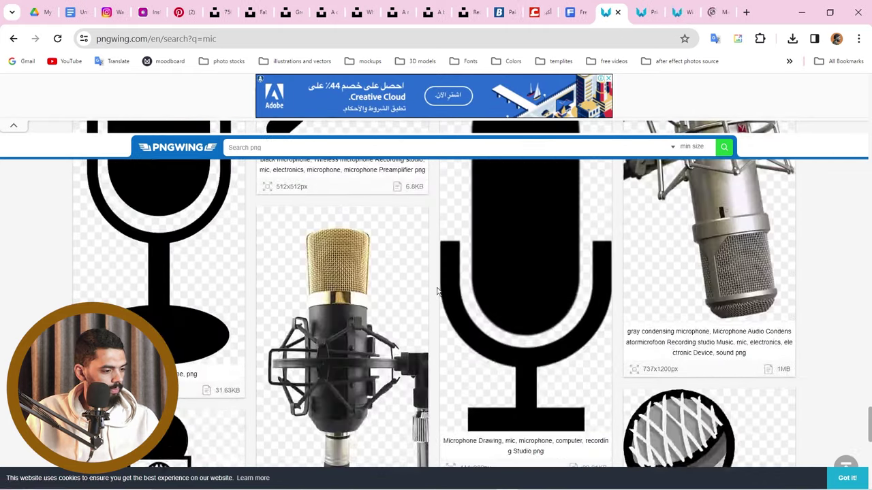
scroll(422, 296, up, 3)
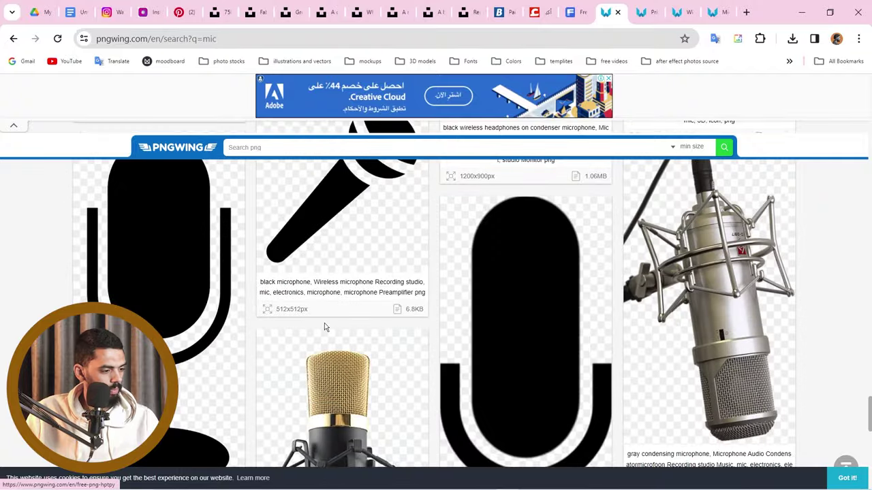
scroll(358, 327, down, 9)
scroll(352, 346, down, 1)
click(458, 391)
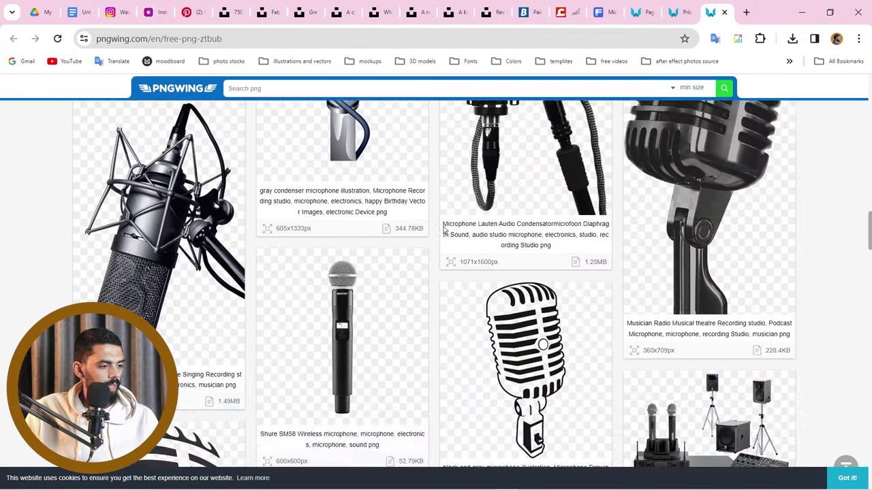
scroll(434, 238, up, 1)
scroll(582, 325, up, 3)
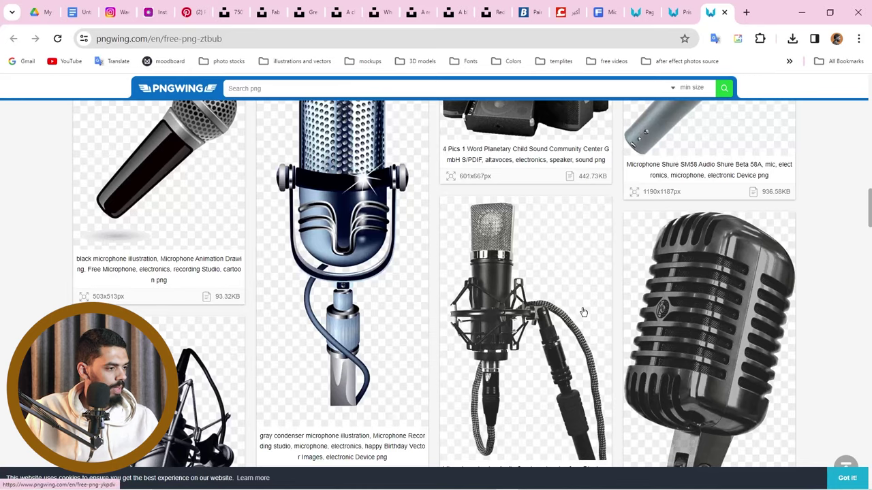
Return to Photoshop and move the microphones layer out of the circle group to the top of Artboard 3
key(alt+Tab)
click(666, 32)
click(647, 36)
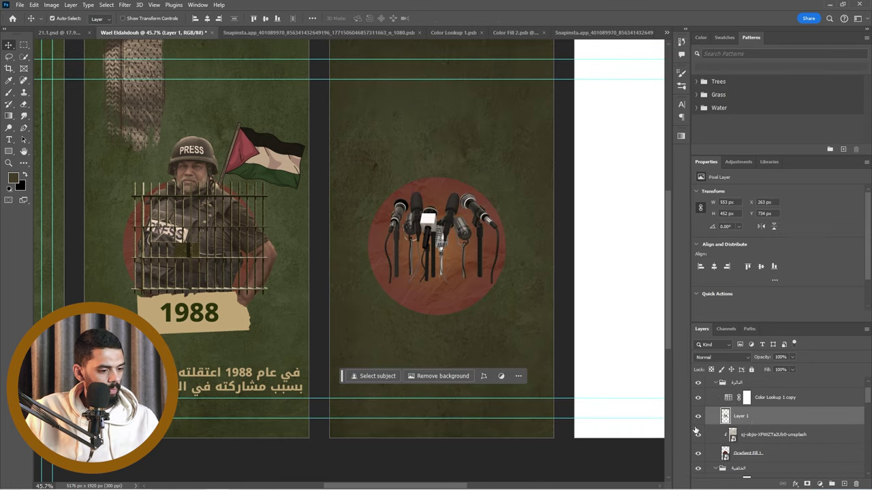
drag(755, 420, 765, 374)
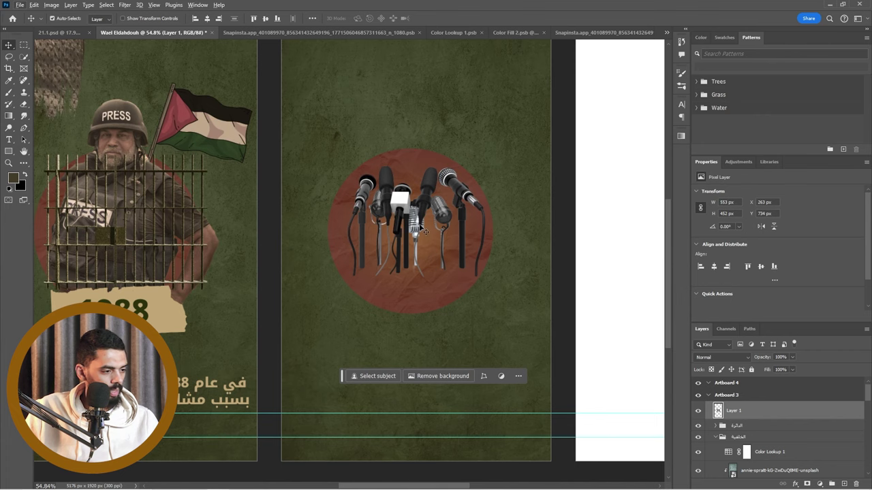
Enlarge the group of microphones to 131.25% so that it spreads across the red circle
key(ctrl+t)
drag(483, 279, 506, 299)
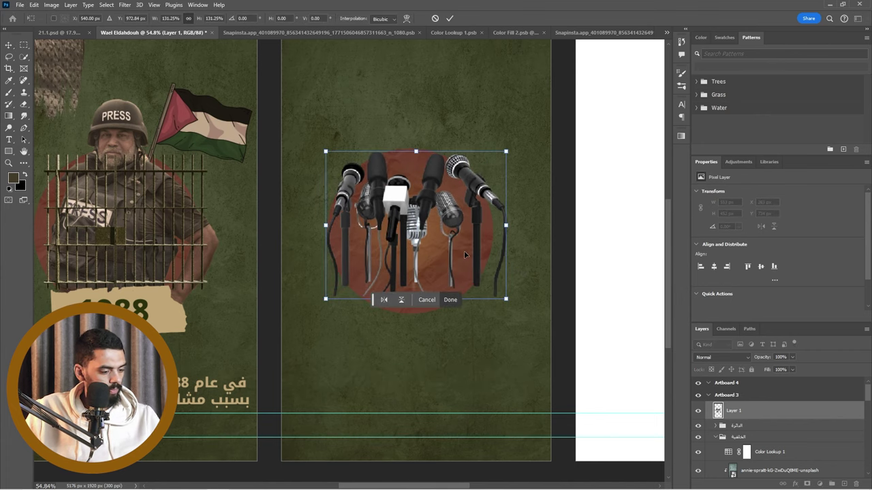
key(Return)
Duplicate the Candlelight Color Lookup adjustment above the microphones layer and clip it to that layer
drag(728, 453, 717, 424)
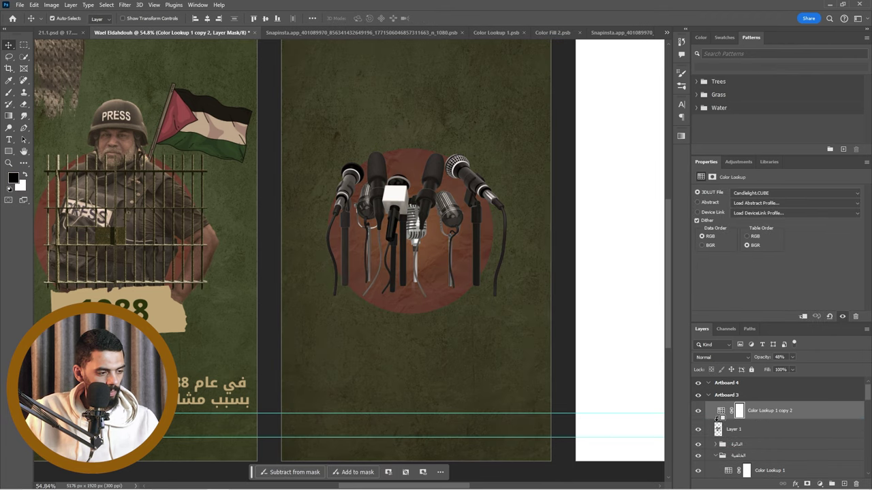
alt+click(719, 420)
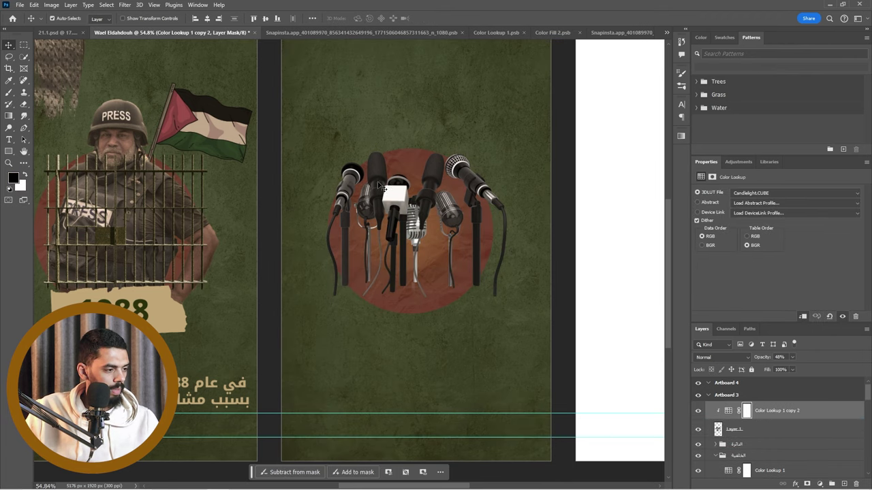
scroll(380, 185, up, 2)
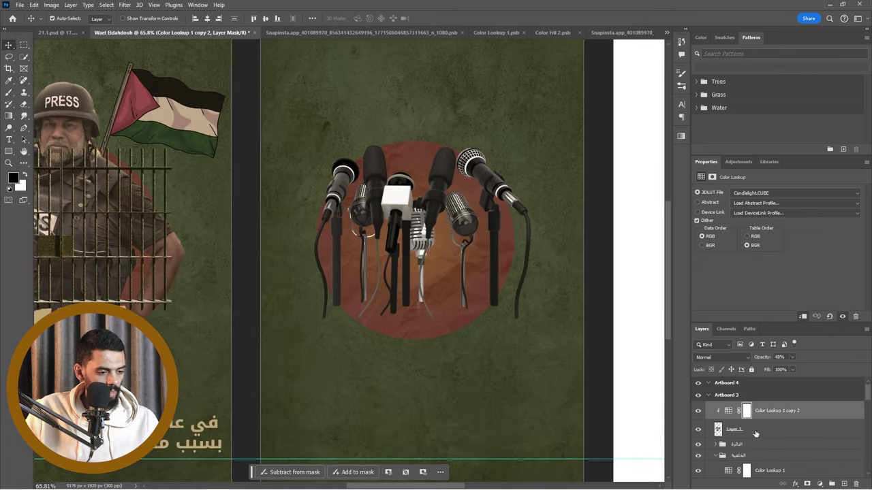
Add a dark golden-brown Solid Color fill directly above the microphones layer, clipped to it
click(755, 431)
click(819, 484)
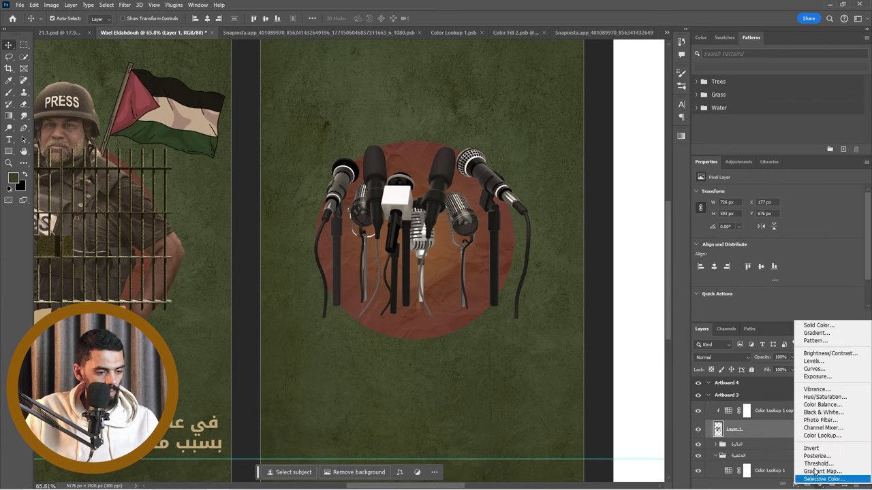
click(818, 325)
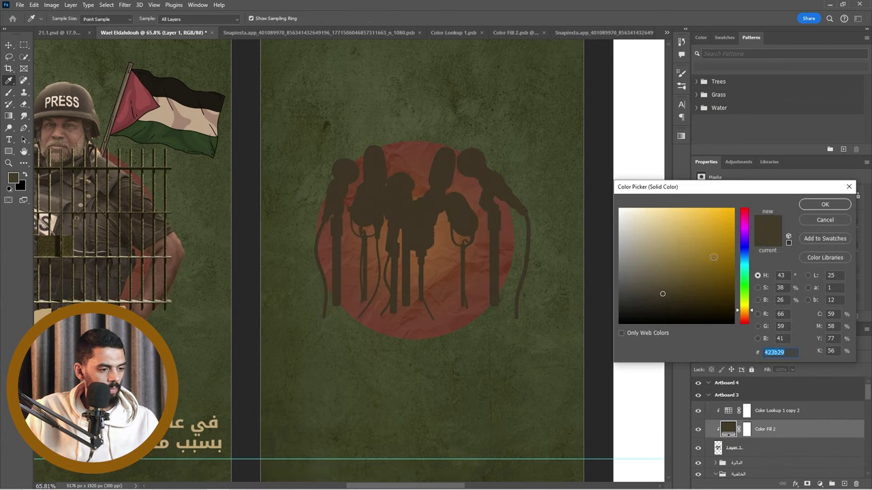
click(713, 257)
click(705, 231)
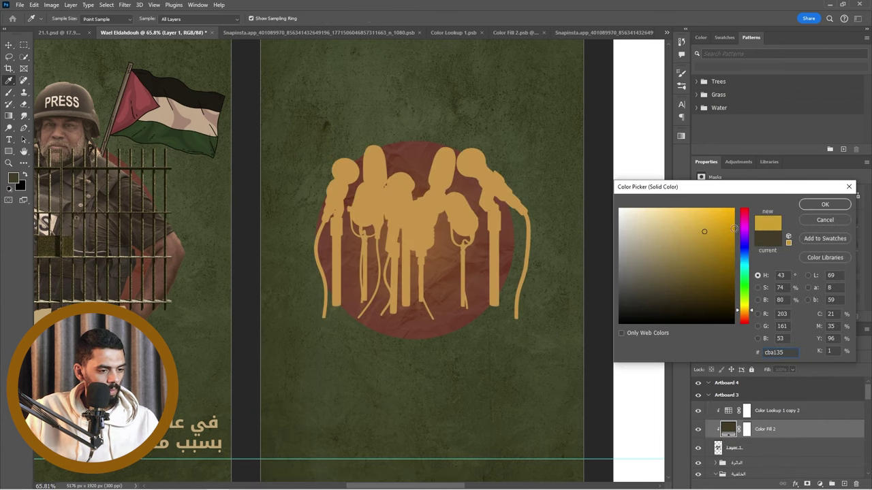
click(697, 272)
click(825, 205)
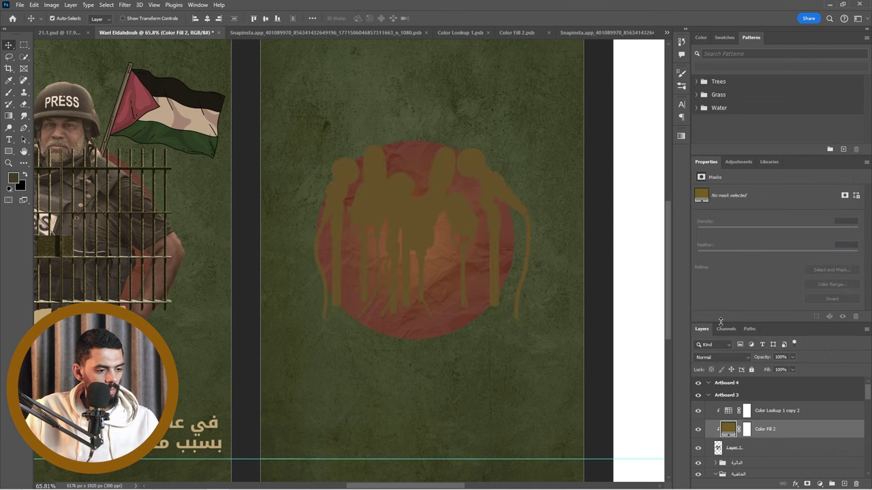
Set the golden-brown fill's blend mode to Hard Light and reduce its opacity
click(721, 357)
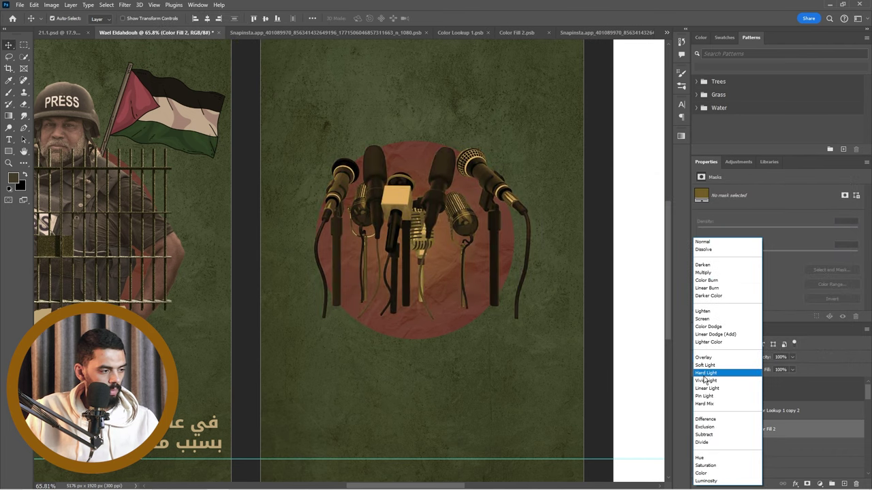
click(705, 373)
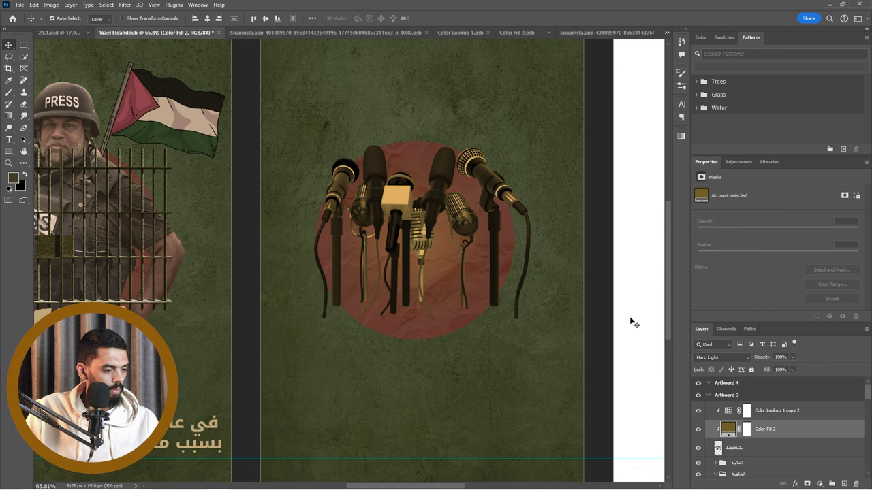
click(791, 358)
click(777, 369)
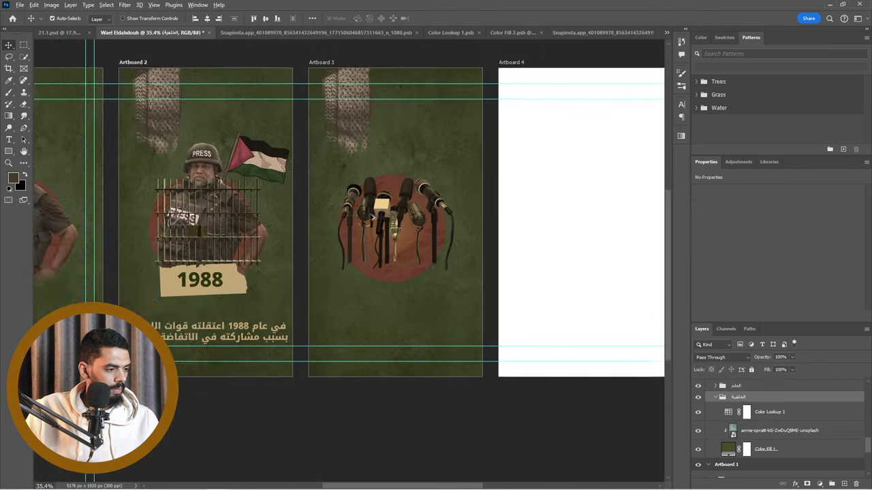
Duplicate the 1988 caption from Artboard 2 onto Artboard 3, below the microphones
scroll(380, 218, up, 3)
scroll(381, 218, up, 2)
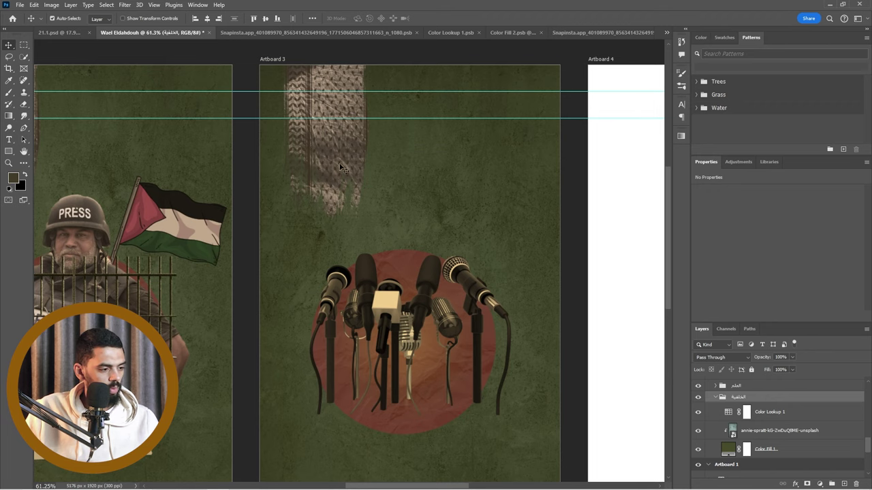
scroll(348, 212, down, 5)
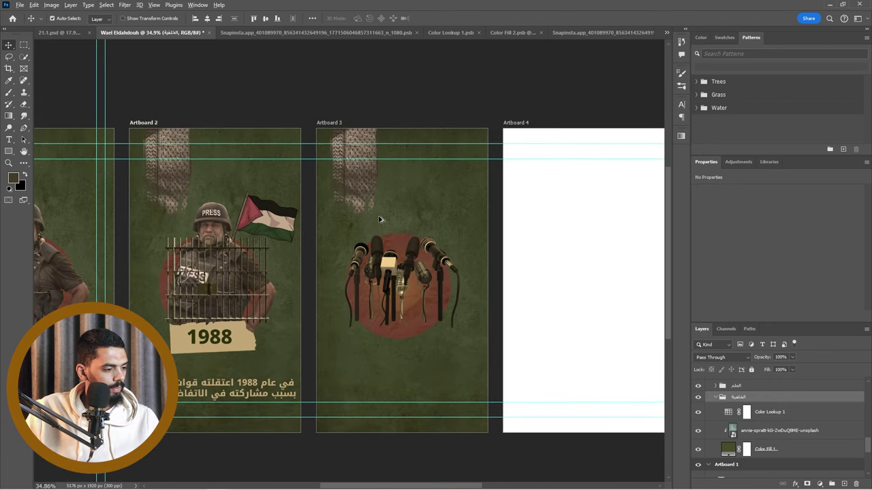
drag(325, 408, 442, 371)
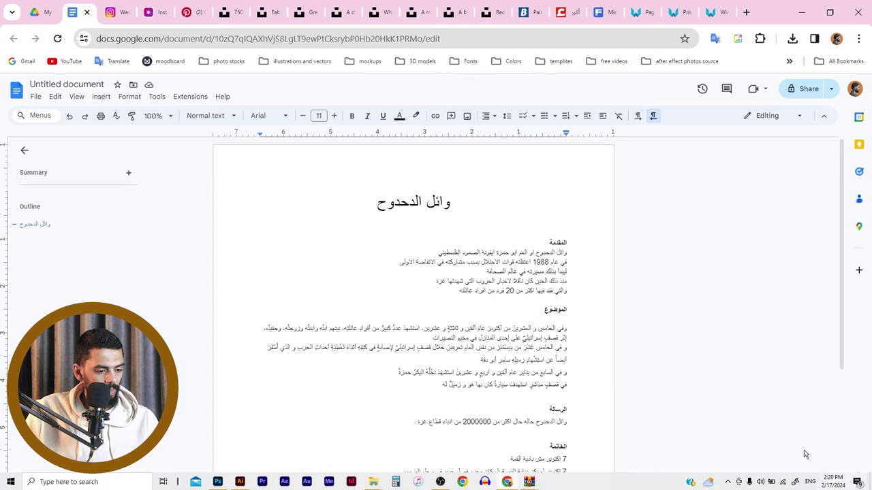
Copy the script line ليبدأ بذلك مسيرته في عالم الصحافة from Google Docs, replace the Artboard 3 caption with it and collapse the العلم group
drag(574, 271, 487, 271)
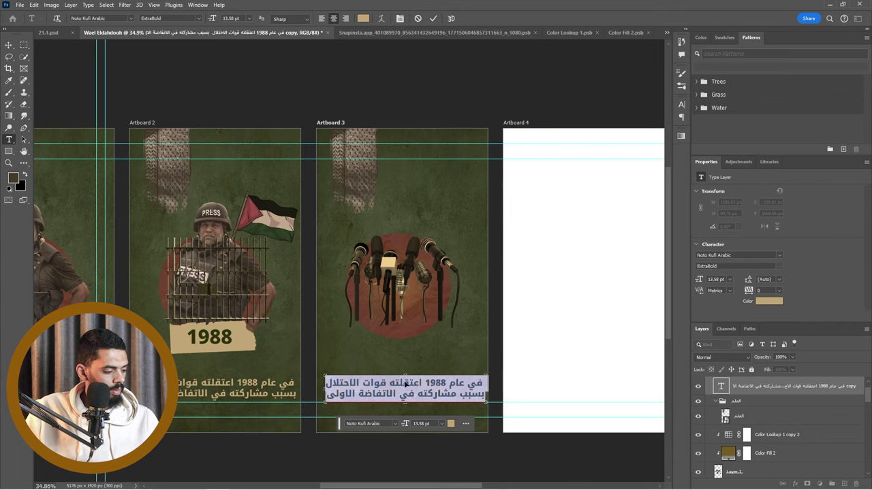
text(في عام 1988 اعتقلته قوات الاحتلال بسبب مشاركته في الاتفاضة الاولى)
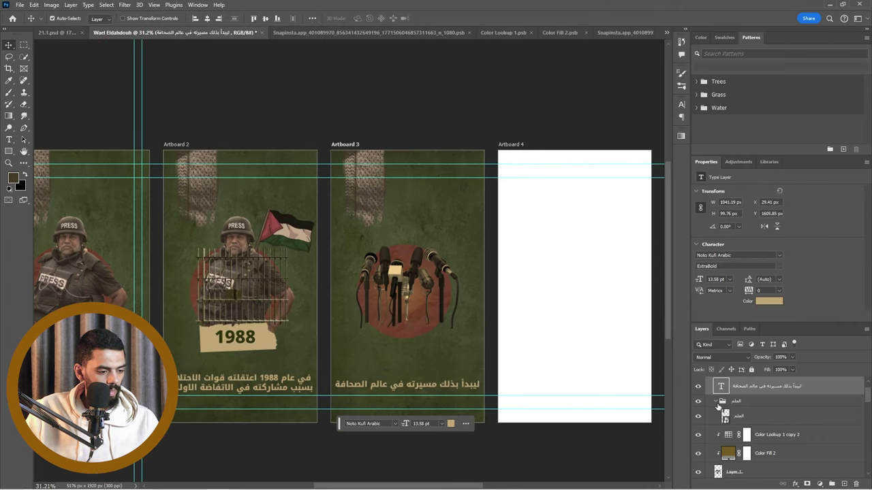
click(716, 402)
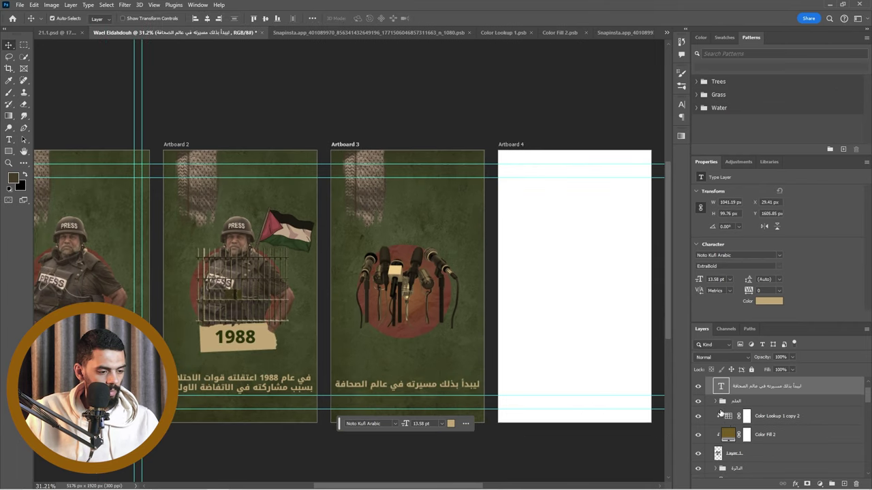
Group the microphones layer and its clipped Color Lookup and Color Fill layers as المايك, and collapse the الخلفية group
click(729, 421)
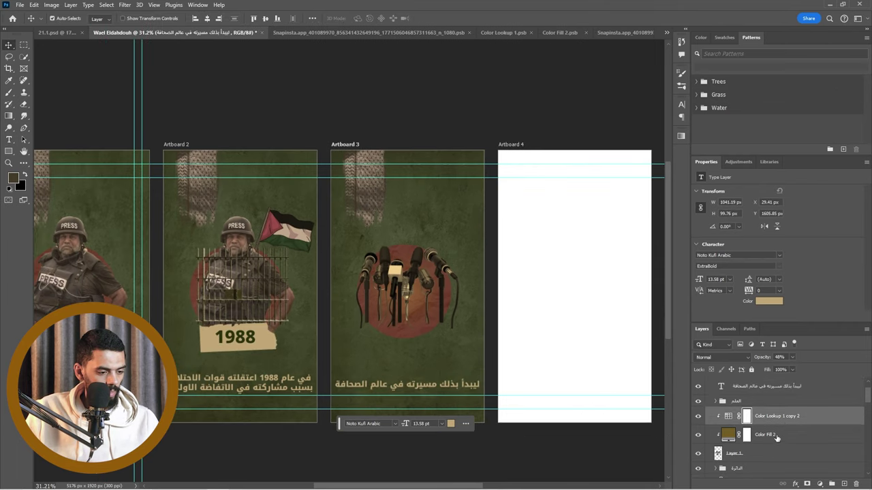
shift+click(756, 453)
key(ctrl+g)
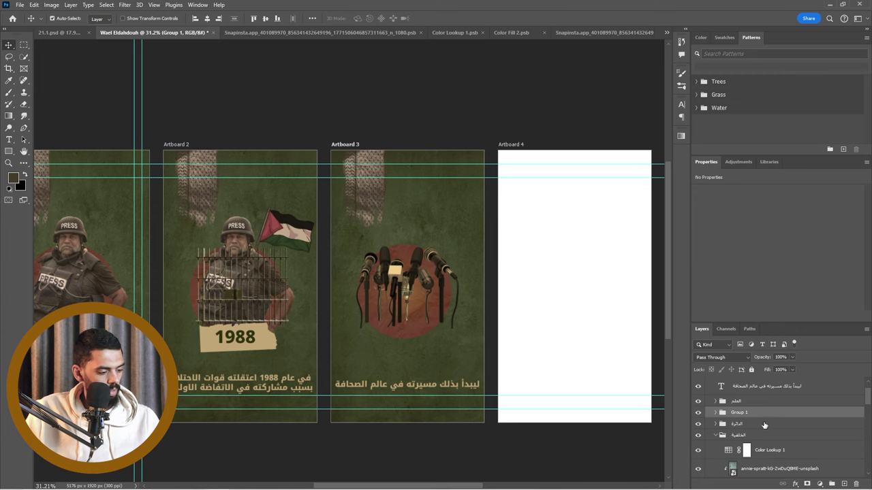
key(BackSpace)
key(BackSpace)
text(المايك)
key(Return)
scroll(771, 422, up, 1)
click(715, 460)
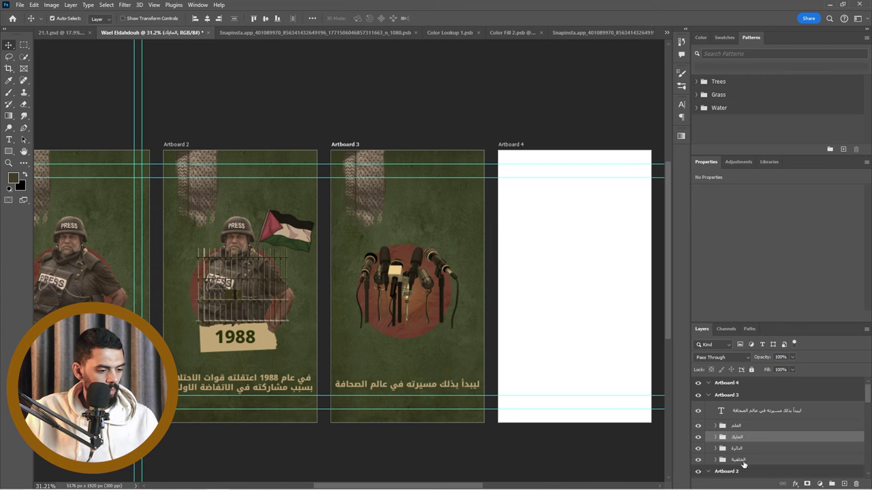
Copy Artboard 3's caption and all four groups and paste them in place onto Artboard 4
click(742, 461)
shift+click(749, 415)
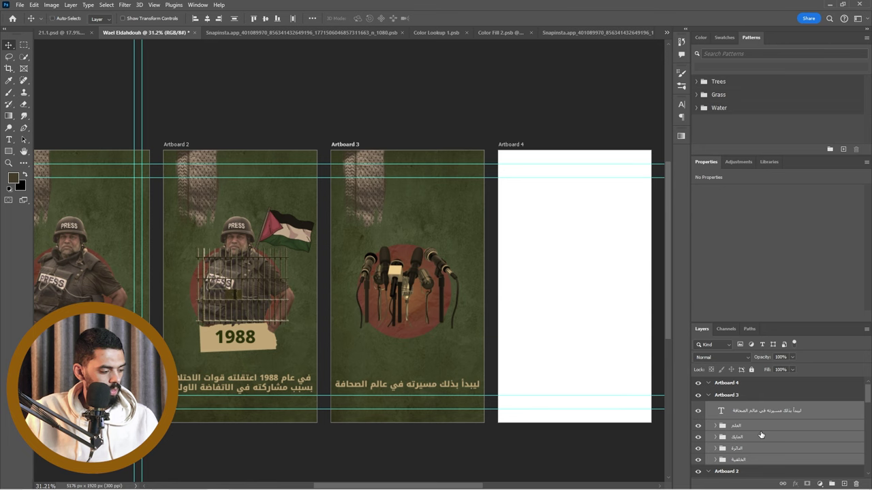
click(749, 387)
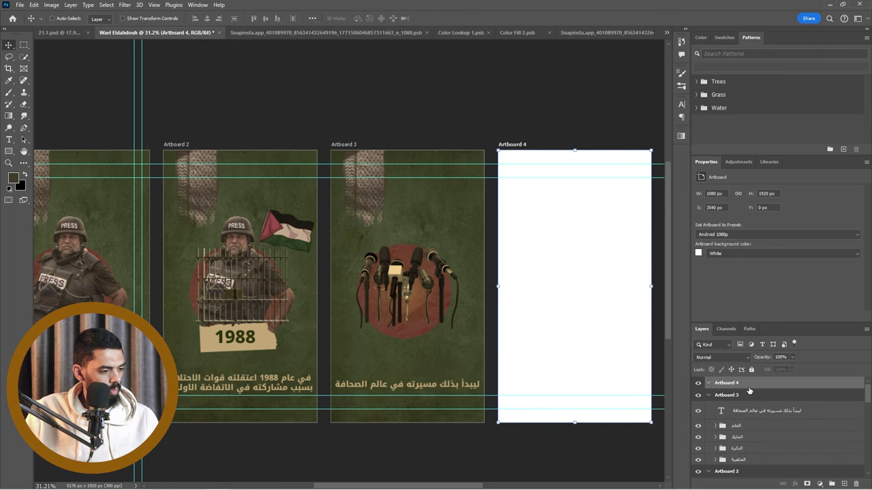
key(ctrl+v)
key(ctrl+z)
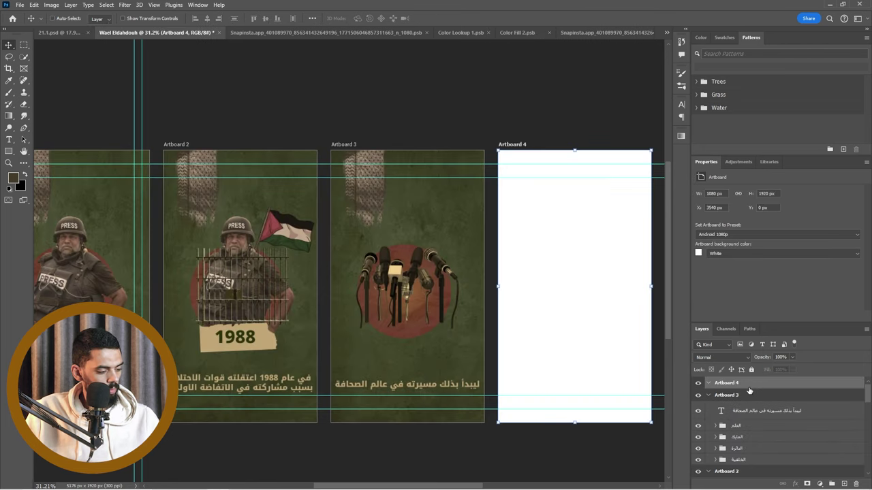
key(ctrl+shift+v)
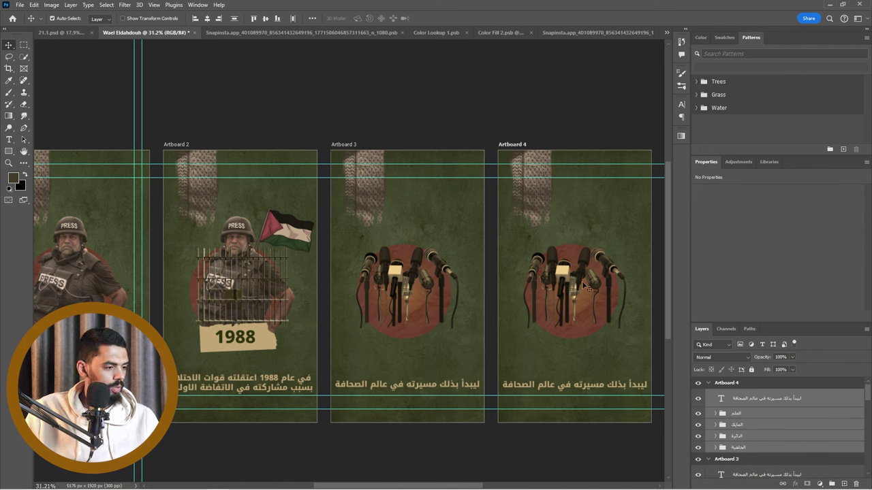
Switch to Google Docs and reword the script line about his family to والتي فقد فيها الكثر من افراد عائلته
key(alt+Tab)
drag(567, 281, 440, 290)
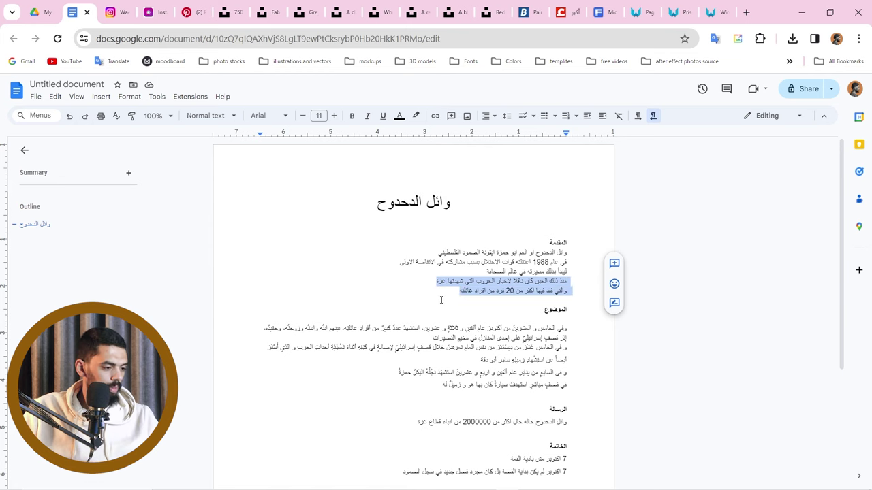
click(441, 300)
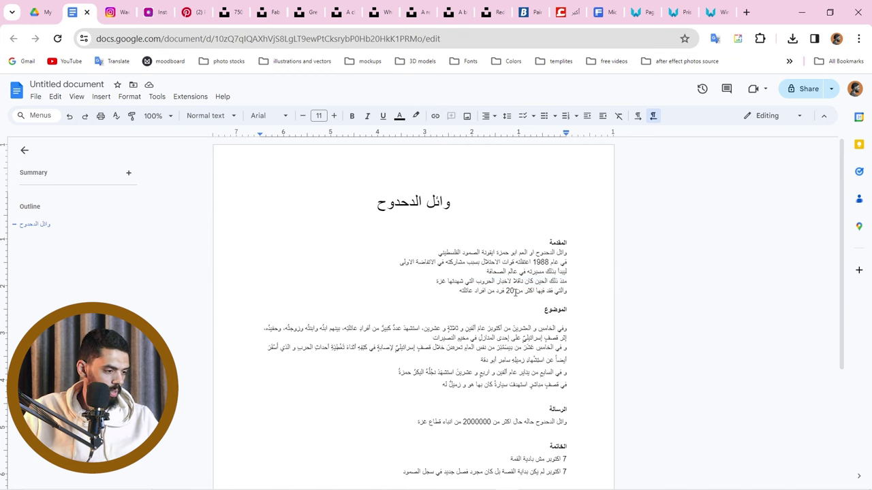
click(515, 292)
drag(543, 292, 496, 291)
click(533, 291)
text(ل)
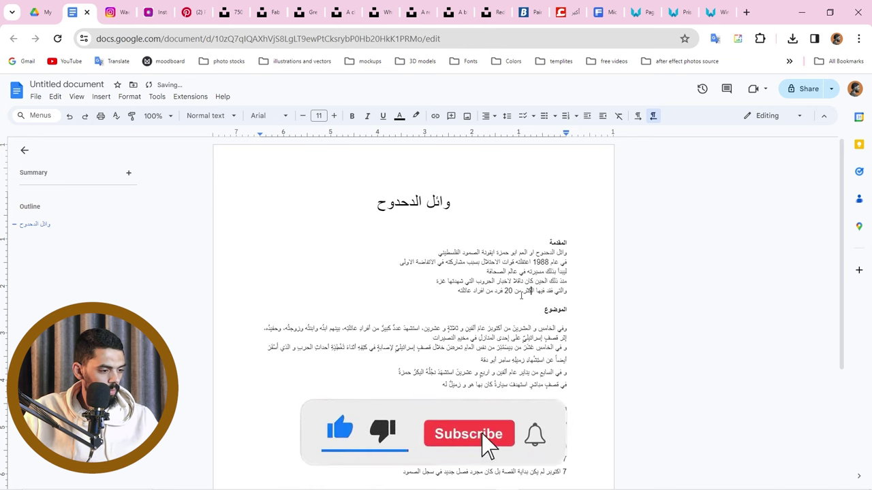
drag(515, 291, 486, 292)
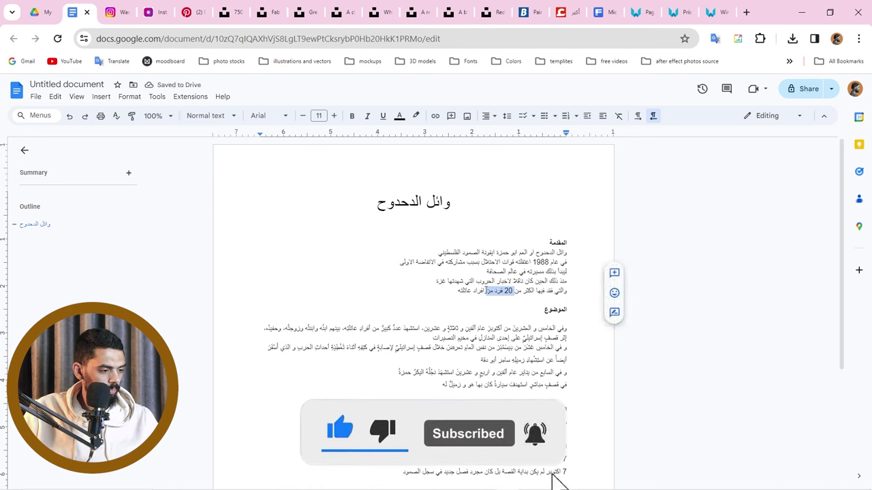
key(BackSpace)
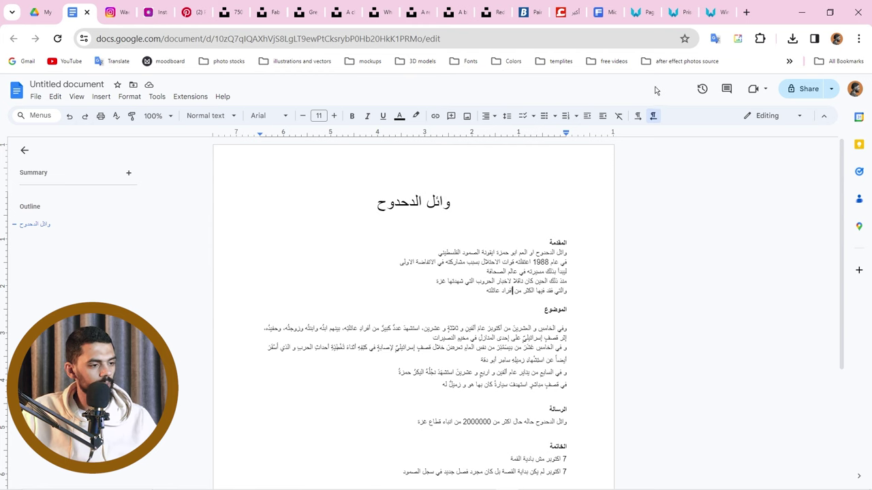
Download the powered-on vintage TV image from PNGWing's tv results and place it on Artboard 4 in Photoshop
click(640, 11)
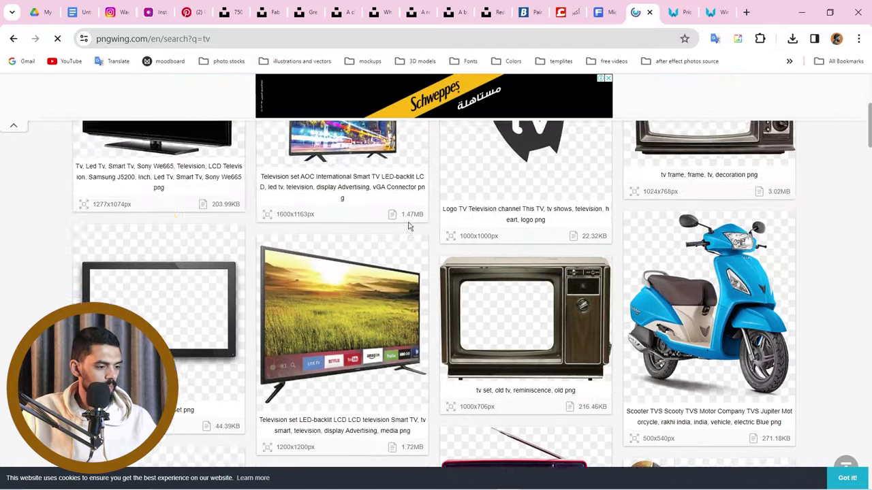
scroll(409, 227, down, 1)
scroll(345, 227, up, 5)
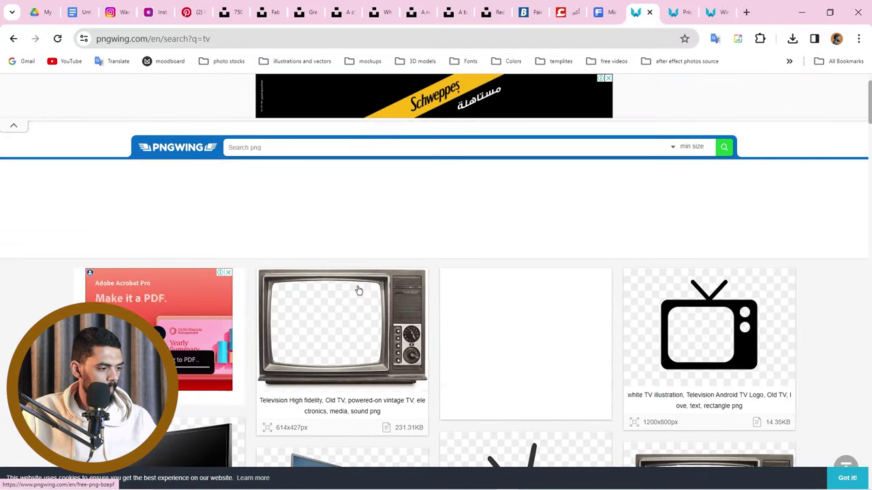
click(358, 288)
scroll(391, 294, down, 2)
scroll(395, 354, down, 5)
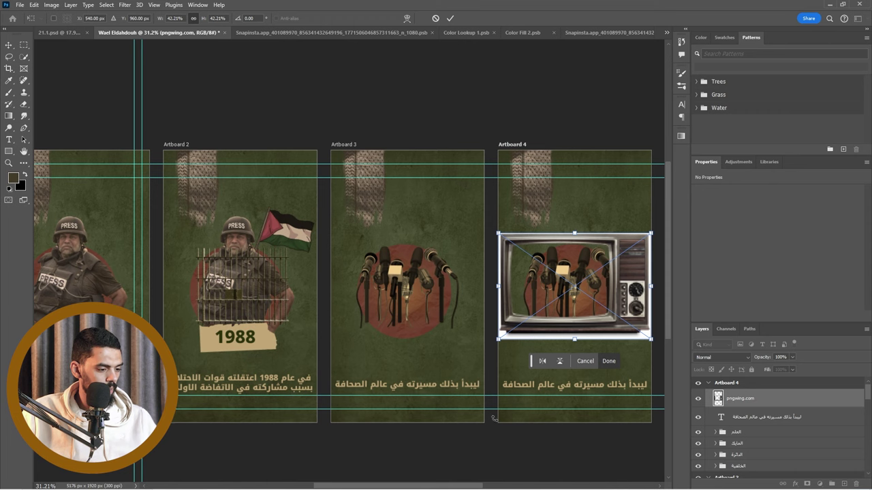
click(608, 361)
scroll(621, 320, up, 3)
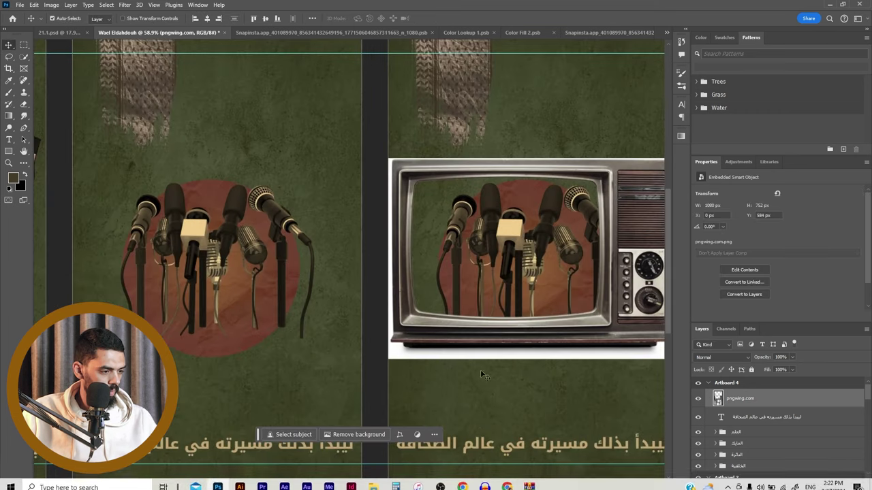
Replace the TV with PNGWing's decorative tv frame PNG, scaled to about 1009 × 669 px over Artboard 4's microphones
drag(390, 486, 409, 486)
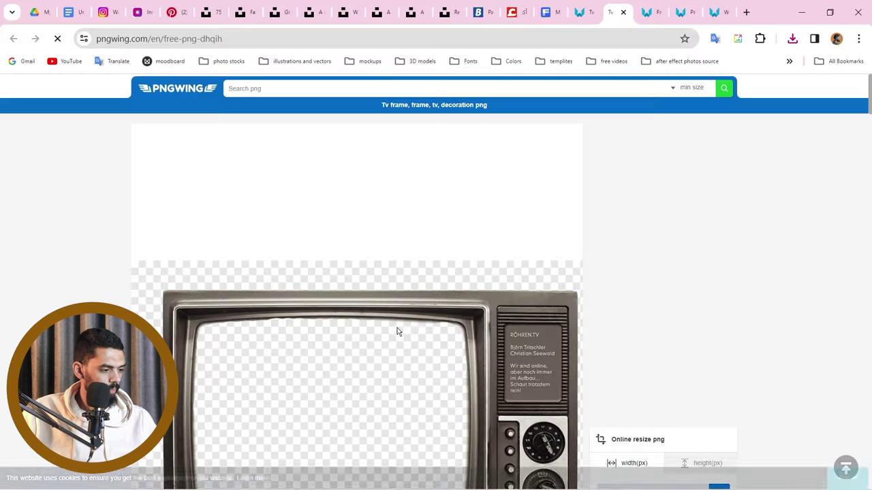
scroll(407, 337, down, 5)
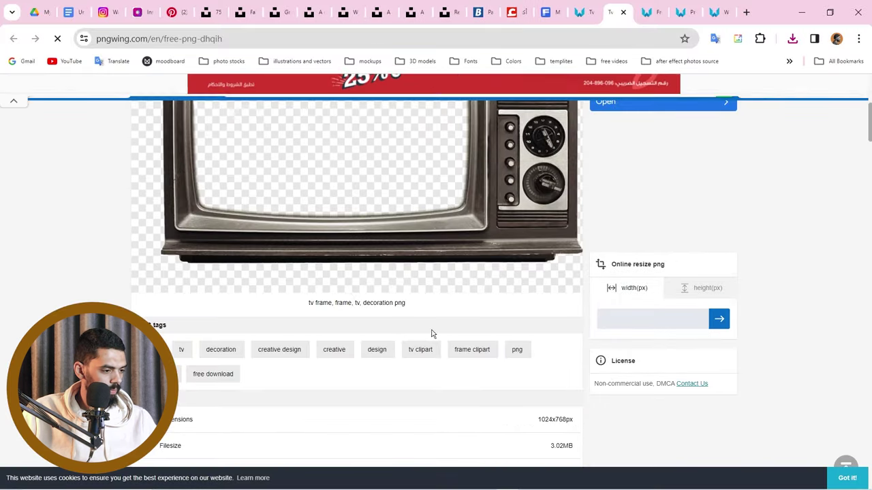
scroll(341, 313, down, 4)
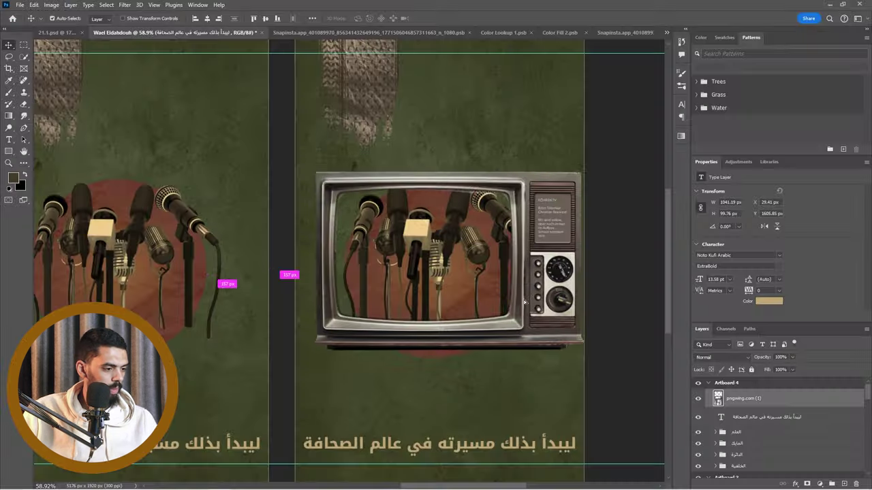
mouse_move(524, 302)
mouse_down()
mouse_move(505, 286)
mouse_move(523, 296)
mouse_up()
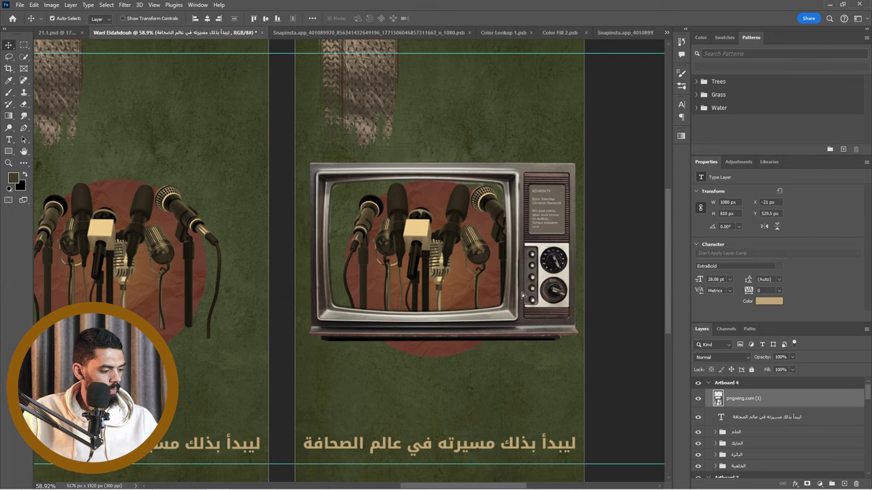
scroll(443, 201, up, 3)
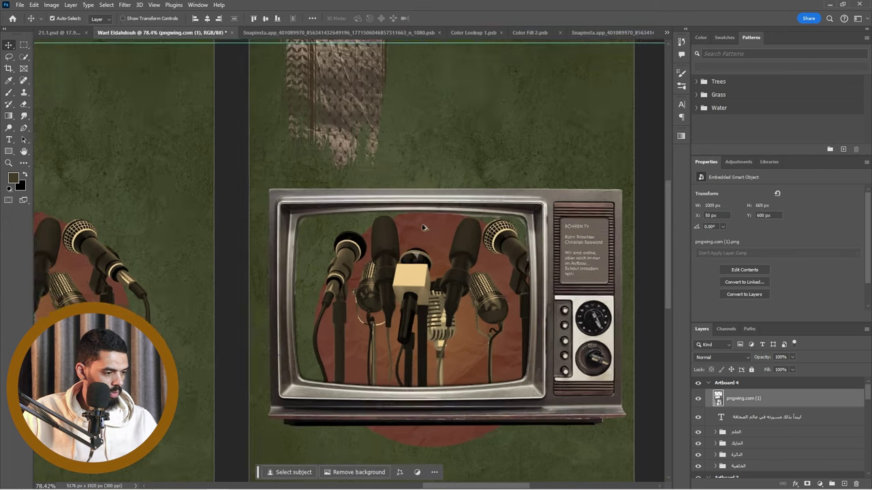
Add a layer mask to the TV and paint in black over the pale remnants along the screen opening's upper edge
scroll(422, 227, up, 4)
scroll(476, 256, down, 1)
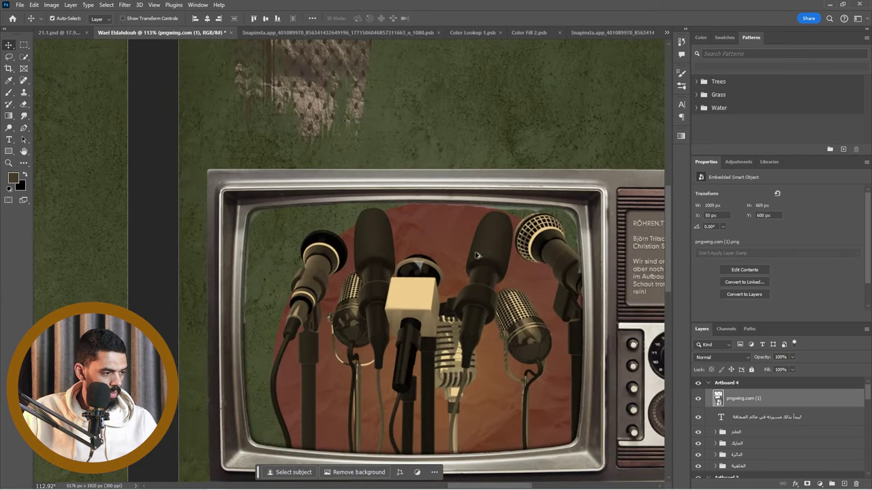
scroll(431, 286, up, 3)
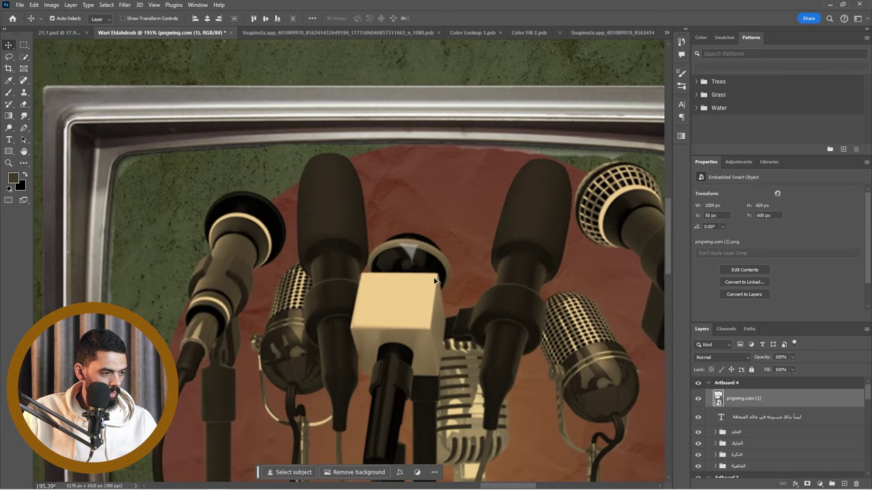
click(806, 484)
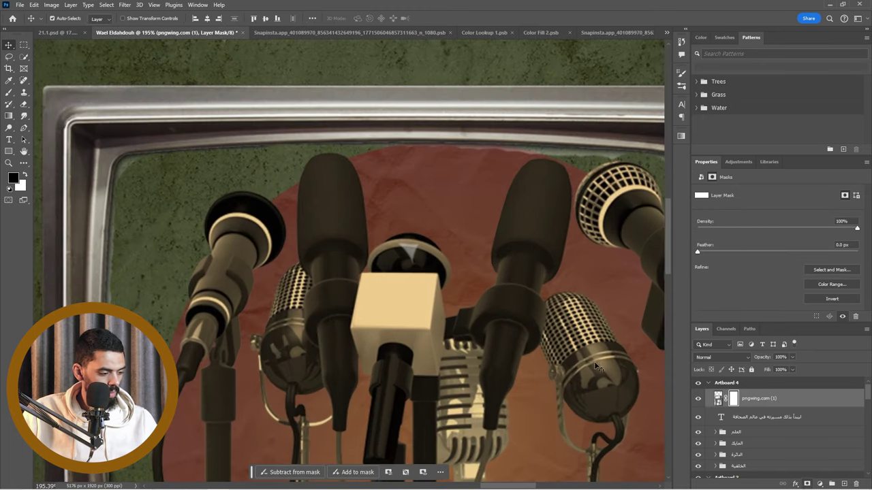
key(b)
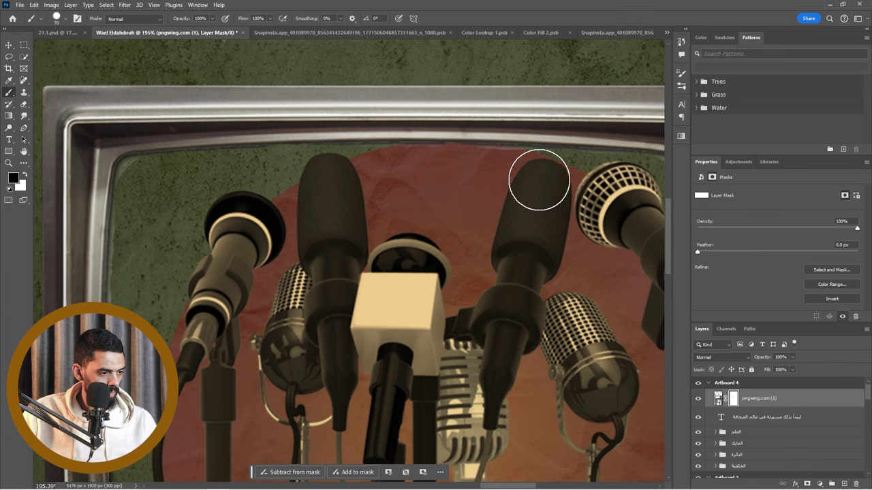
scroll(392, 175, down, 5)
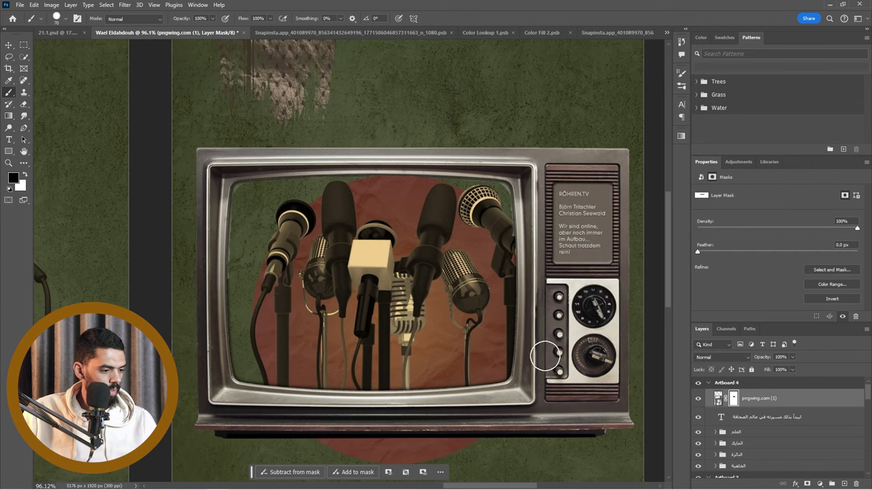
Convert the masked TV layer to a smart object and open its contents for editing
scroll(582, 214, up, 3)
right_click(754, 400)
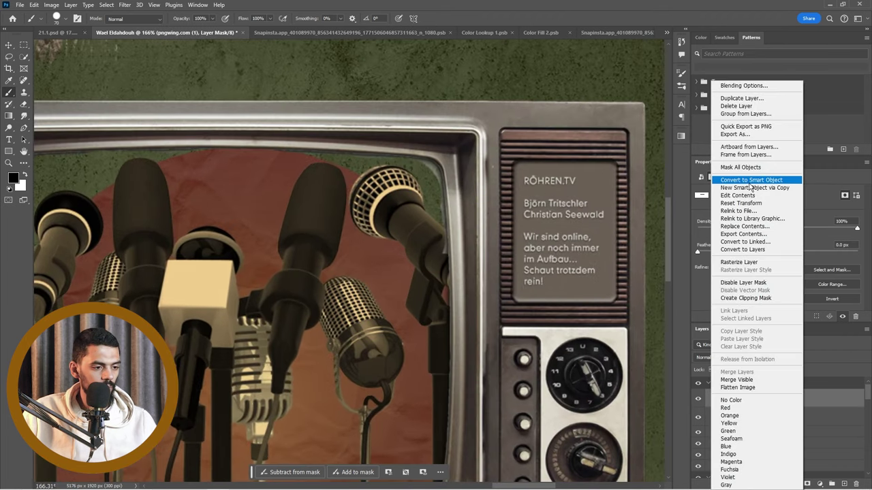
click(751, 180)
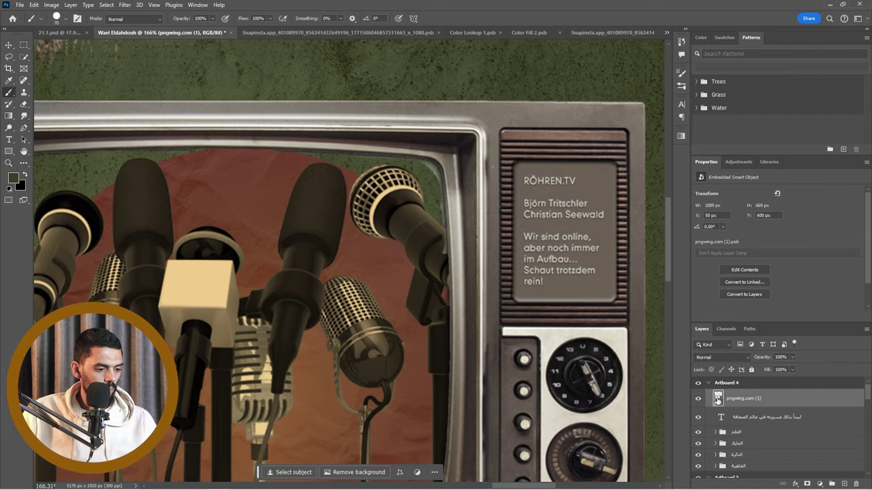
double_click(717, 399)
scroll(528, 188, up, 3)
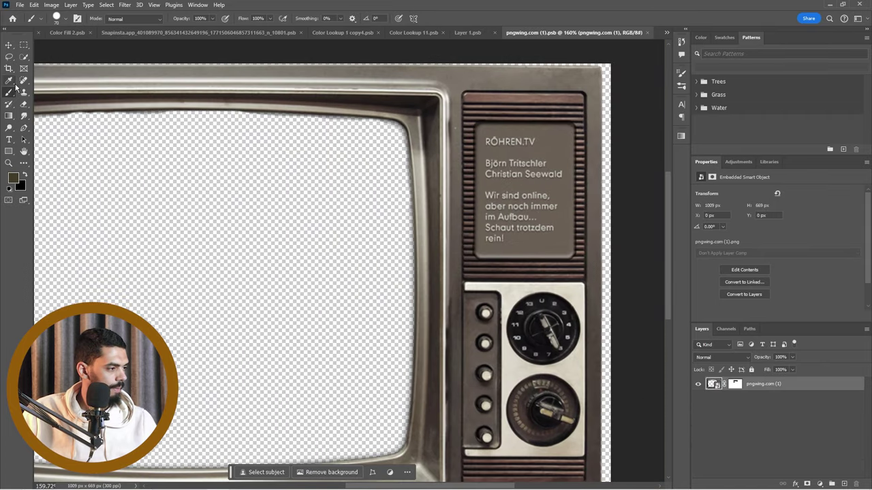
Cover the TV's RÖHREN.TV lettering with a 120 × 159 px rectangle without stroke, filled with the panel's sampled color 696358
drag(9, 150, 34, 153)
drag(485, 135, 566, 244)
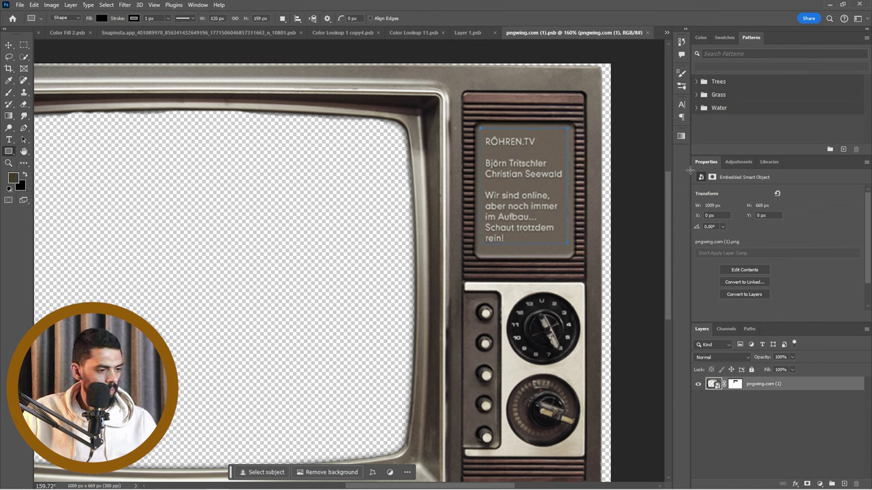
click(725, 270)
click(708, 288)
click(815, 275)
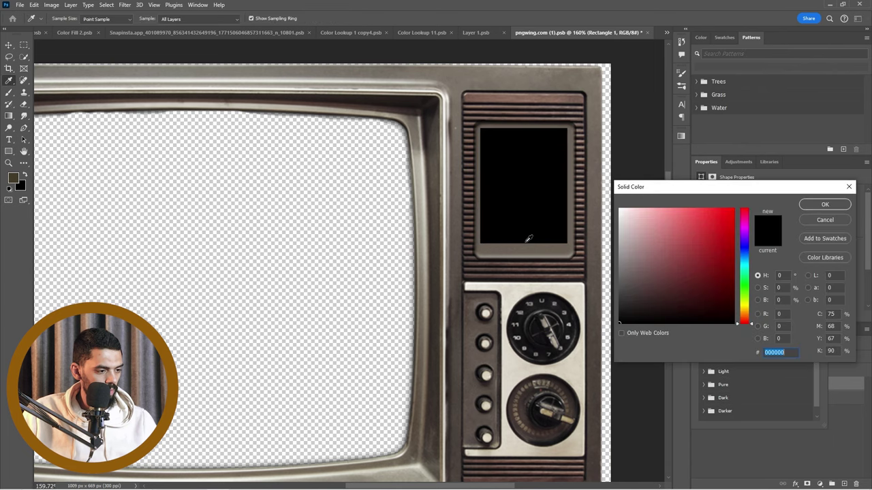
click(536, 245)
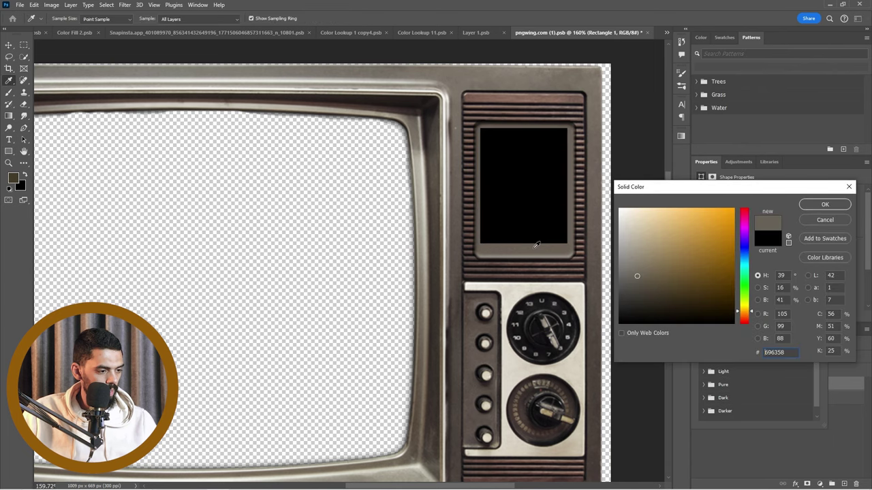
click(824, 207)
scroll(407, 230, down, 3)
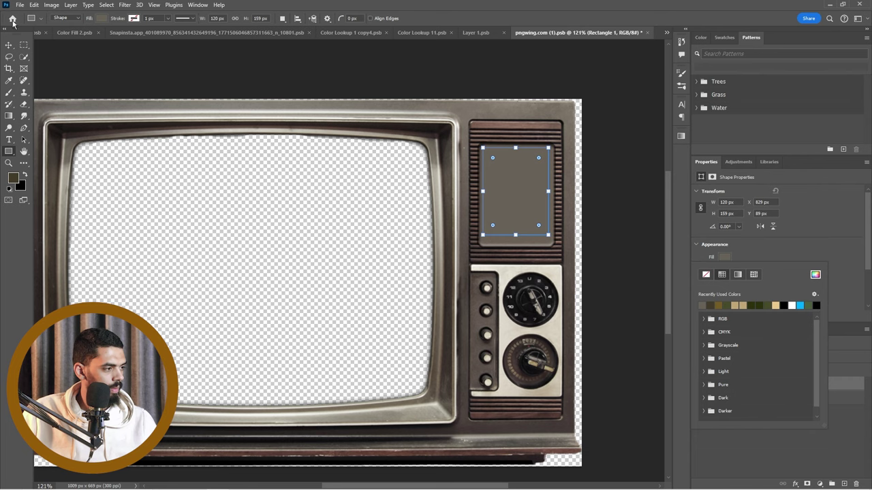
Save the edited TV smart object and close it, returning to the poster document
key(v)
key(ctrl+s)
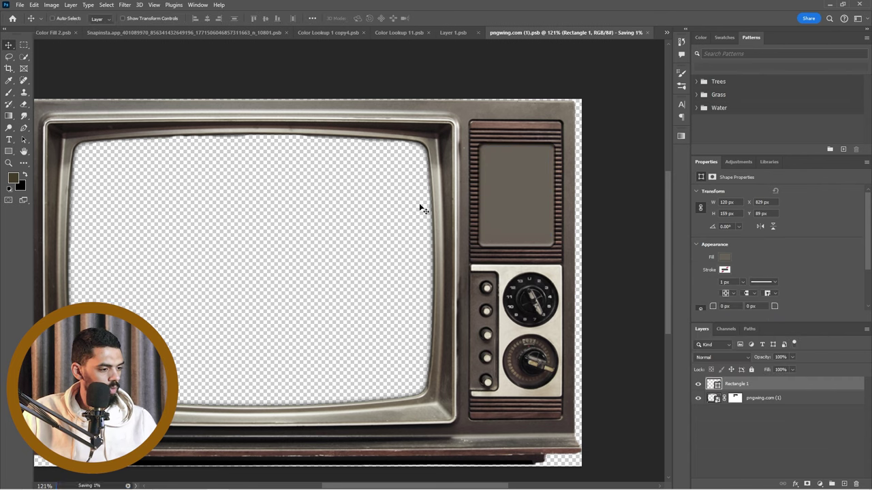
key(ctrl+w)
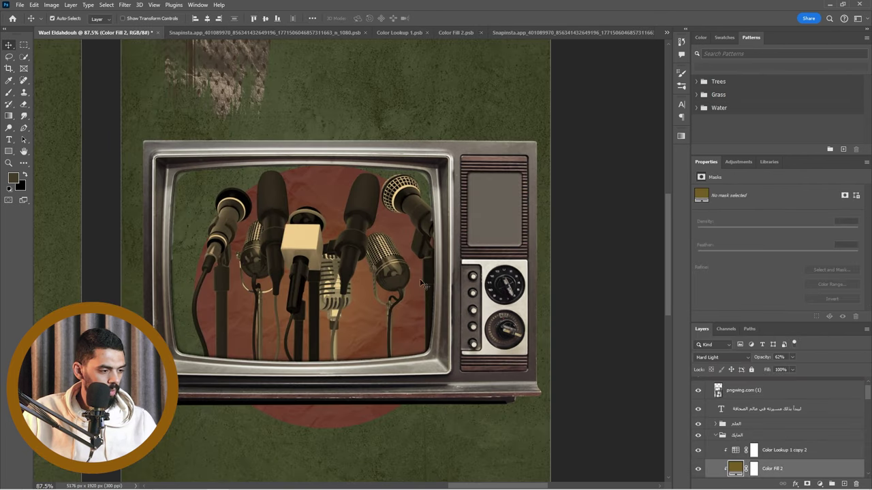
Try adding 23.95% uniform noise directly to Artboard 4's microphones pixel layer
scroll(745, 446, down, 1)
scroll(829, 466, down, 1)
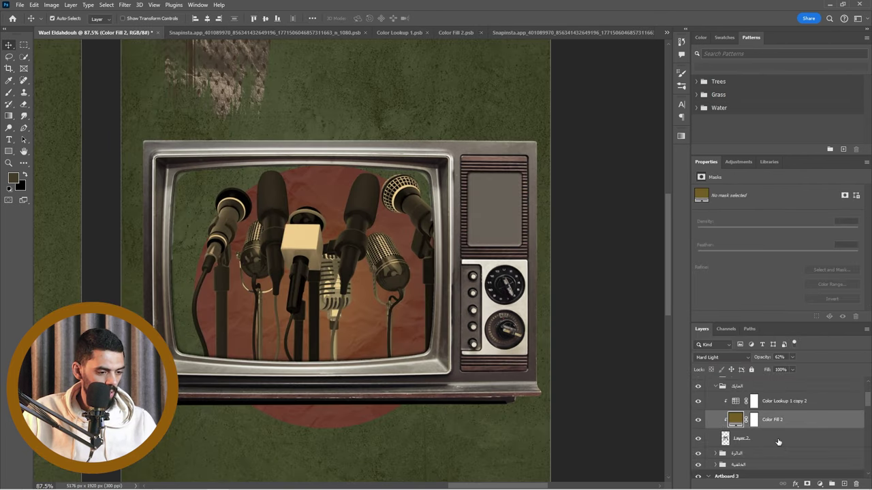
click(777, 441)
click(154, 4)
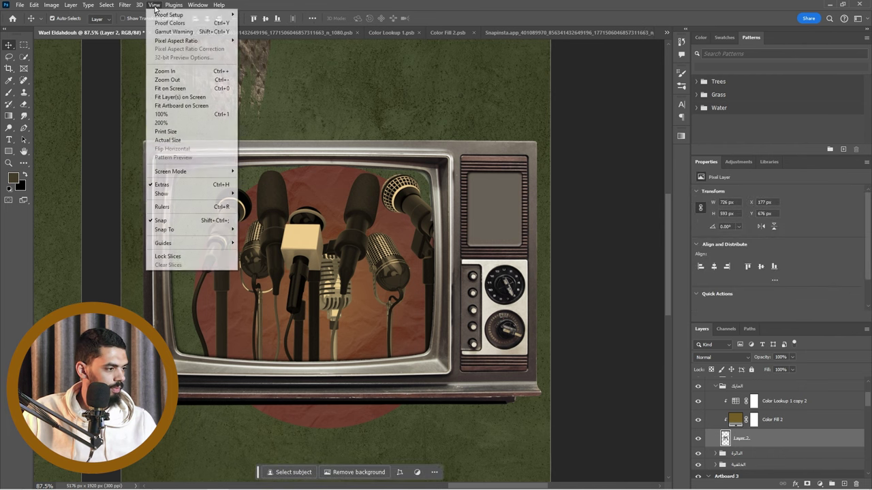
mouse_move(128, 10)
mouse_move(166, 149)
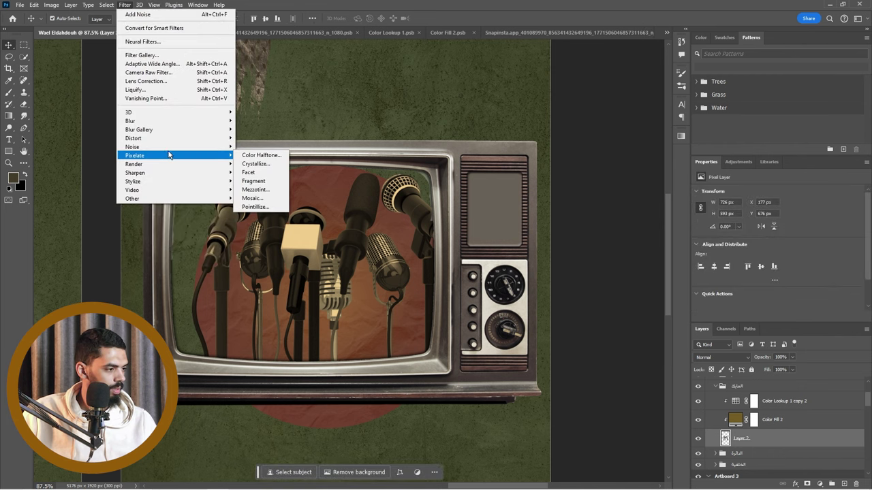
click(243, 150)
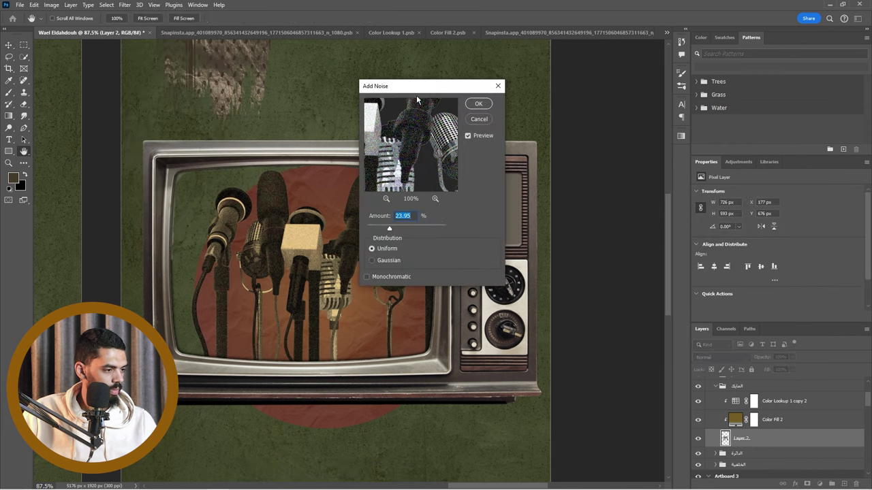
drag(418, 87, 658, 163)
click(717, 181)
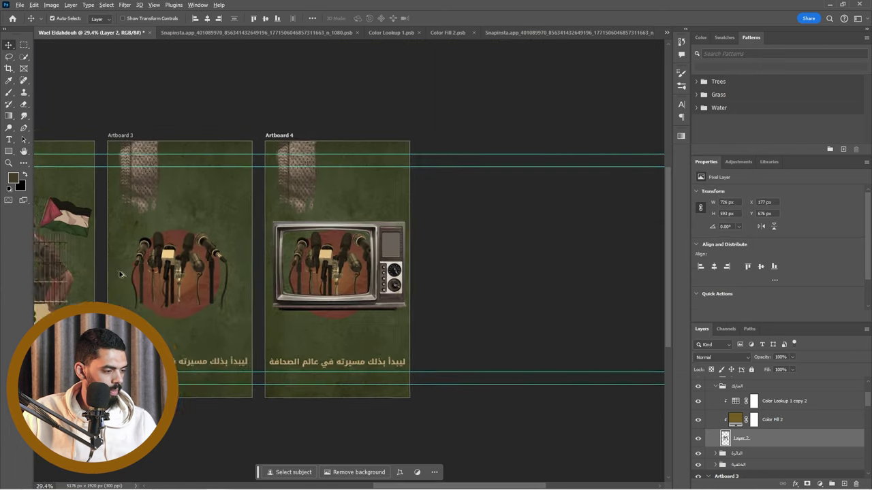
scroll(296, 253, up, 8)
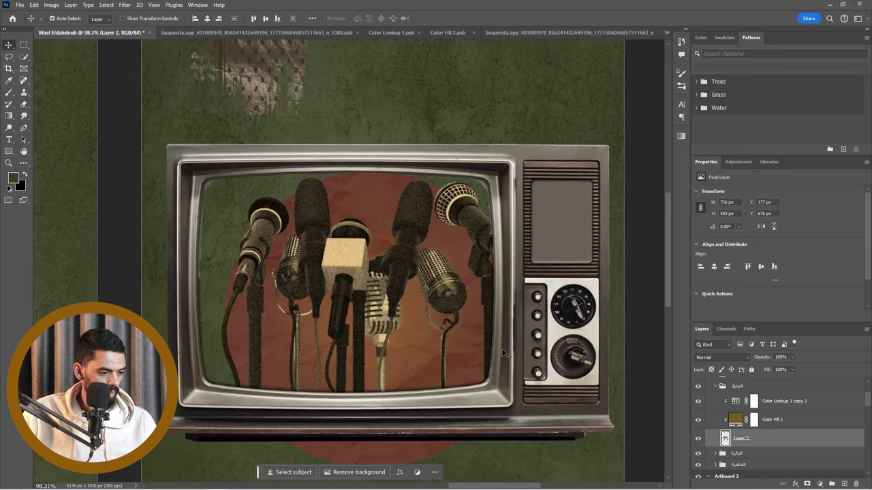
Convert Artboard 4's microphones layer to a smart object and apply Add Noise at 23.95% with uniform distribution
right_click(819, 442)
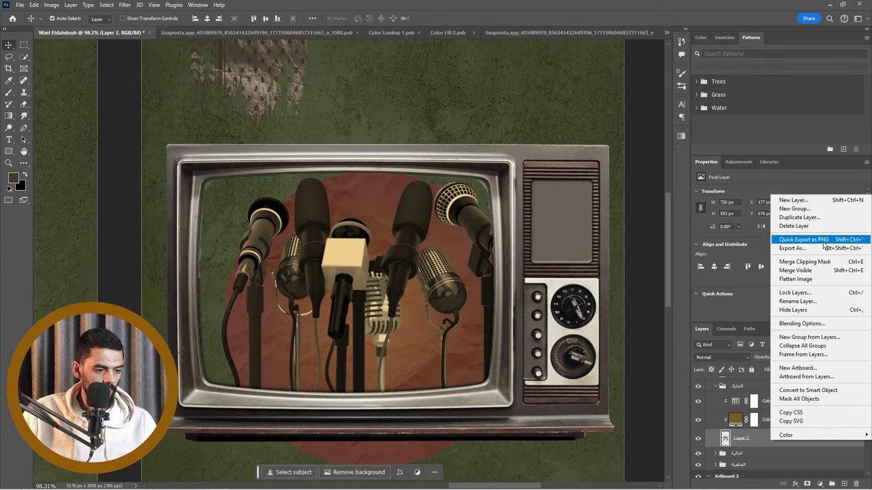
click(807, 390)
click(125, 5)
mouse_move(167, 149)
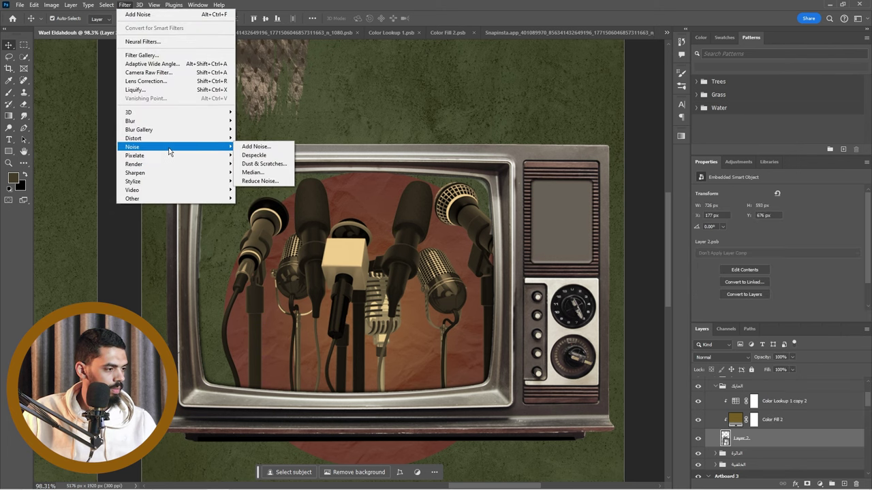
click(256, 146)
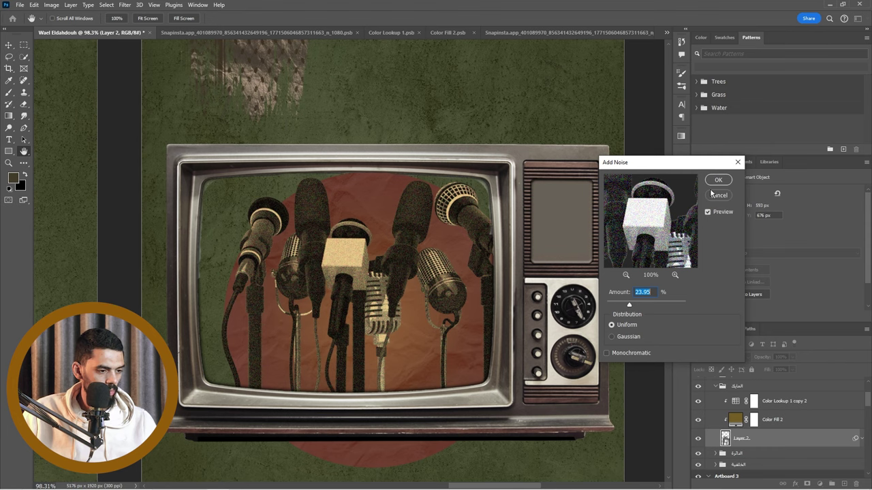
click(718, 180)
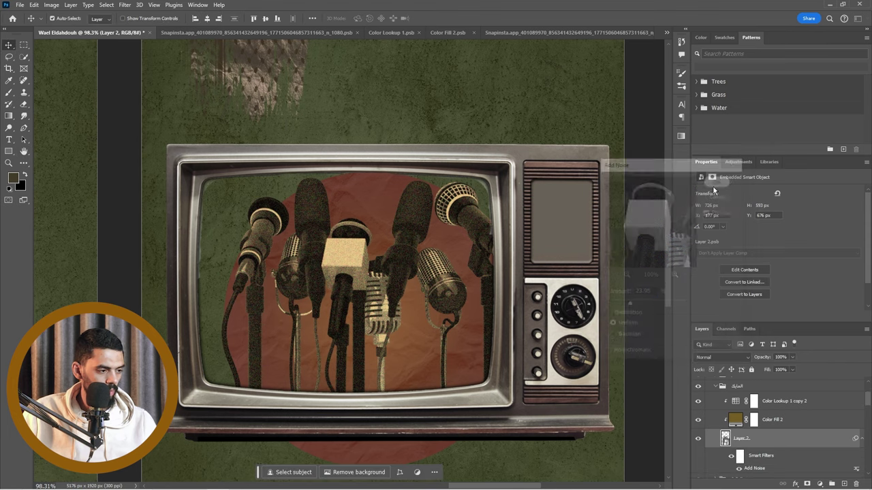
Set the blending mode of the microphones' Add Noise smart filter to Luminosity
click(857, 472)
click(607, 220)
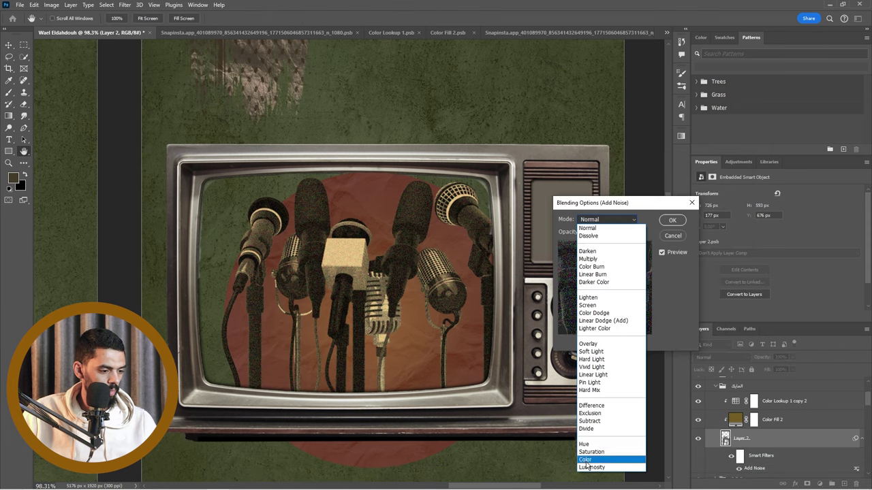
click(590, 467)
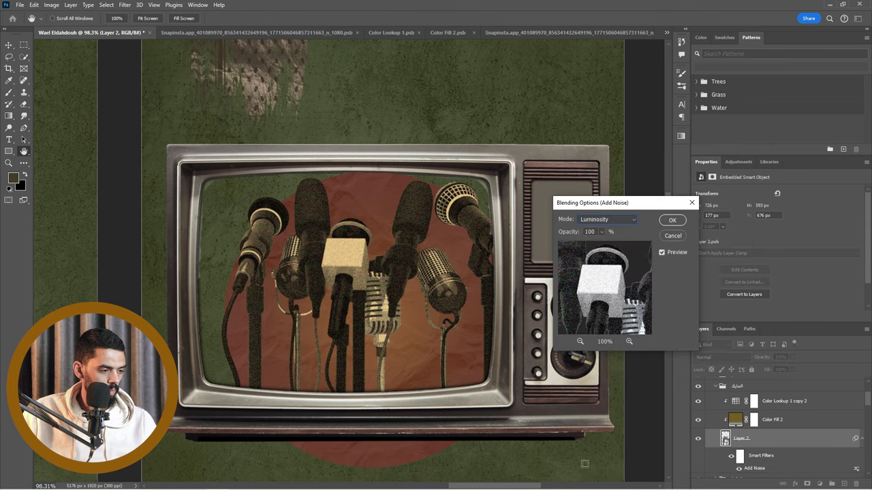
click(671, 220)
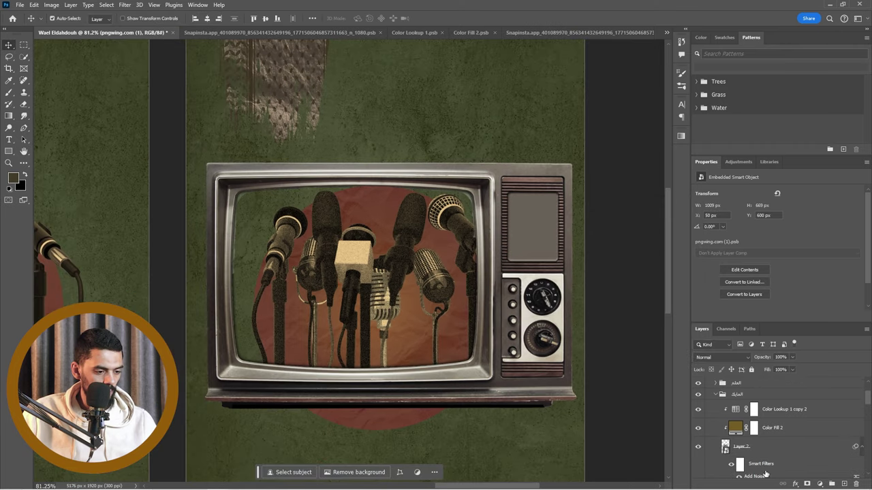
Copy the microphones' Add Noise smart filter onto the TV layer in Artboard 4
scroll(765, 475, down, 1)
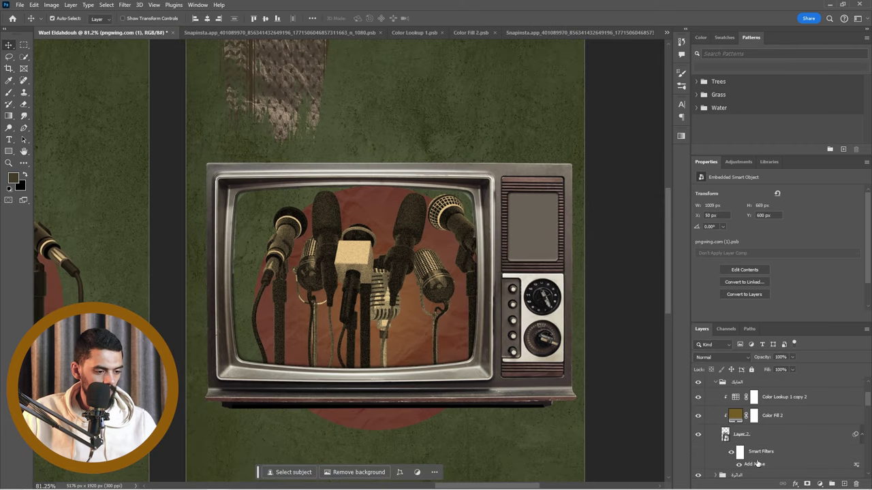
scroll(764, 384, up, 4)
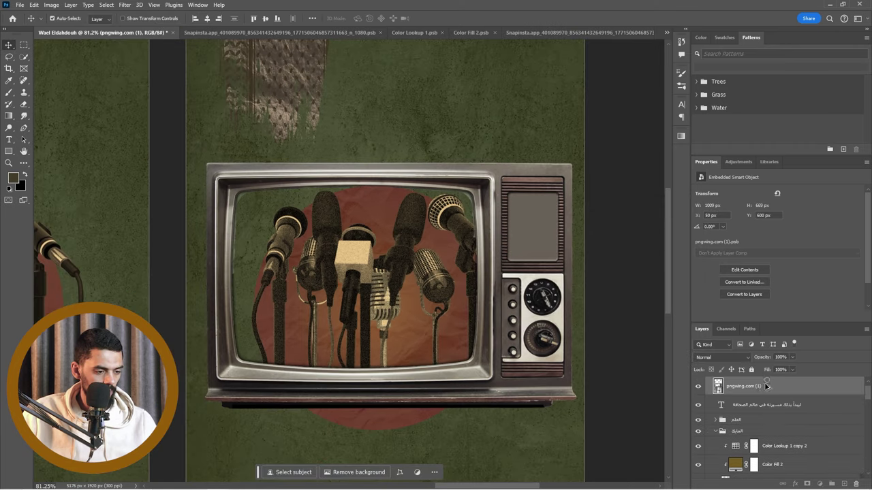
click(571, 340)
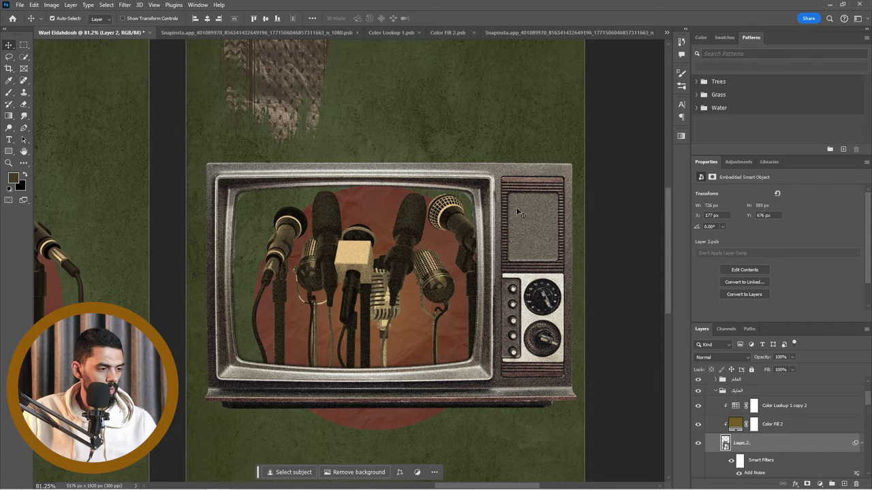
scroll(523, 211, up, 2)
scroll(470, 220, down, 1)
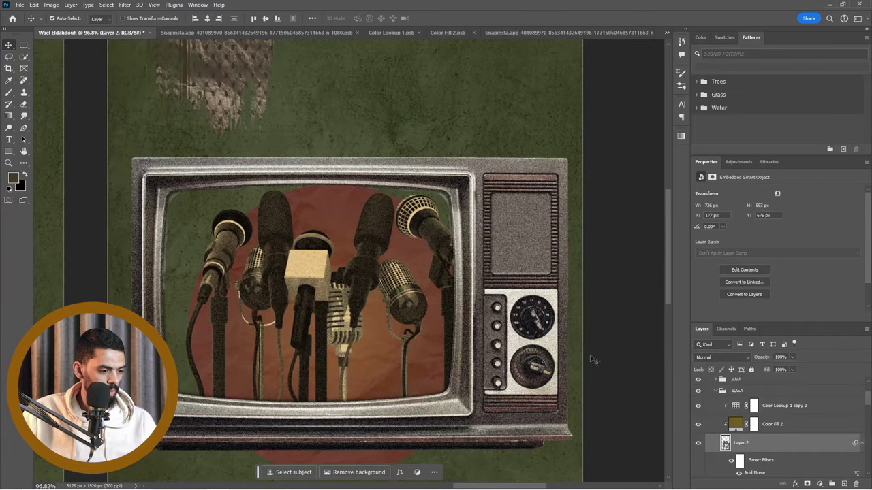
scroll(499, 318, down, 1)
scroll(547, 300, up, 4)
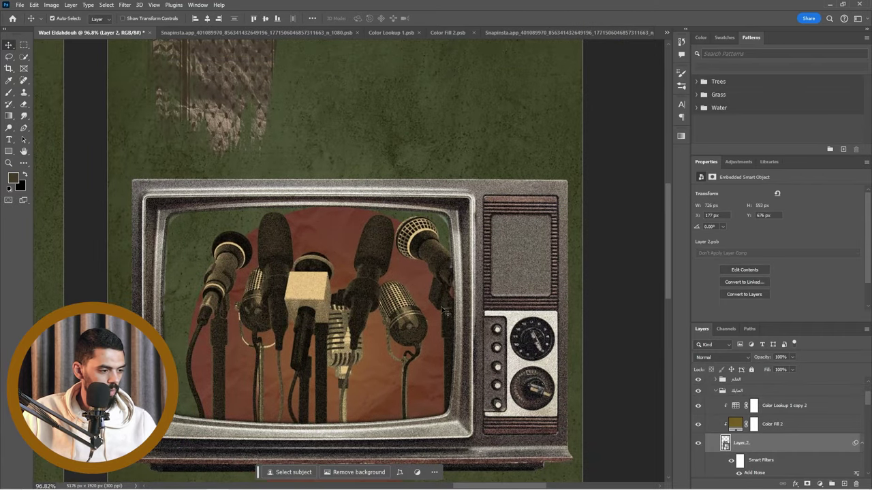
Duplicate the microphones' Color Lookup and Color Fill layers above the TV layer and clip both copies to it
scroll(803, 450, up, 2)
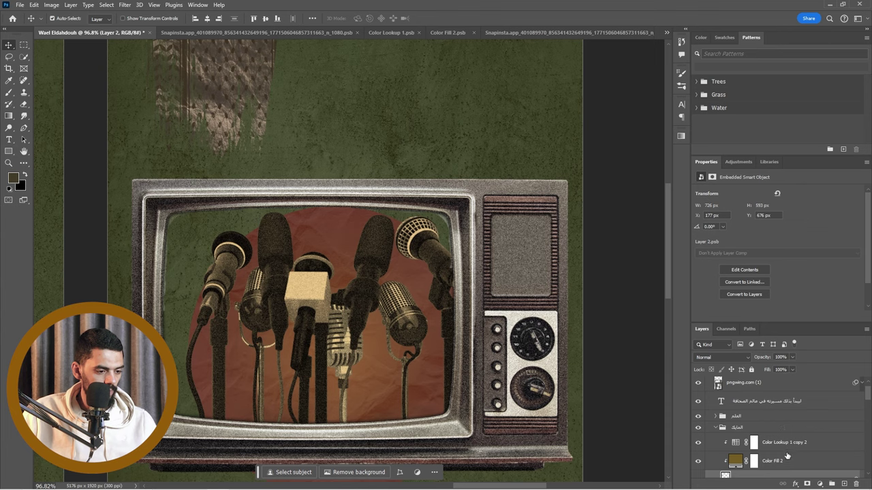
click(784, 444)
shift+click(779, 461)
drag(778, 462, 788, 400)
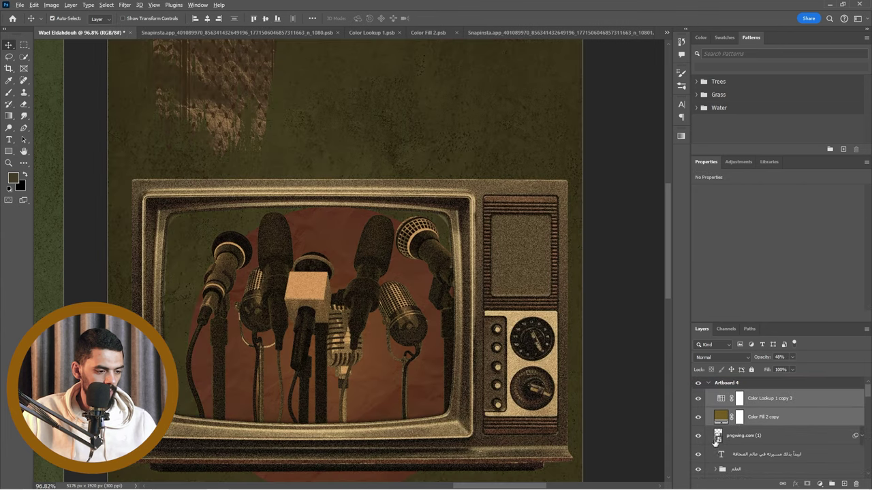
alt+click(721, 425)
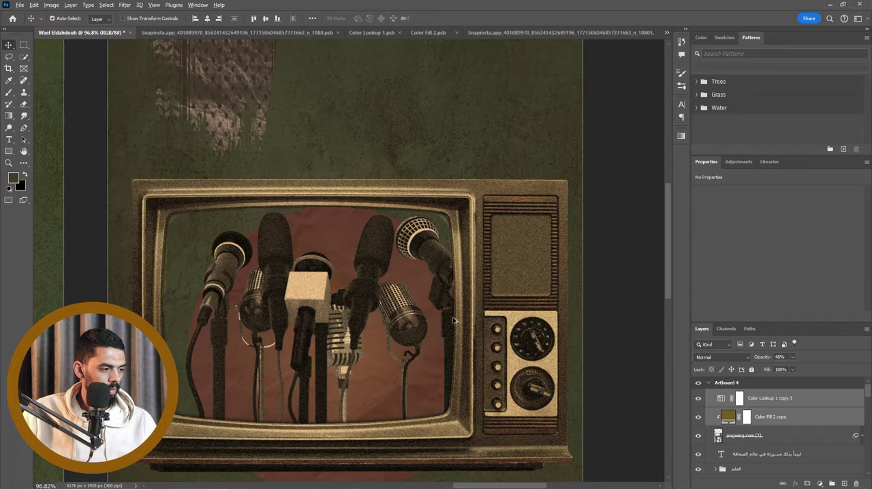
scroll(452, 320, down, 5)
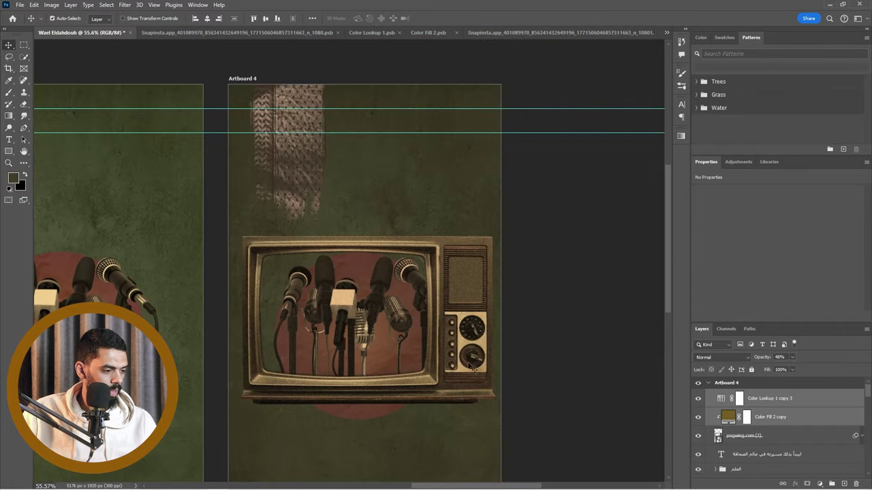
alt+click(726, 406)
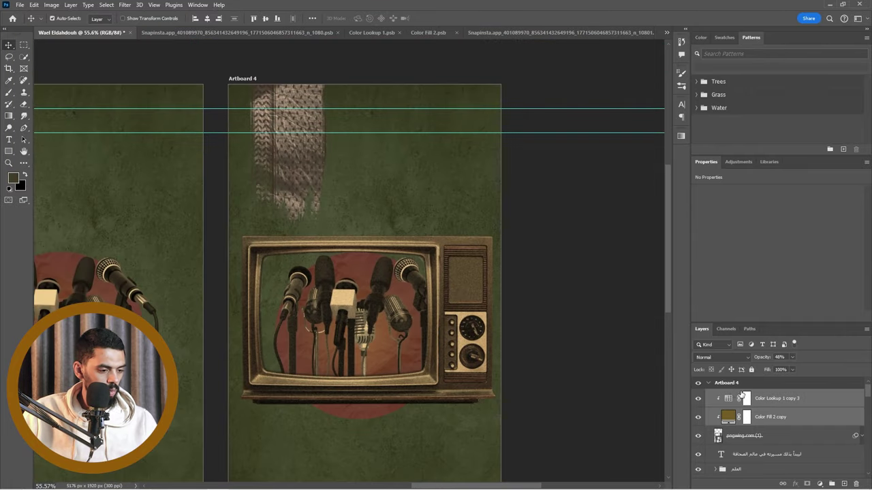
scroll(347, 324, down, 3)
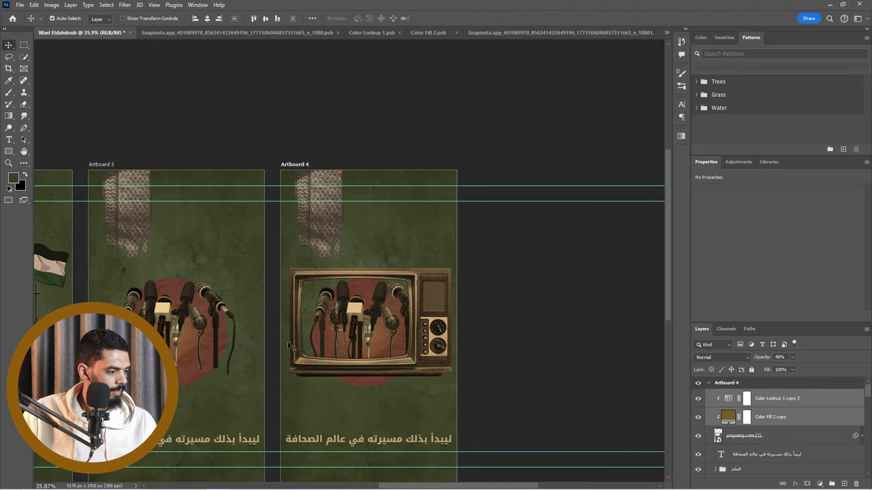
scroll(332, 349, up, 5)
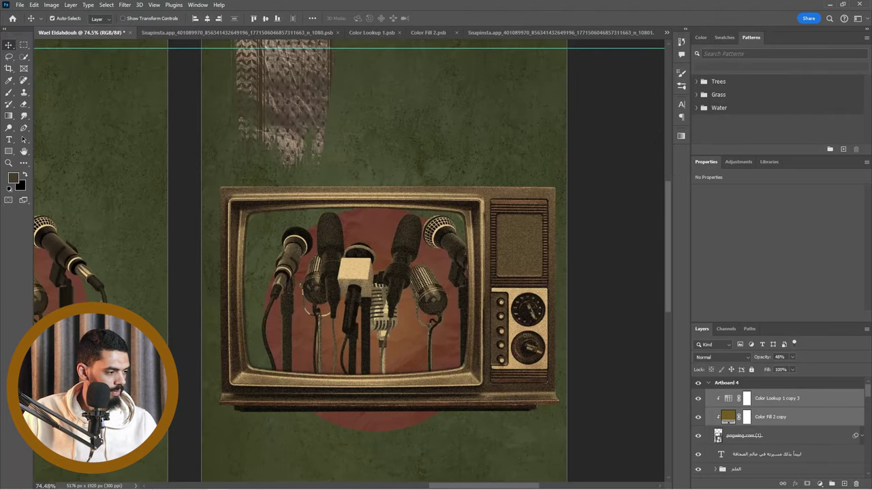
Convert Artboard 3's microphones layer to a smart object and copy the Add Noise smart filter onto it from Artboard 4's microphones
click(101, 300)
right_click(782, 441)
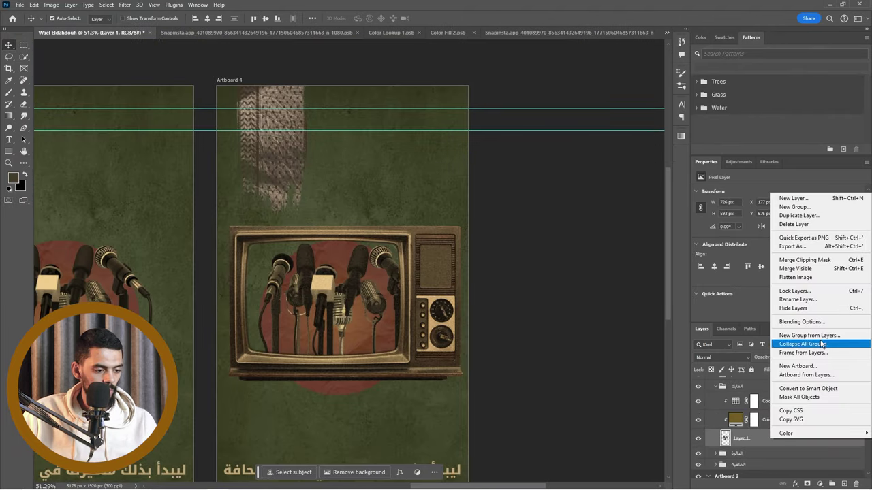
click(808, 388)
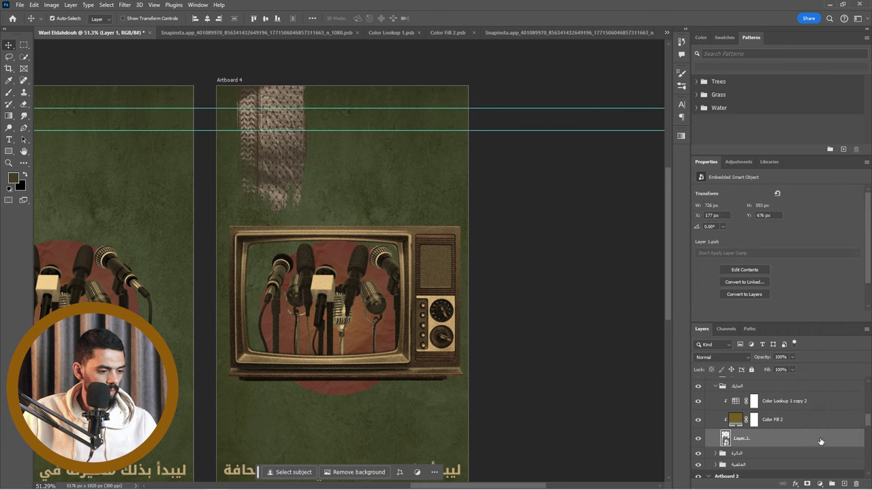
scroll(814, 436, up, 4)
scroll(776, 468, down, 3)
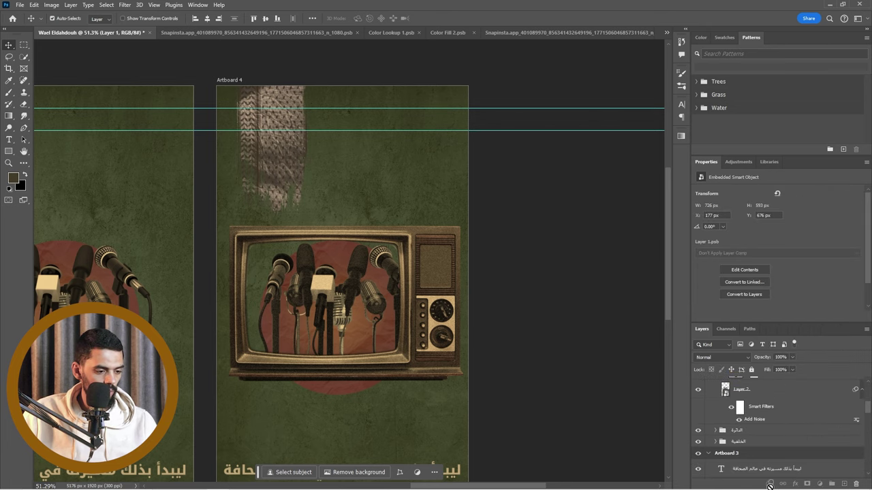
click(507, 348)
scroll(507, 348, up, 2)
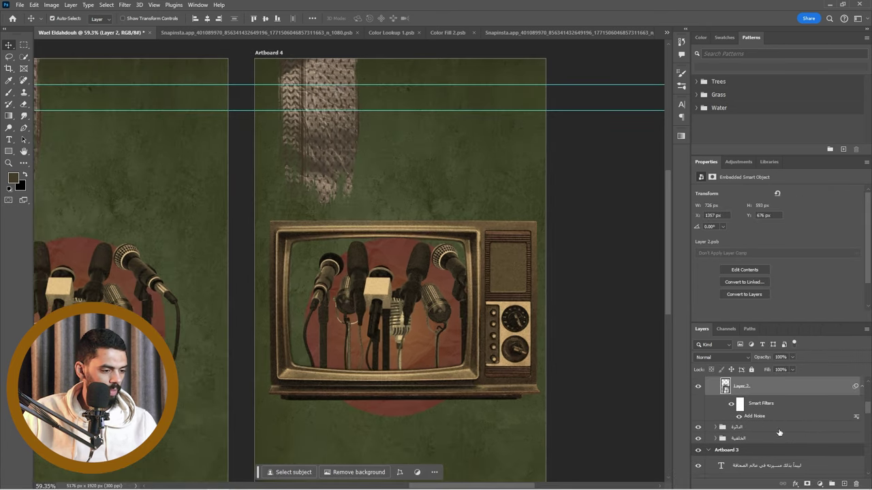
Group the TV layer with its two clipped color layers as Tv, and collapse the microphones group
scroll(759, 425, up, 5)
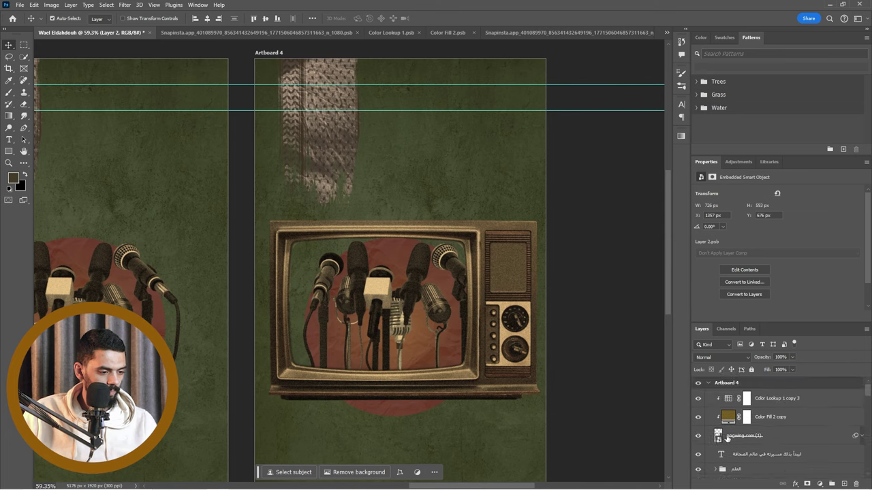
click(727, 439)
shift+click(790, 399)
key(ctrl+g)
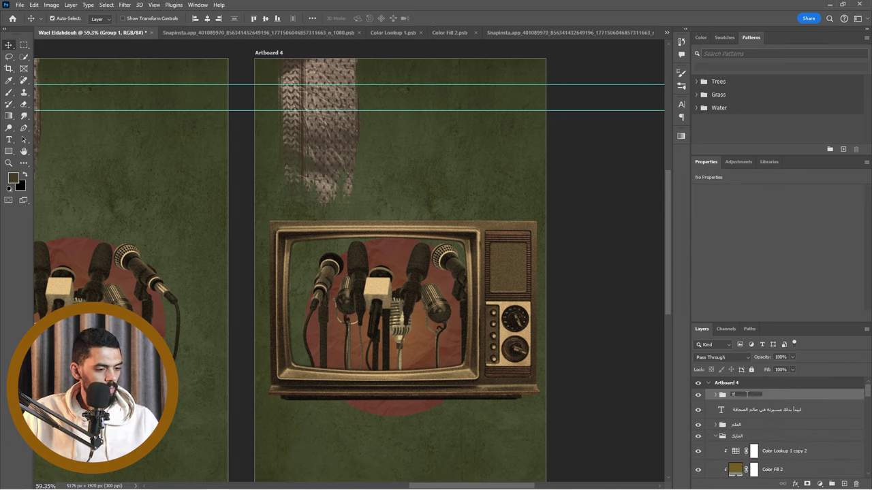
key(Return)
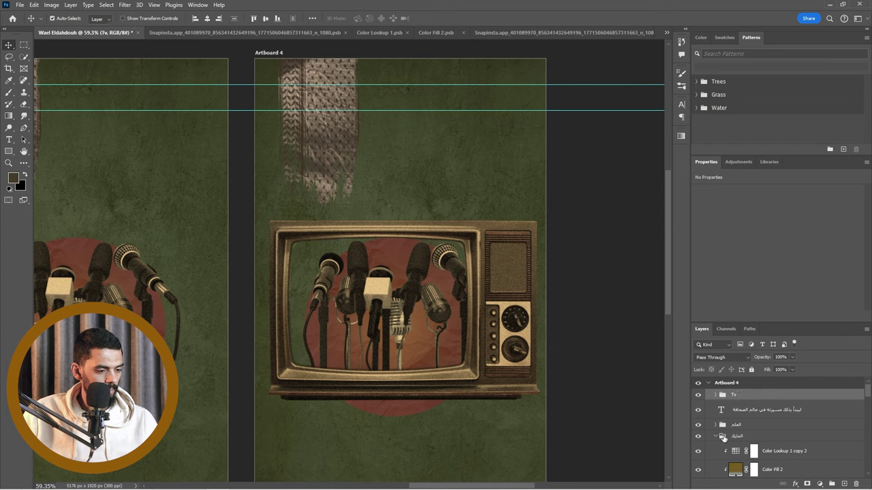
click(745, 439)
click(716, 436)
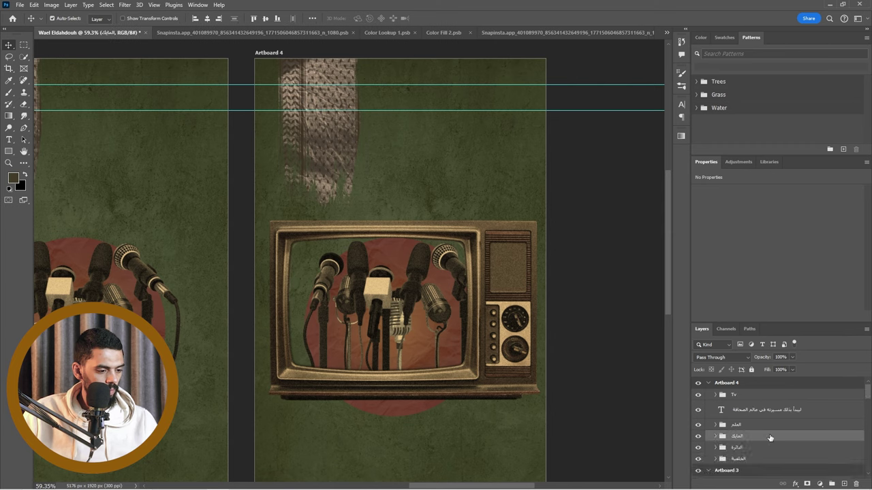
Draw a rectangle about 760 × 538 px over the TV's screen area, with a white fill and no stroke
click(741, 395)
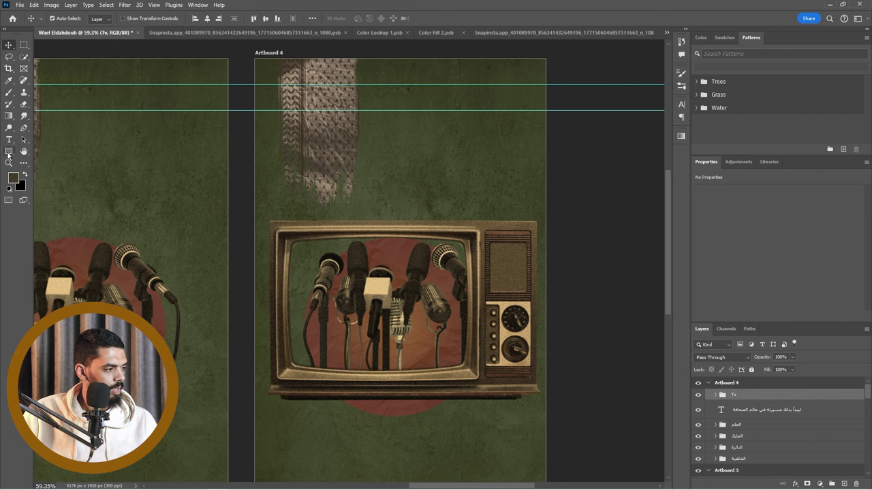
click(8, 151)
drag(275, 232, 481, 376)
click(723, 256)
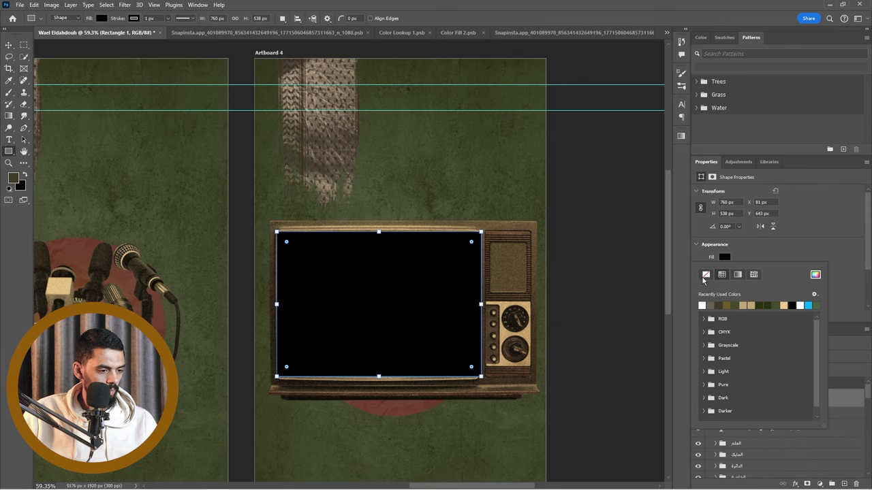
click(702, 305)
click(725, 270)
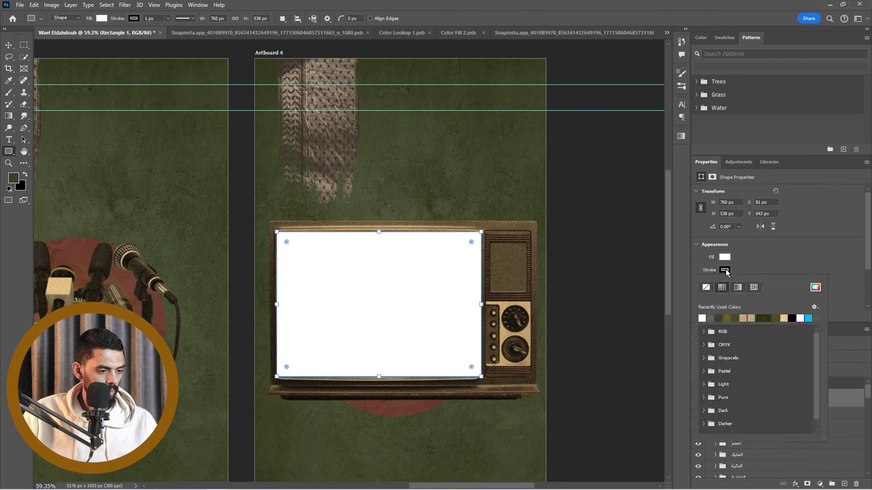
click(705, 287)
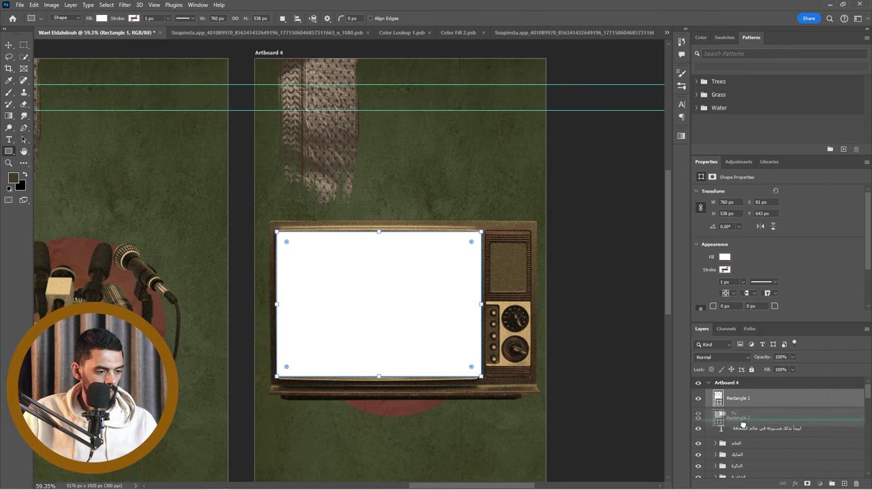
Place the white rectangle layer beneath the Tv group and convert it to a smart object
drag(751, 429, 752, 430)
right_click(787, 415)
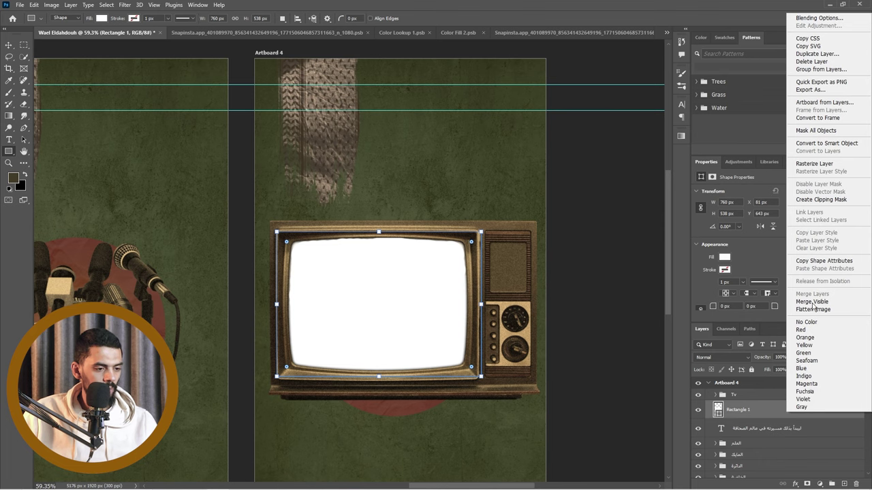
click(826, 143)
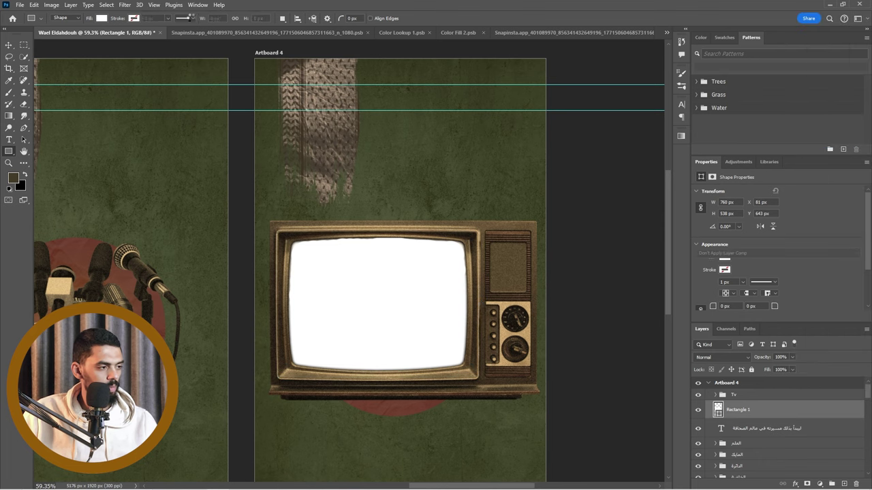
Apply a strong Add Noise filter with uniform distribution to the white rectangle to create TV static
click(123, 6)
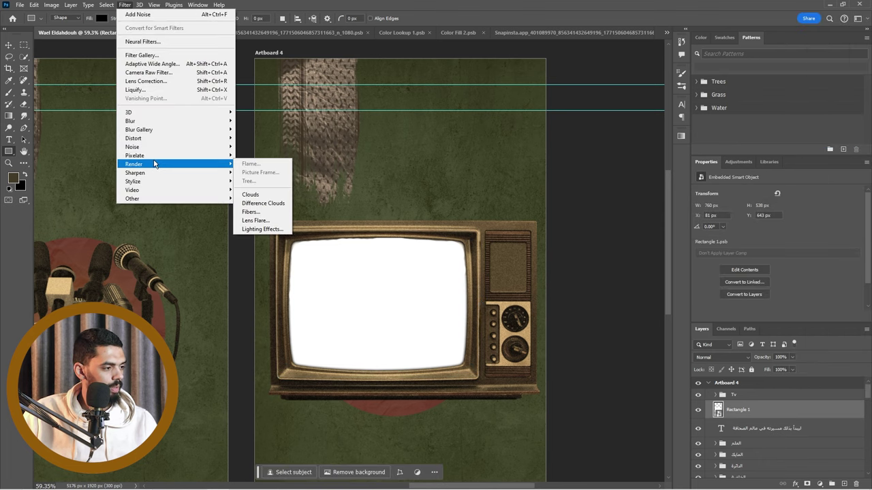
mouse_move(145, 148)
click(246, 146)
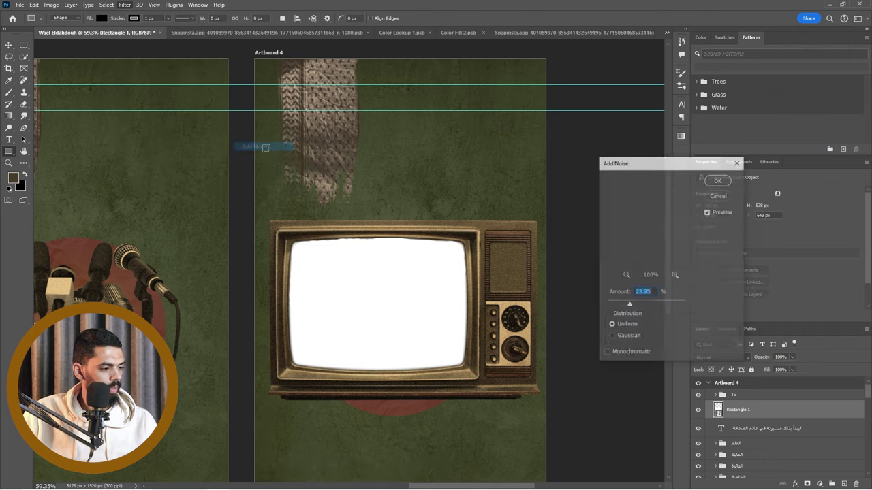
drag(645, 305, 659, 306)
click(717, 180)
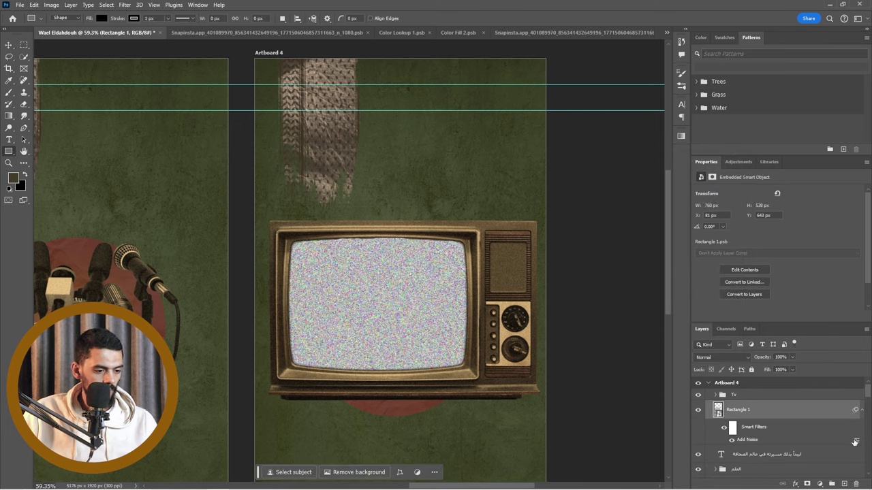
Set the rectangle's Add Noise smart filter to the Luminosity blend mode
double_click(855, 441)
click(610, 218)
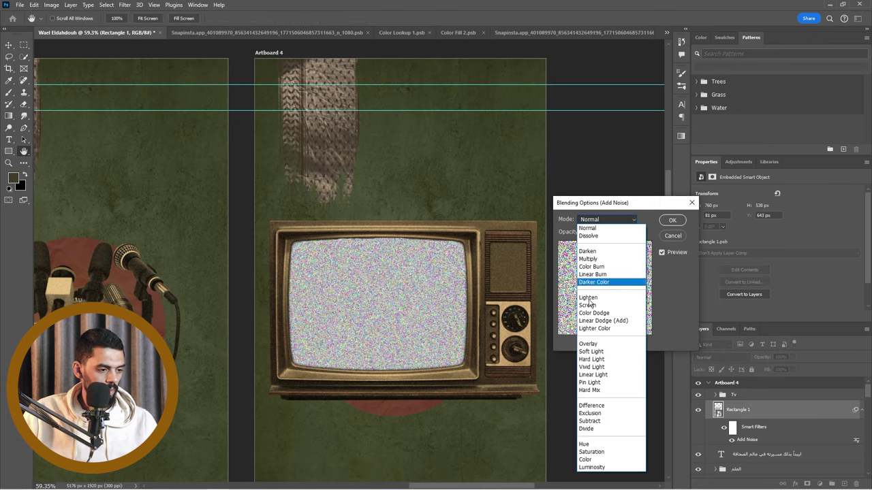
click(587, 468)
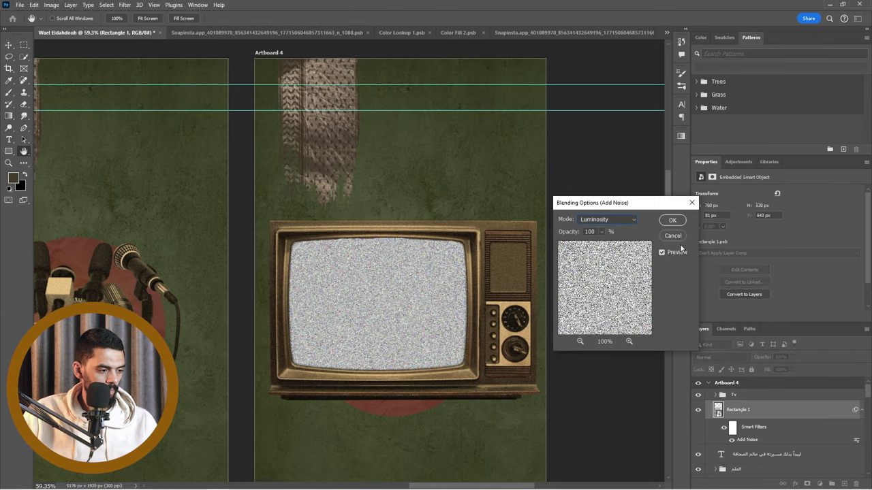
click(672, 221)
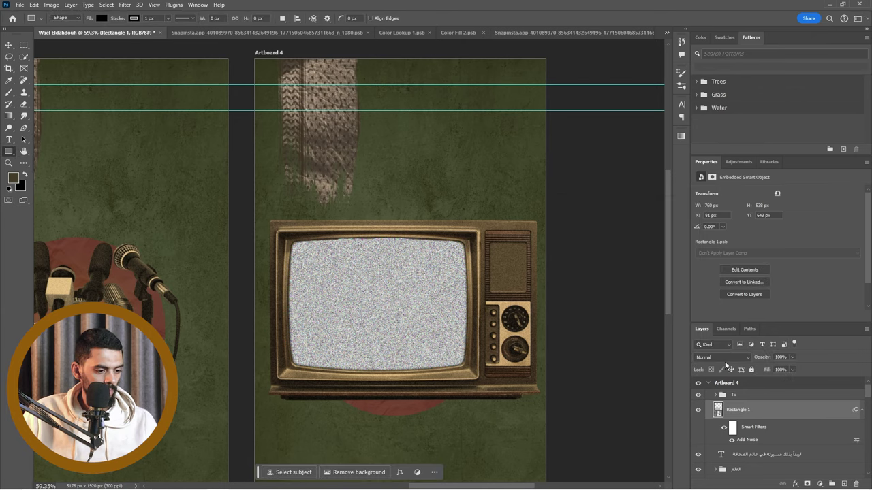
Set the static rectangle layer's blend mode to Soft Light
click(722, 357)
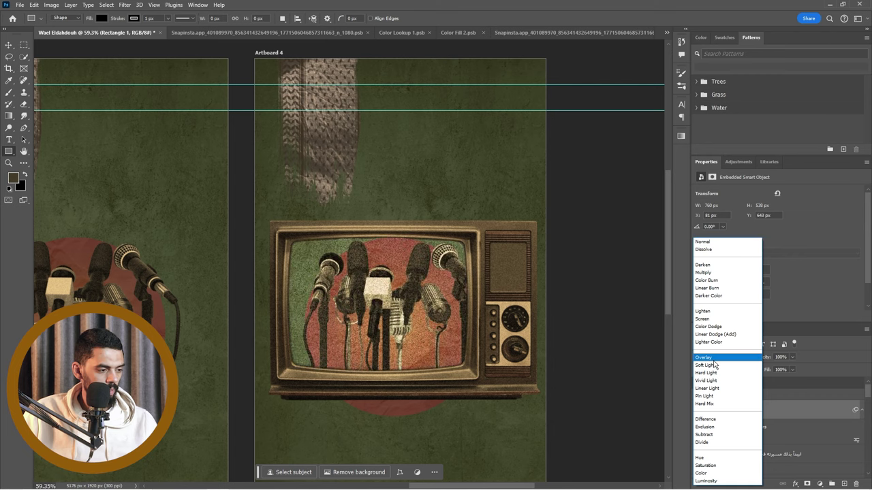
click(705, 366)
drag(792, 357, 783, 371)
click(808, 371)
Scale Artboard 4's microphones group down to about 79% and shift it slightly to sit inside the TV screen
scroll(803, 455, down, 3)
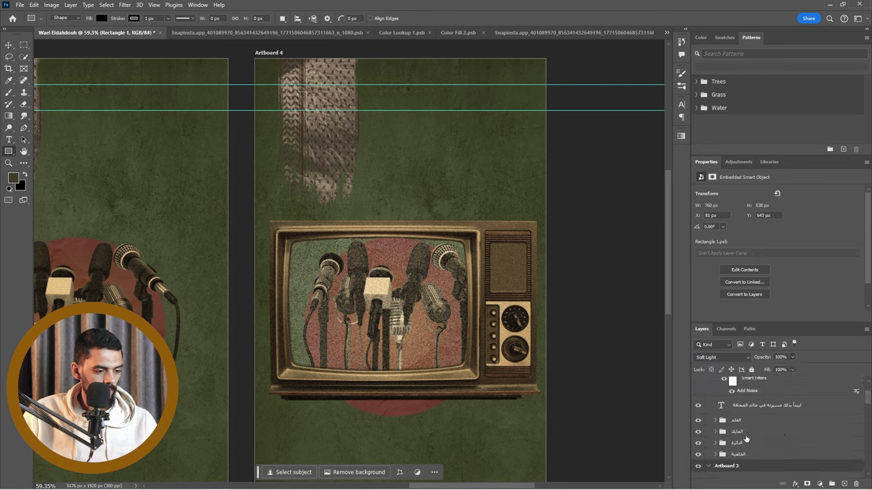
click(741, 432)
key(ctrl+t)
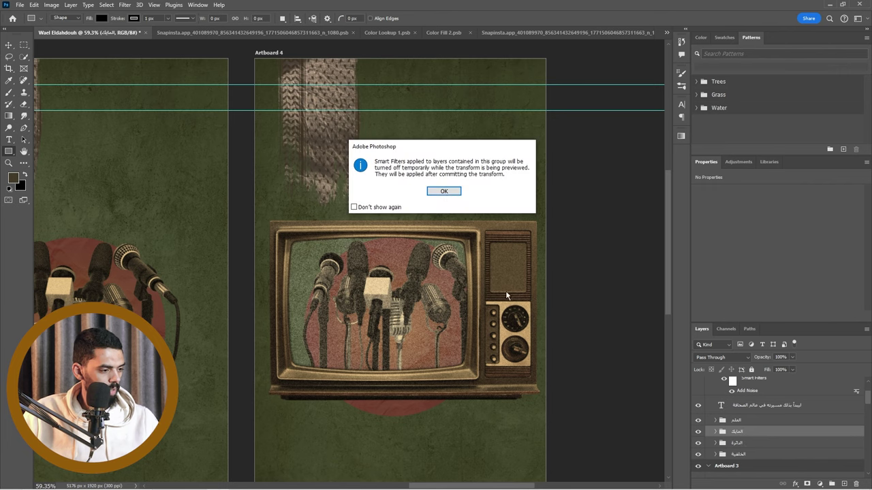
click(443, 191)
drag(499, 400, 467, 370)
drag(432, 333, 424, 333)
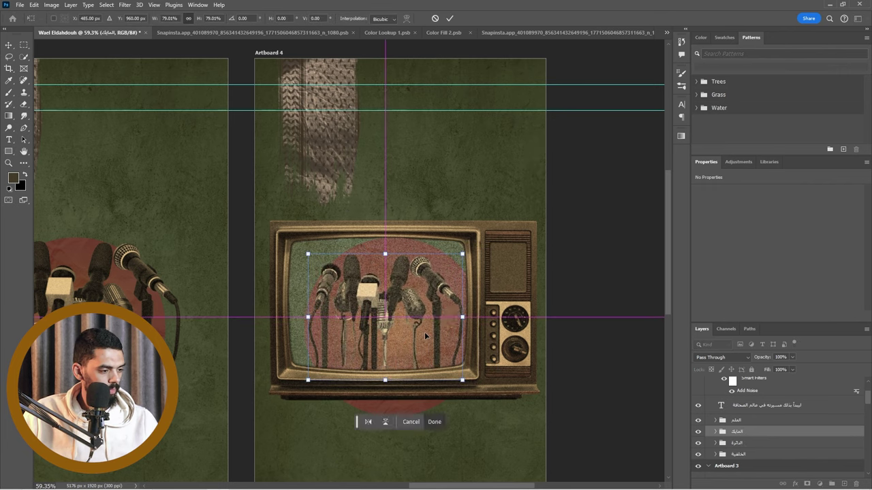
key(Return)
Scale the TV, its static rectangle and the microphones down together and center them over the red circle
scroll(756, 425, up, 3)
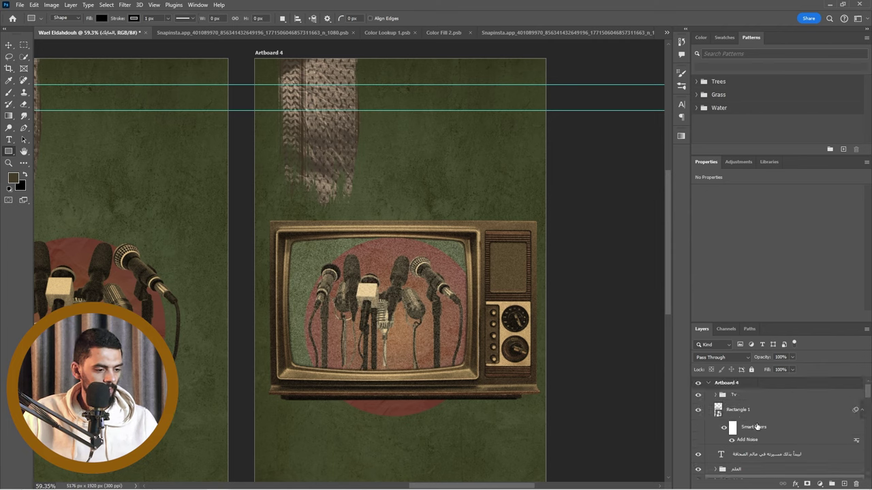
click(743, 395)
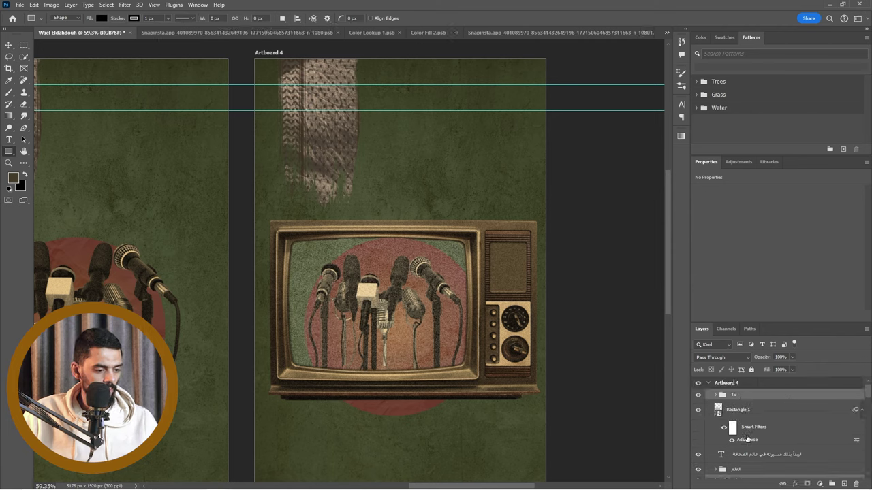
shift+click(732, 412)
key(ctrl+t)
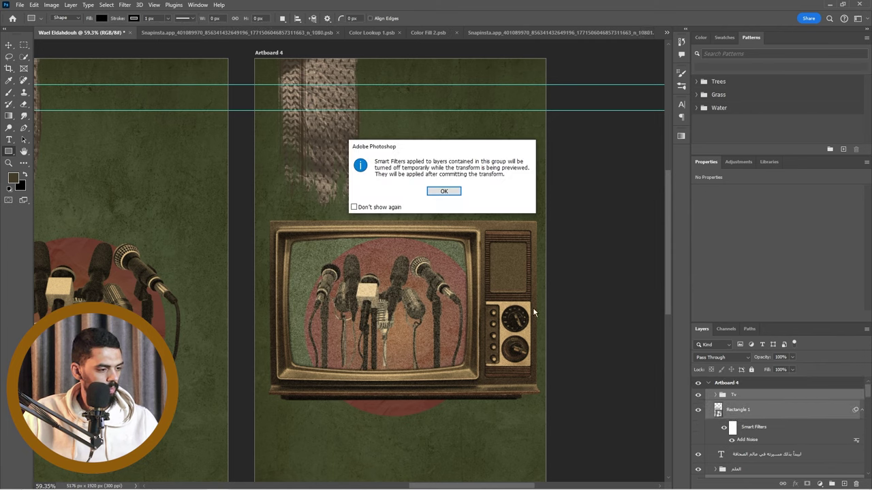
click(444, 192)
drag(538, 401, 494, 363)
drag(452, 331, 447, 341)
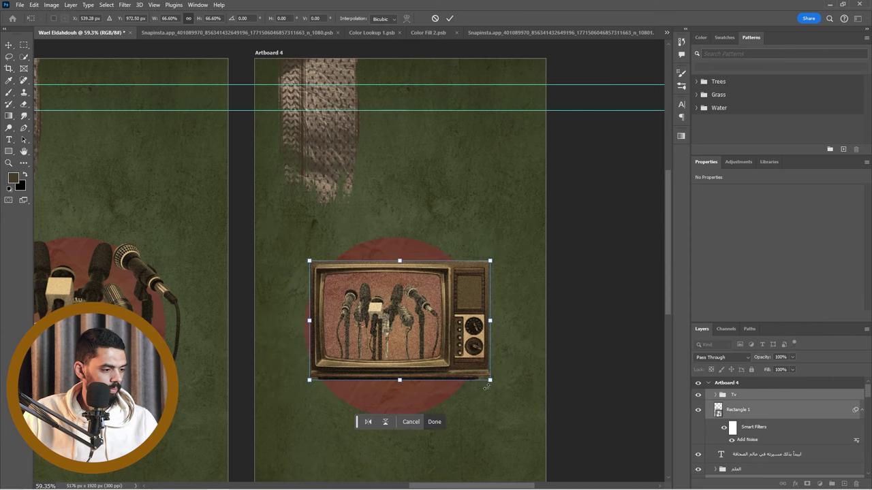
drag(491, 380, 500, 391)
key(Return)
Switch to the Google Docs script and copy the two introduction lines beginning "منذ ذلك الحين كان ناقلا"
scroll(465, 361, down, 4)
drag(534, 222, 437, 230)
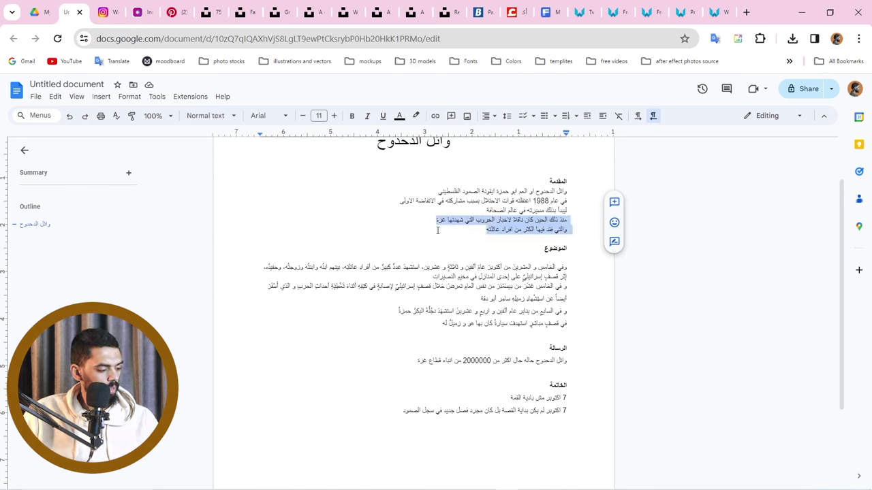
key(alt+Tab)
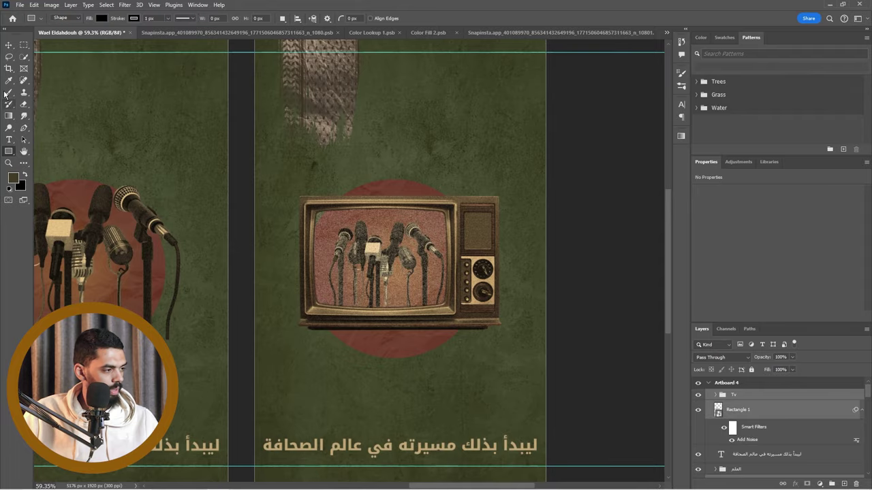
Replace Artboard 4's caption with "منذ ذلك الحين كان ناقلا لاخبار الحروب التي شهدتها غزة والتي فقد فيها الكثر من افراد عائلته"
click(9, 45)
double_click(356, 448)
text(منذ ذلك الحين كان ناقلا لاخبار الحروب التي شهدتها غزة والتي فقد فيها الكثر من افراد عائلته)
click(9, 46)
Scale down the two-line caption to fit within Artboard 4's width
scroll(349, 261, down, 2)
key(ctrl+t)
drag(616, 391, 544, 383)
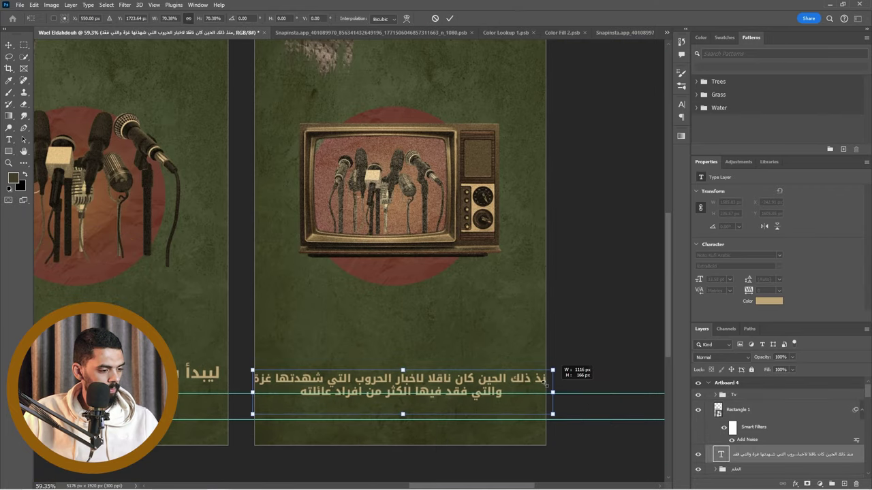